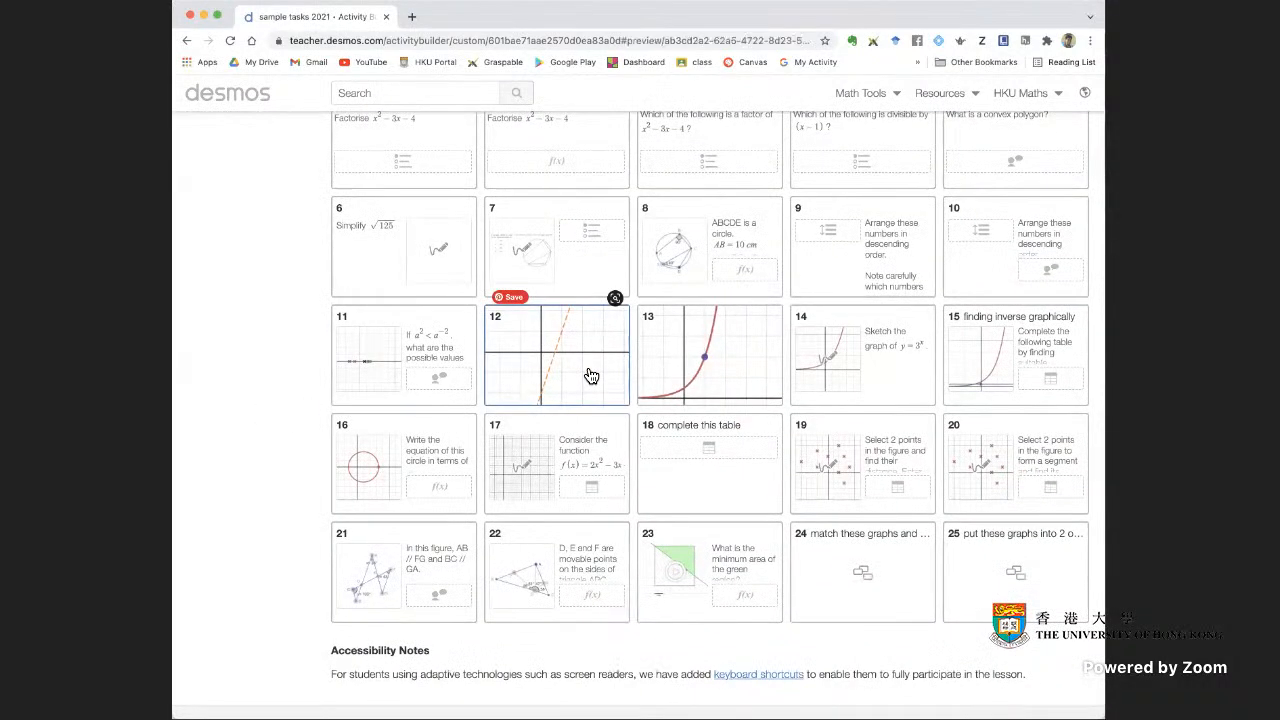
Preview the sample tasks 2021 student screens one after another from screen 12 through 17, and close the preview
click(591, 375)
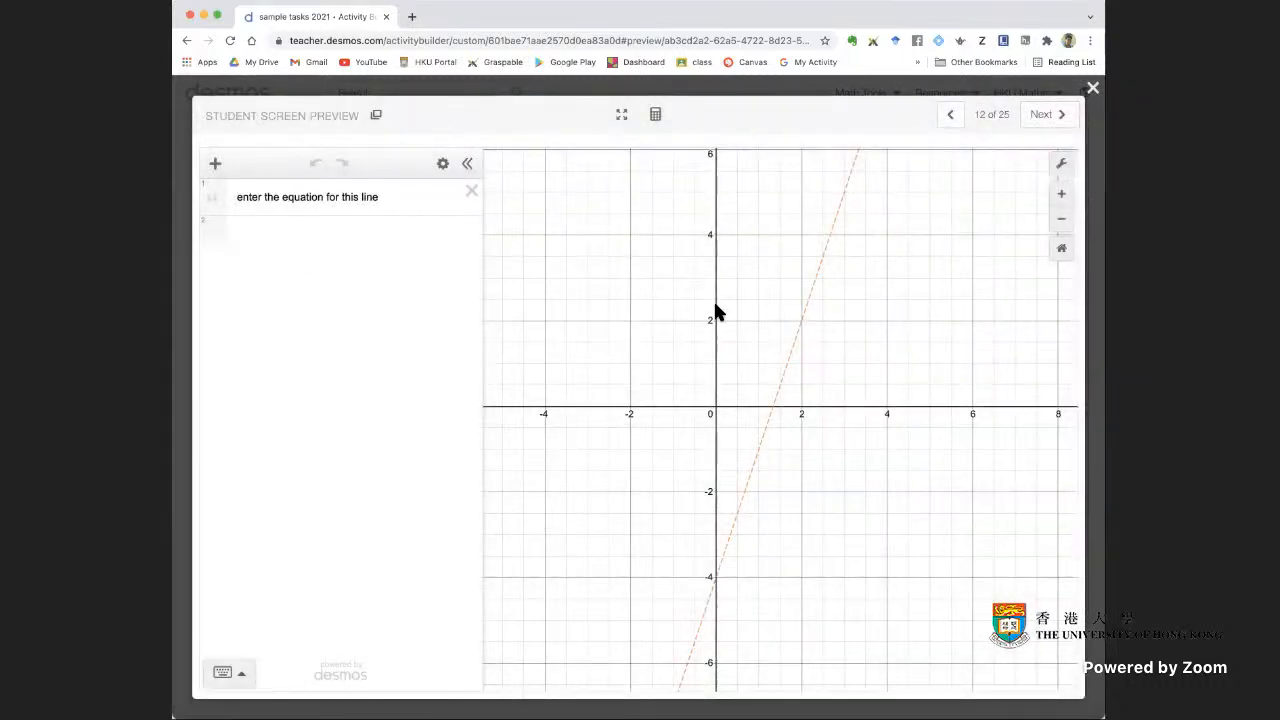
click(1045, 116)
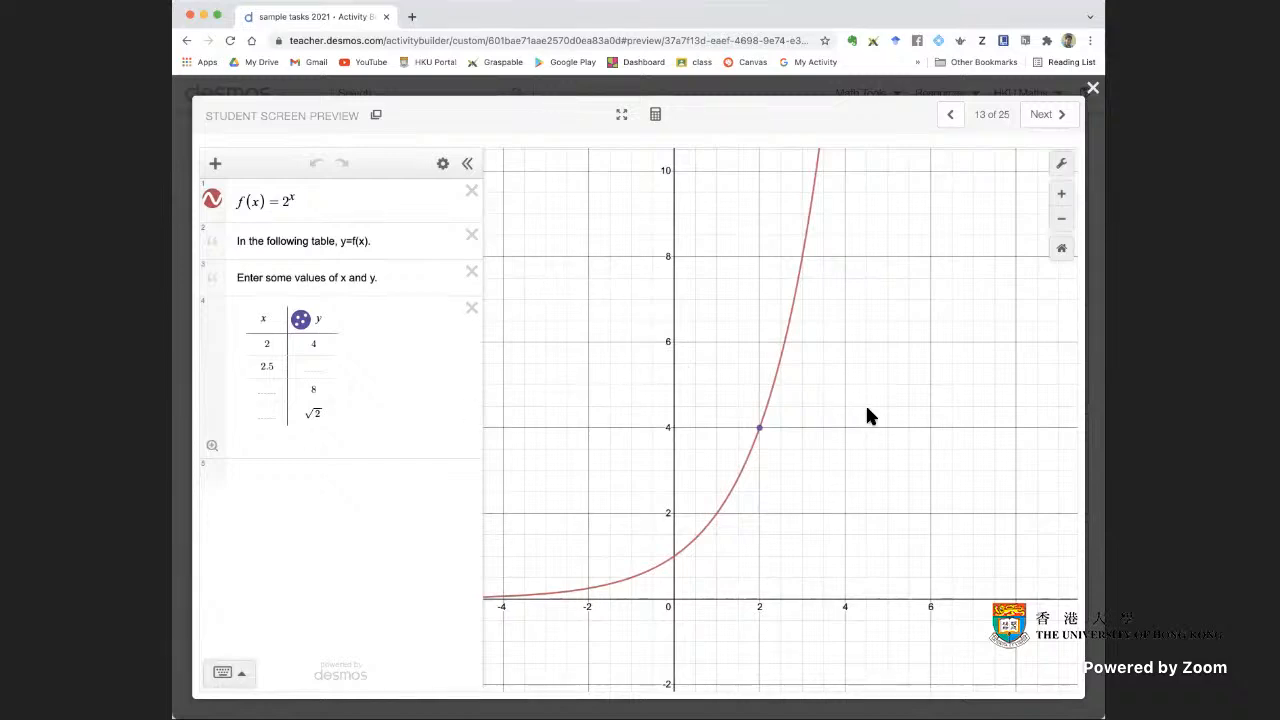
click(1050, 115)
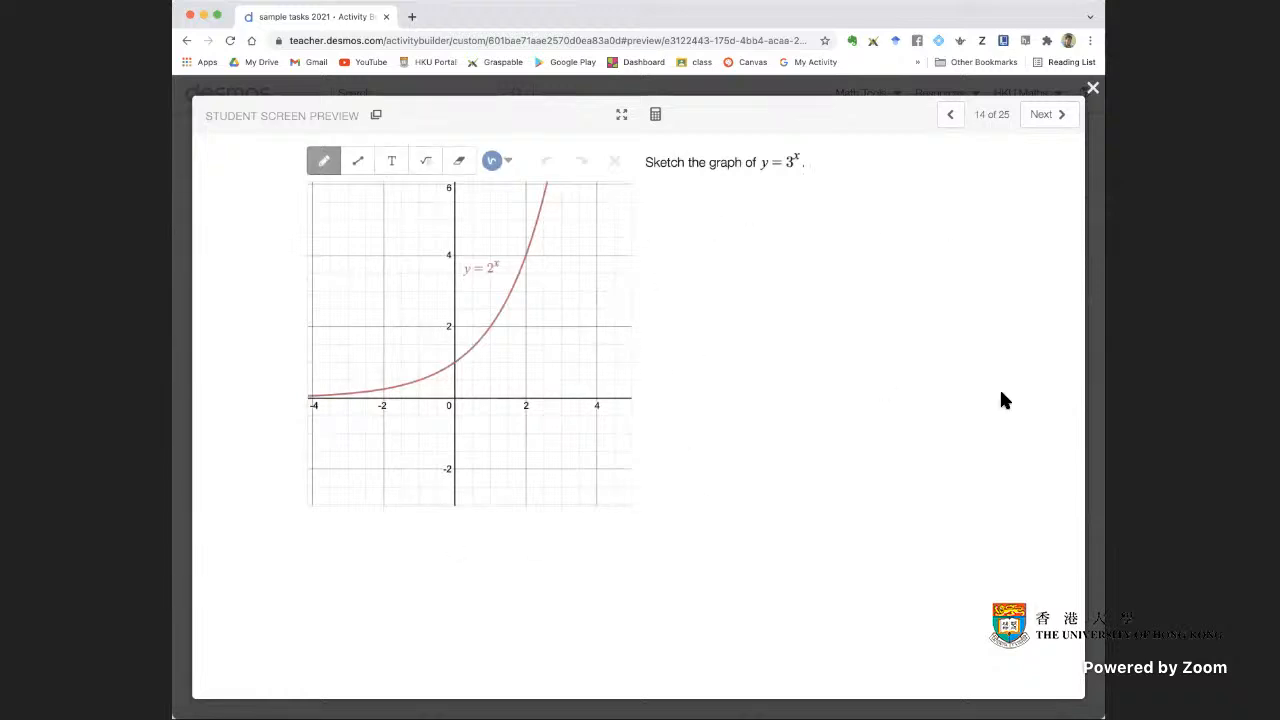
click(1050, 118)
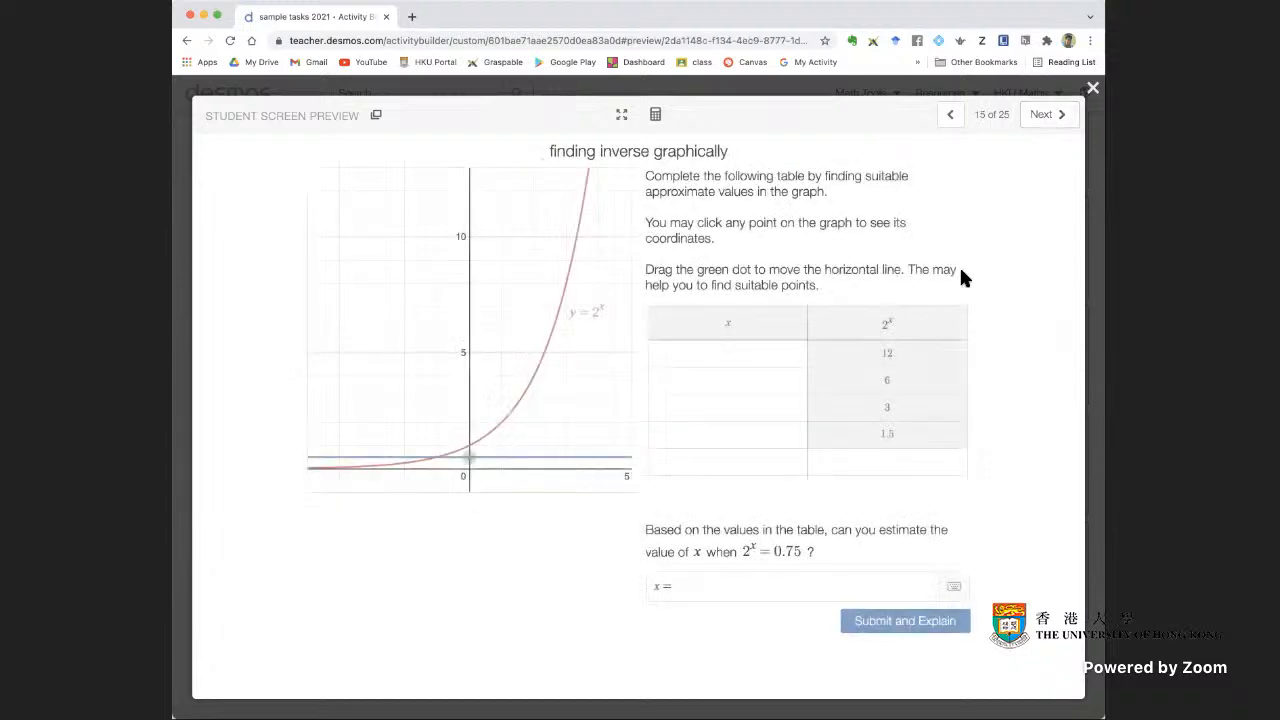
click(1045, 120)
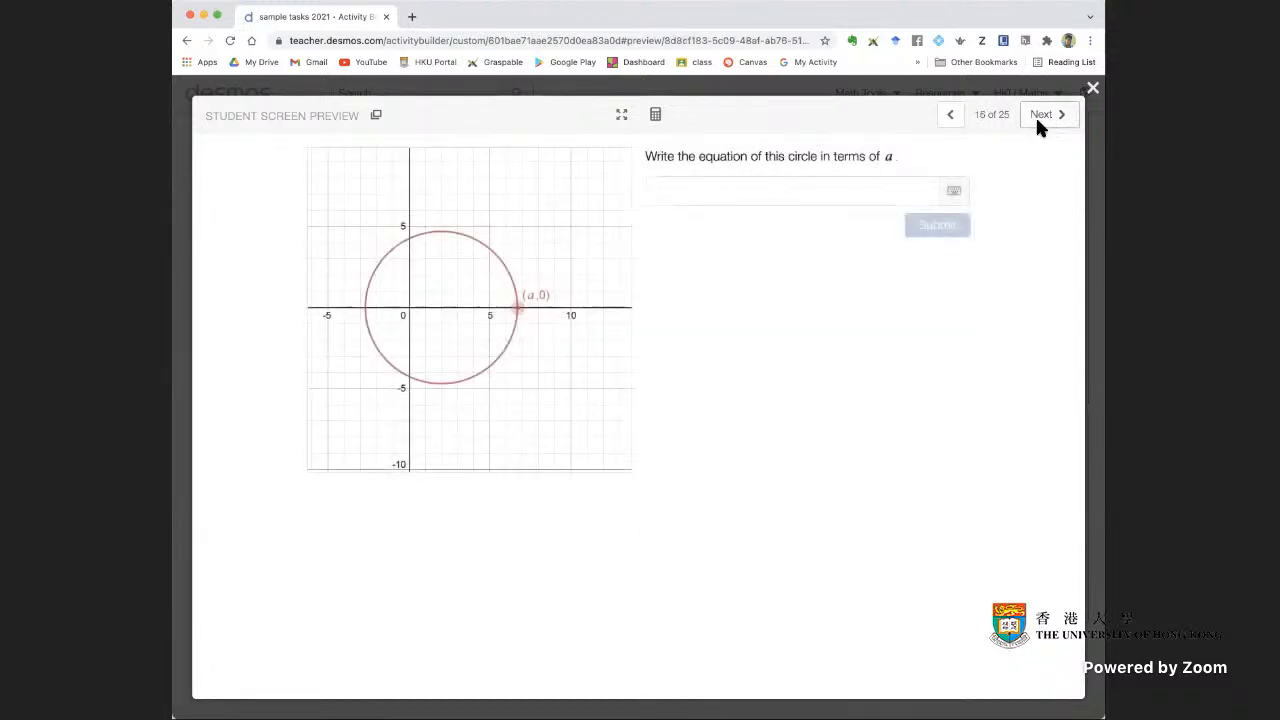
click(1062, 118)
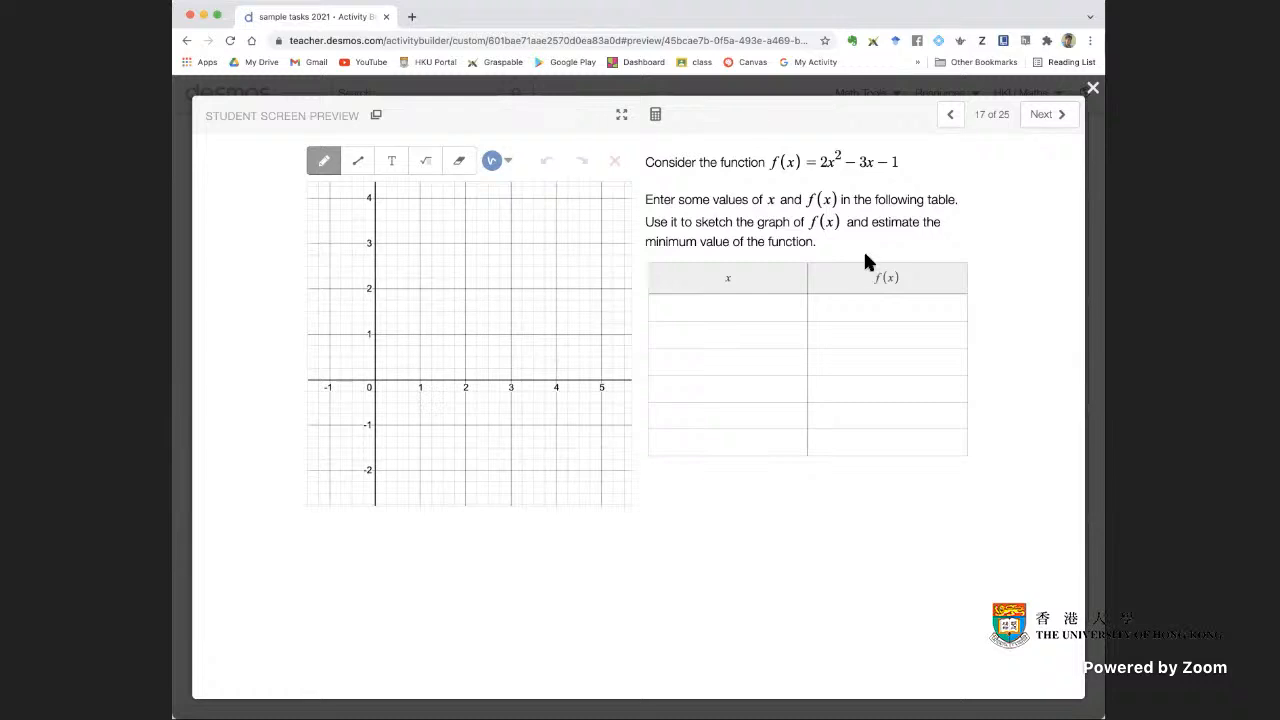
click(1059, 128)
click(1093, 89)
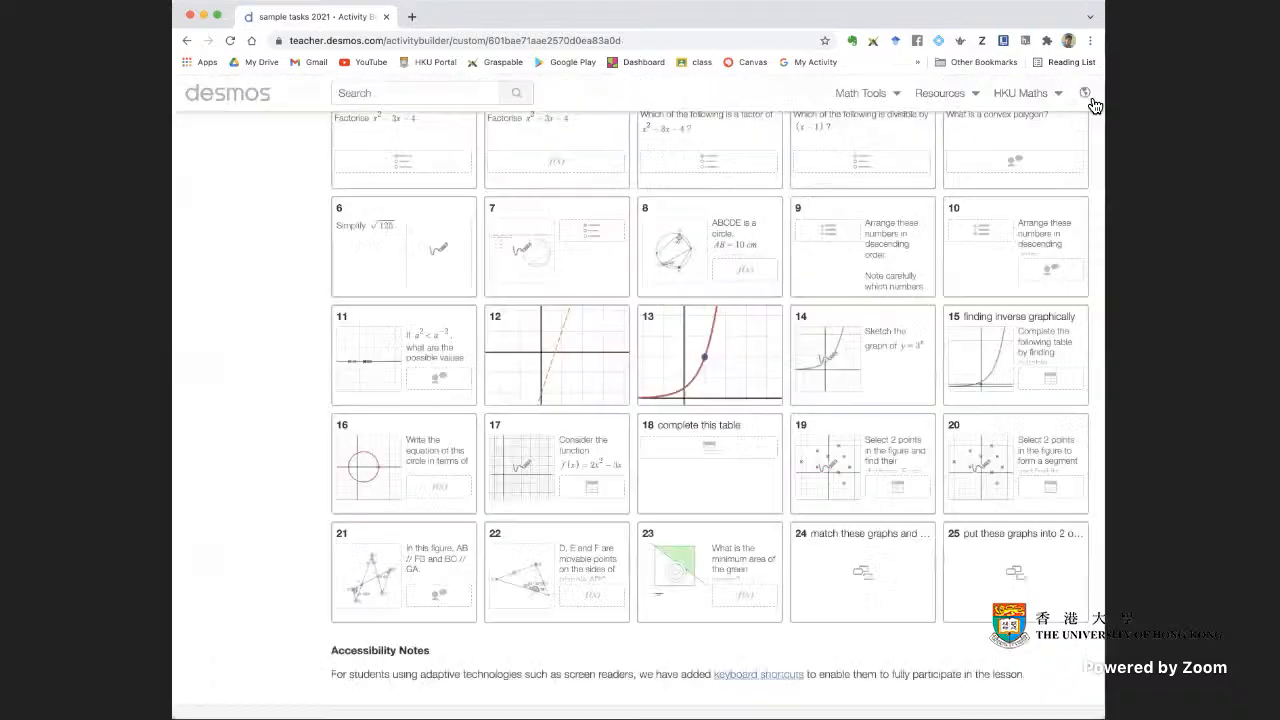
Duplicate the sample tasks 2021 activity page in a second browser tab
scroll(720, 573, up, 3)
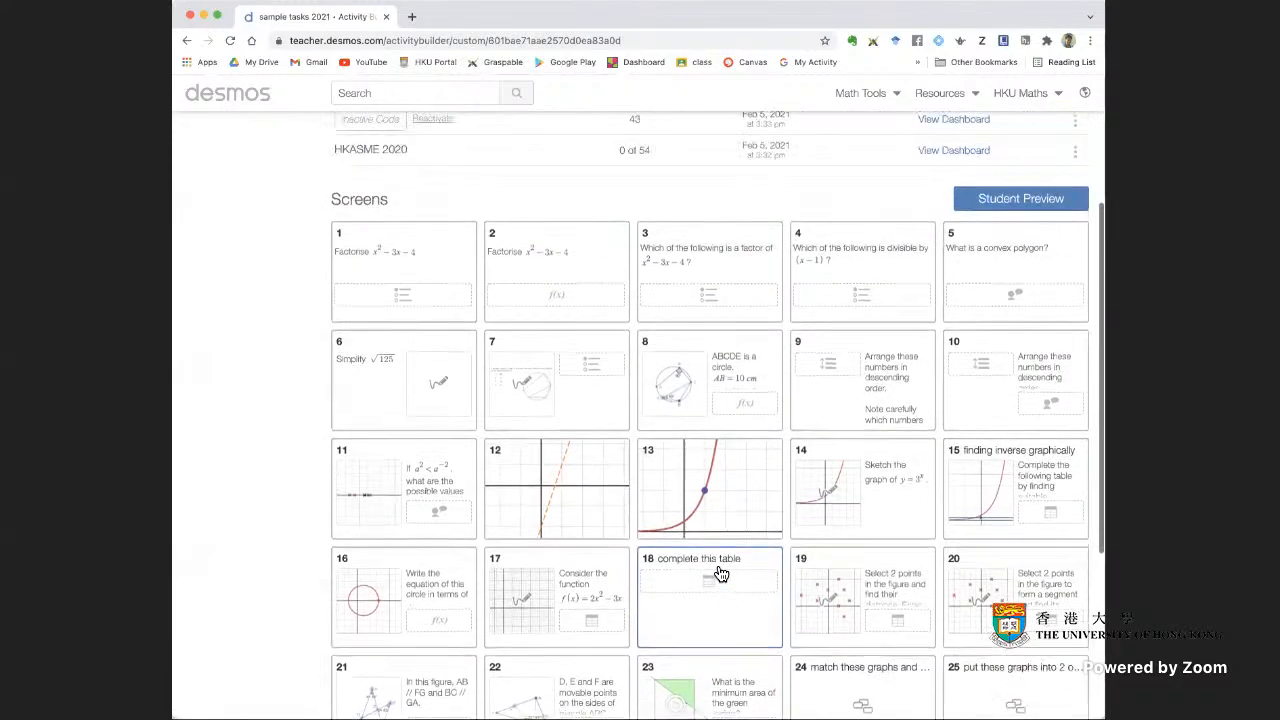
scroll(720, 573, up, 5)
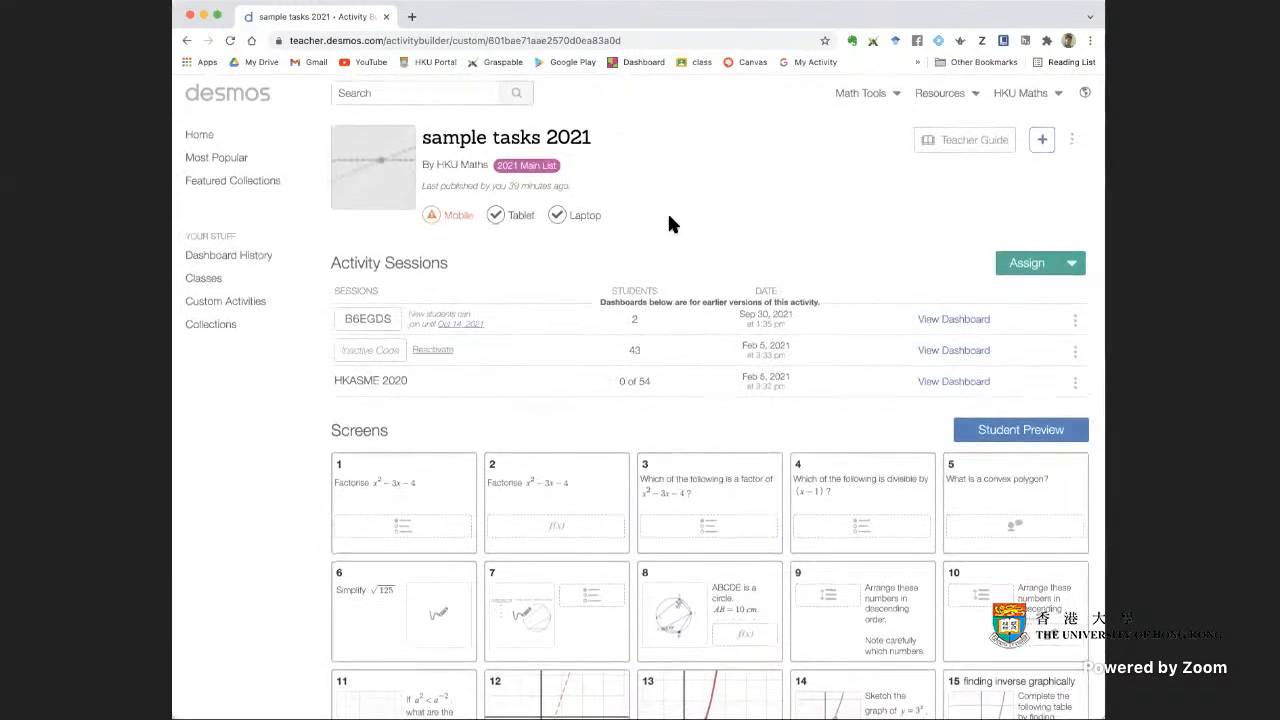
click(1073, 143)
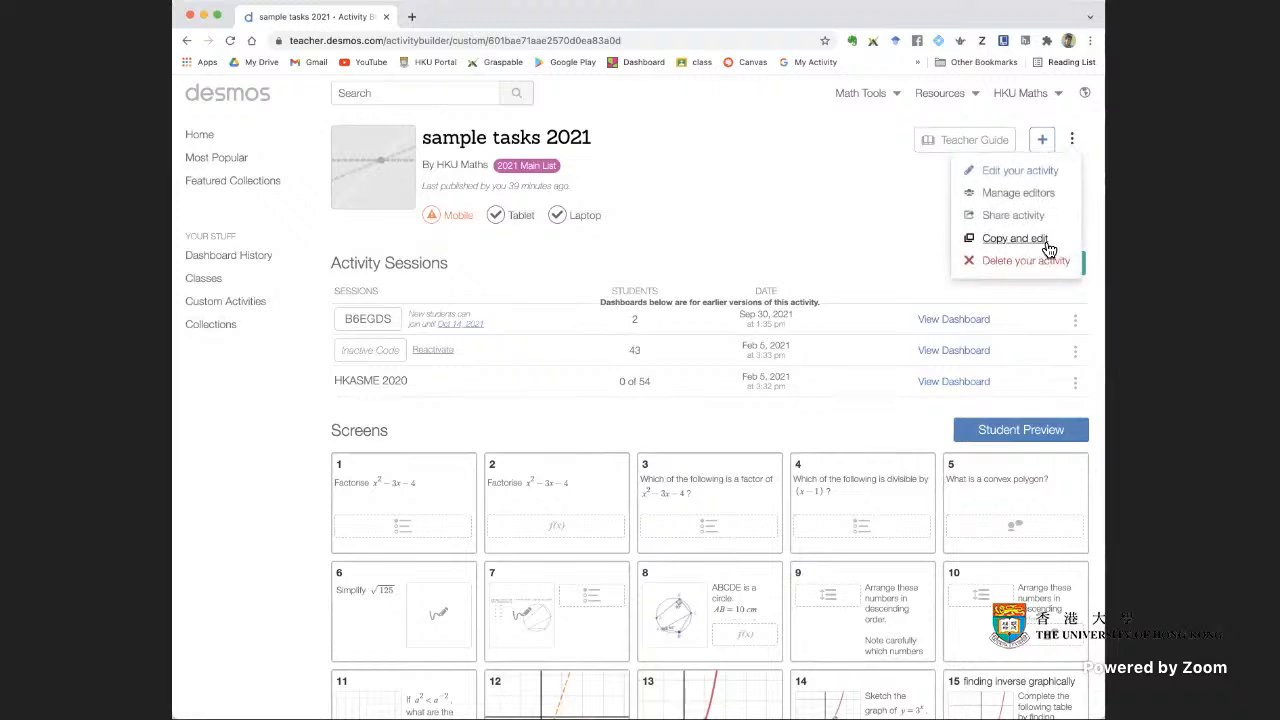
click(855, 240)
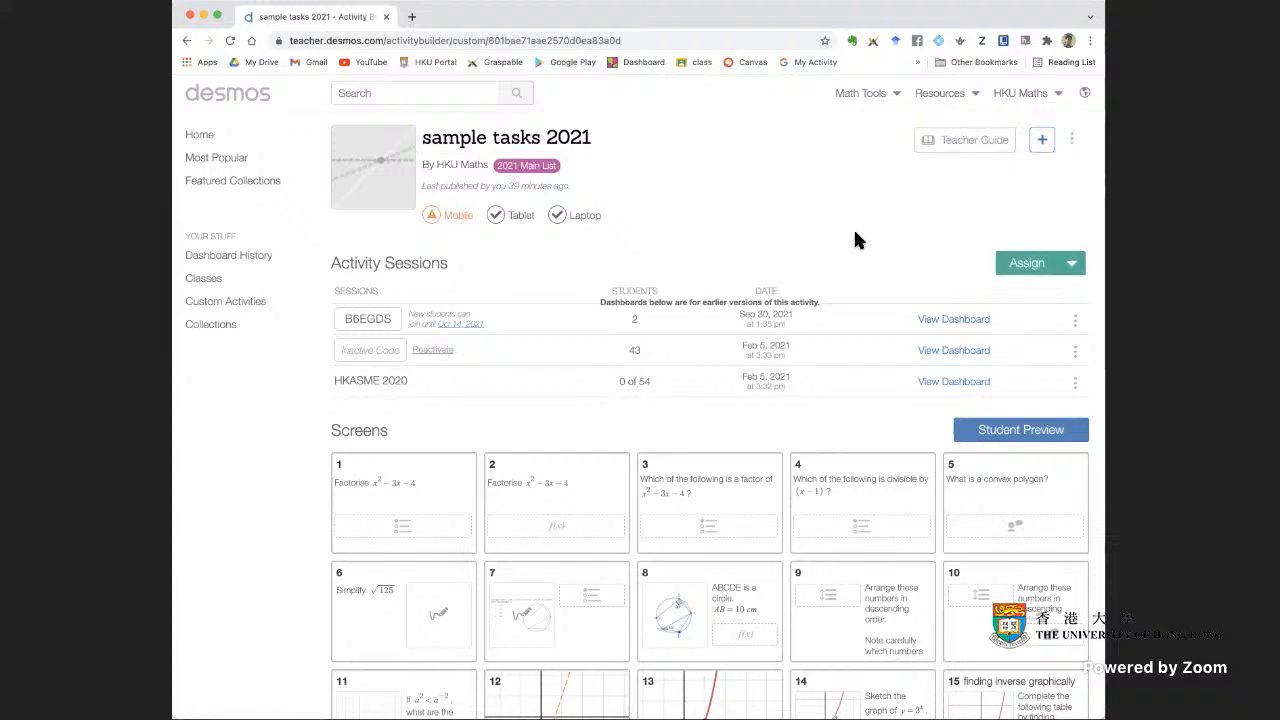
right_click(302, 17)
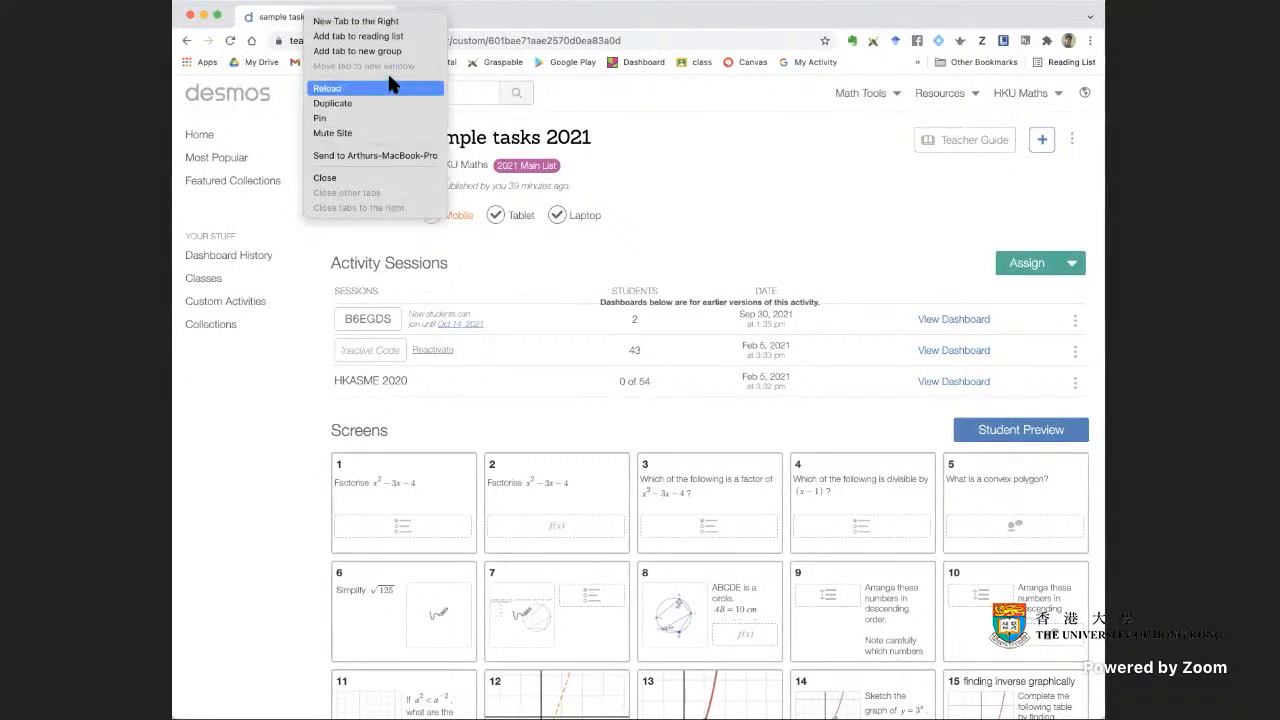
click(523, 57)
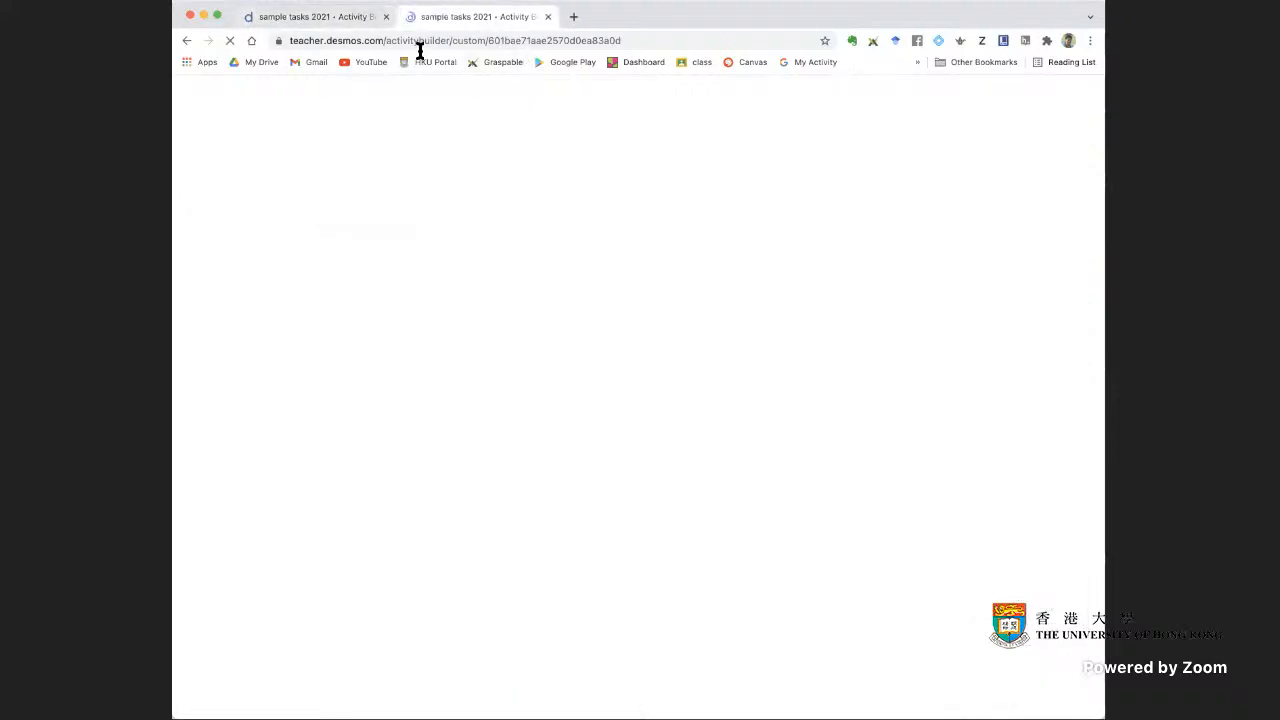
In the original sample tasks 2021 tab, preview screen 12 as a student, find the option to copy the screen, and close the preview
click(305, 18)
scroll(745, 471, down, 5)
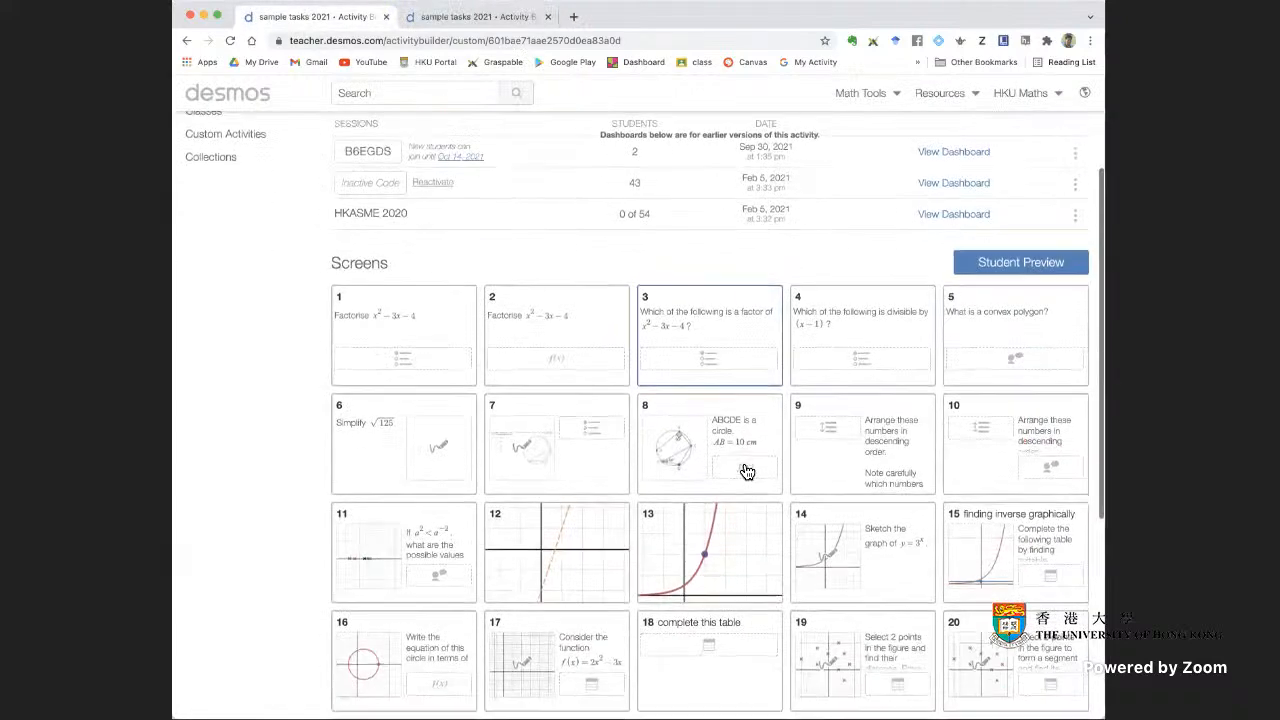
scroll(762, 450, up, 2)
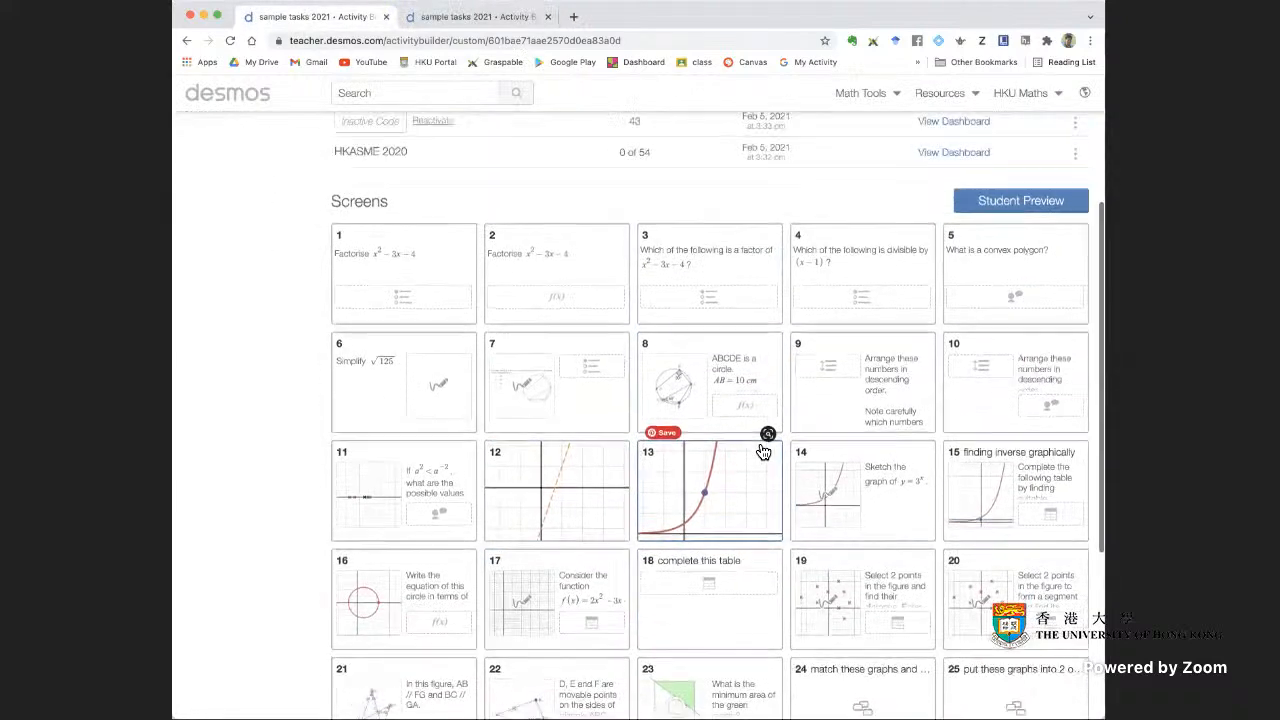
click(622, 465)
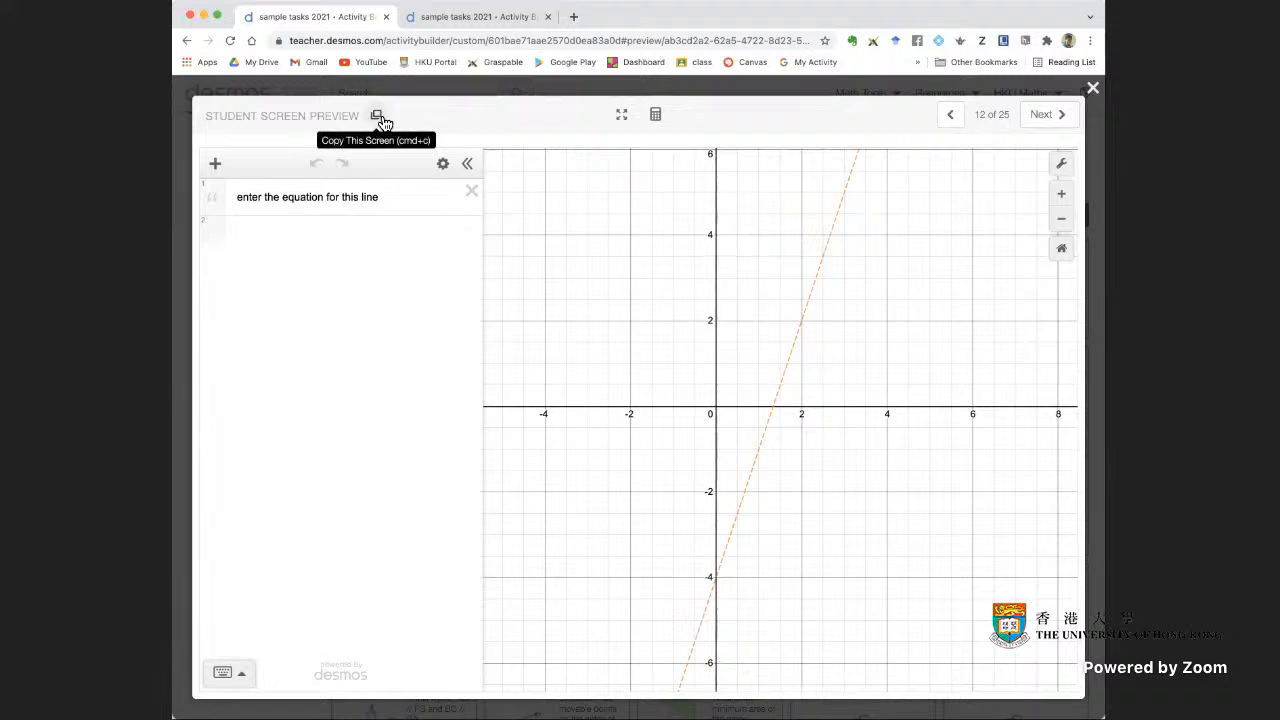
click(1093, 88)
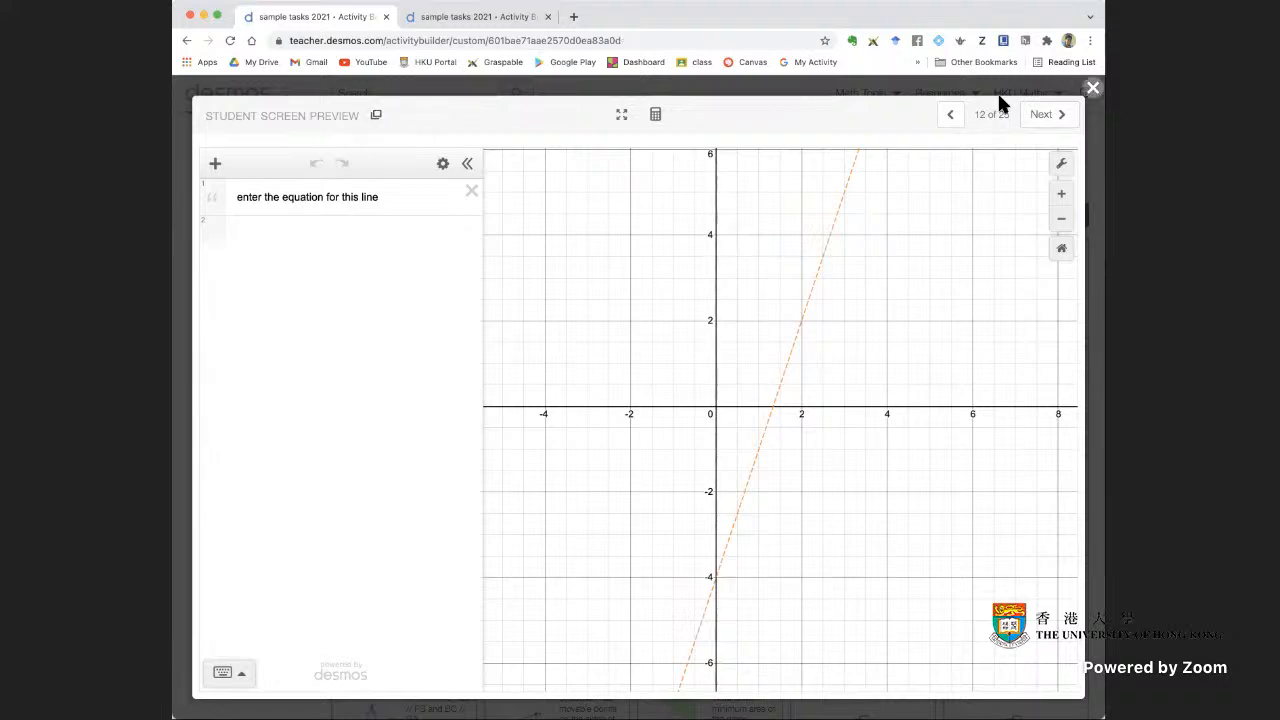
From the duplicated page, make an editable copy of the sample tasks 2021 activity
click(449, 17)
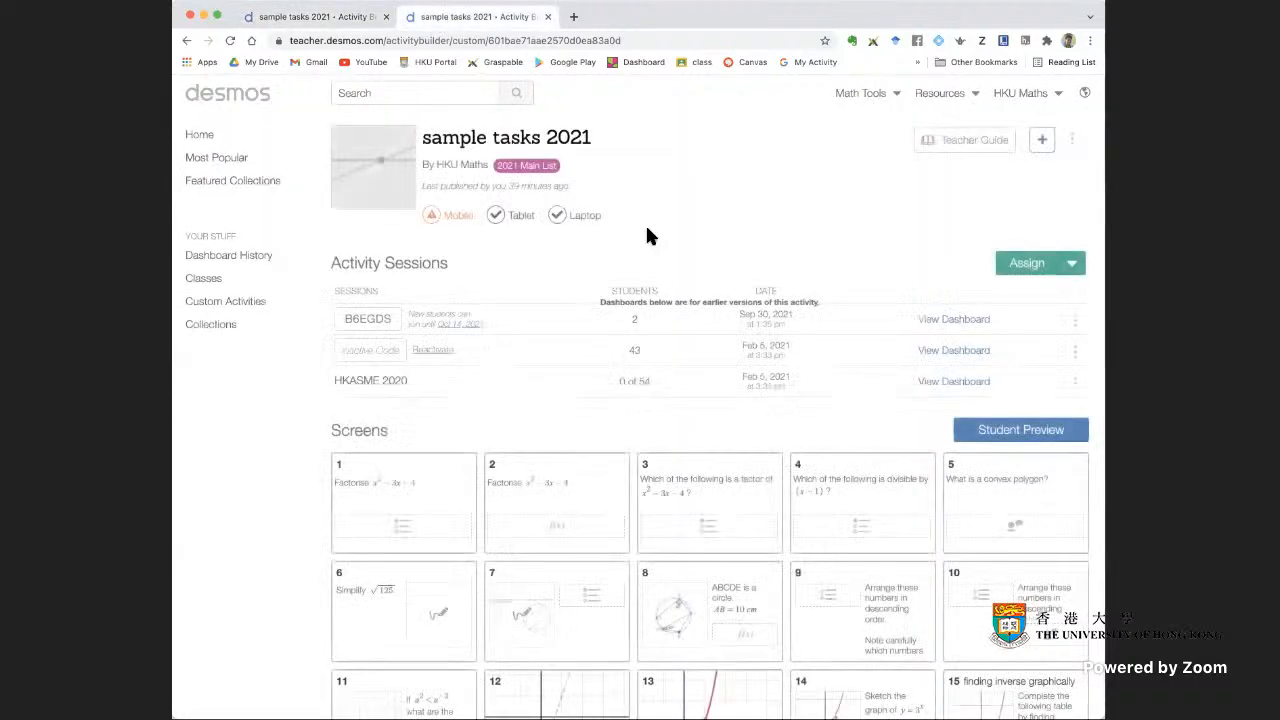
click(1071, 143)
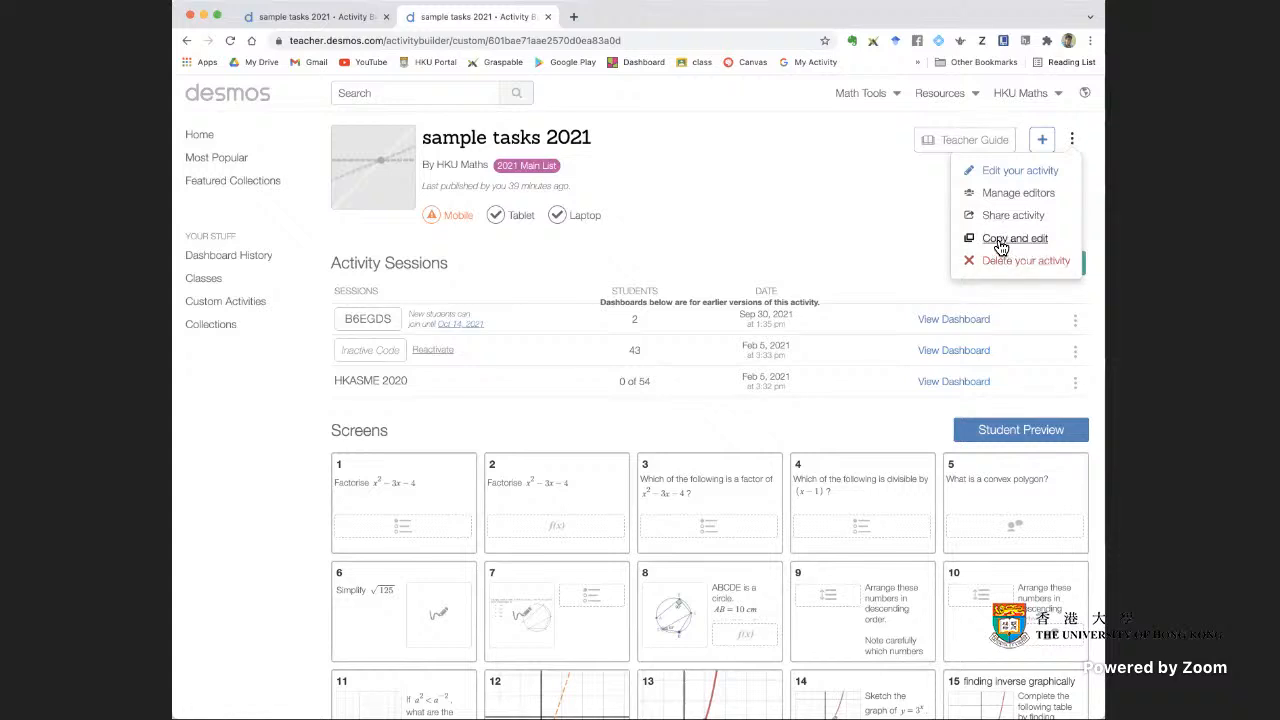
click(1001, 244)
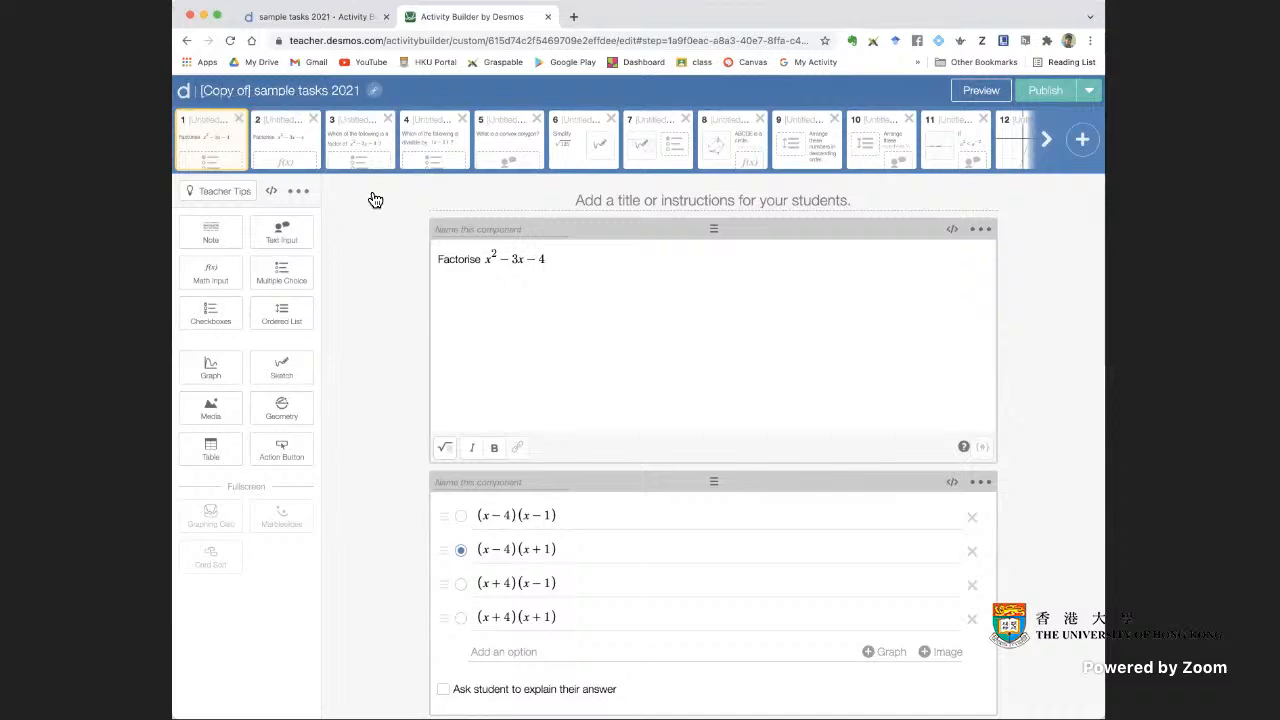
Look through the screens of the copied activity in the editor, from screen 3 up to screen 12
click(343, 152)
click(437, 148)
click(537, 152)
click(600, 148)
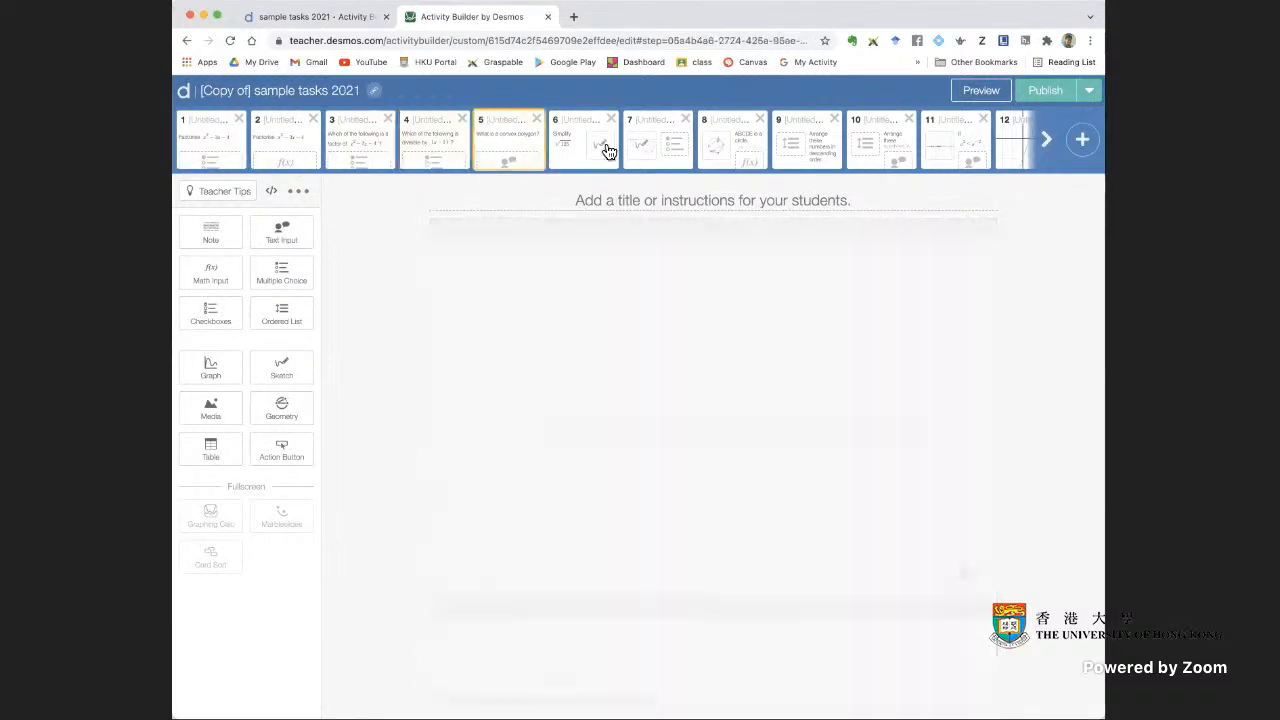
click(665, 146)
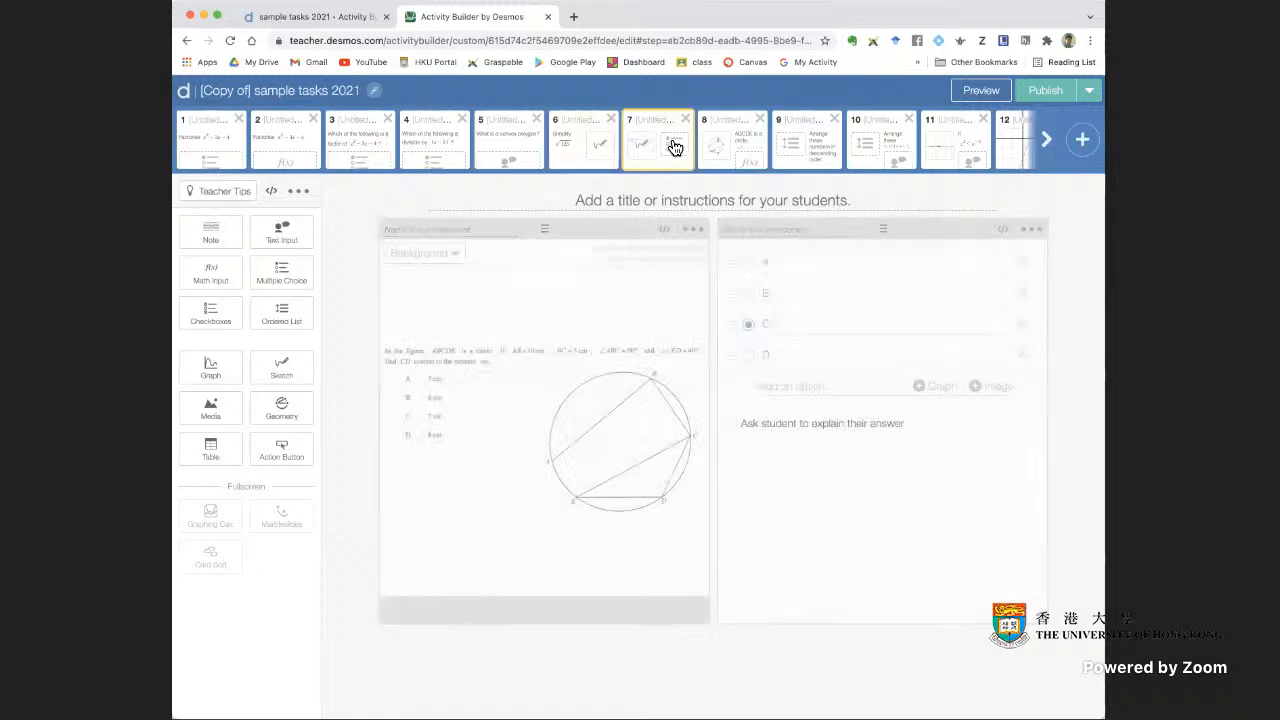
click(746, 148)
click(812, 148)
click(877, 135)
click(957, 149)
click(1046, 140)
click(993, 148)
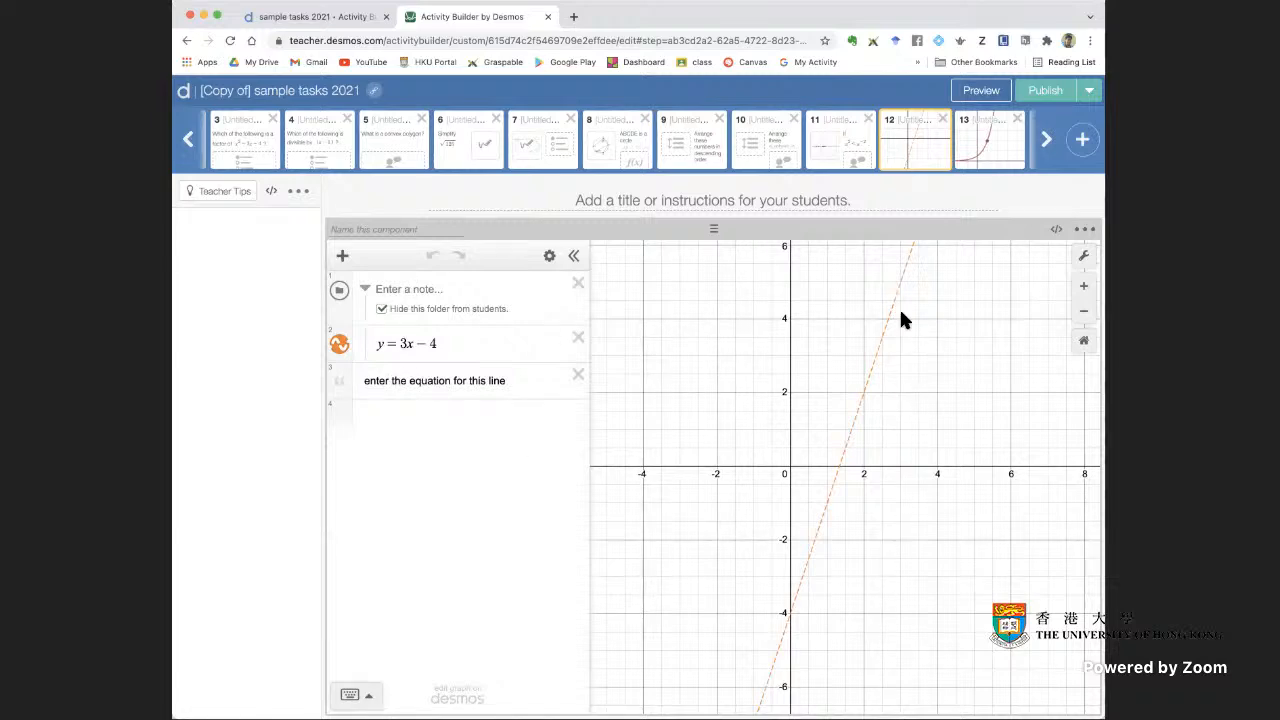
Examine the line equation in screen 12's hidden folder and compare it with the student preview of that screen
click(464, 344)
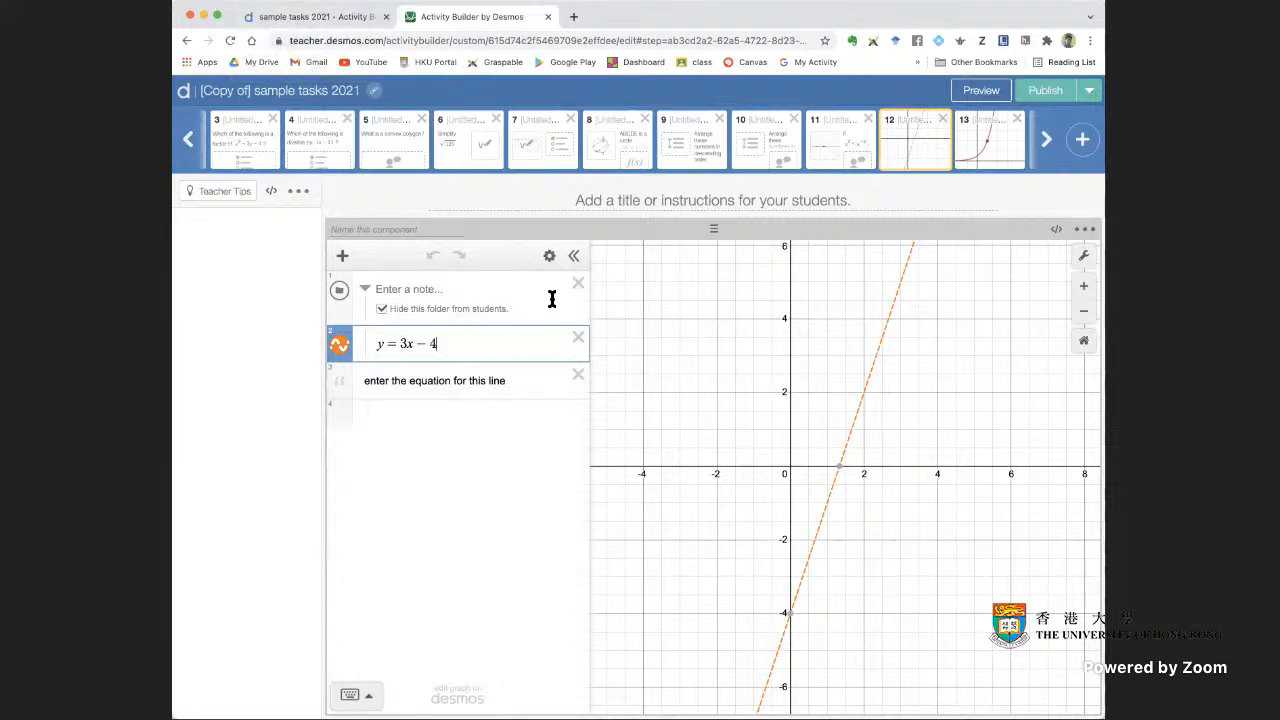
click(978, 92)
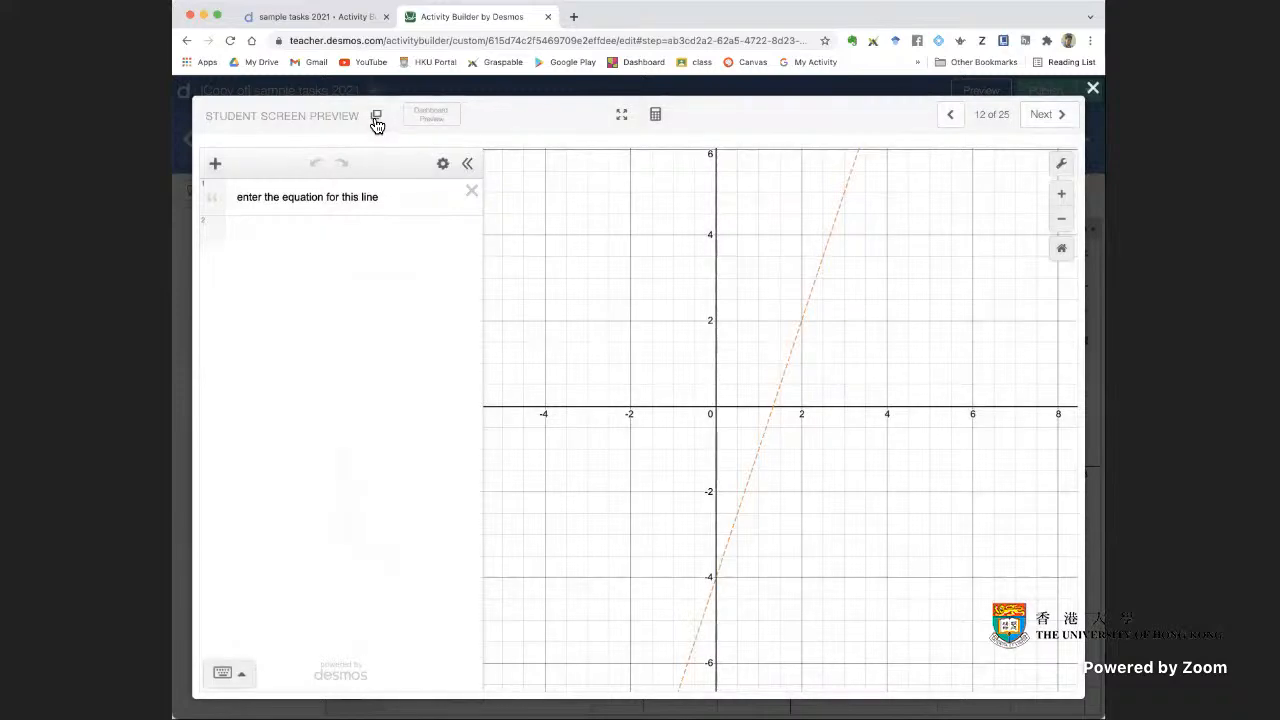
click(1093, 89)
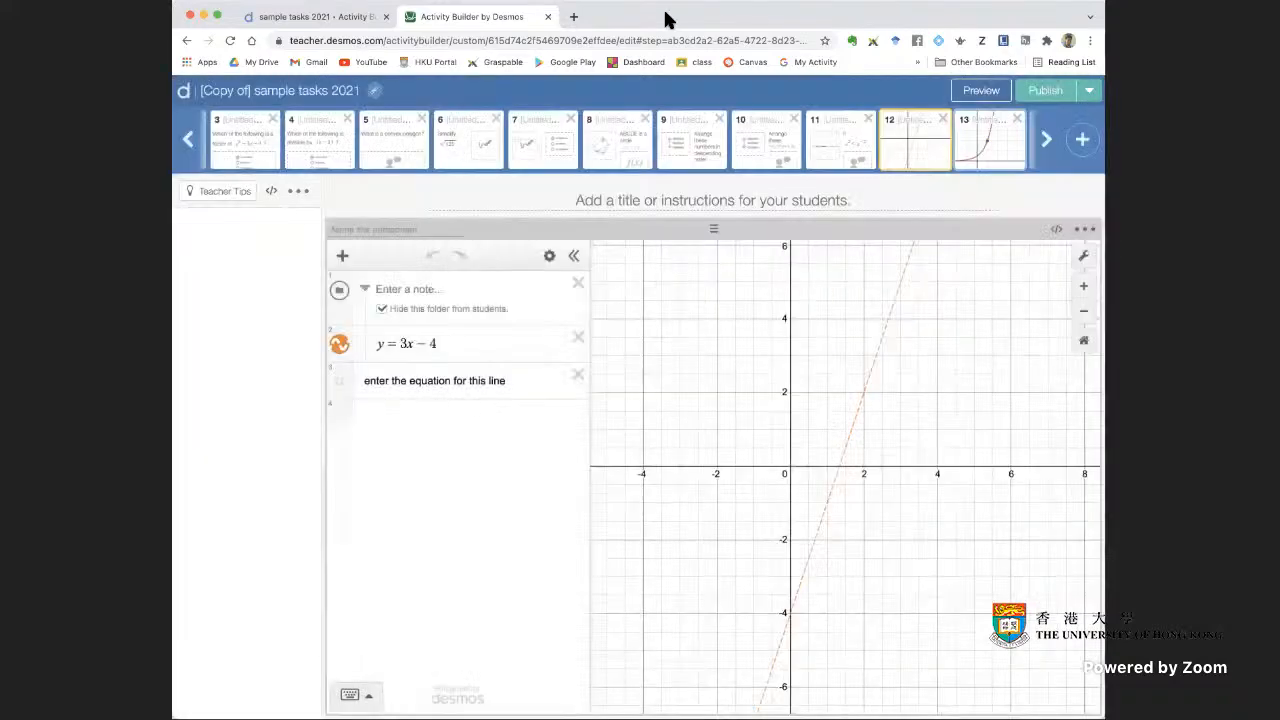
Open the Desmos Classroom home page in a new browser tab and go to the list of custom activities
right_click(186, 100)
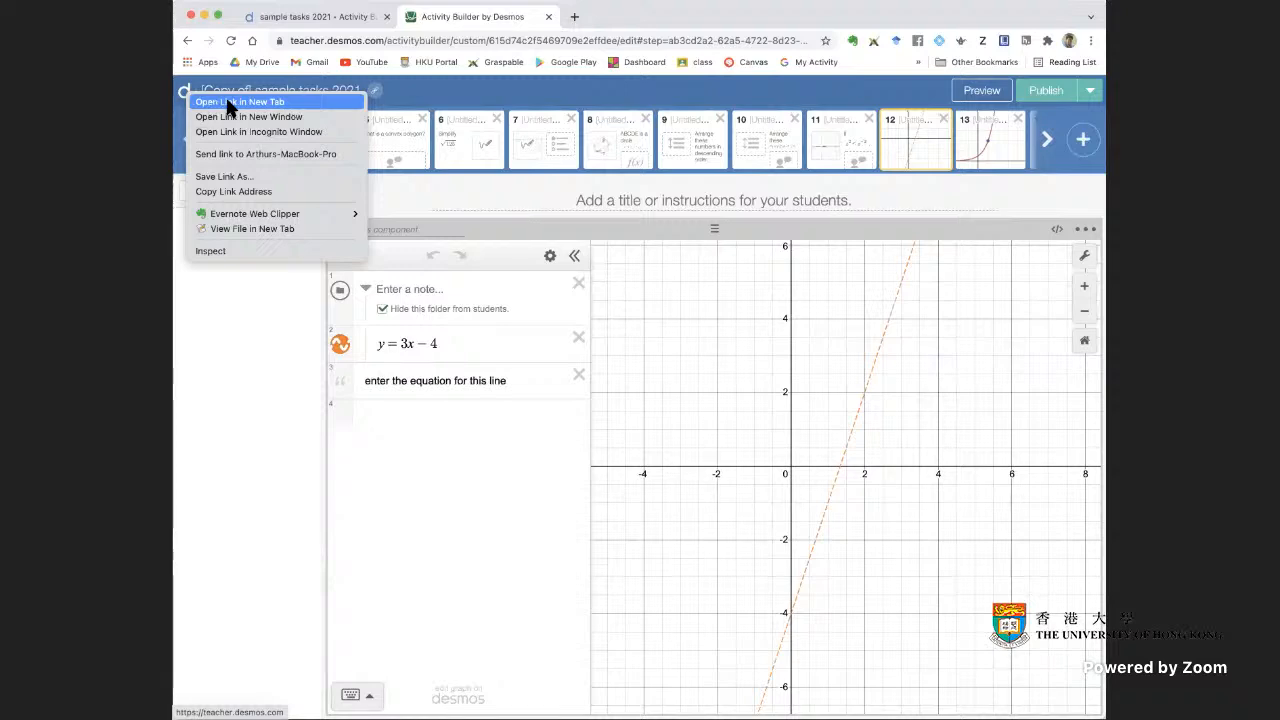
click(230, 102)
click(602, 16)
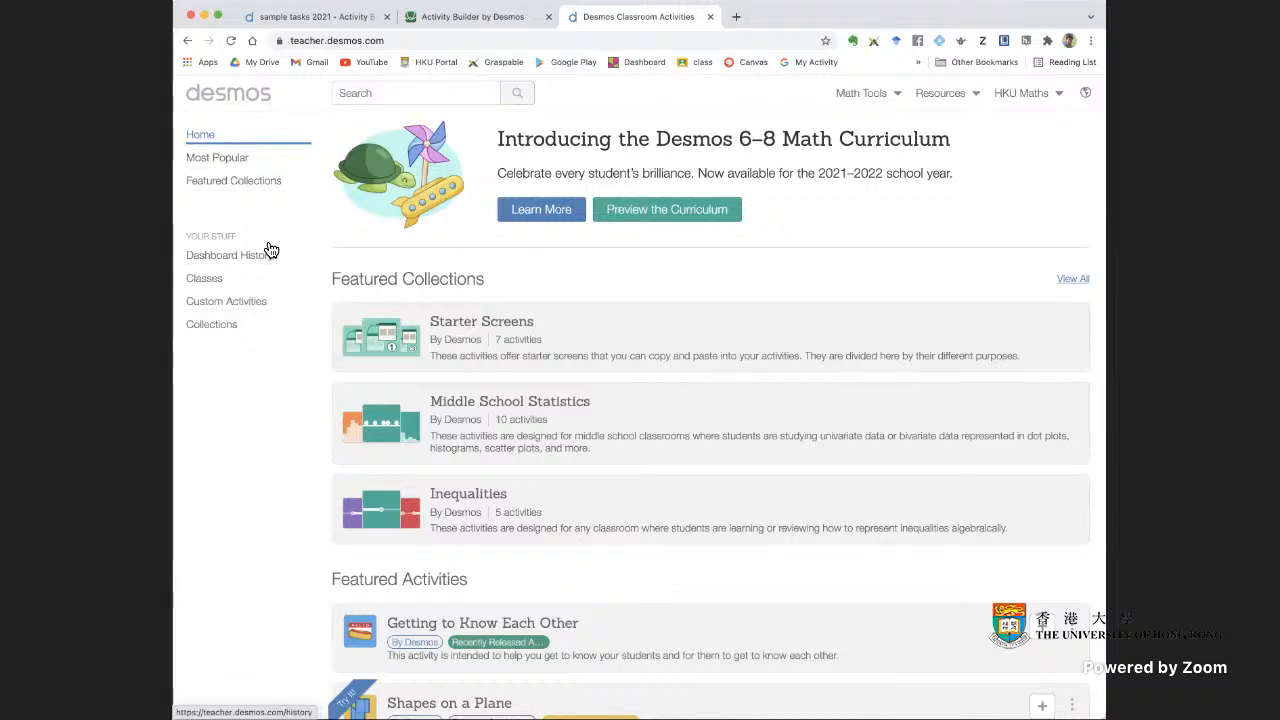
click(253, 308)
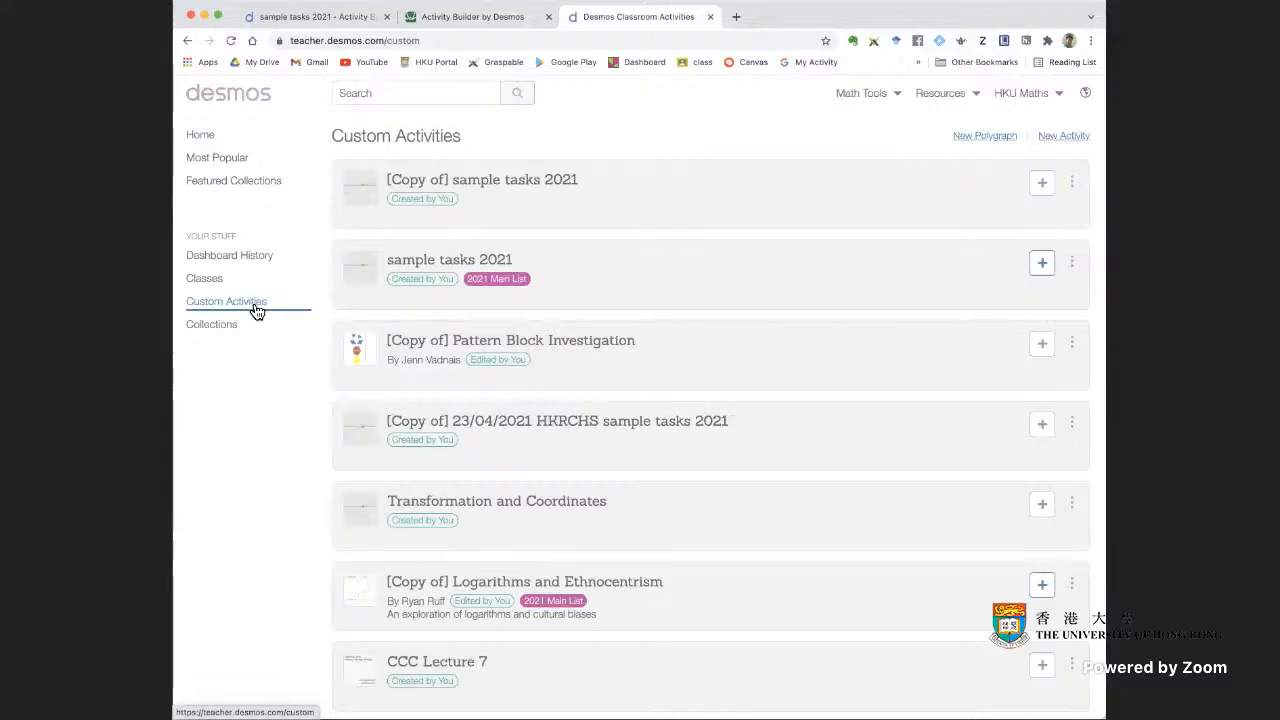
Create a new activity titled "some graphs" with Link sharing and an empty description
click(1053, 141)
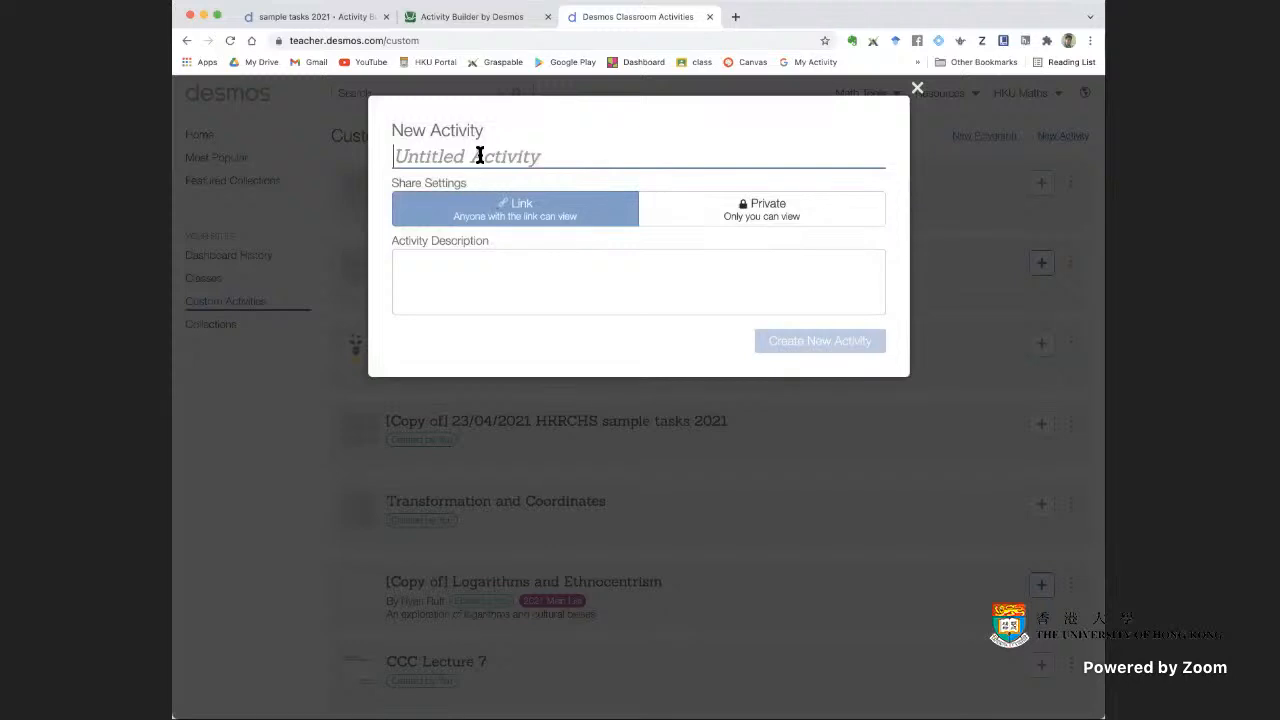
text(some)
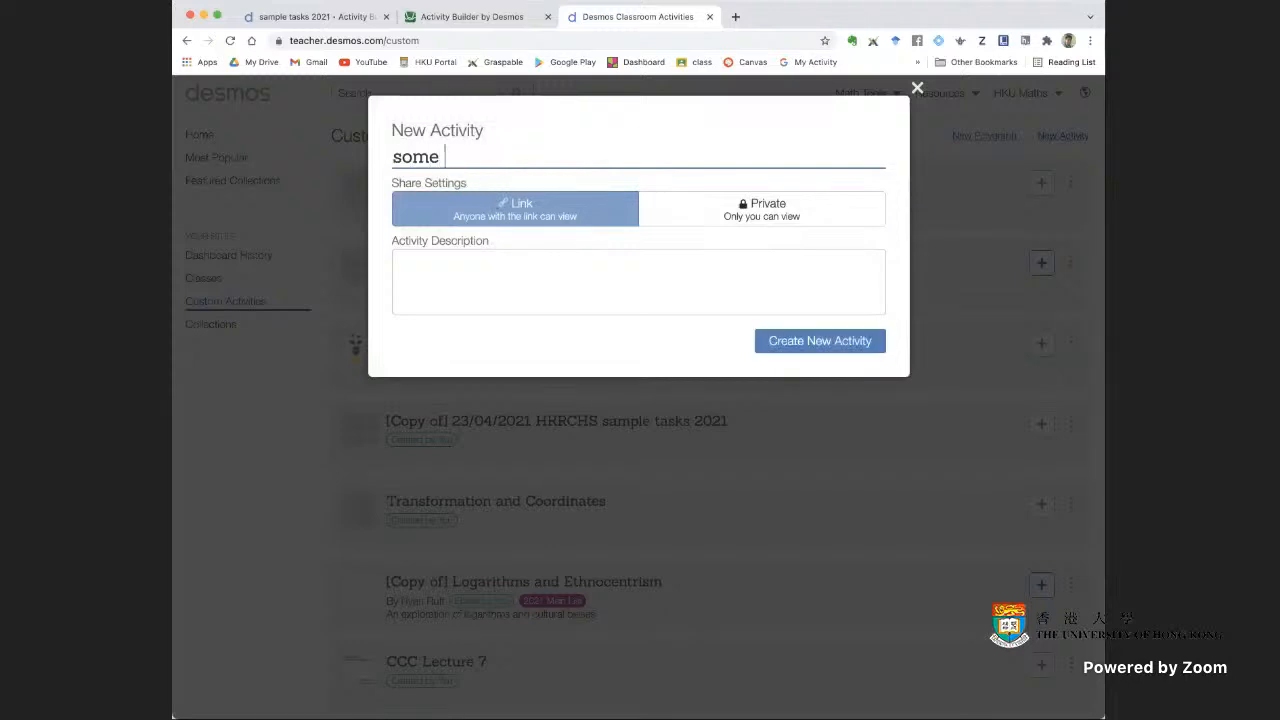
text( graphs)
click(756, 220)
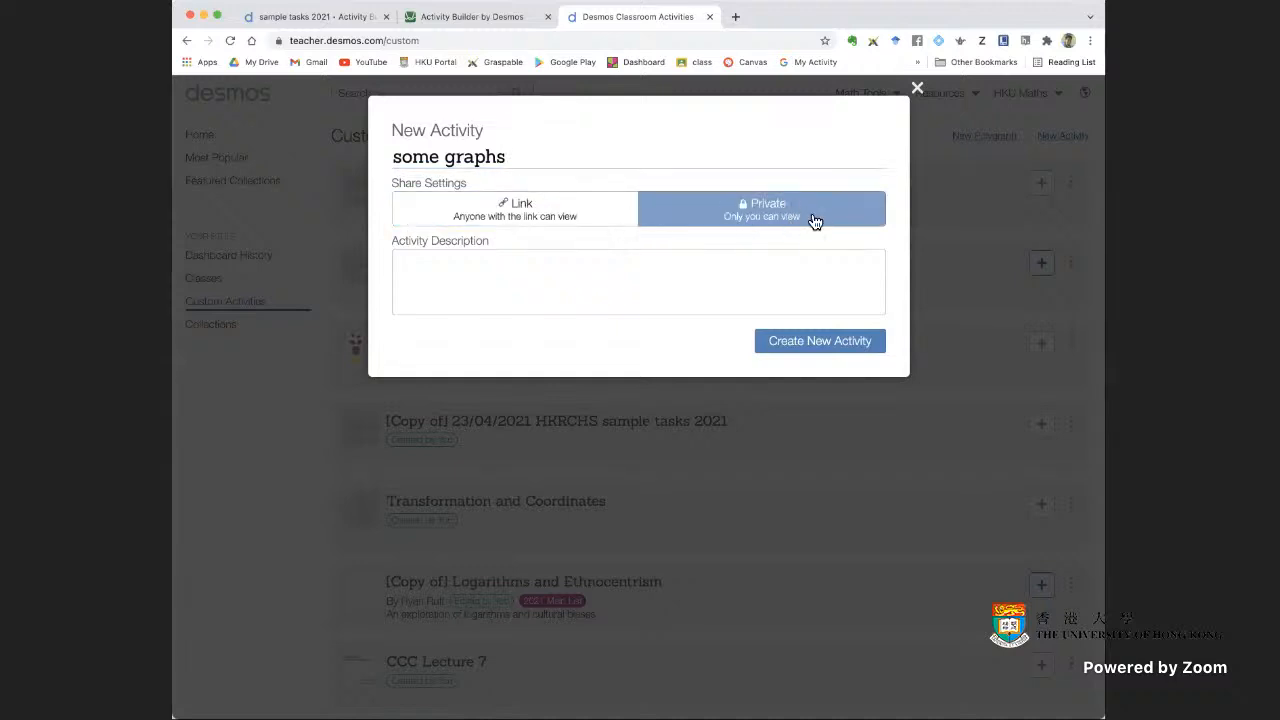
click(566, 214)
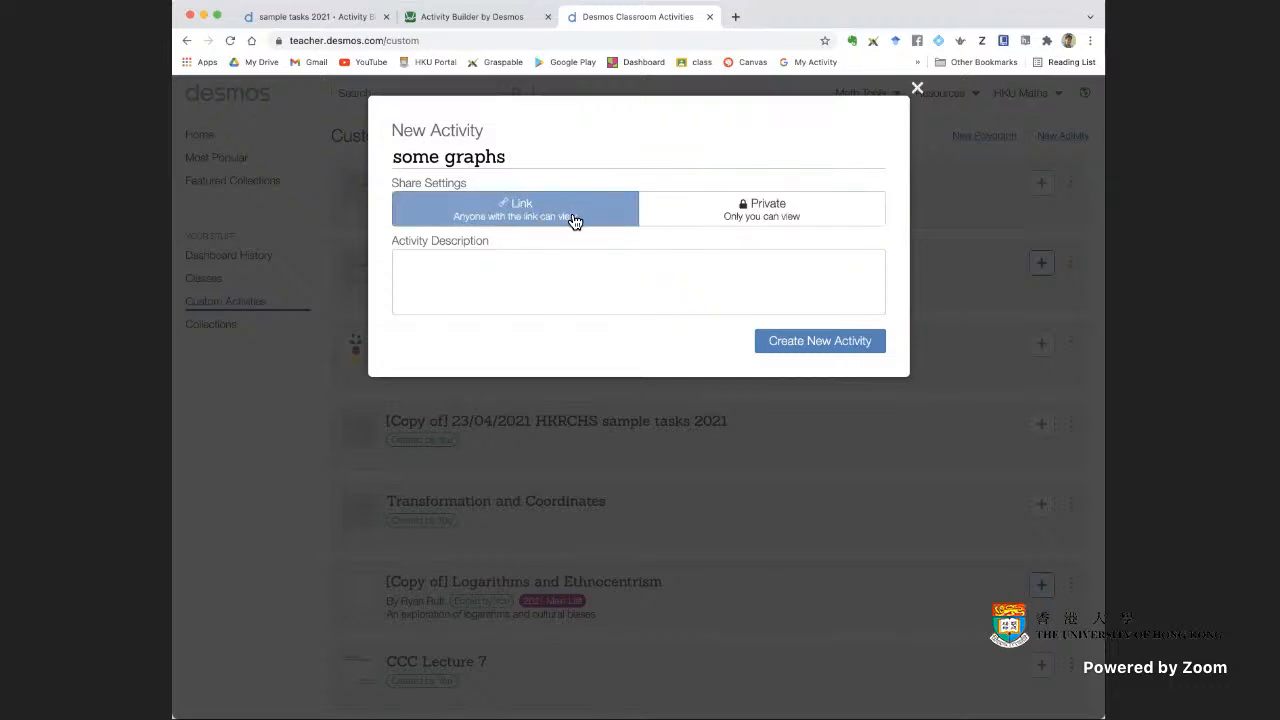
click(455, 273)
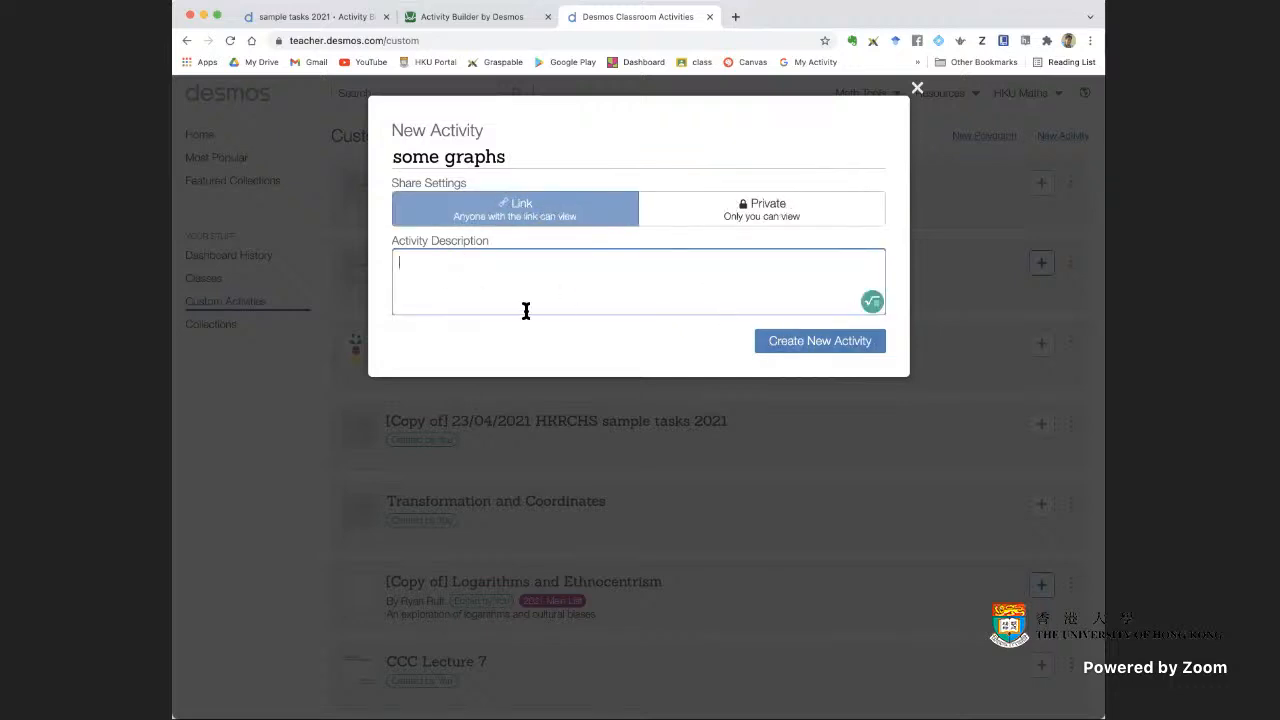
click(829, 342)
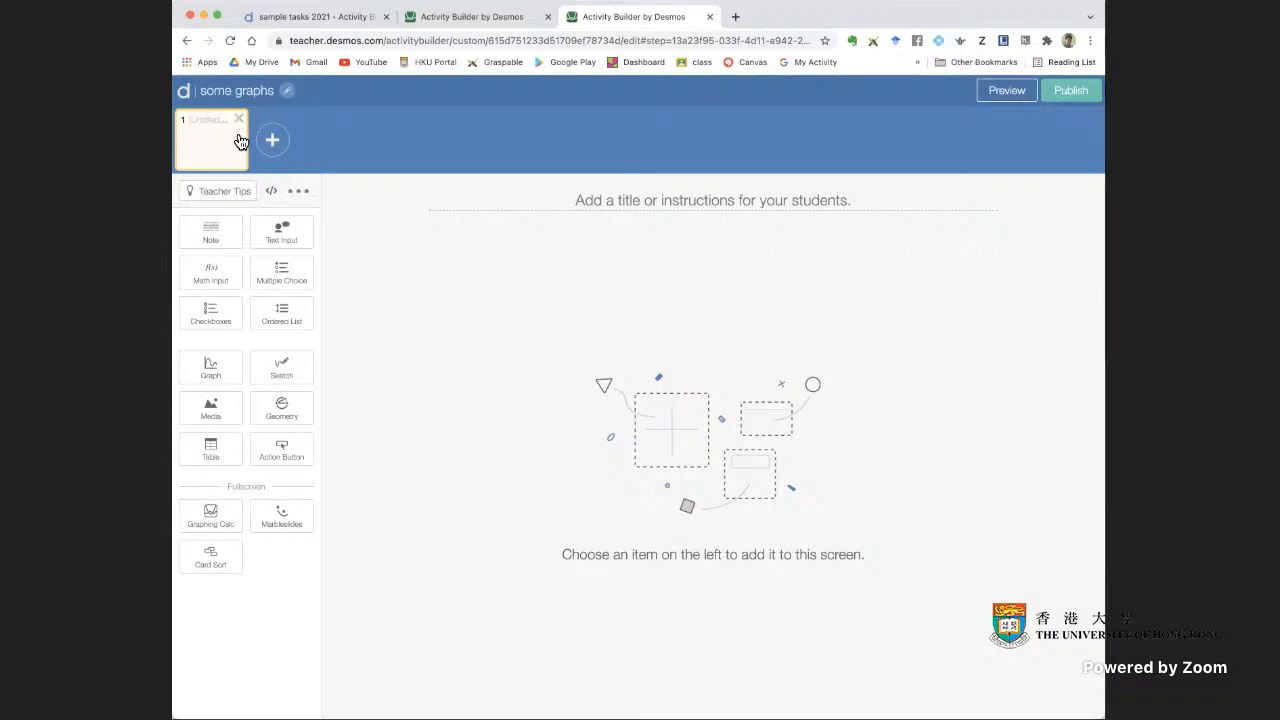
Add two more blank screens to the activity and place a fullscreen graphing calculator on screen 1
click(273, 142)
click(352, 146)
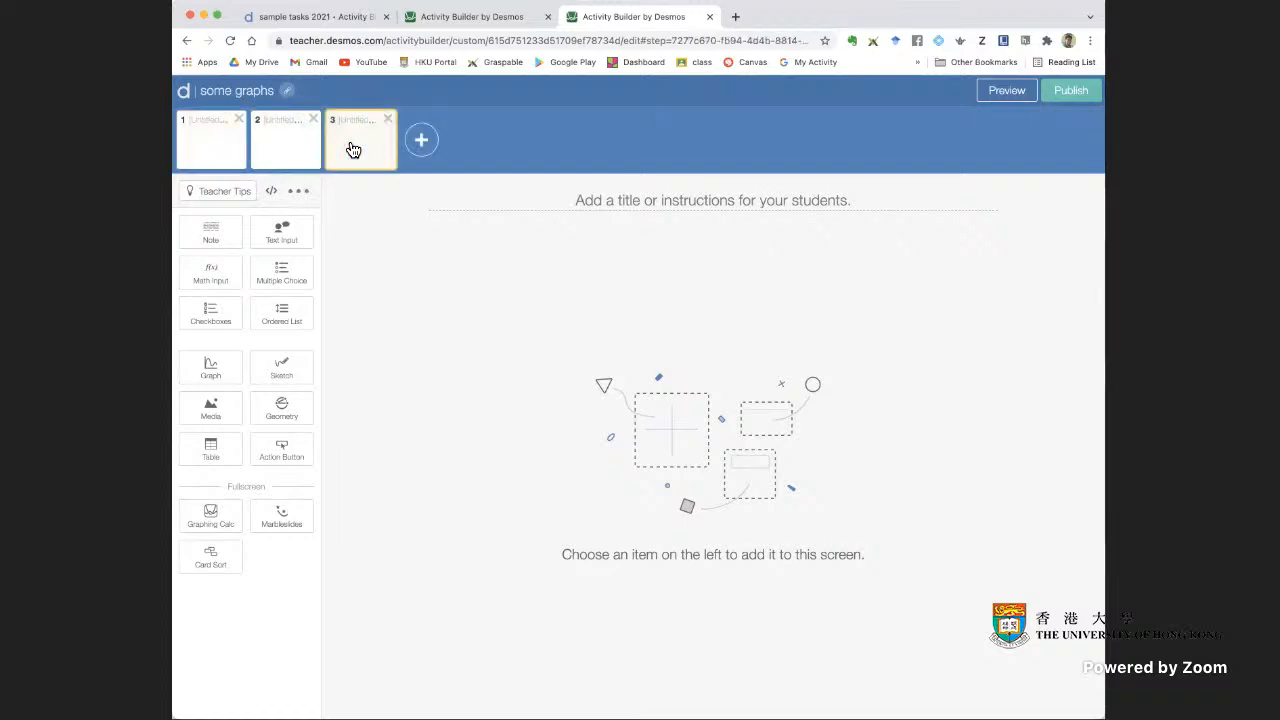
click(235, 150)
click(337, 155)
click(233, 153)
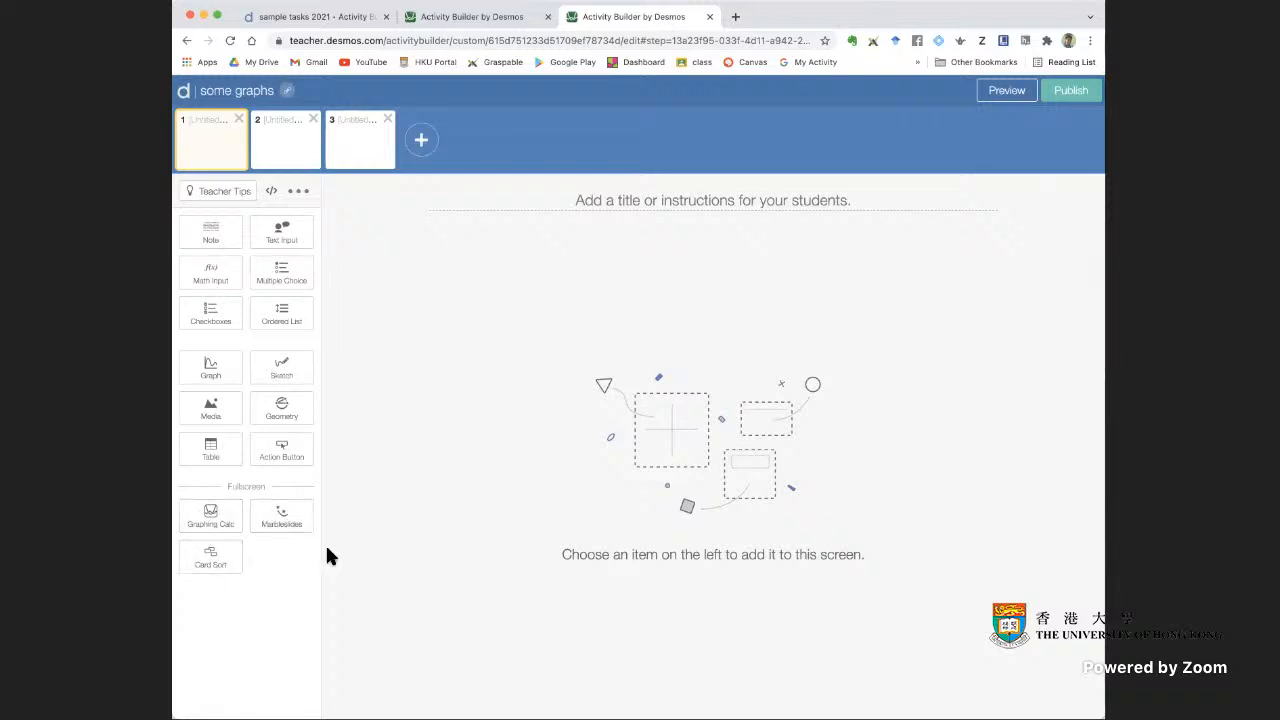
click(212, 520)
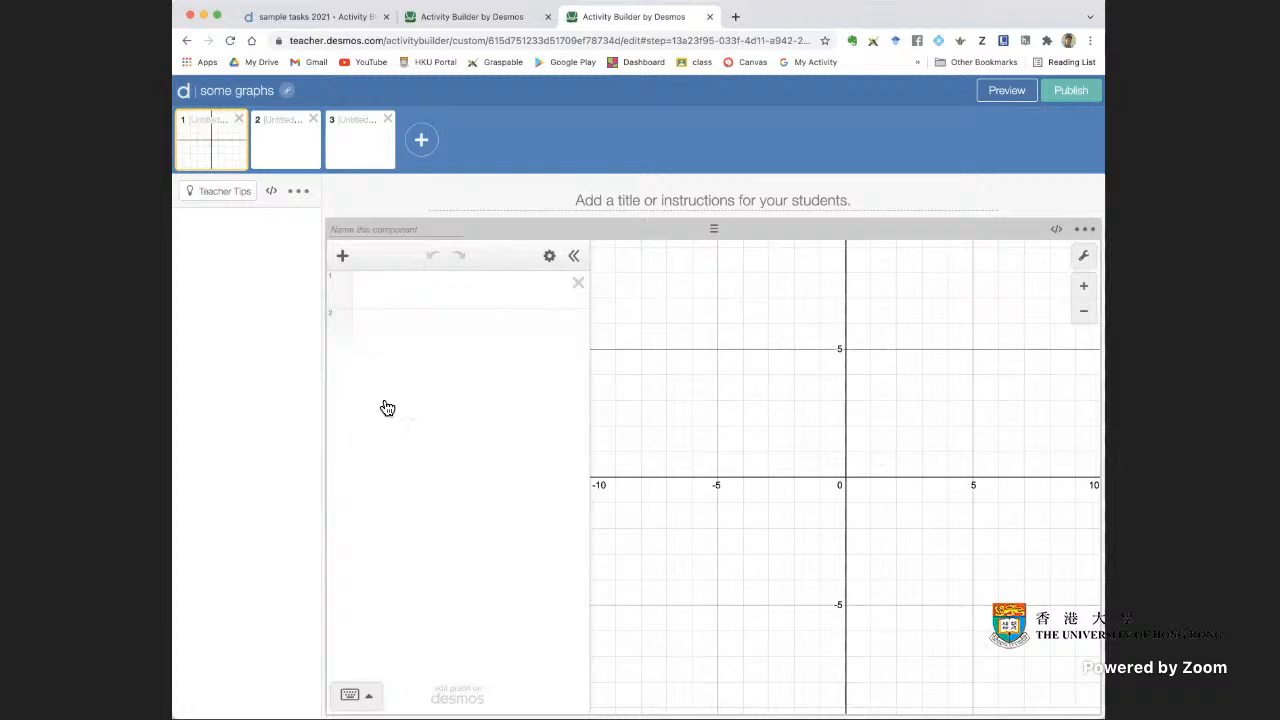
Enter the equation y = 3x − 4 as the first expression of screen 1's graph, using the copied activity's screen 12 as reference
click(474, 17)
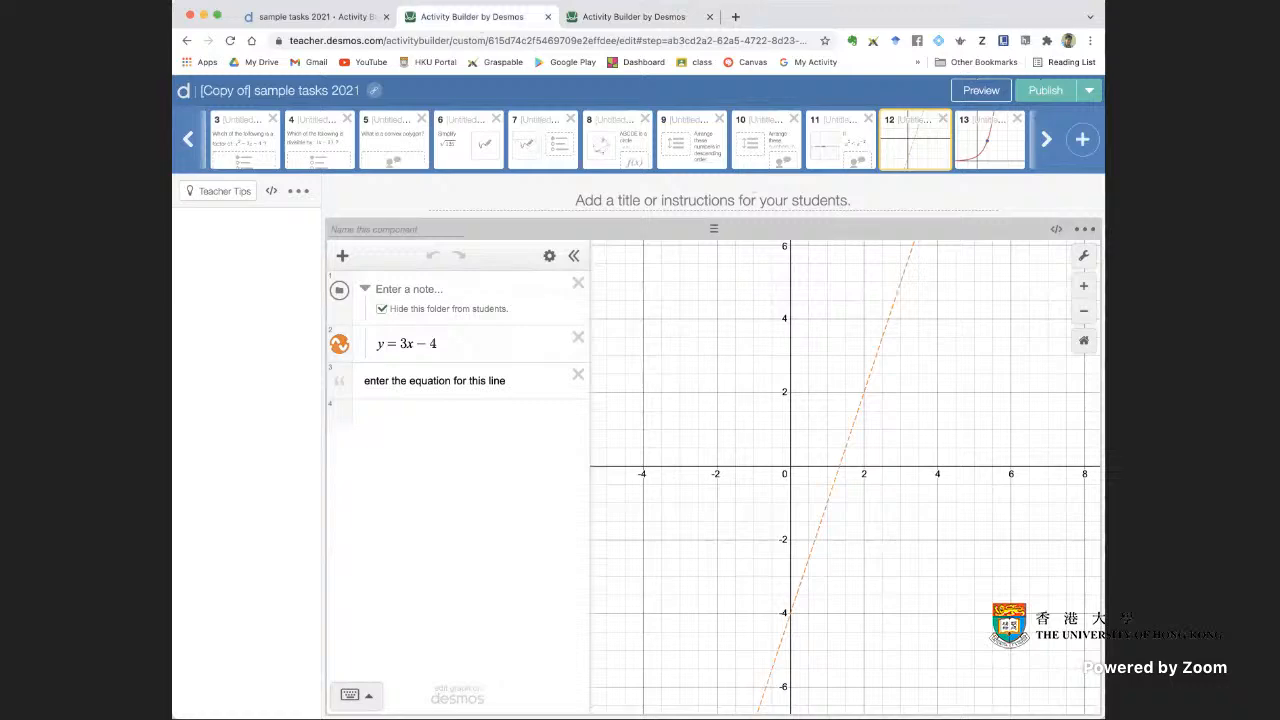
click(663, 18)
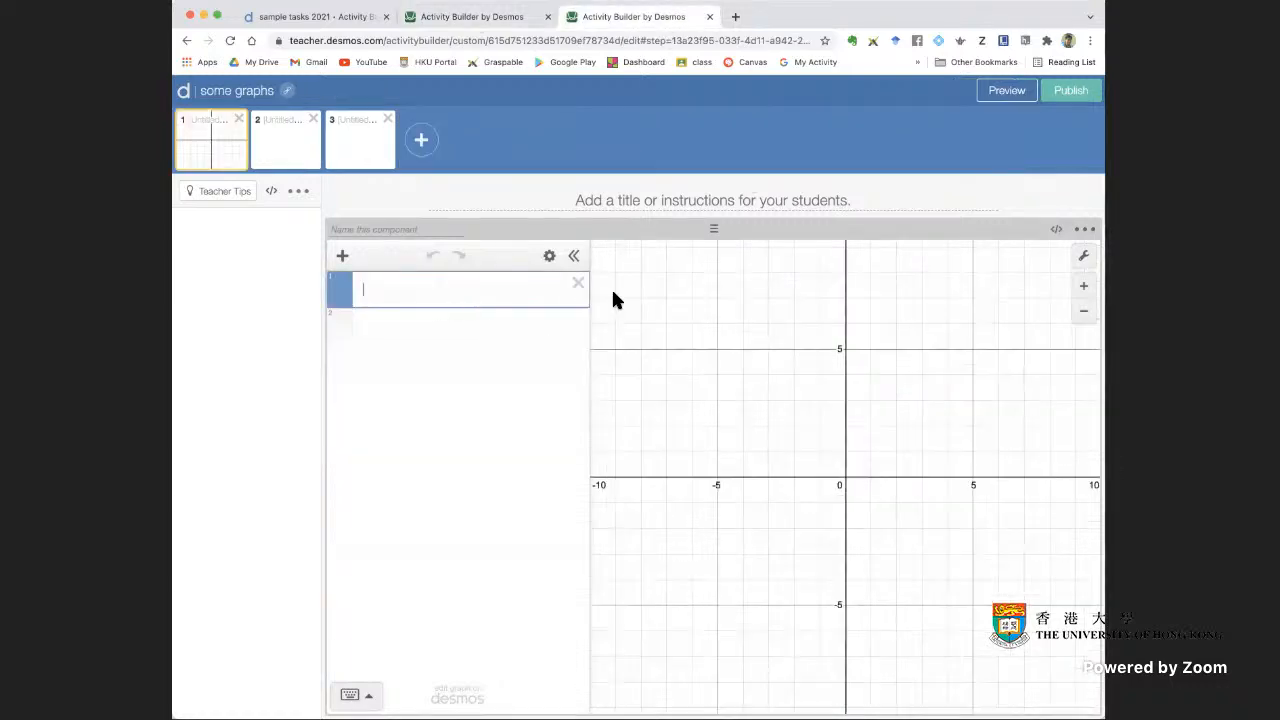
text(y=3x-4)
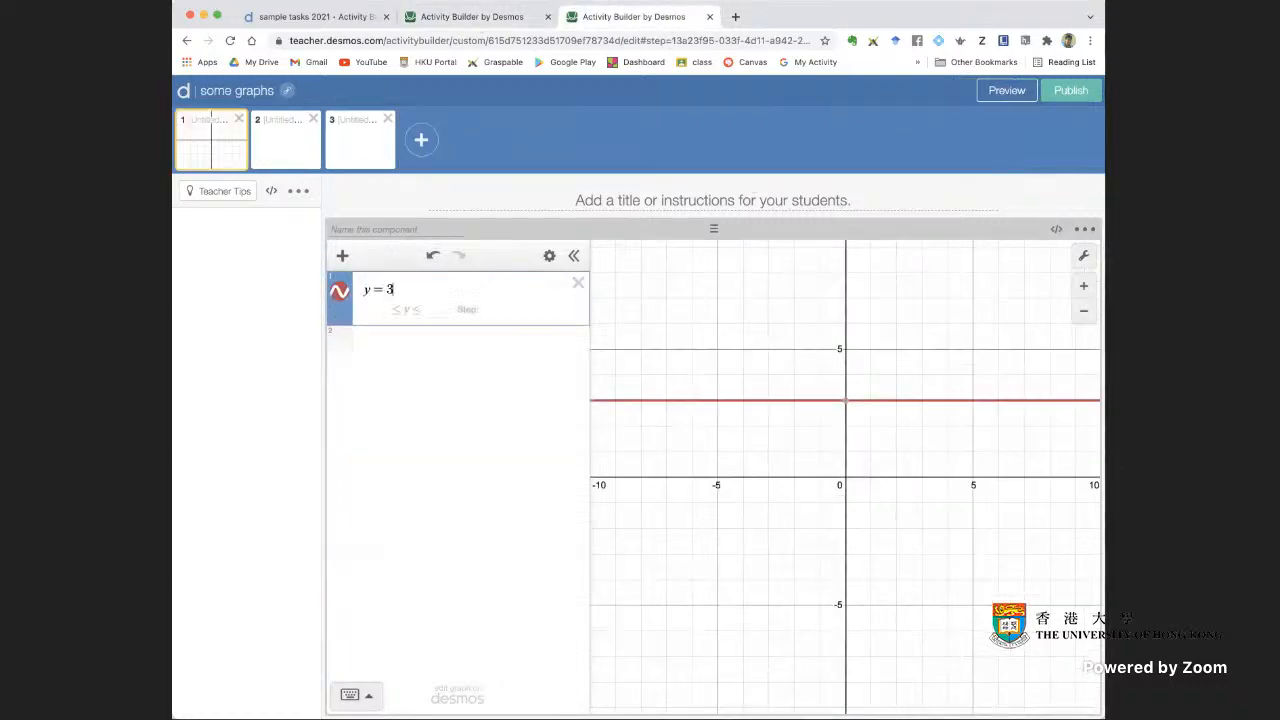
click(486, 323)
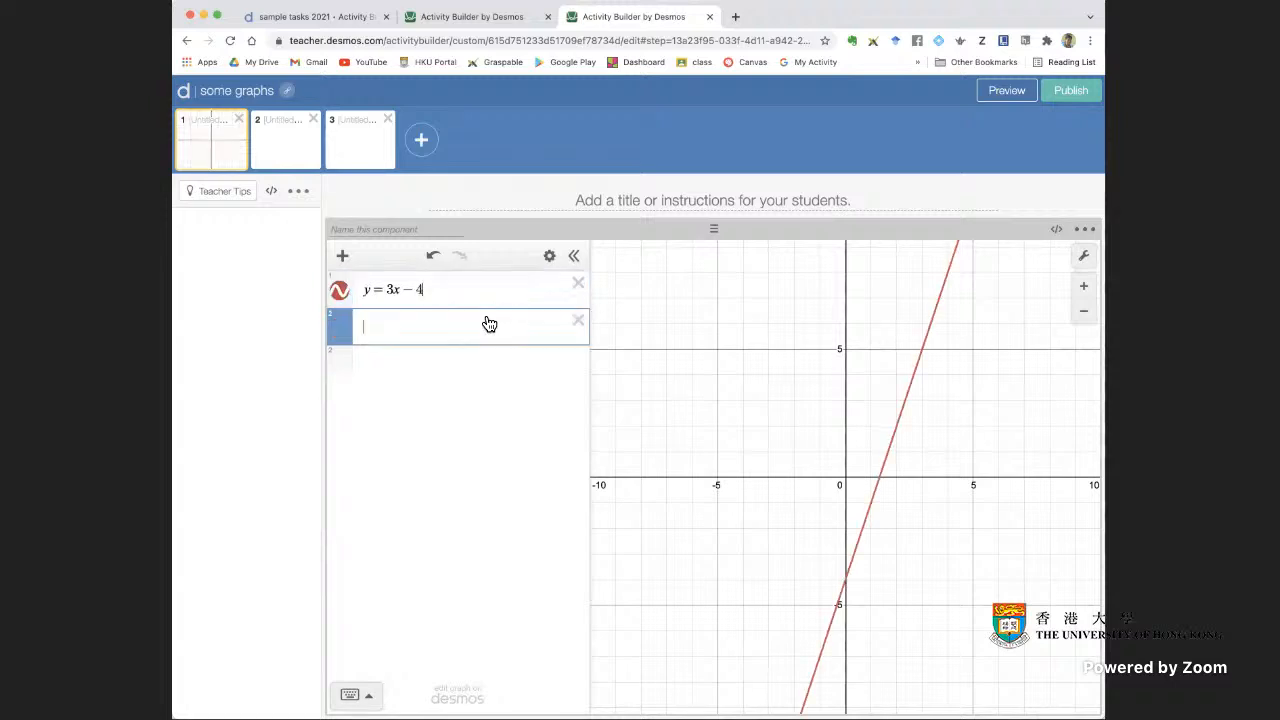
Restyle the graph of y = 3x − 4 as a dashed orange line
click(914, 373)
click(340, 305)
click(340, 303)
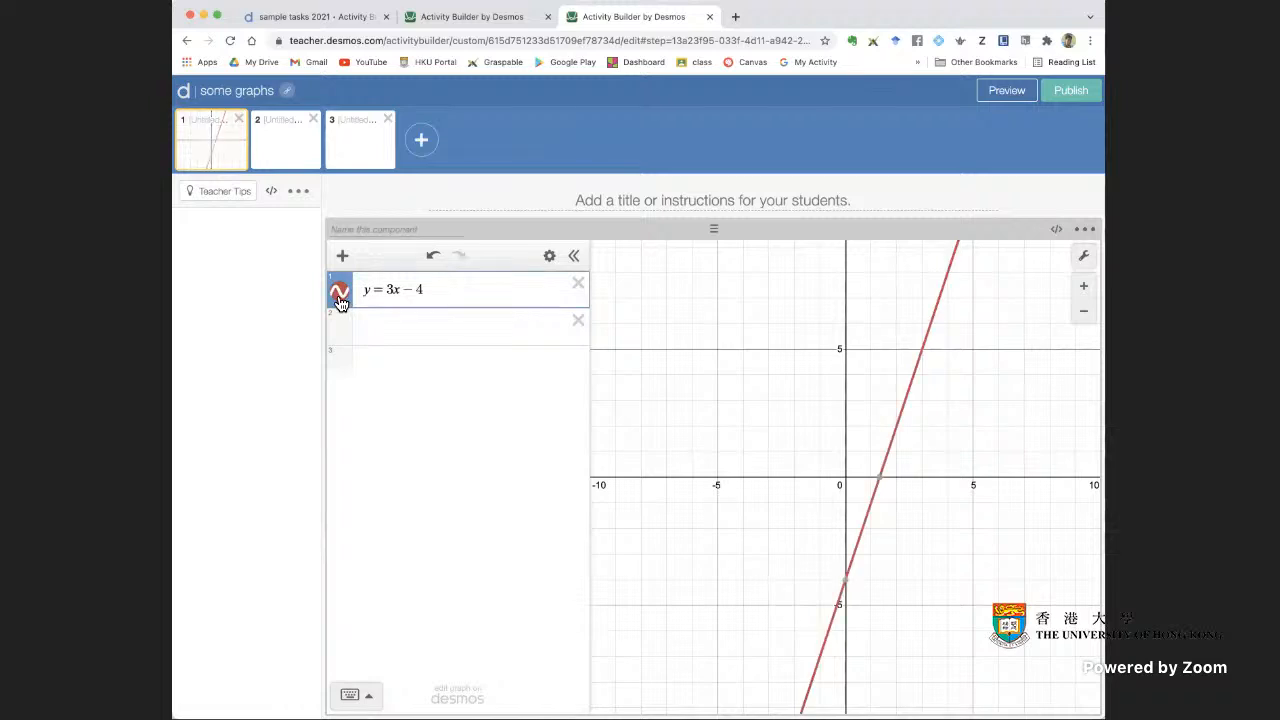
click(340, 303)
click(443, 361)
click(466, 315)
click(525, 380)
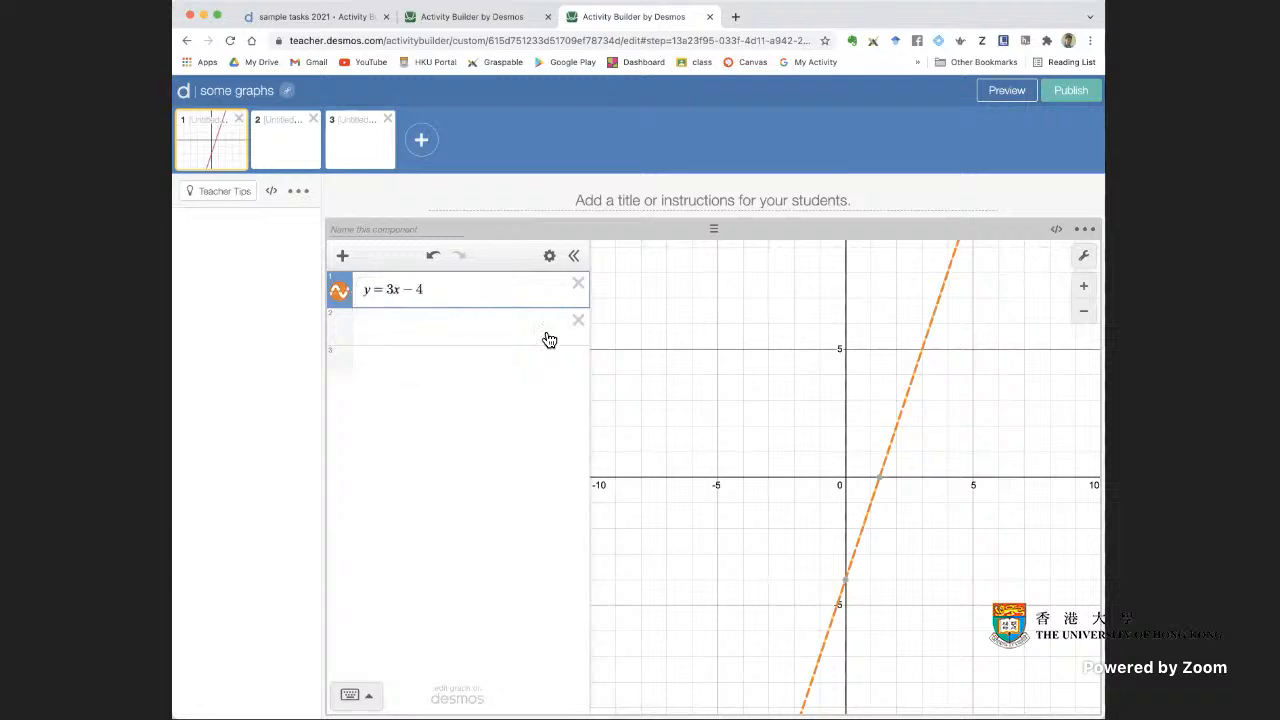
Add a folder hidden from students to the expression list and move y = 3x − 4 into it
click(474, 22)
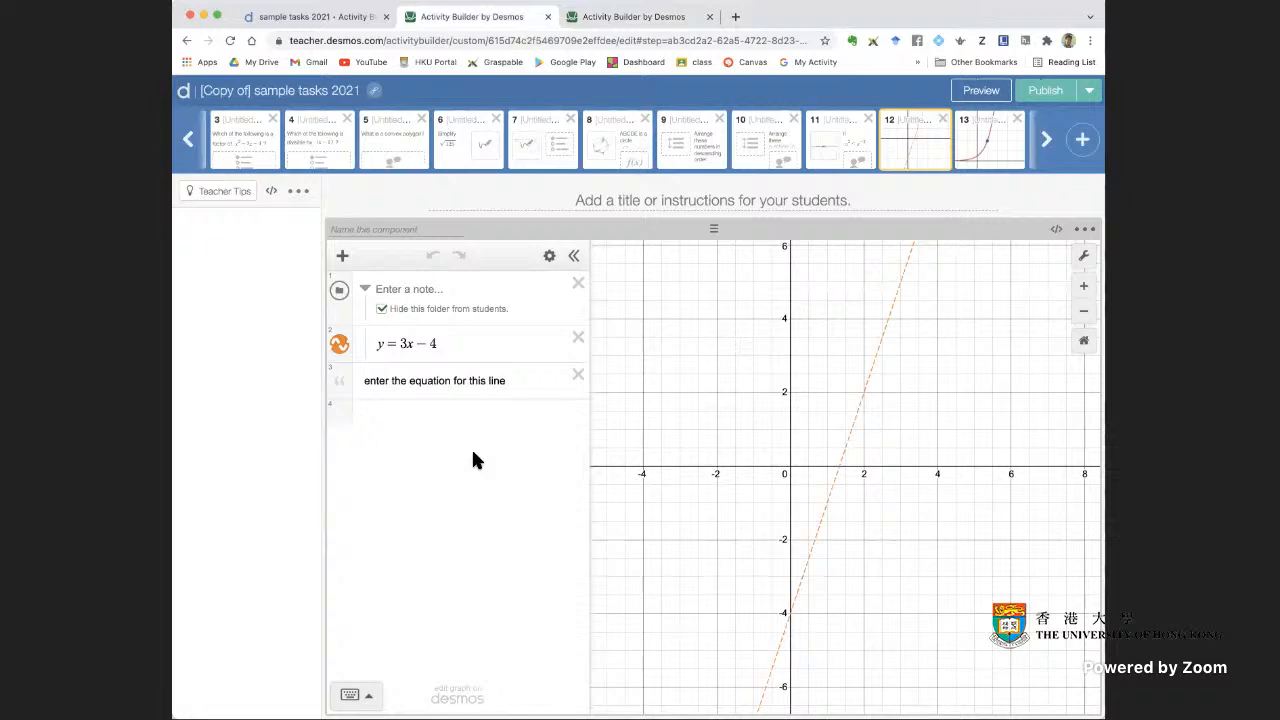
click(460, 344)
click(641, 20)
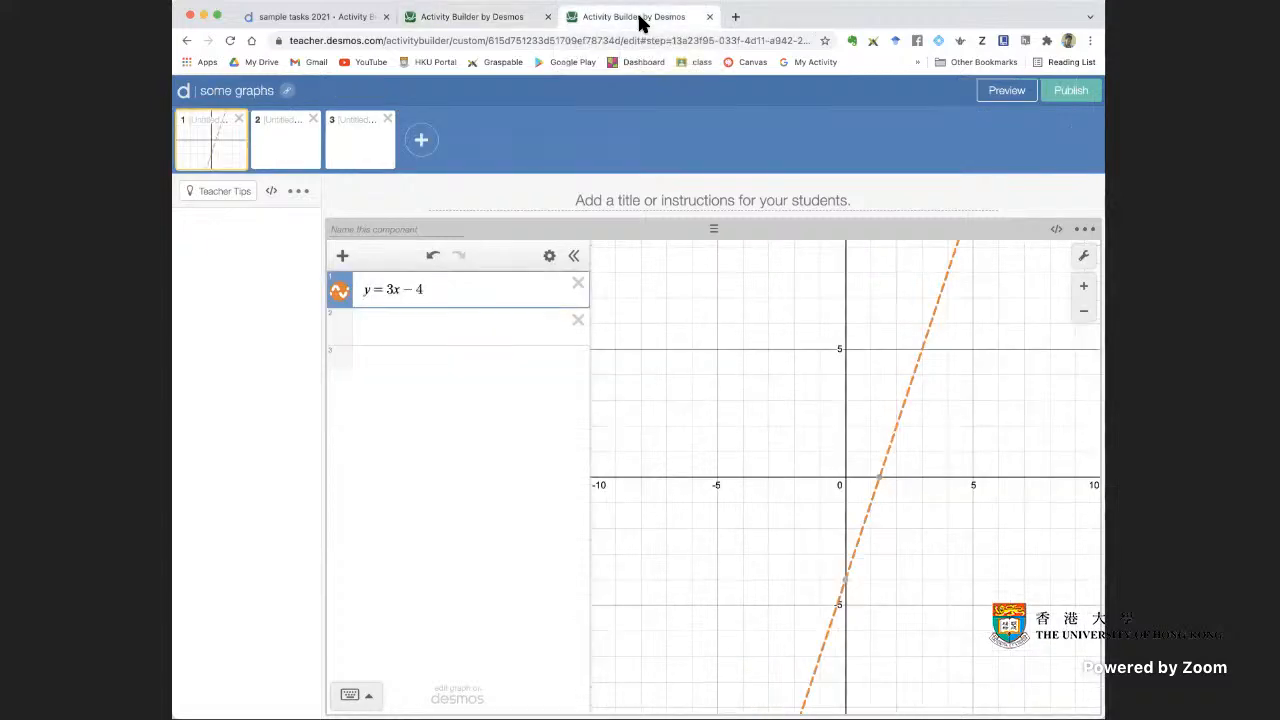
click(414, 333)
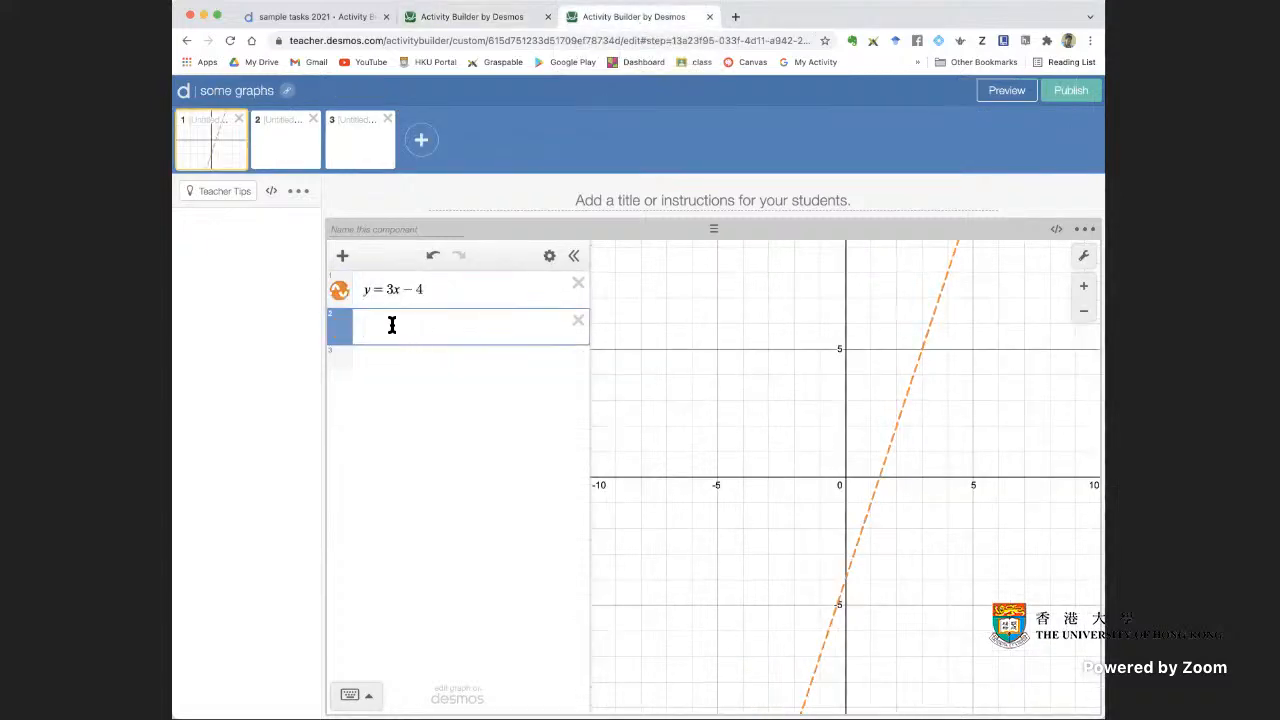
click(342, 256)
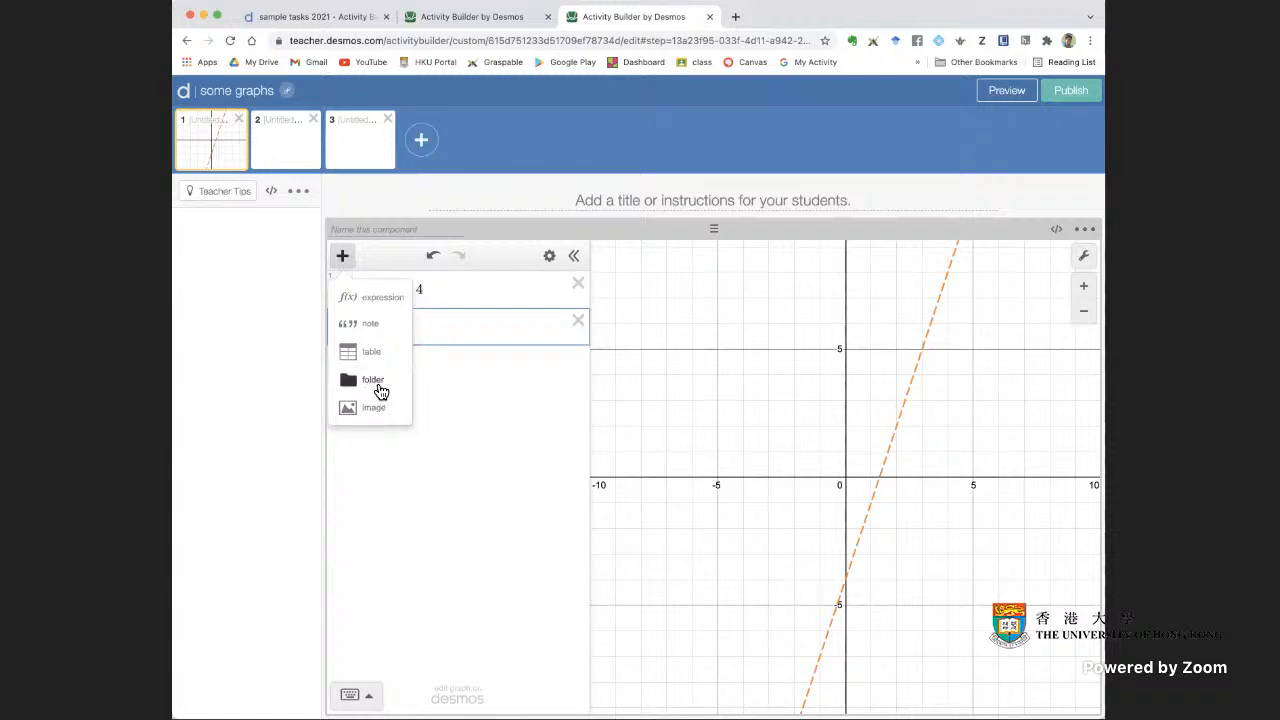
click(376, 385)
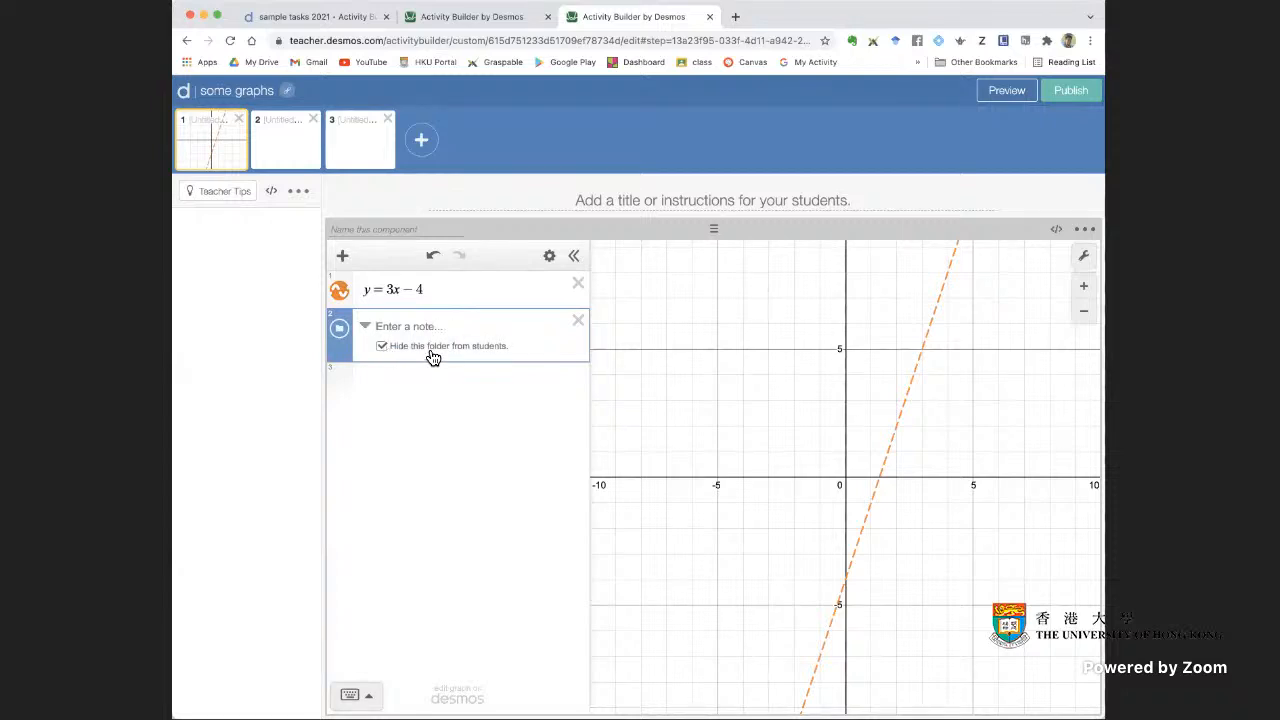
drag(340, 296, 384, 345)
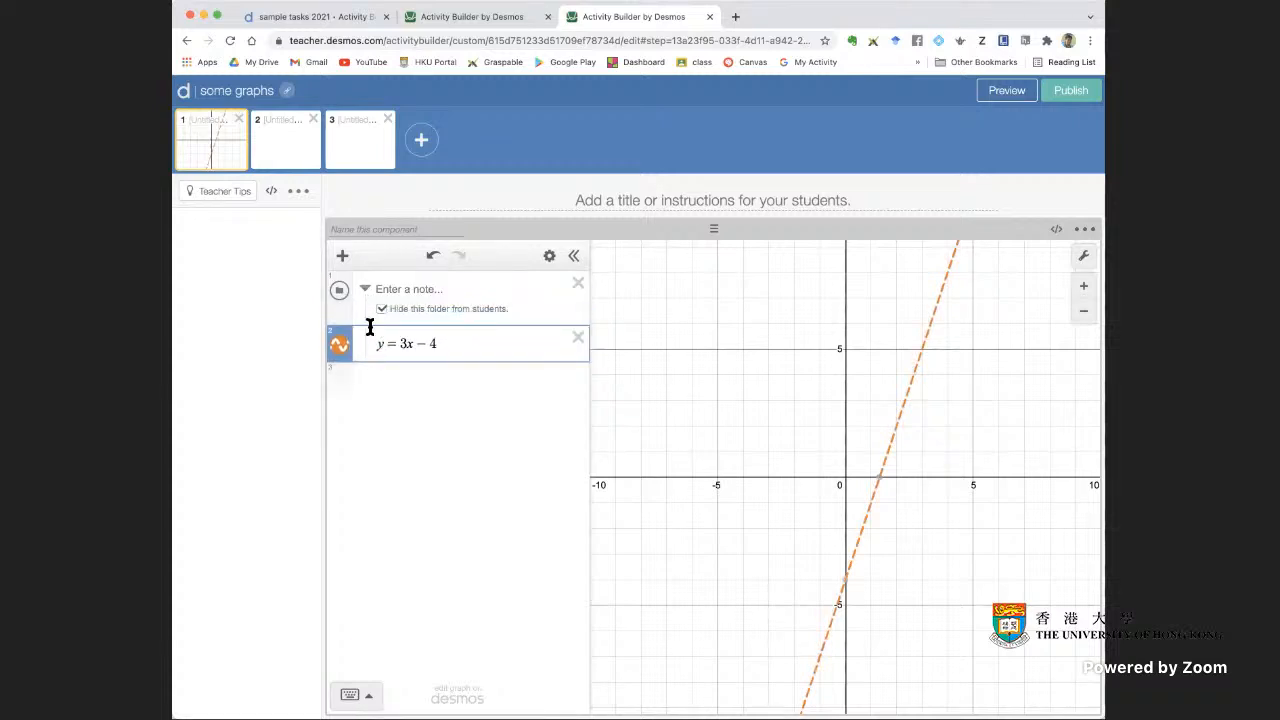
Collapse the hidden folder and check screen 1 in the student preview
click(365, 288)
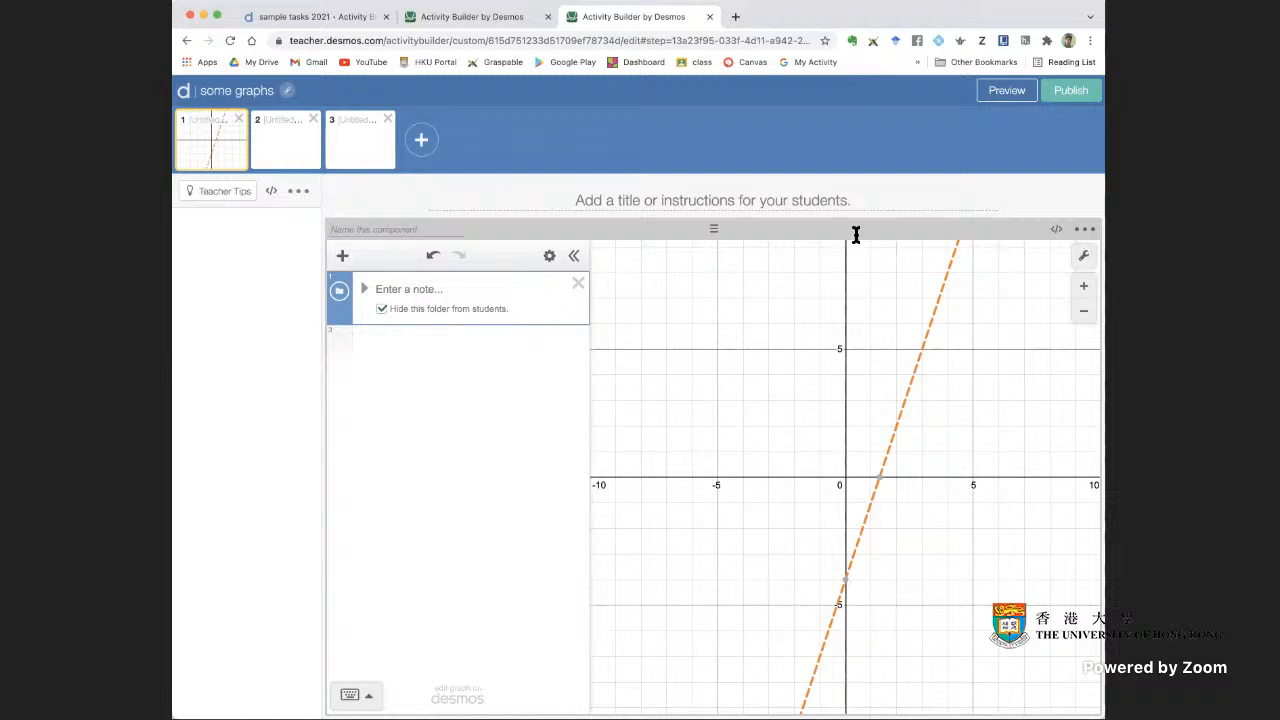
click(1007, 91)
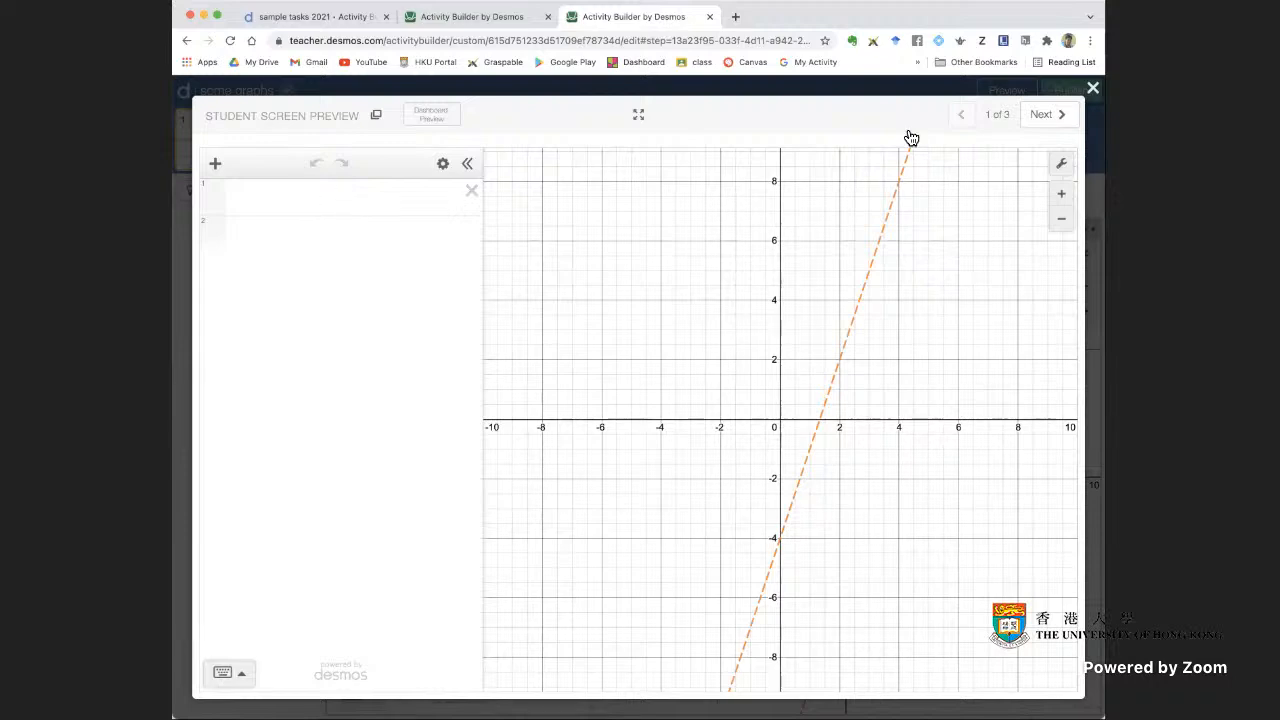
click(1094, 92)
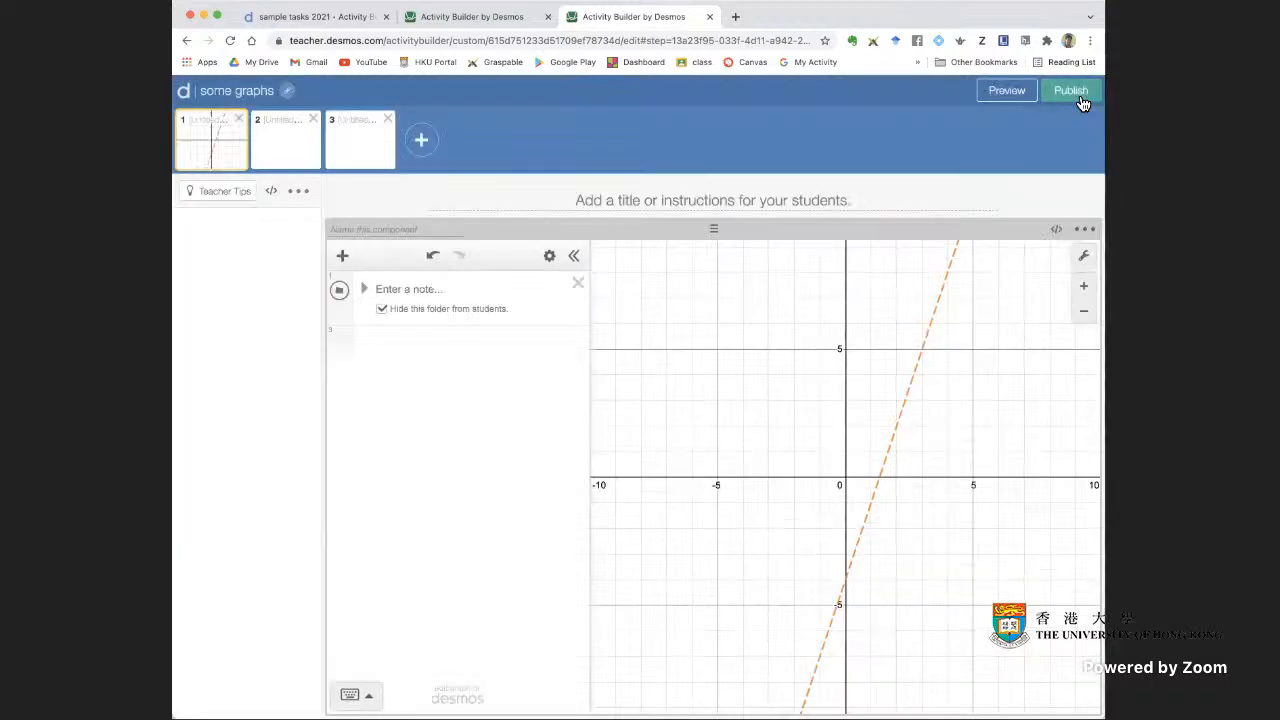
click(423, 347)
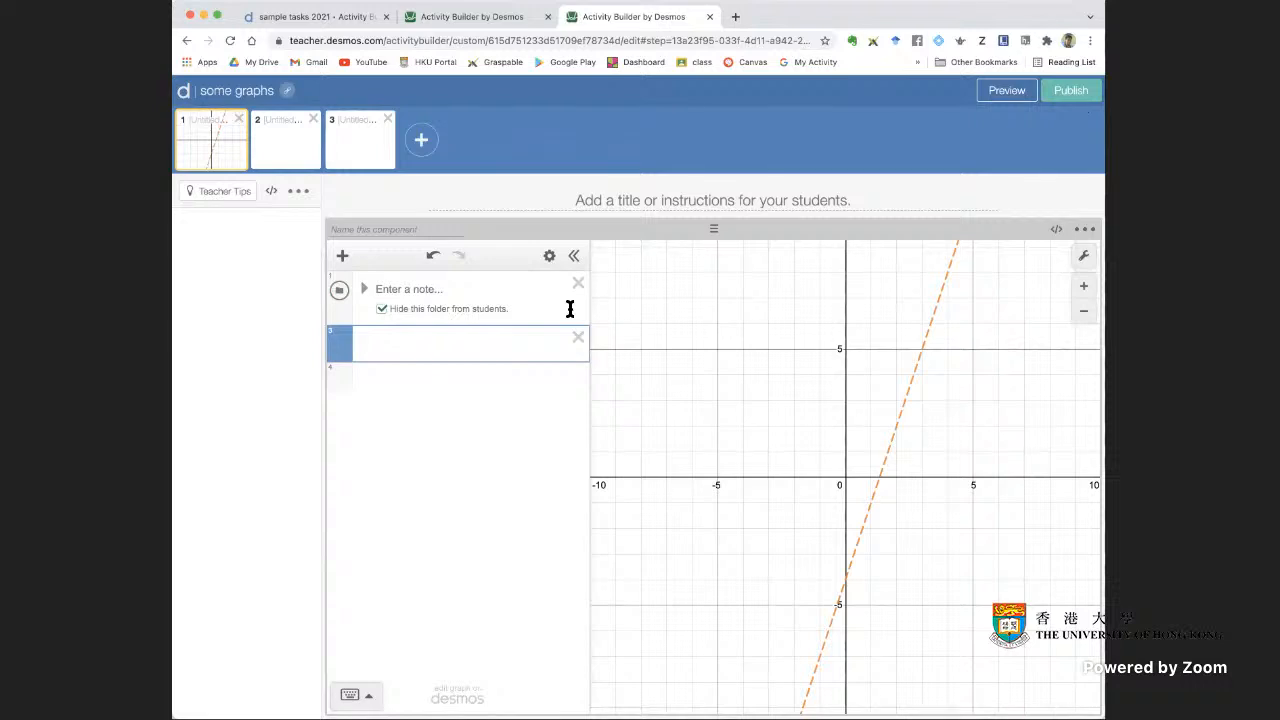
text(enter)
key(BackSpace)
key(BackSpace)
key(BackSpace)
key(BackSpace)
key(BackSpace)
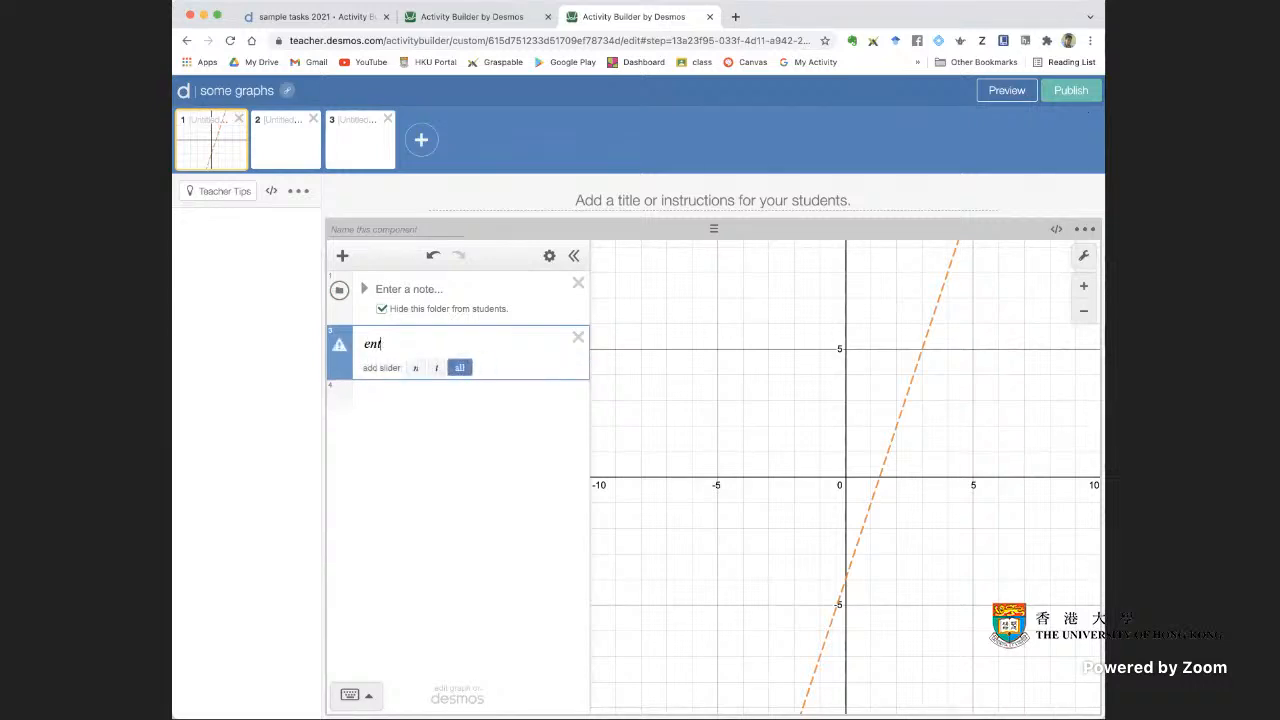
Add a note below the folder reading "enter equation for this line", followed by an empty expression line
click(343, 257)
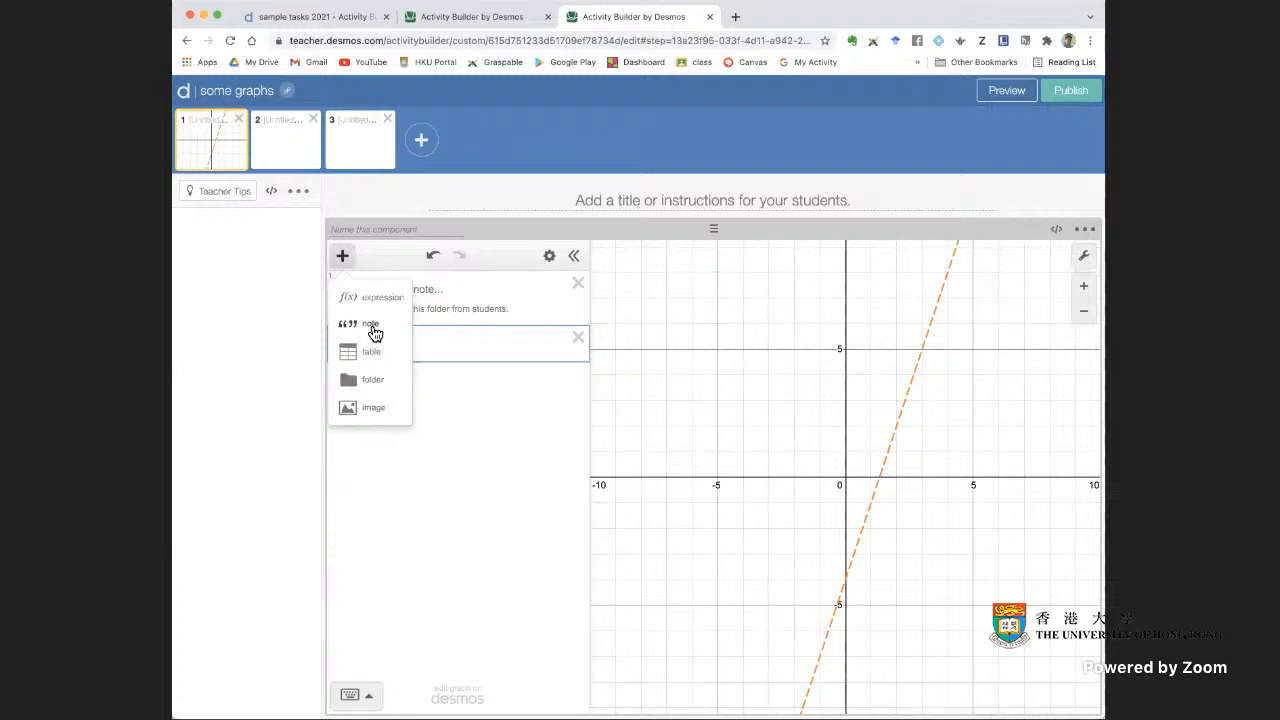
click(372, 327)
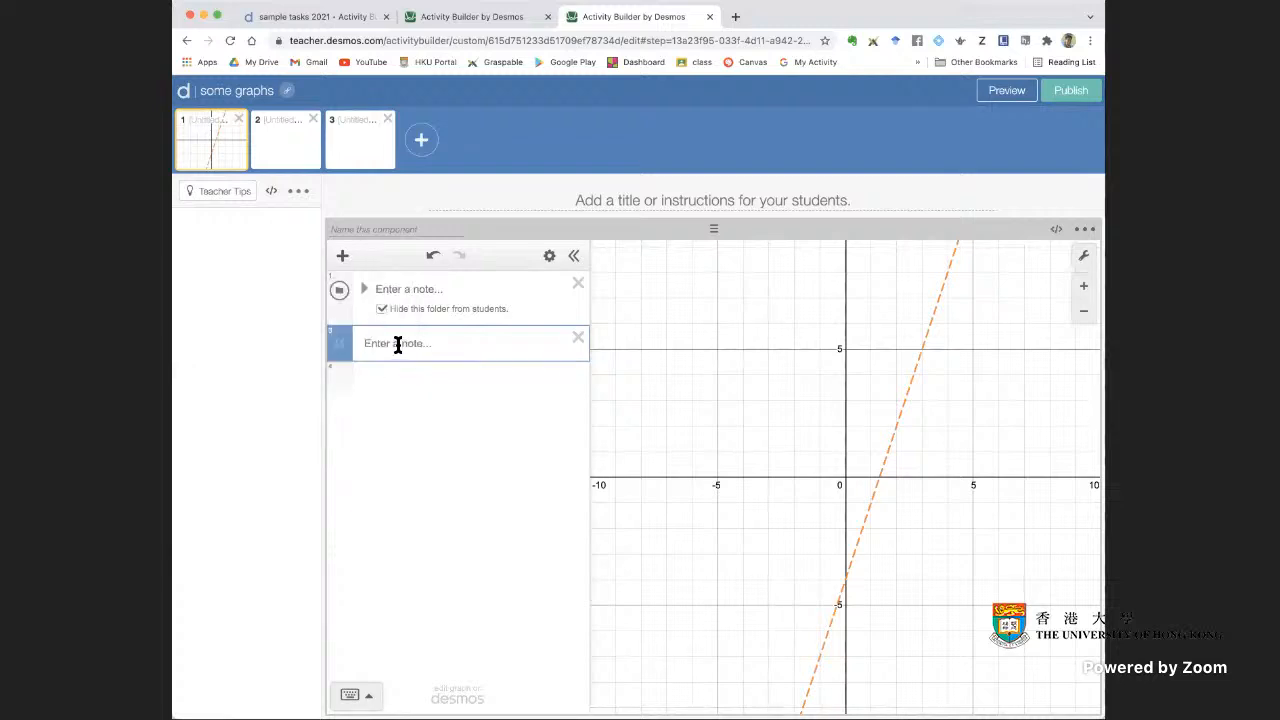
text(enter equation for this line)
click(403, 382)
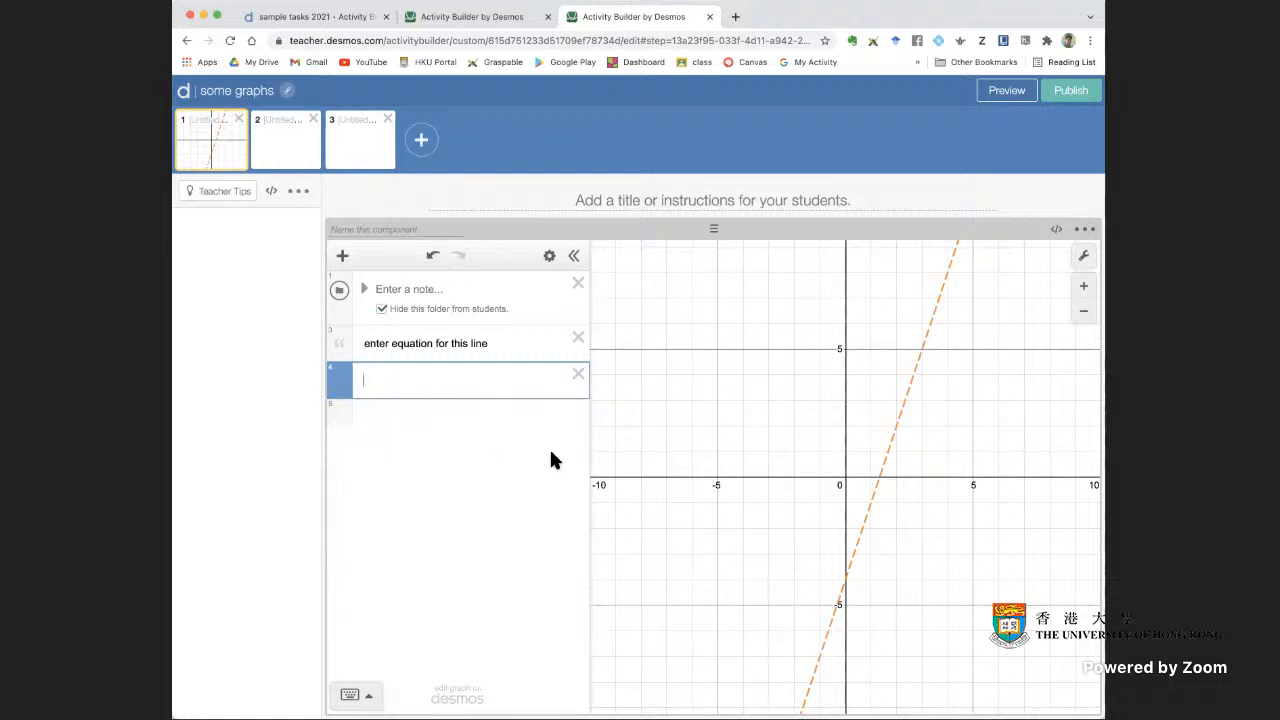
Open the student preview of screen 1 and try the answer y = 3x below the note
click(1003, 91)
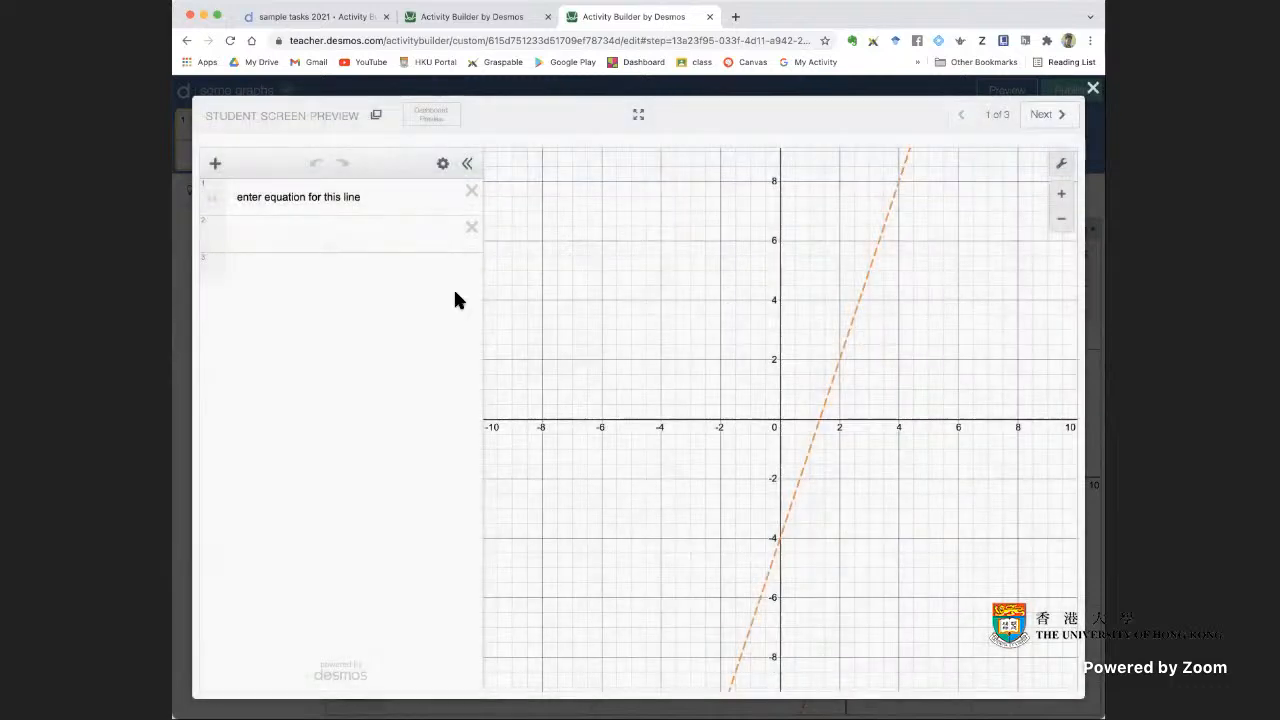
click(350, 235)
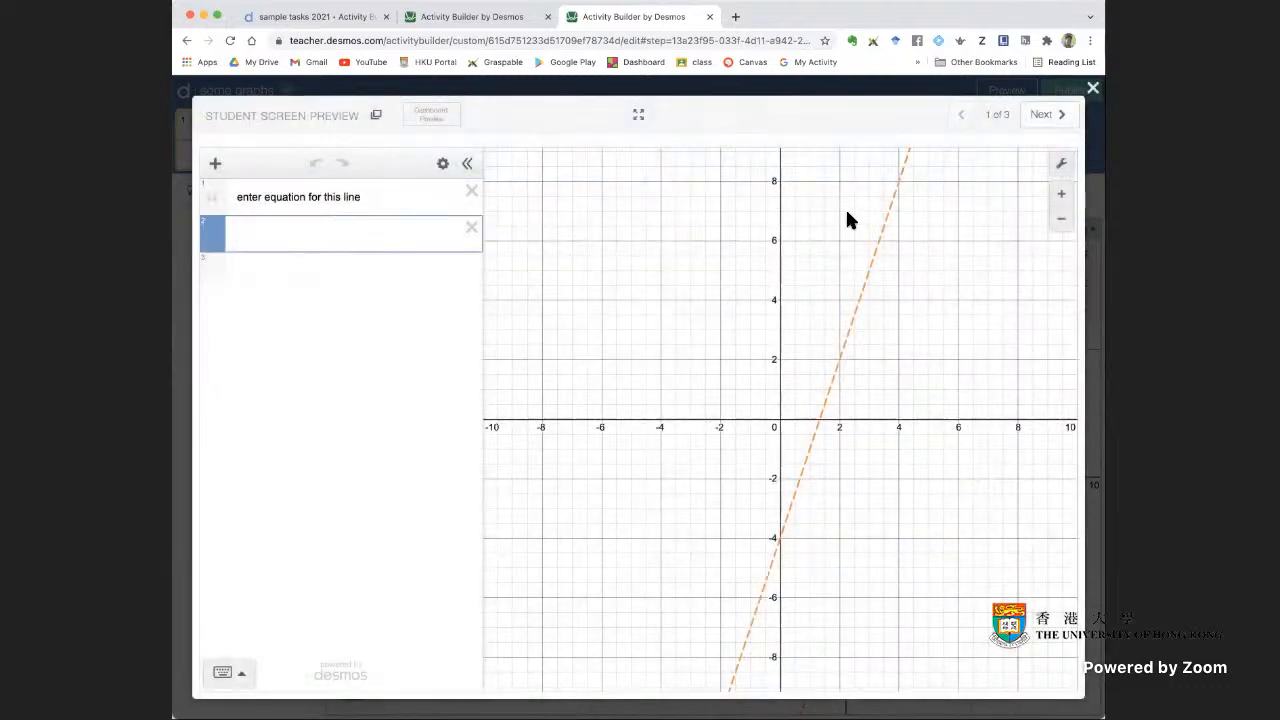
text(y = 3x)
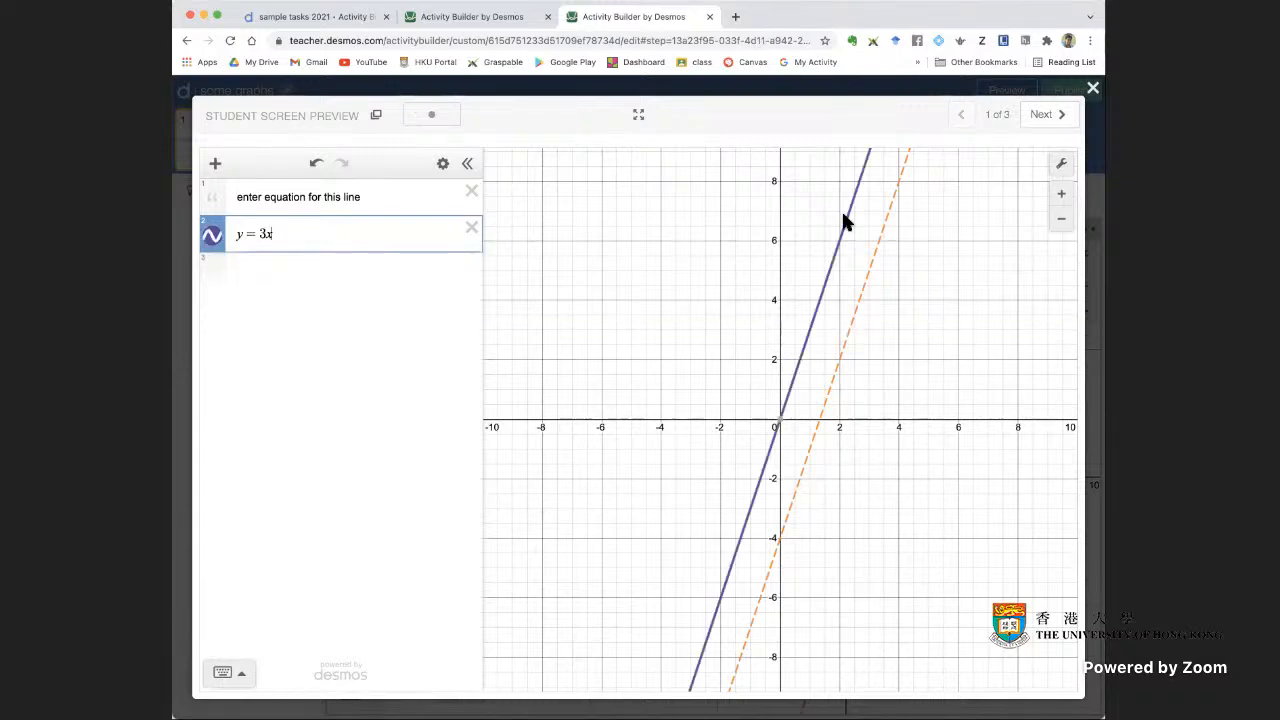
click(289, 275)
click(813, 313)
Try the answers y = 3x − 1 and y = 3x − 2 in the student preview and close it
click(294, 232)
text(-1)
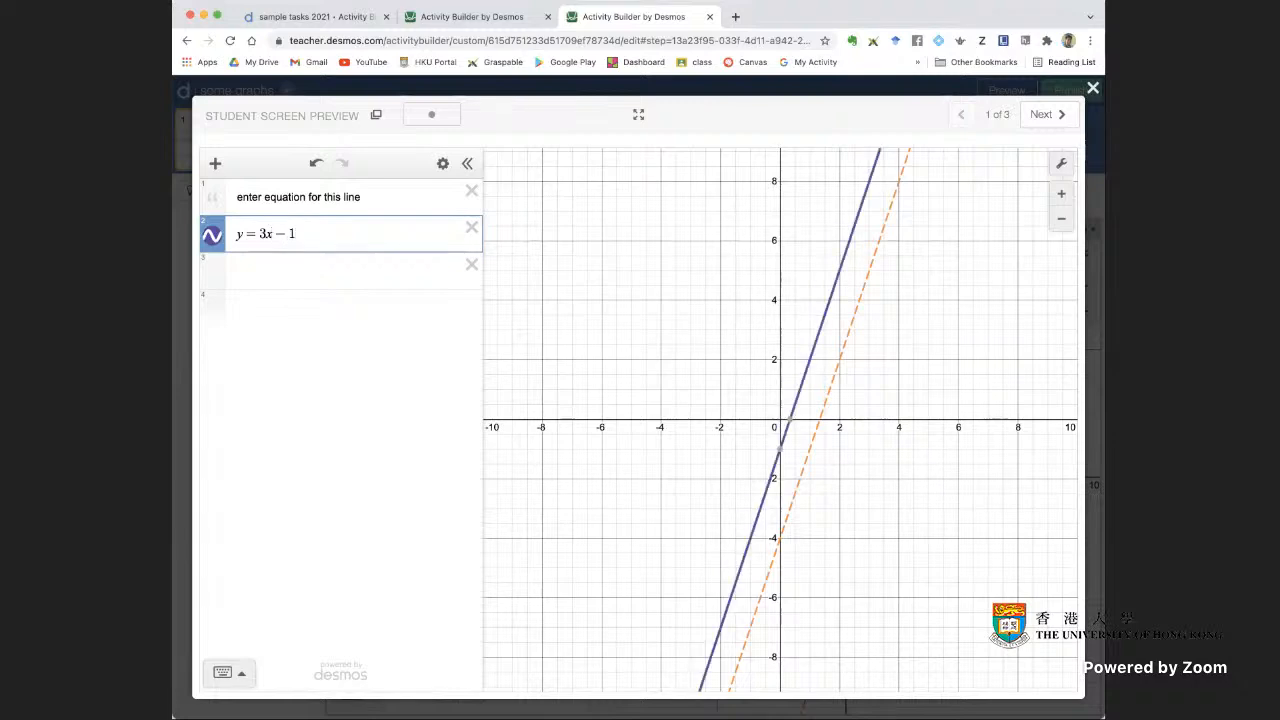
key(BackSpace)
text(2)
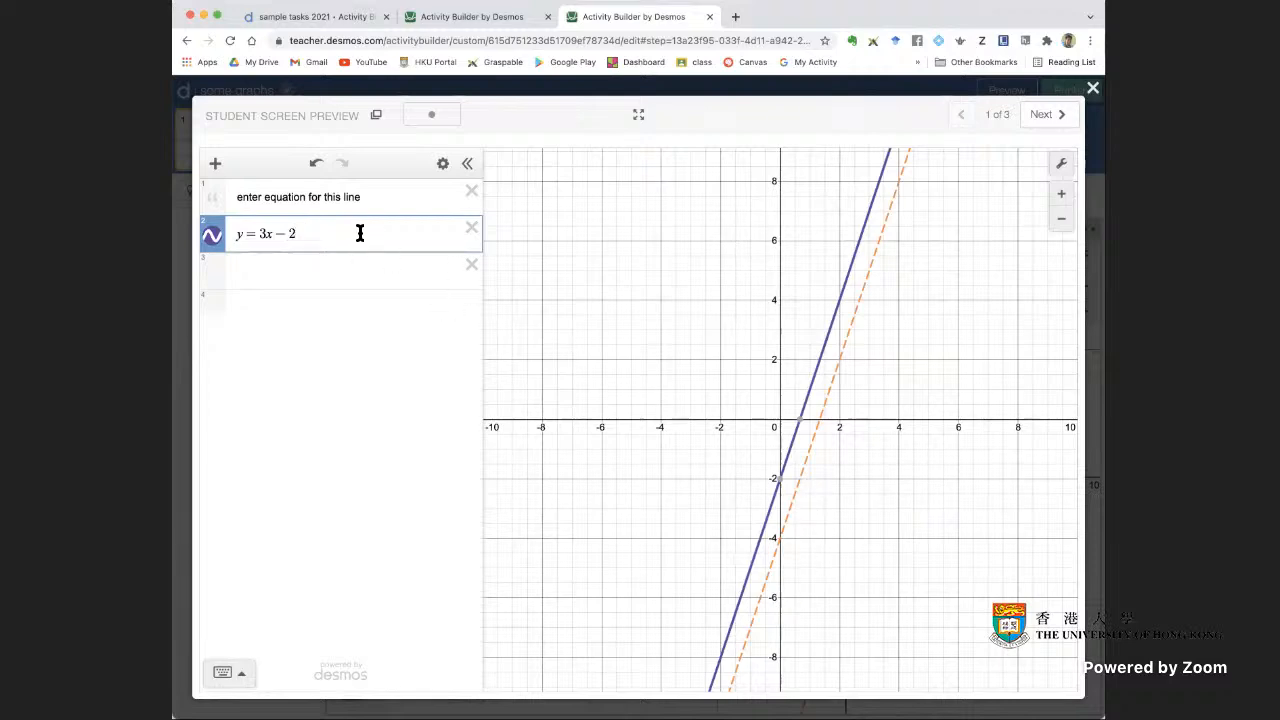
click(341, 268)
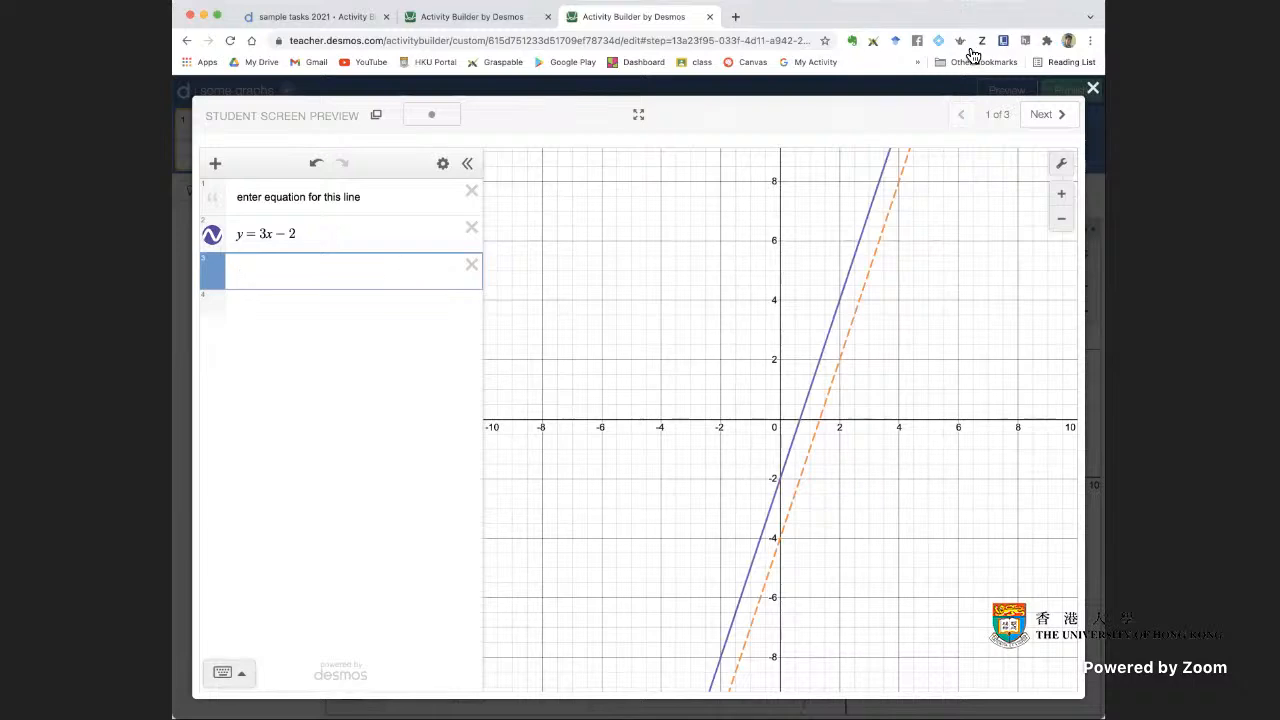
click(1093, 88)
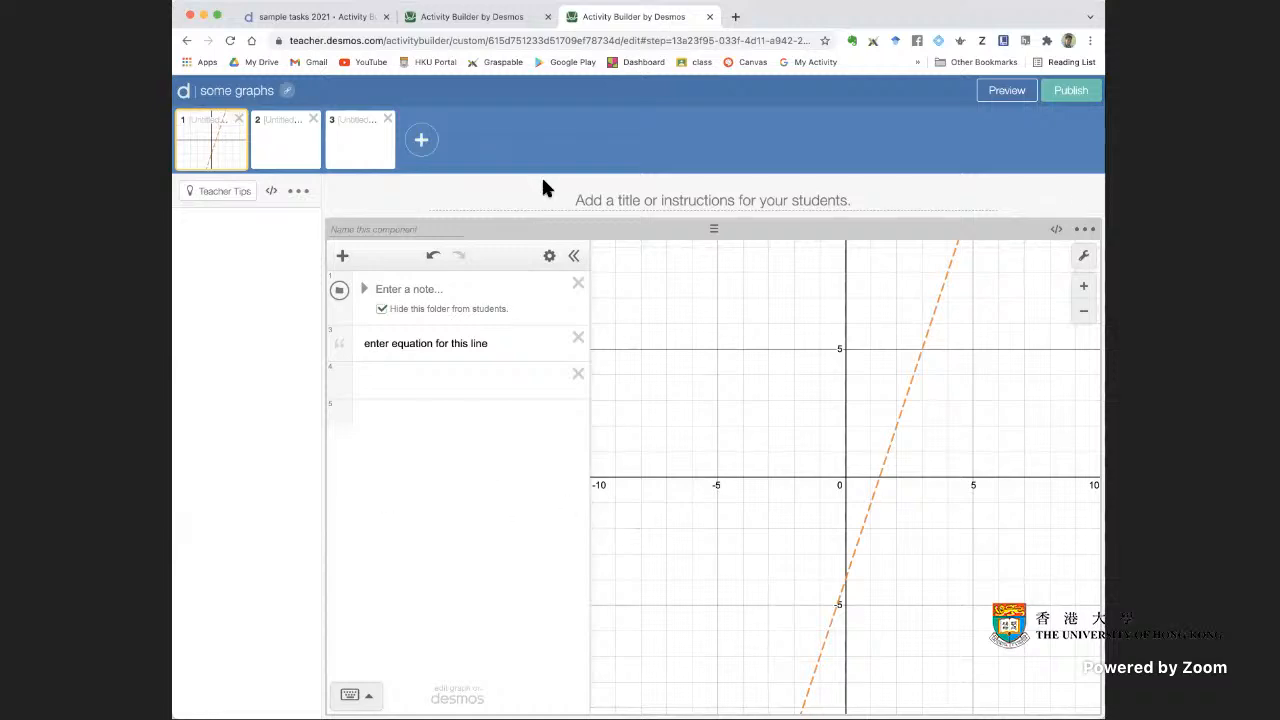
View the student preview of screen 12 in the copied sample tasks activity and close it
click(460, 16)
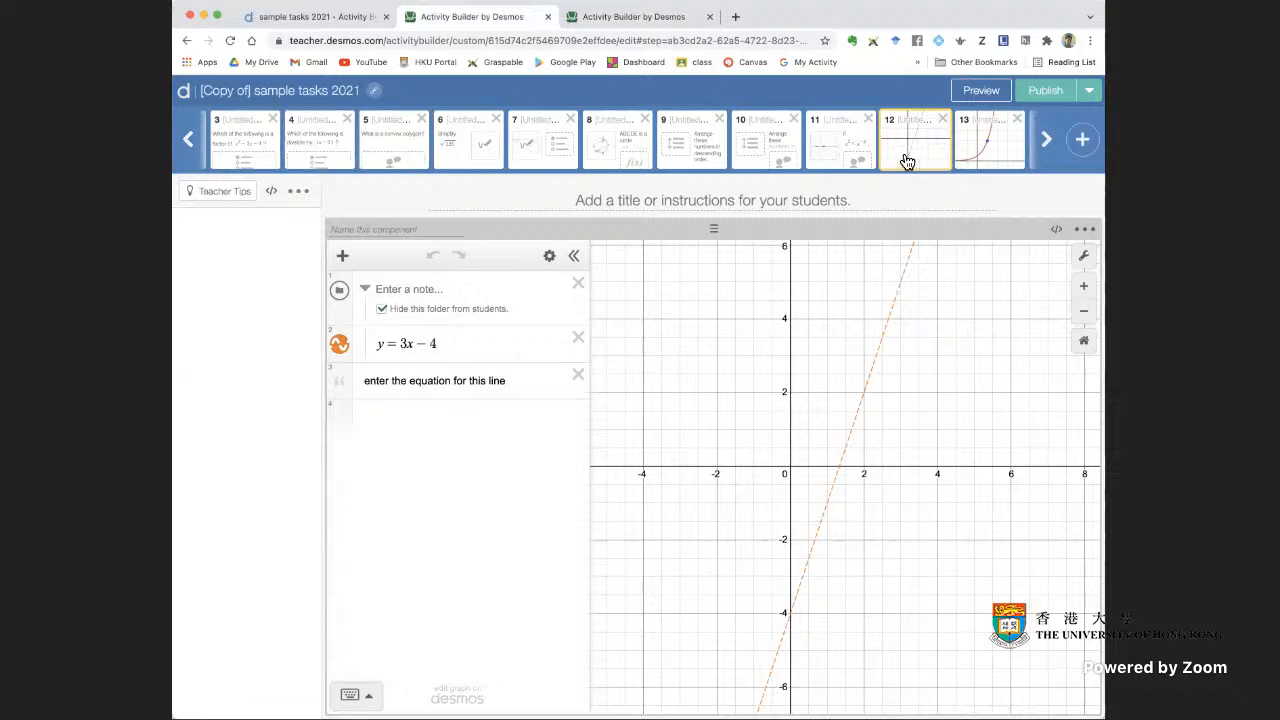
click(996, 98)
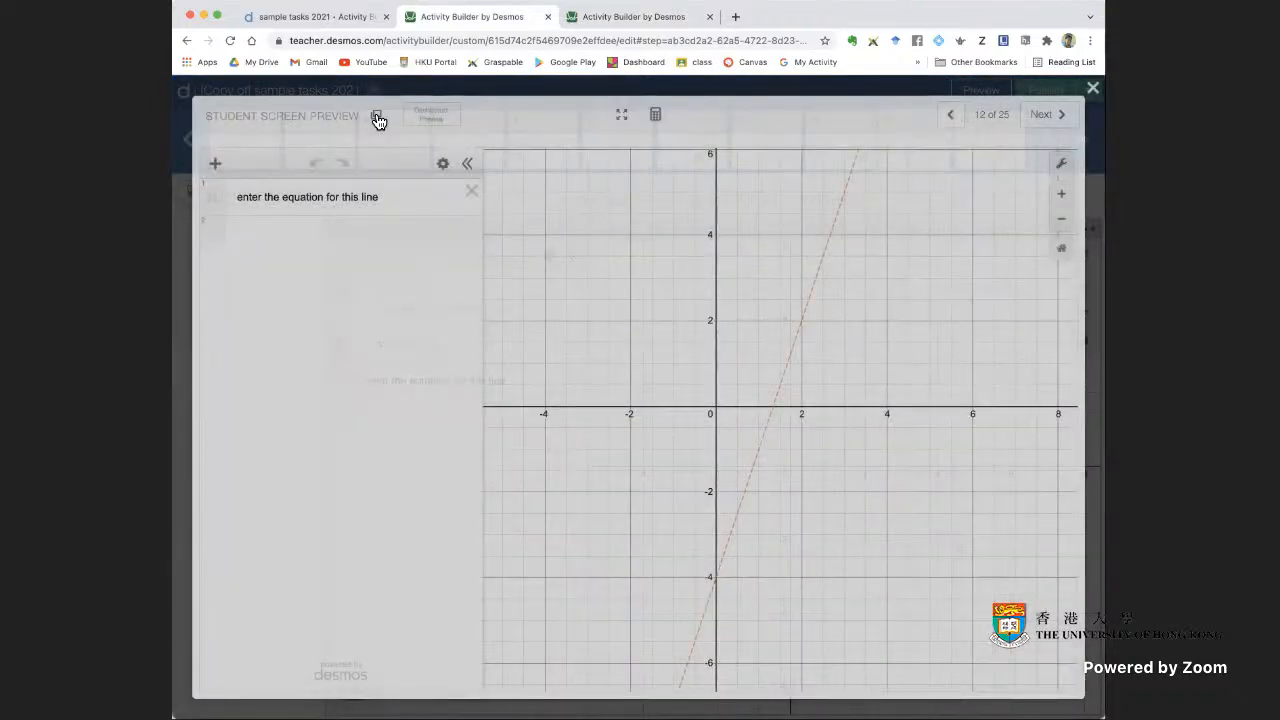
key(Escape)
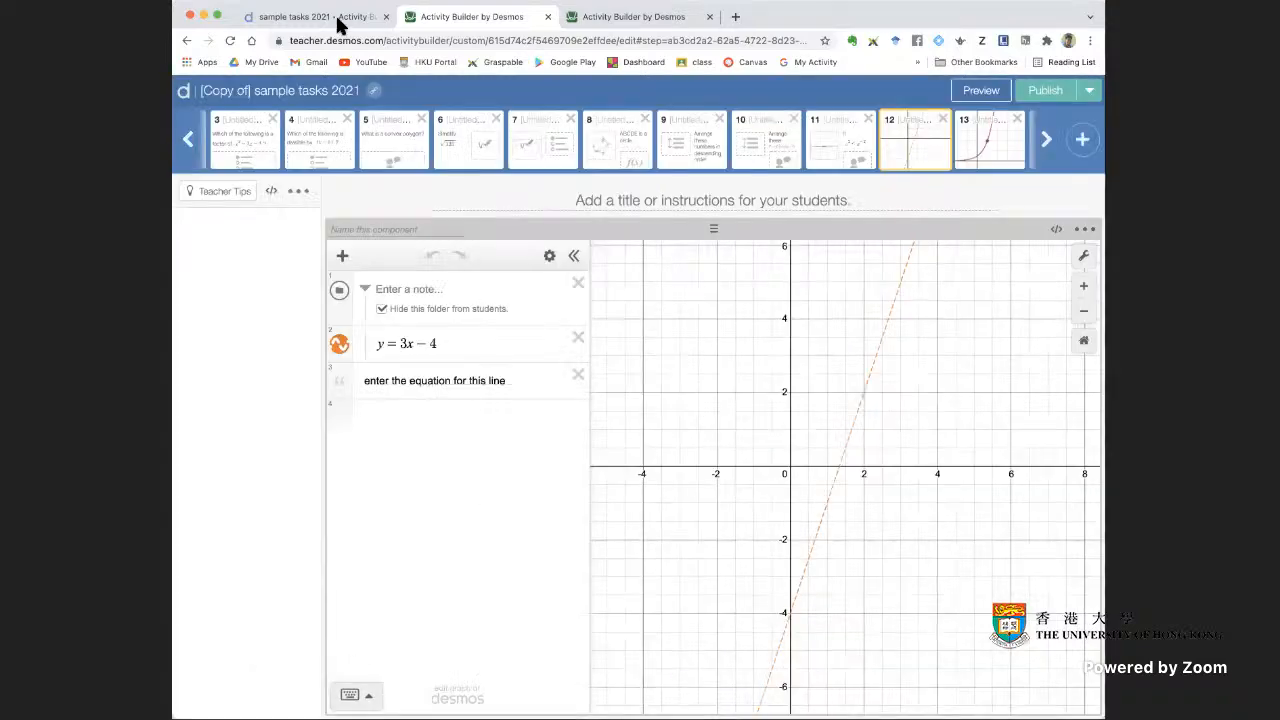
Copy screen 12 from the original sample tasks 2021 activity and paste it into screen 2 of some graphs
click(335, 20)
scroll(360, 429, down, 3)
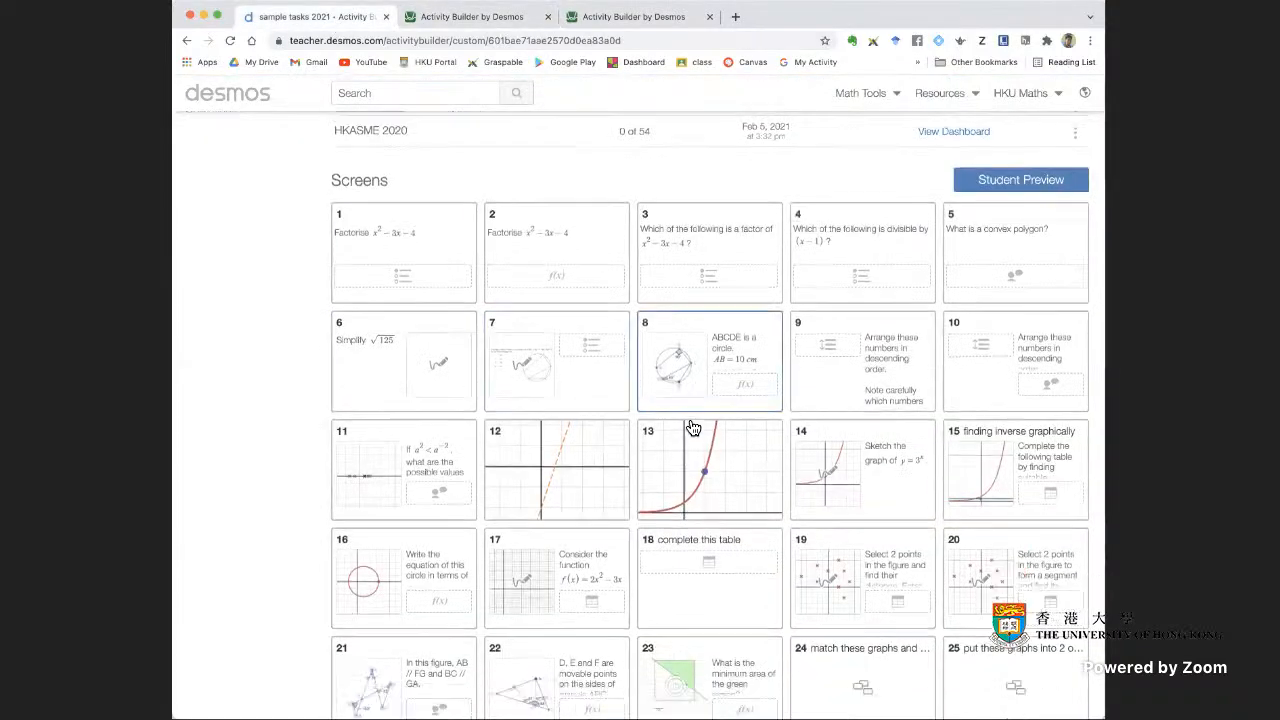
click(578, 388)
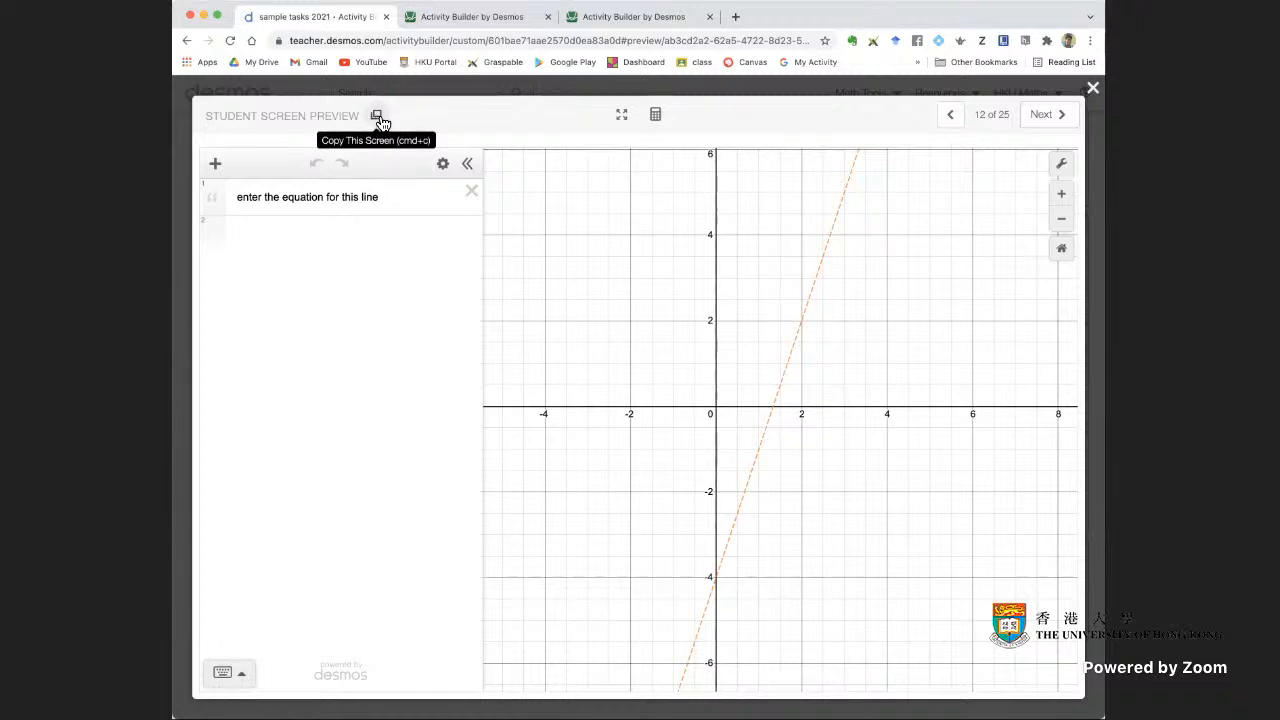
click(379, 120)
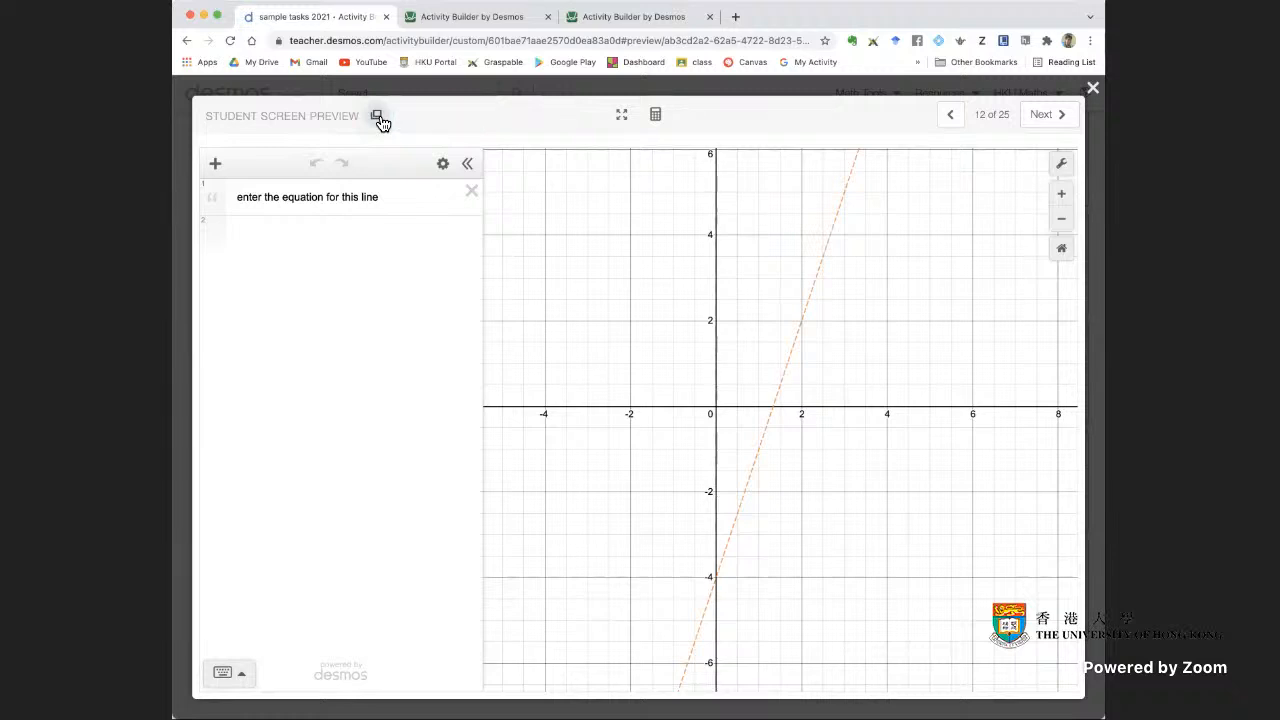
click(634, 18)
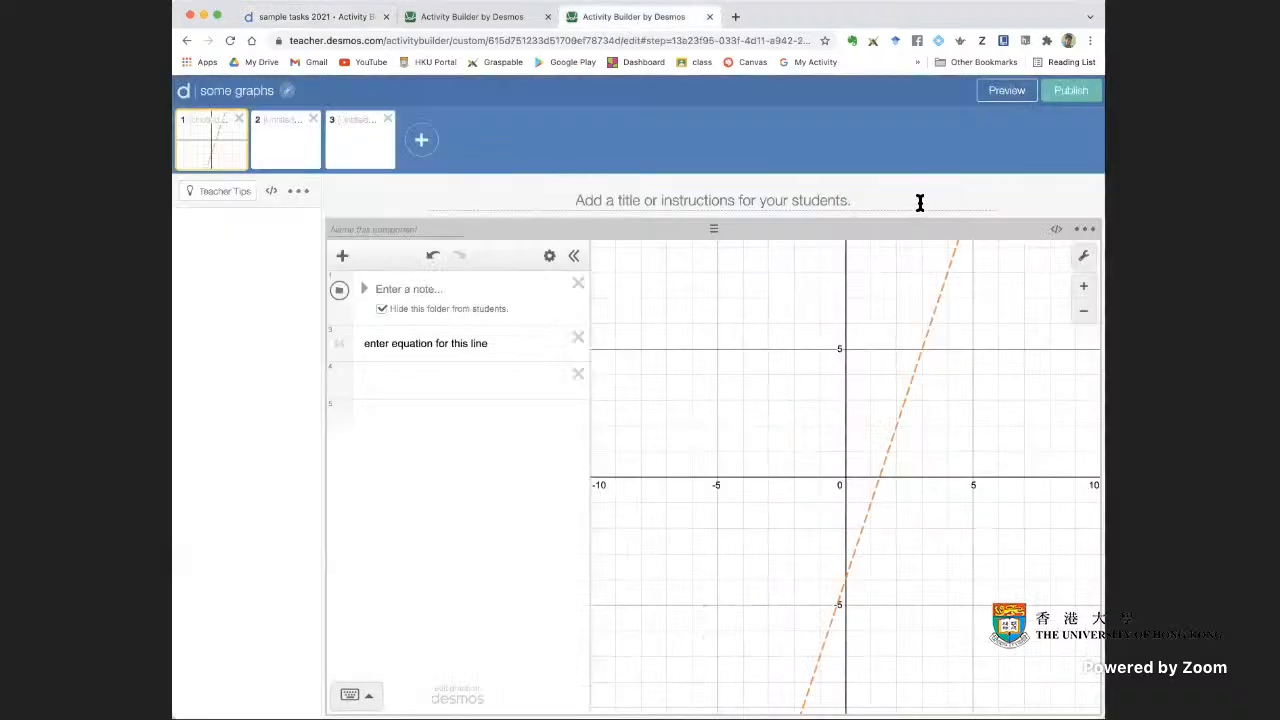
click(290, 163)
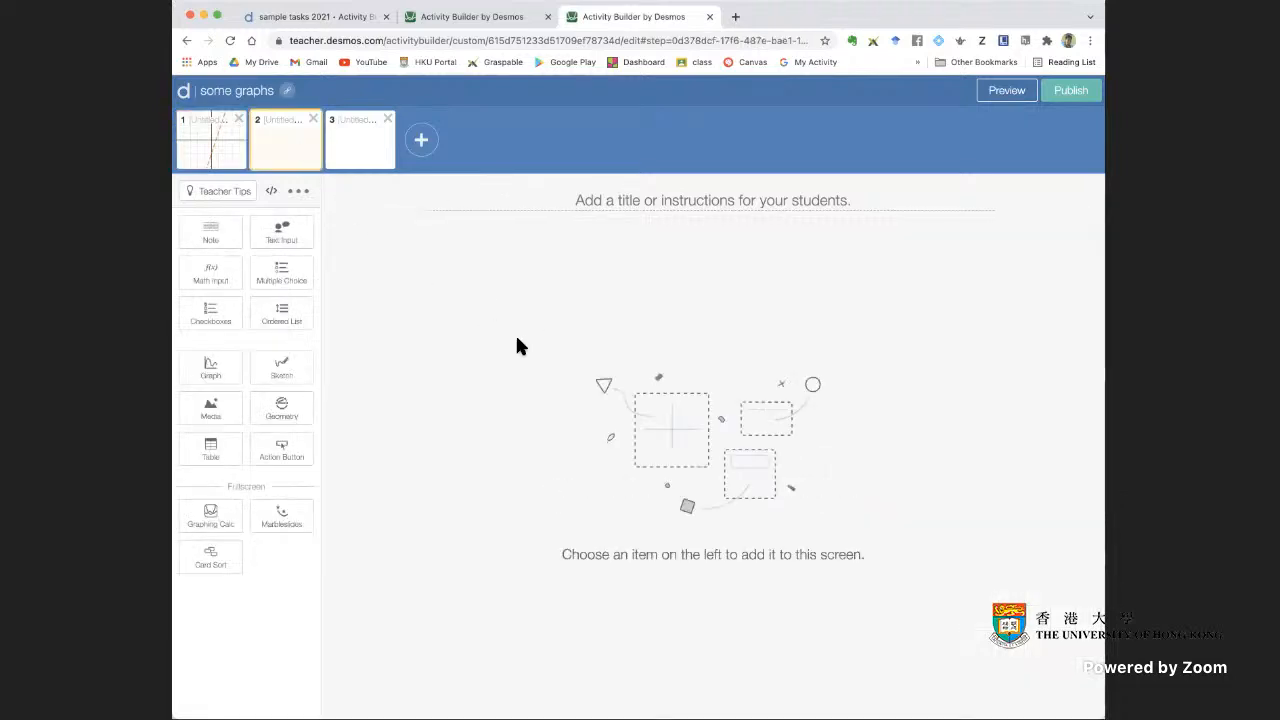
key(super+v)
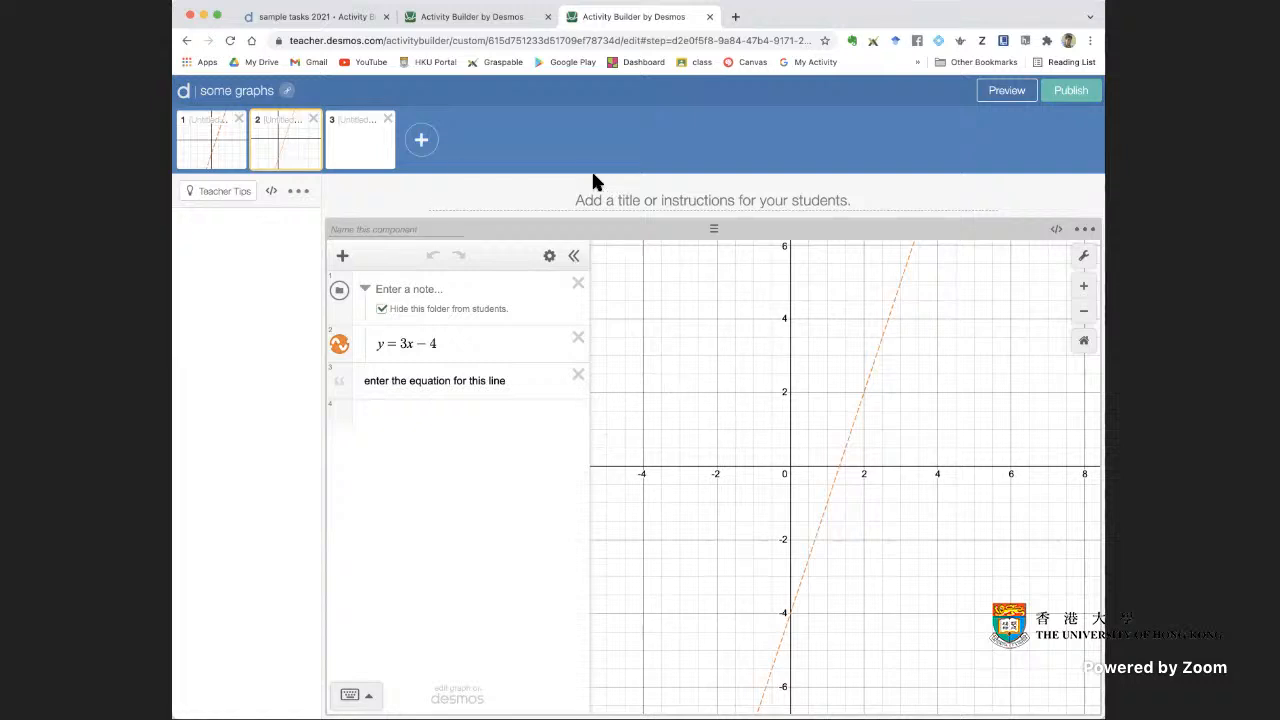
Copy screen 13 with f(x) = 2^x from the copied sample tasks activity into screen 3 of some graphs
click(533, 19)
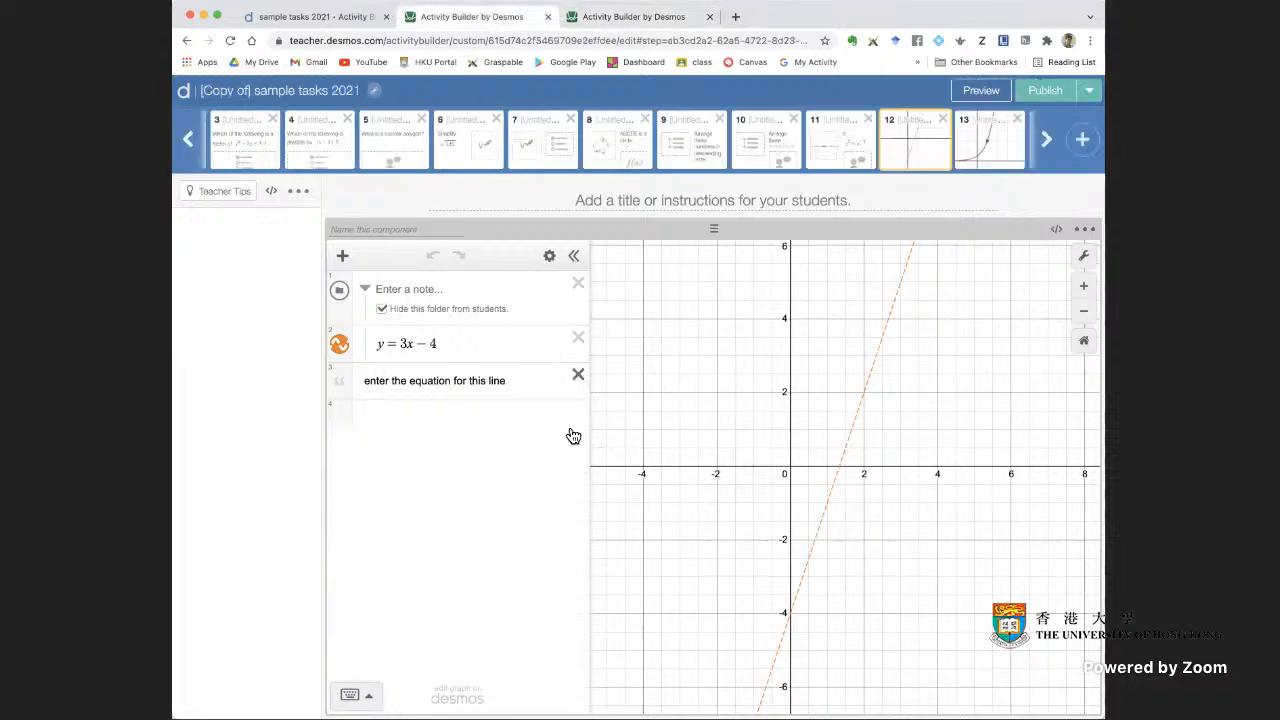
click(986, 157)
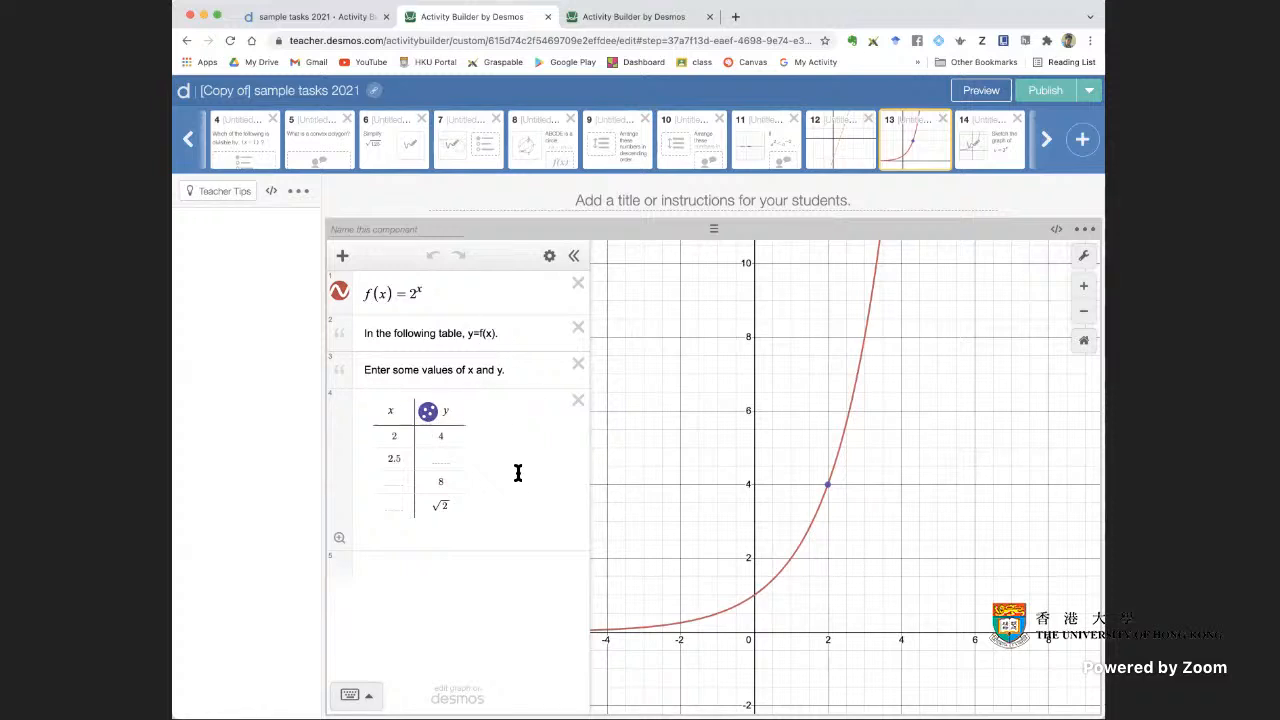
click(981, 90)
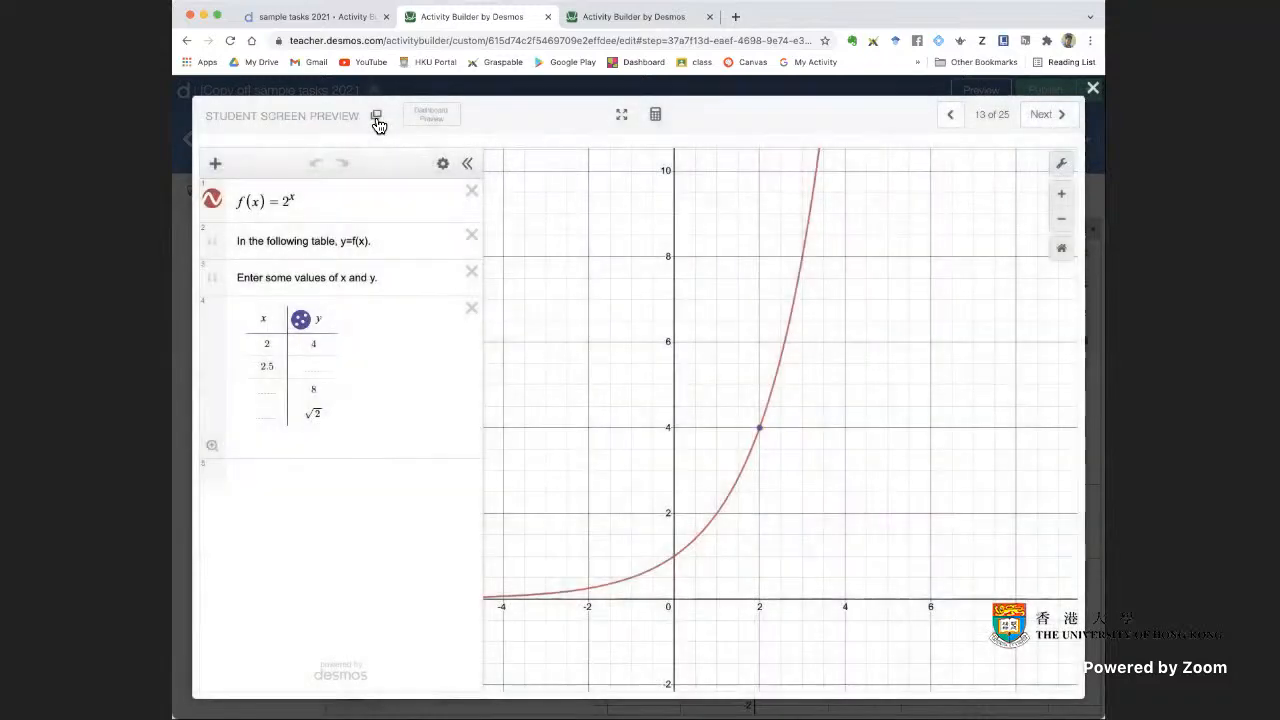
click(376, 117)
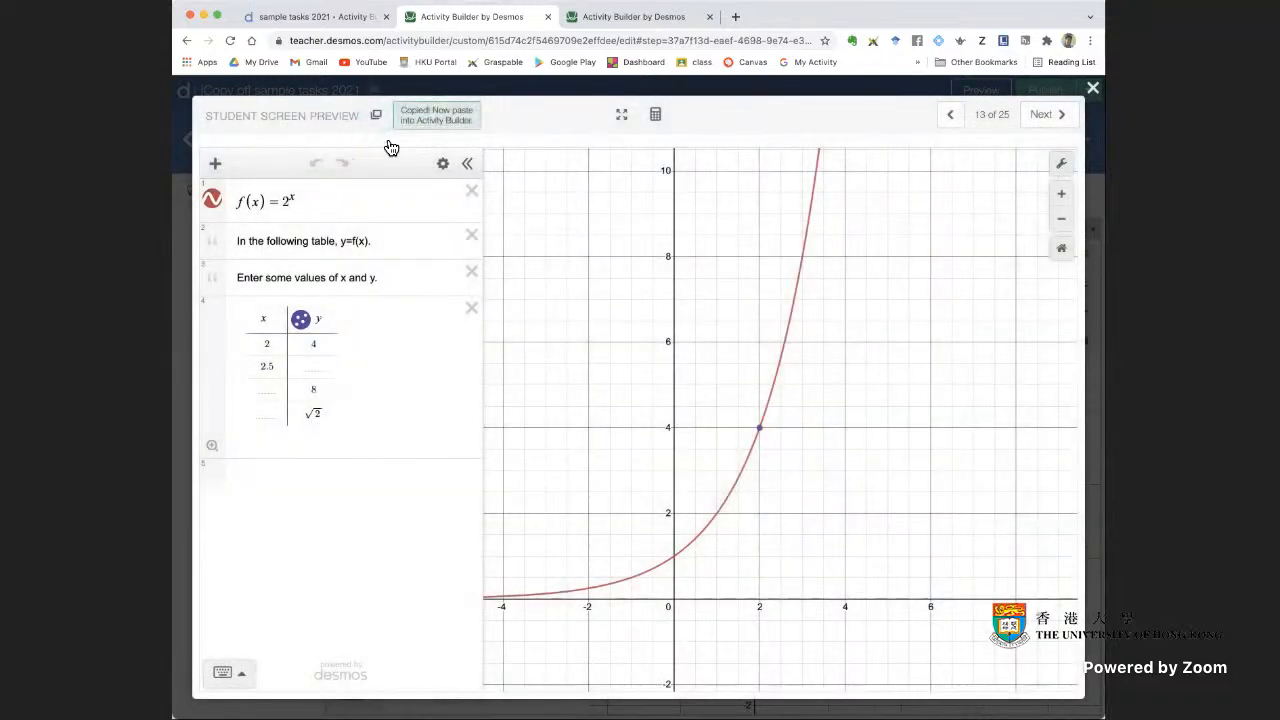
click(624, 20)
click(374, 149)
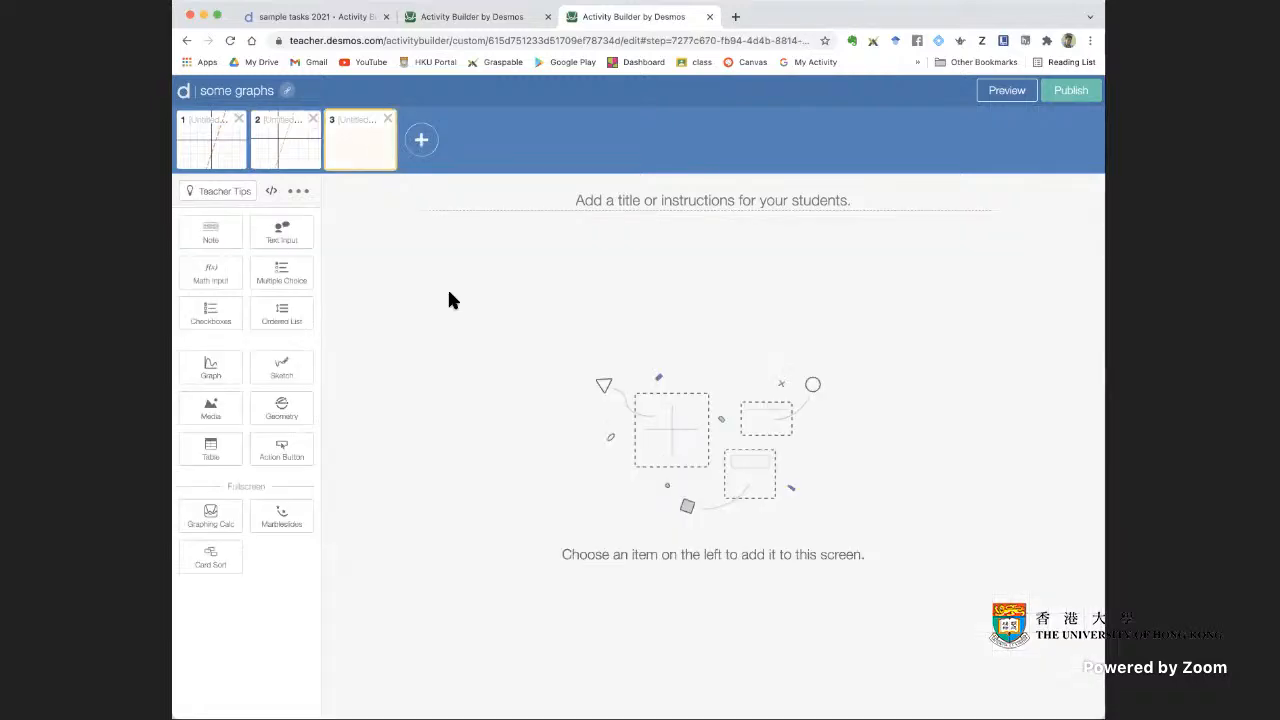
key(super+v)
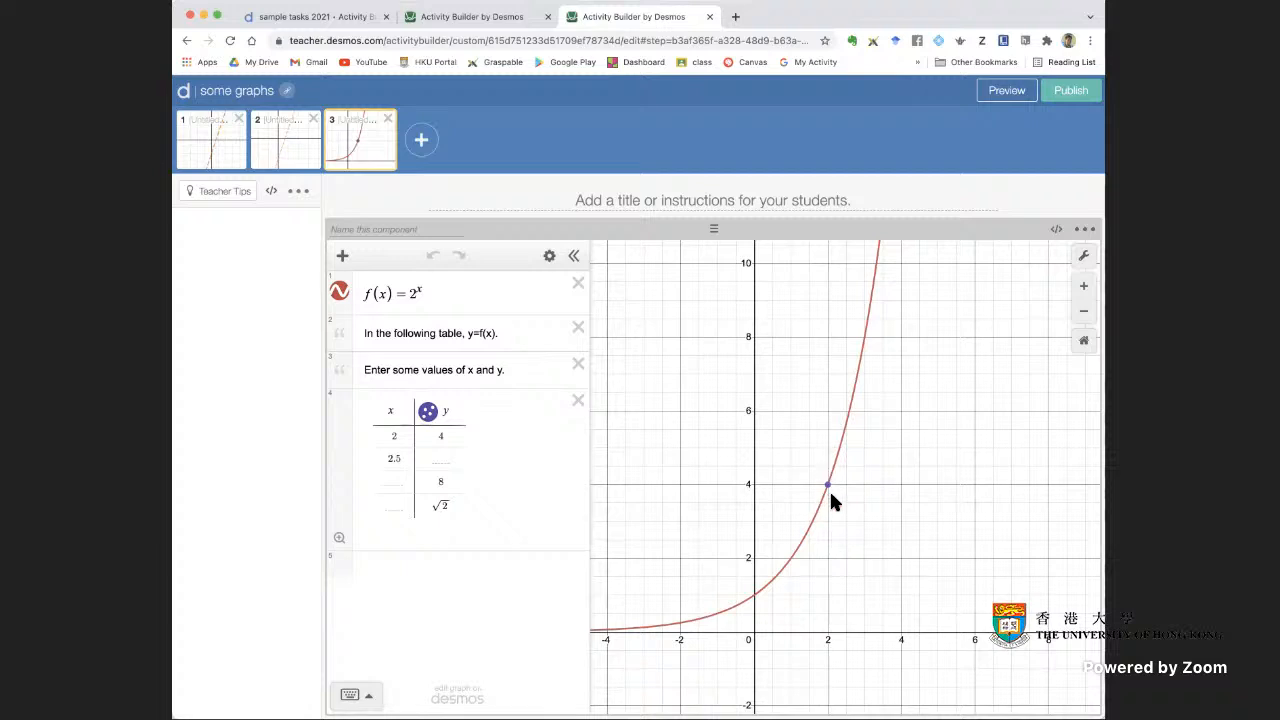
Highlight the two instruction notes on screen 3 and insert a new table below the existing one
drag(506, 335, 362, 345)
drag(521, 378, 338, 370)
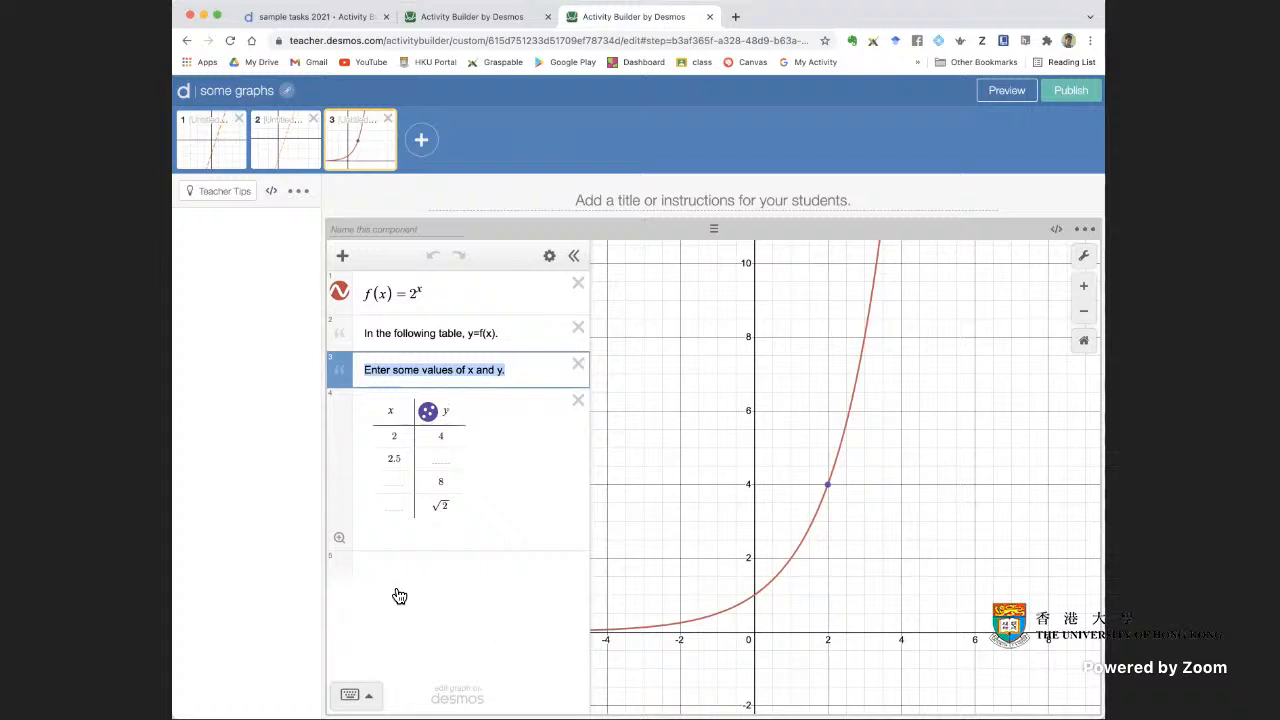
click(431, 578)
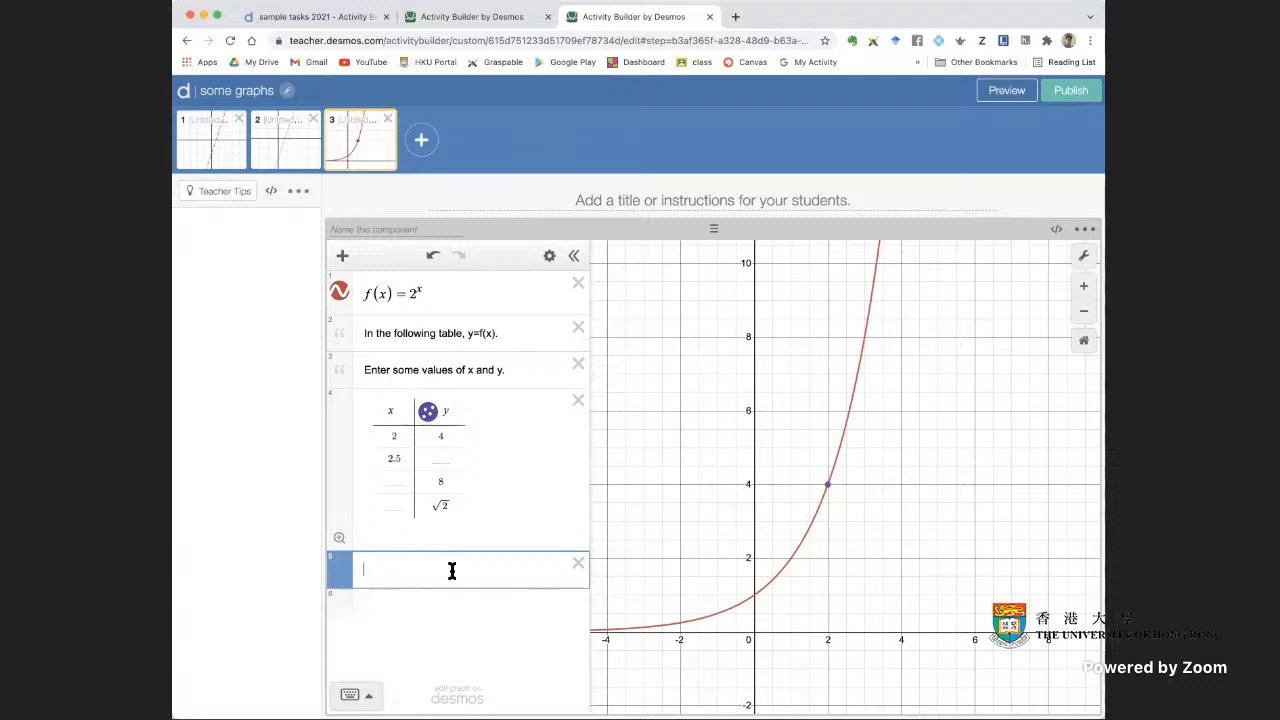
click(343, 258)
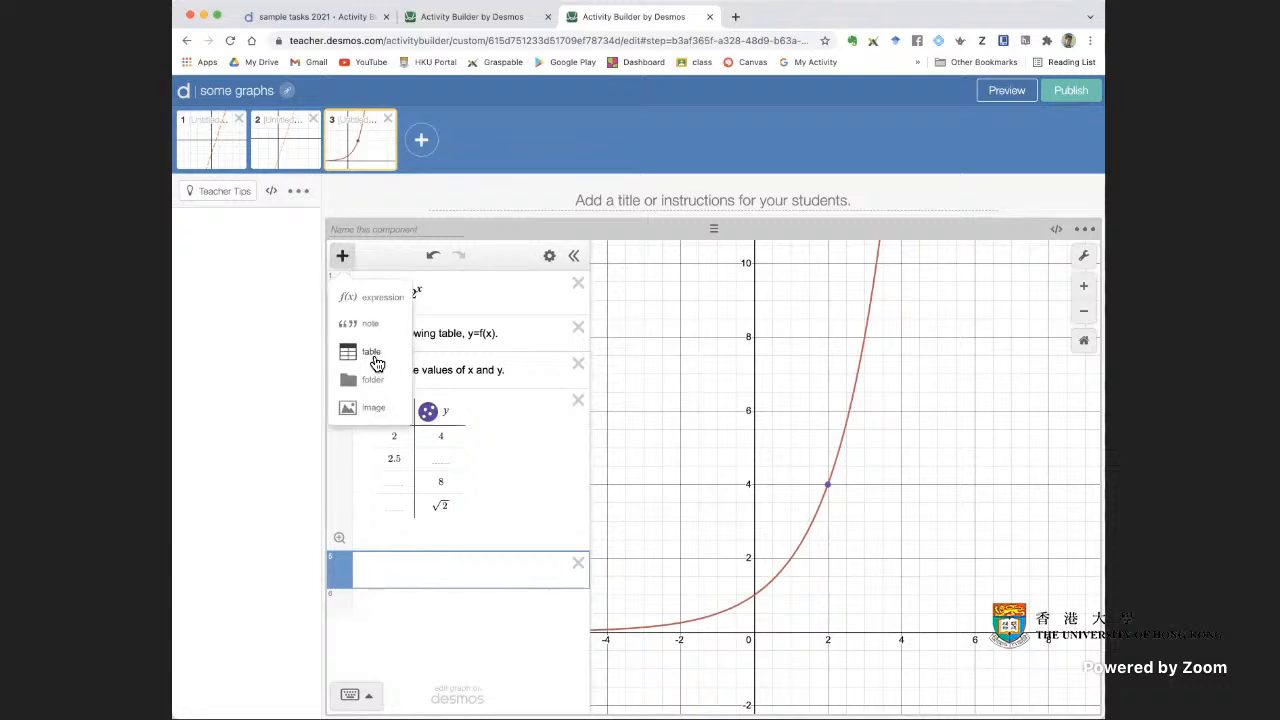
click(372, 354)
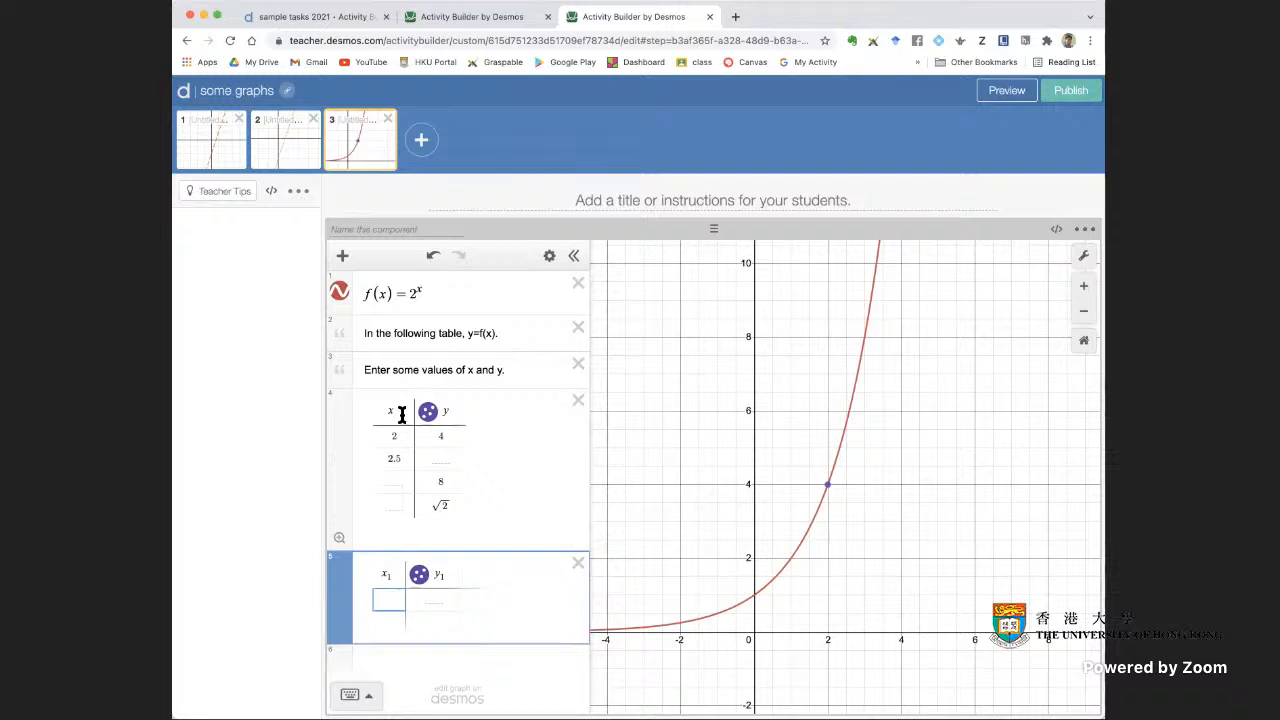
Fill the new table's first column with the x values 2, 3, 4 and 5
click(392, 575)
click(440, 577)
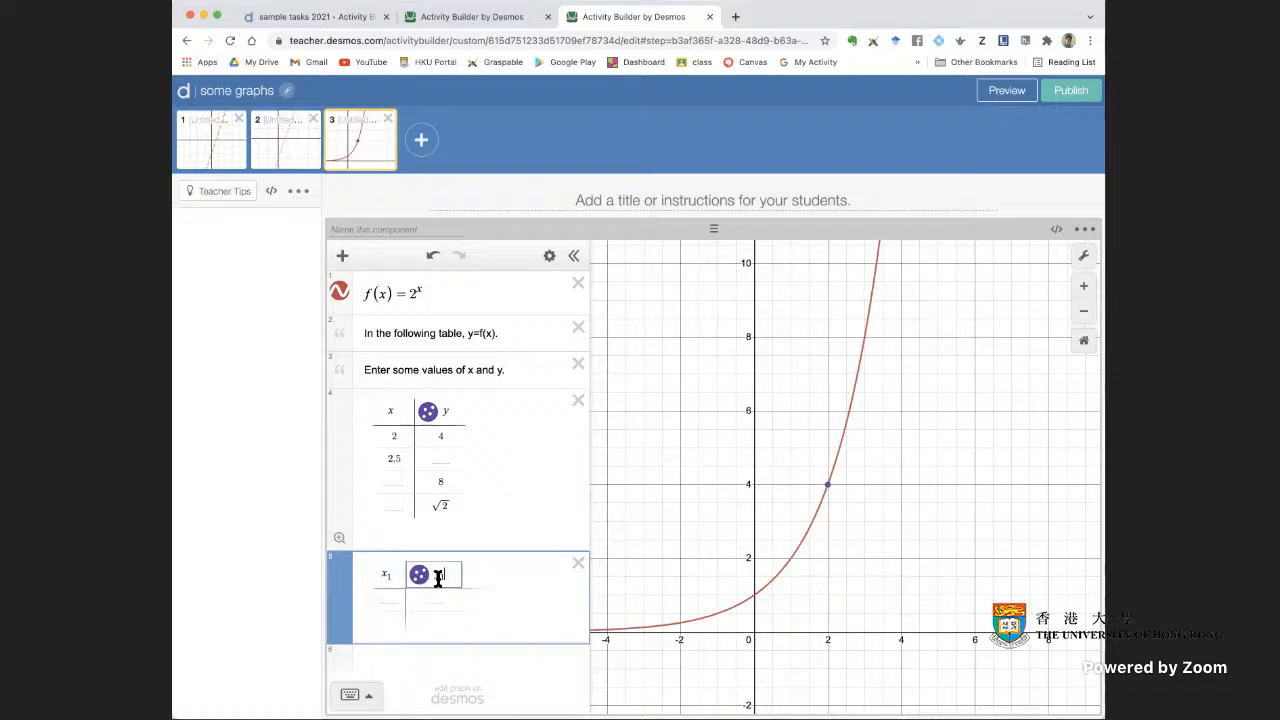
click(383, 603)
text(2)
key(Return)
text(3)
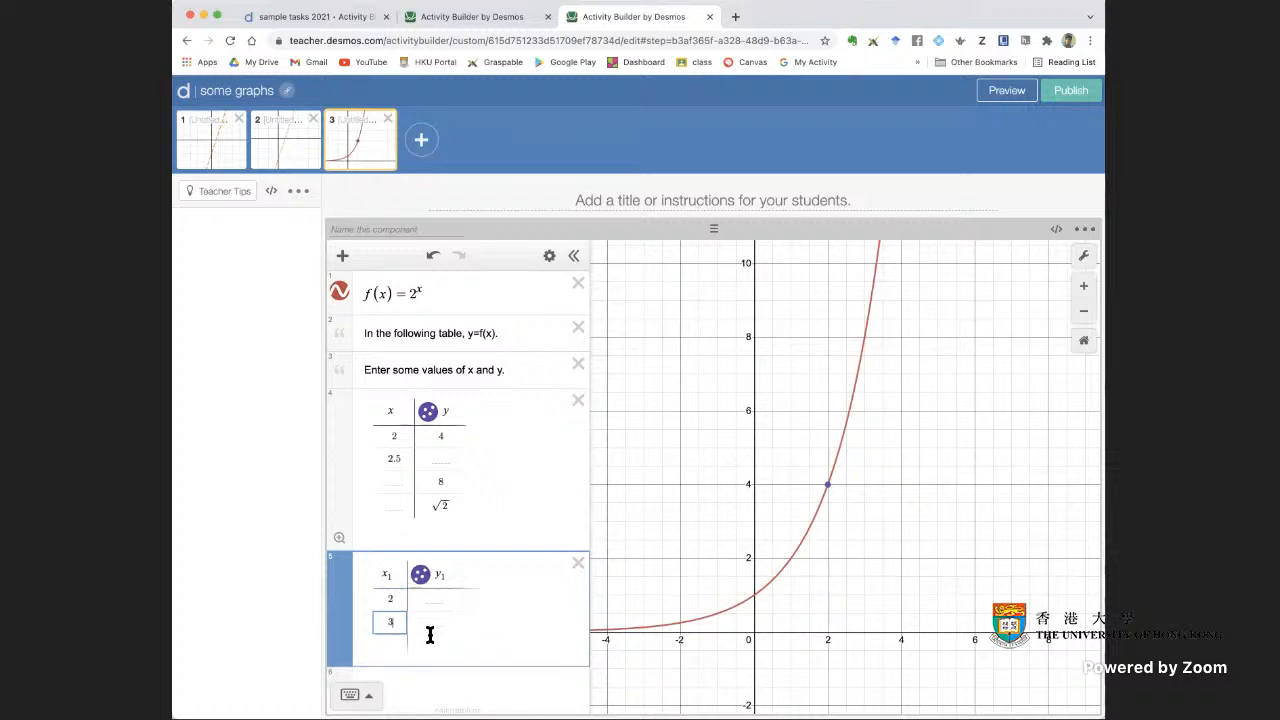
click(385, 645)
text(4)
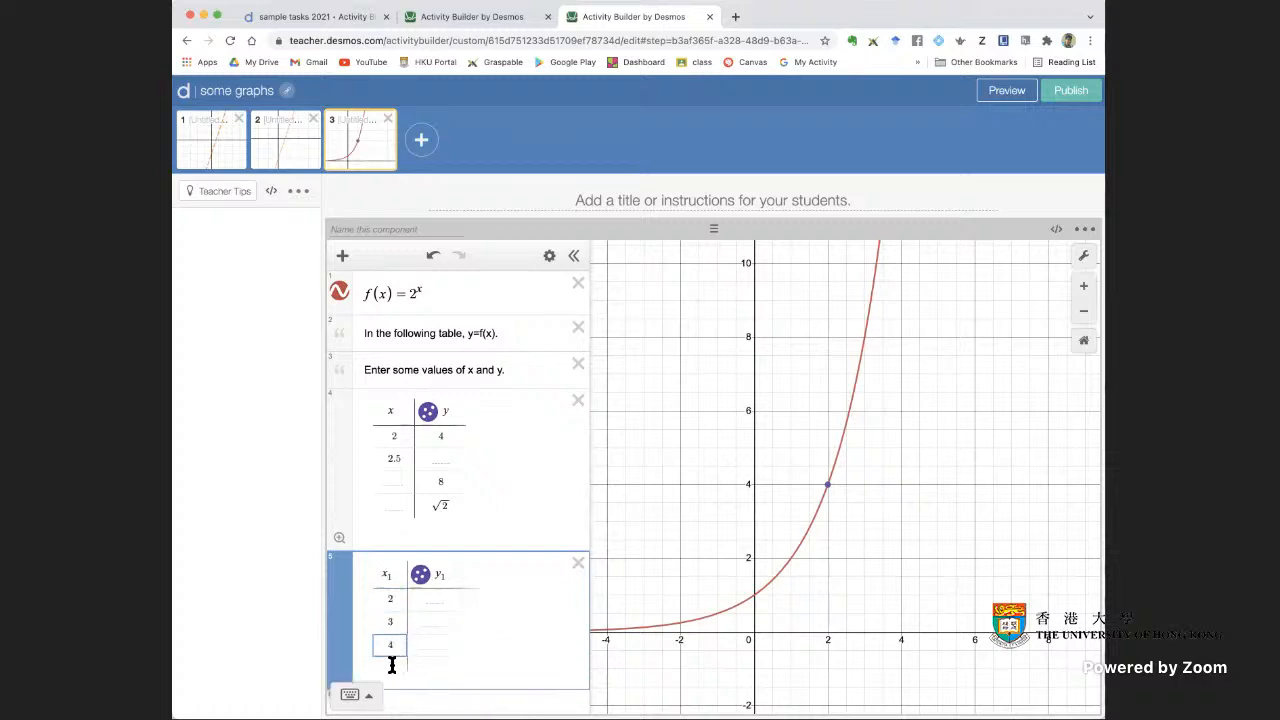
key(Return)
text(5)
click(502, 661)
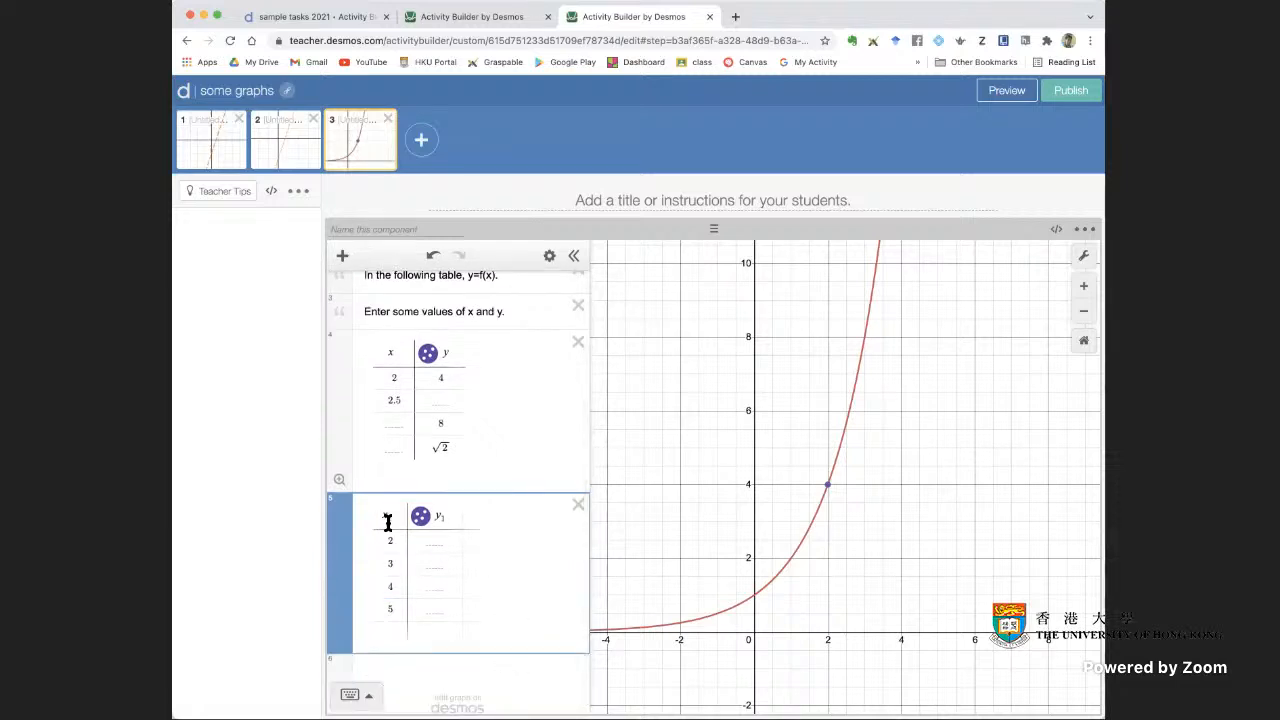
Enter y values 4 in the new table's first row and 8 in its third row, and clear the third row's x value
click(446, 544)
click(836, 476)
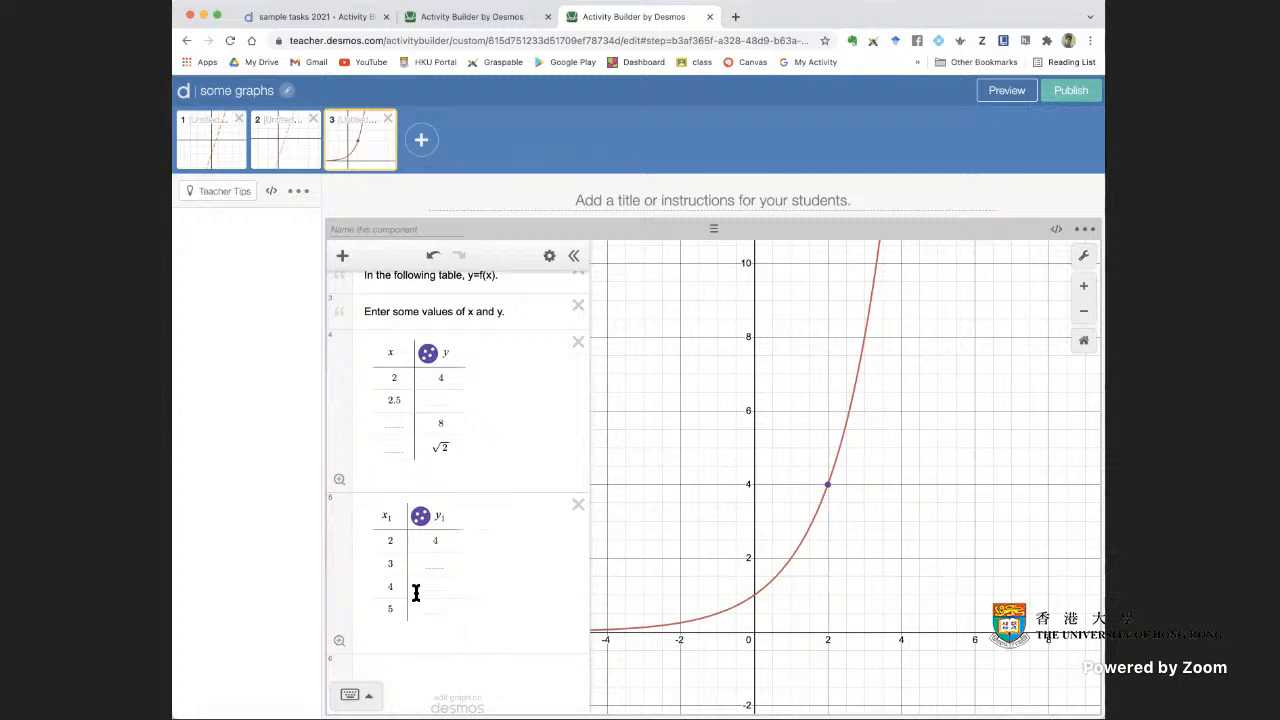
click(448, 589)
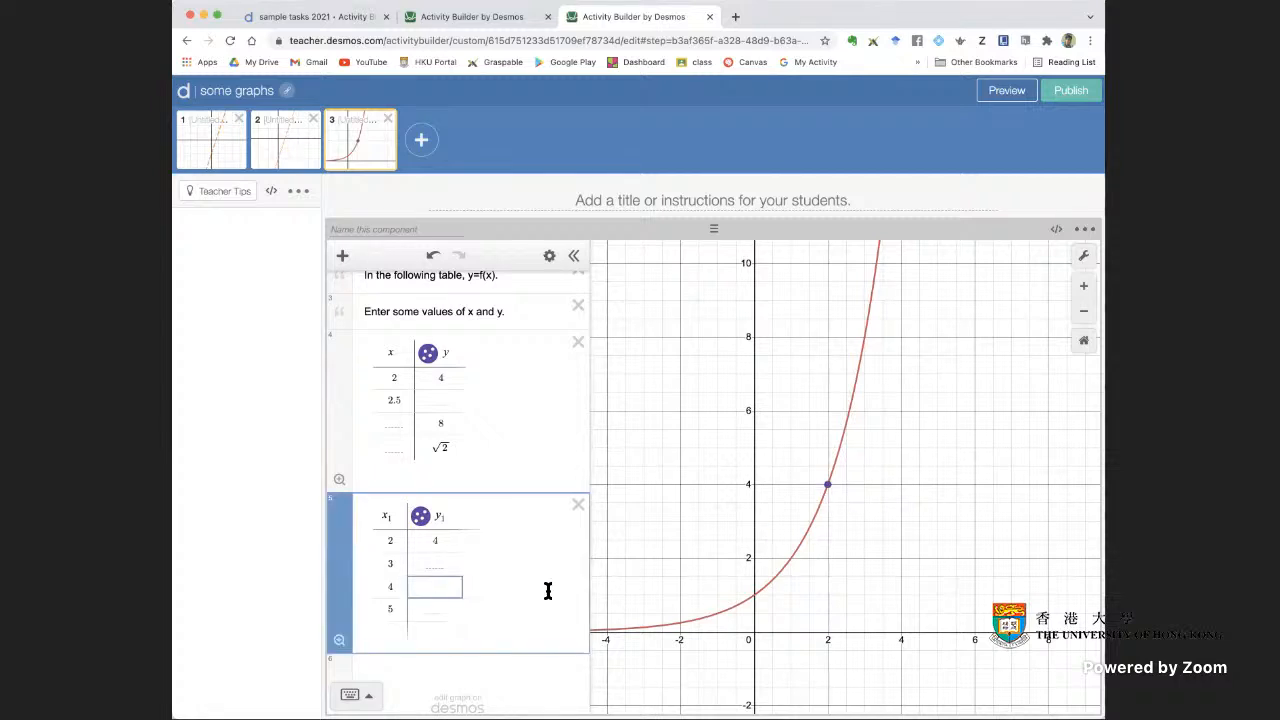
text(8)
click(396, 589)
click(562, 577)
scroll(449, 600, up, 1)
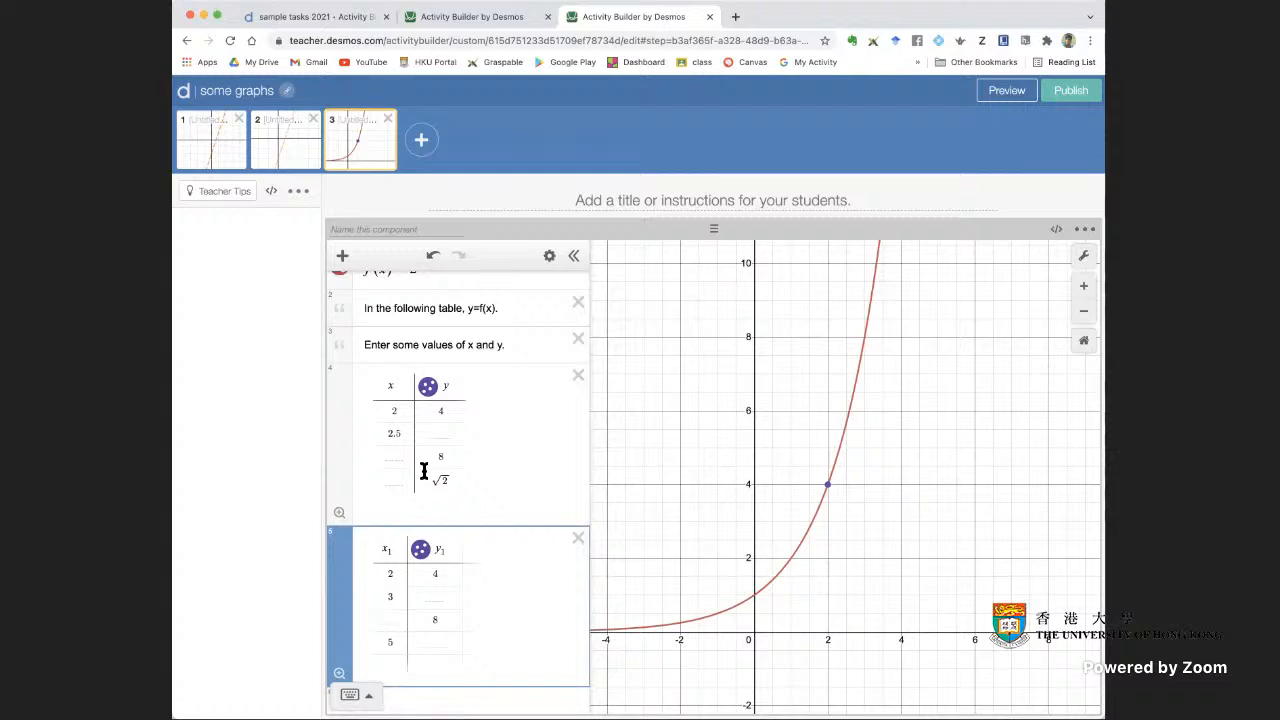
Delete the original table and rename the new table's column headings to x and y
click(578, 376)
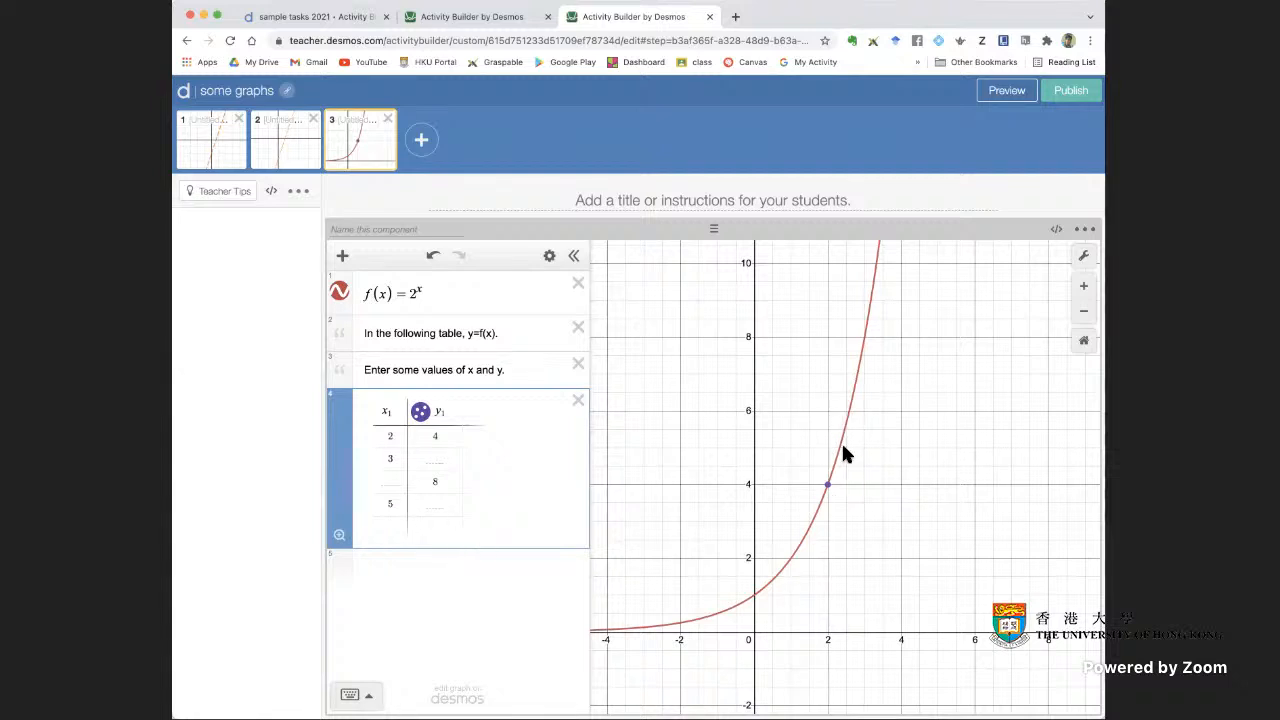
click(391, 414)
click(453, 415)
key(BackSpace)
Add an empty expression line below the table and check screen 3 in the student preview
click(443, 605)
click(448, 563)
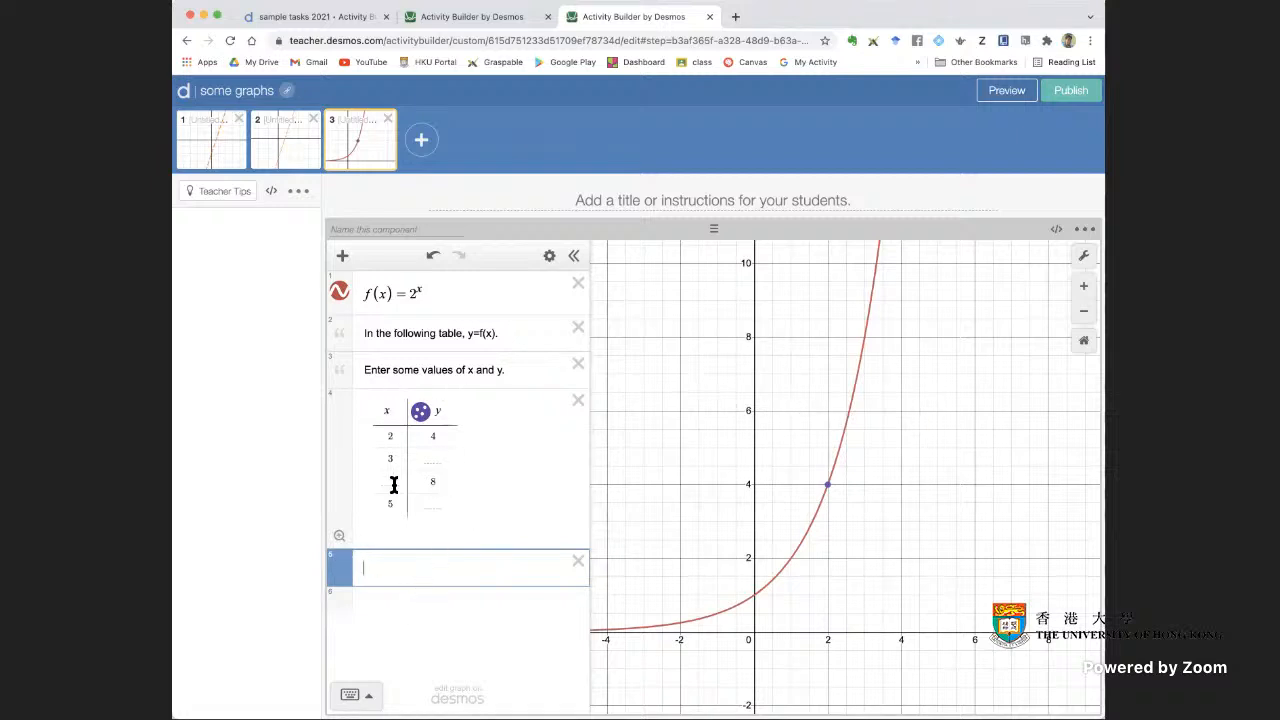
click(1007, 91)
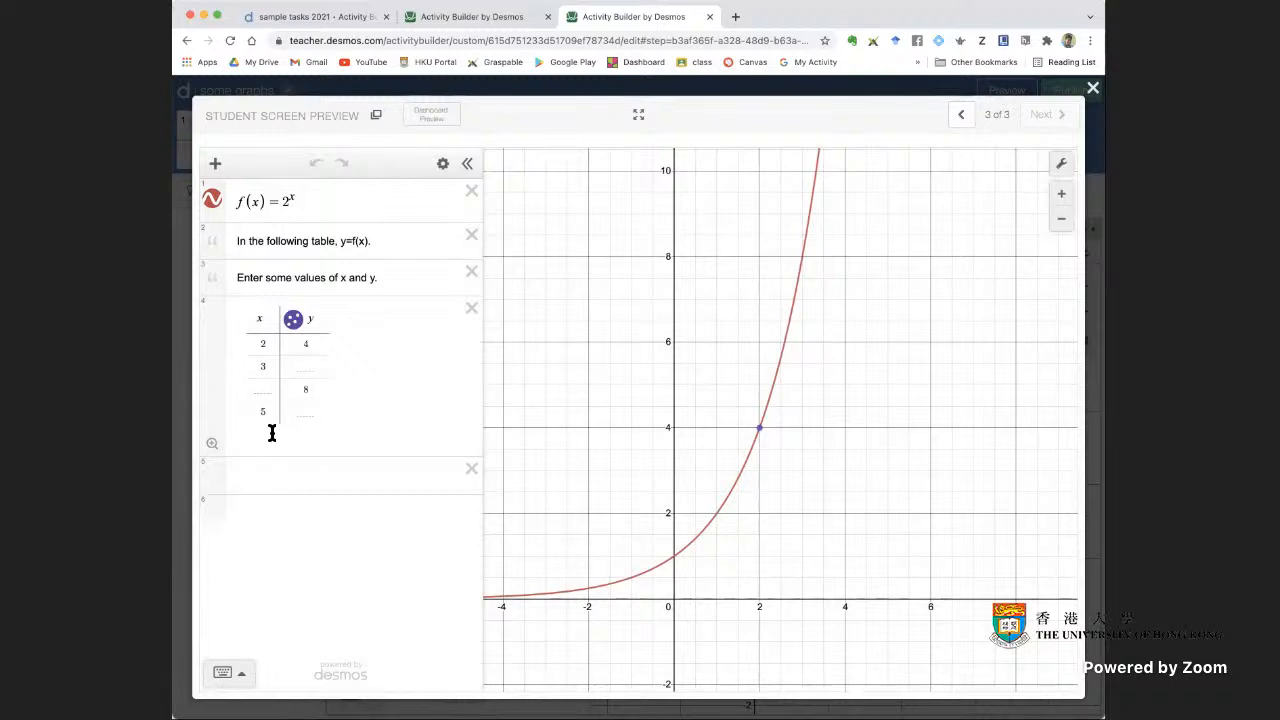
click(1093, 88)
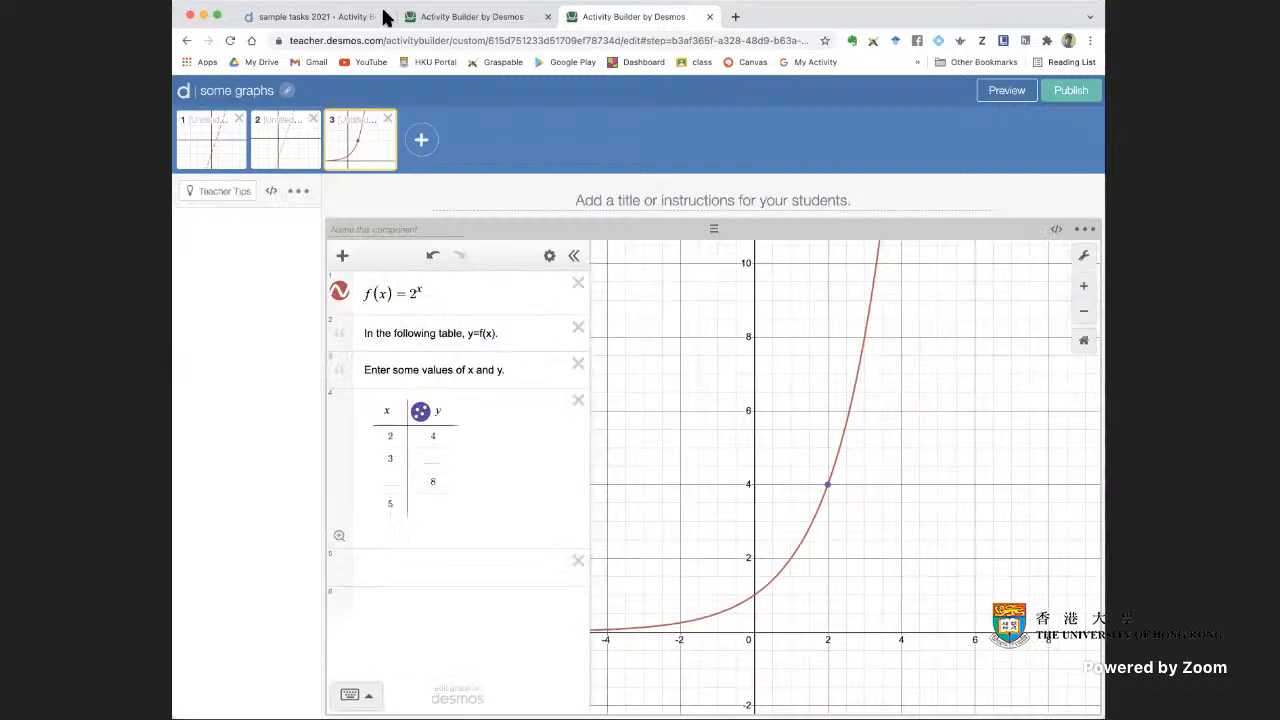
View screen 14 with the y = 3^x sketching task in the copied sample tasks activity
click(420, 25)
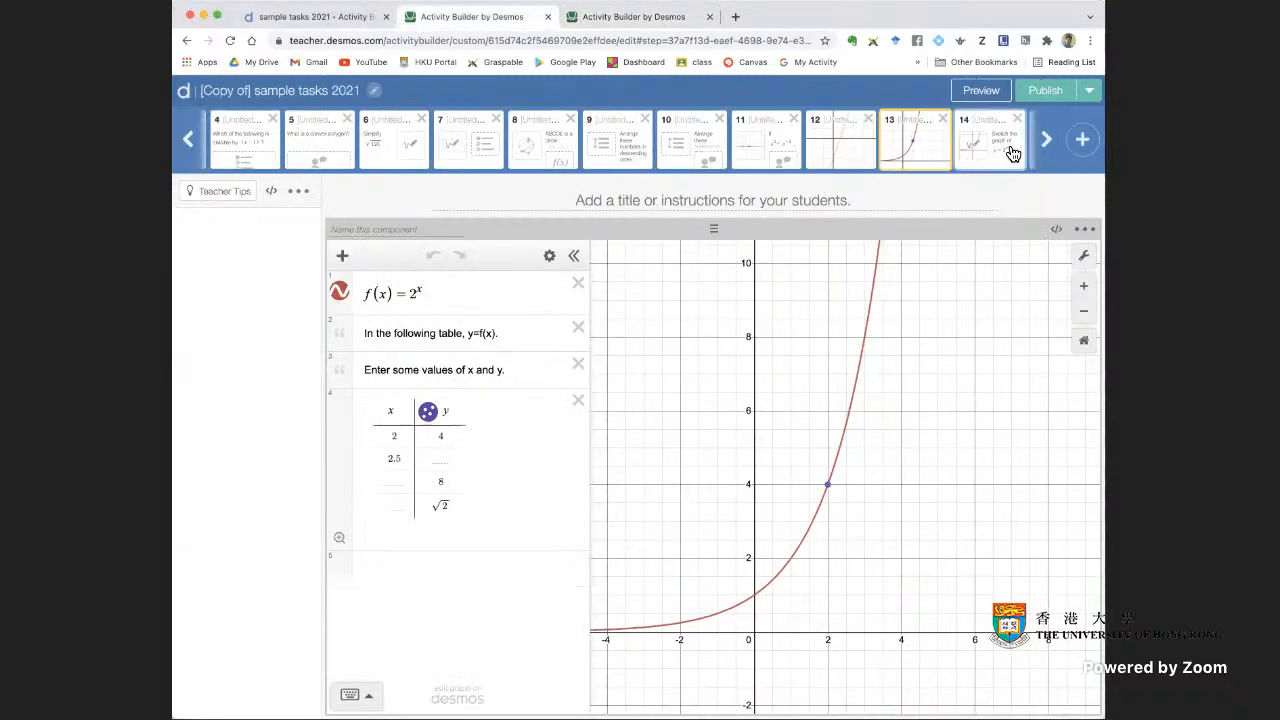
click(1048, 143)
click(622, 152)
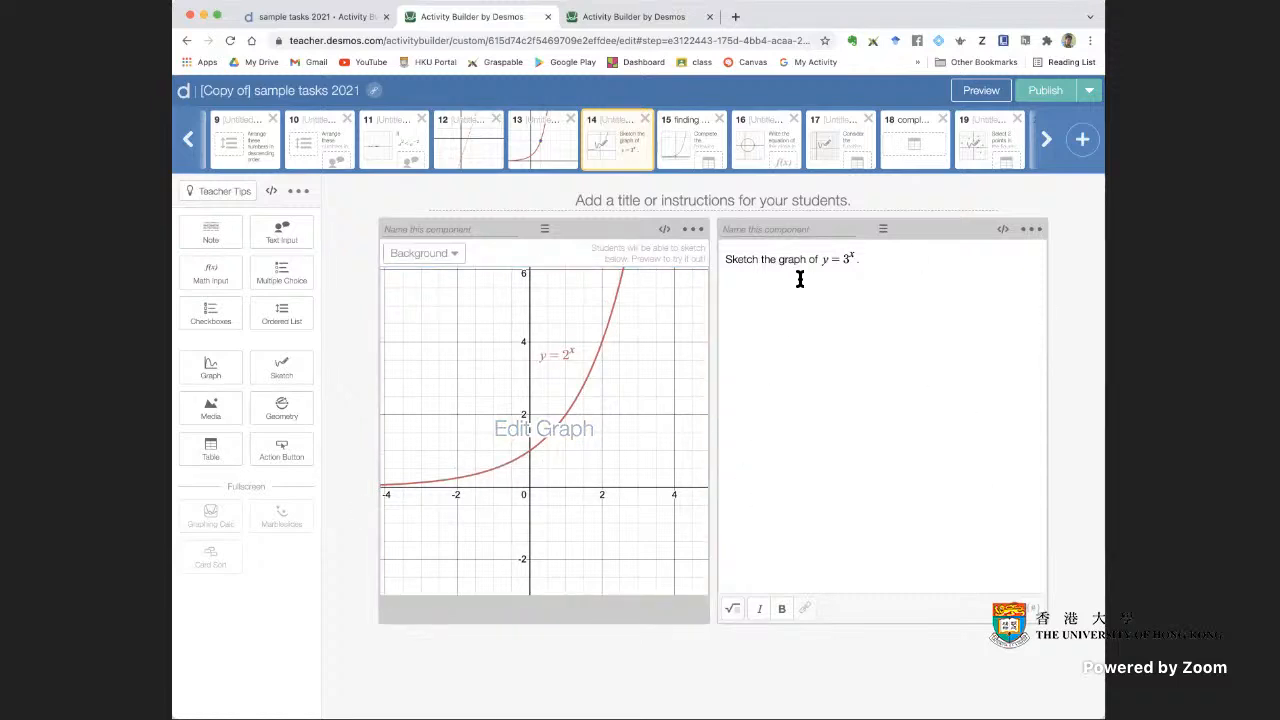
text(.)
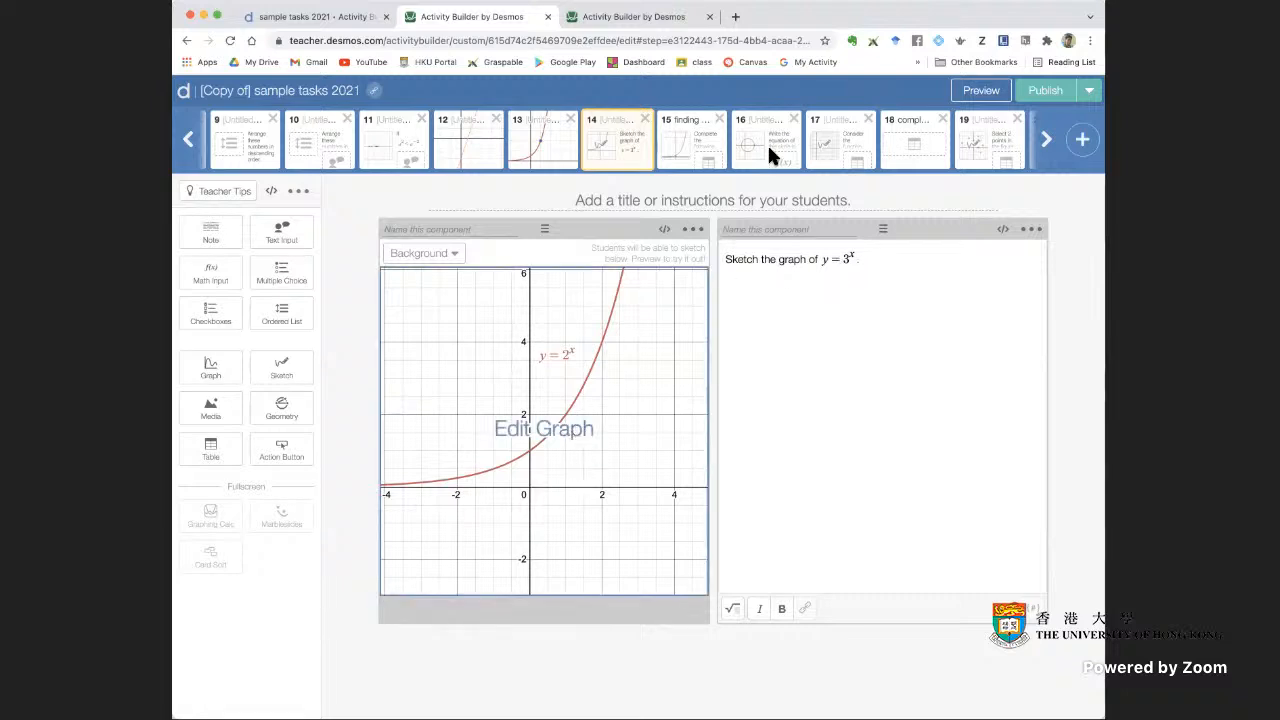
Add a fourth screen to the some graphs activity and place a Graphing Calculator on it
click(655, 18)
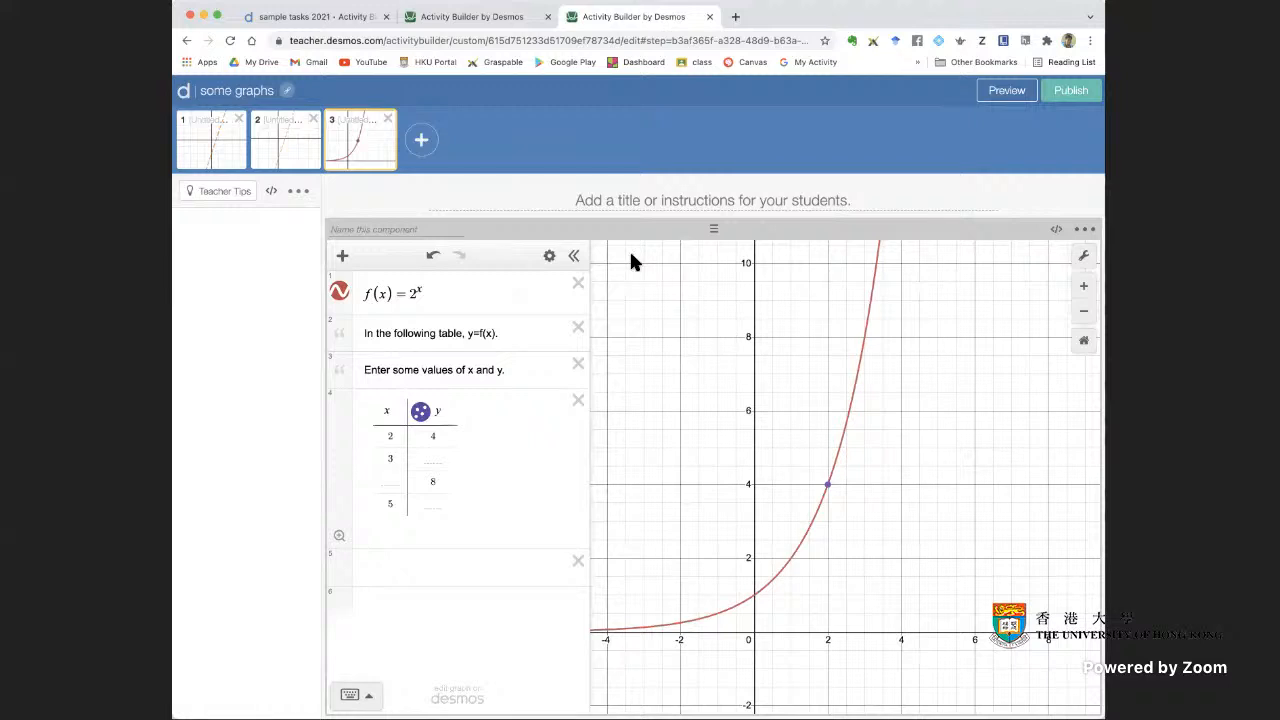
click(421, 140)
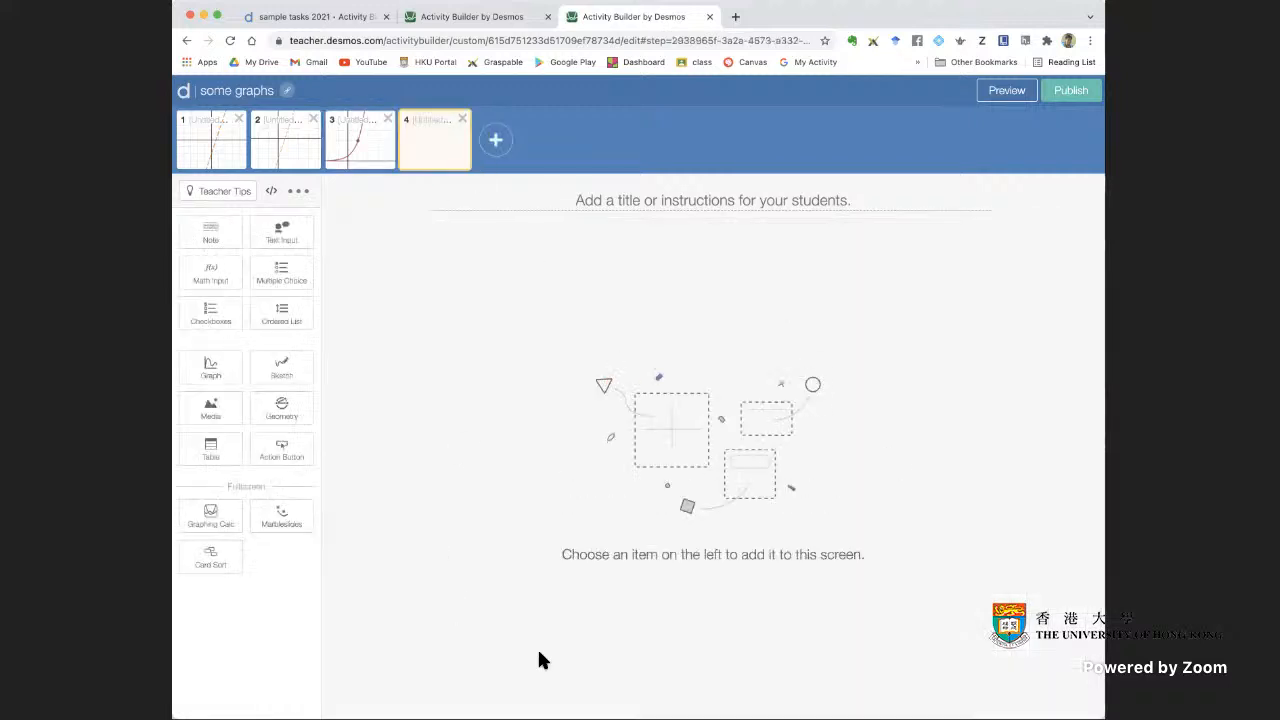
click(211, 517)
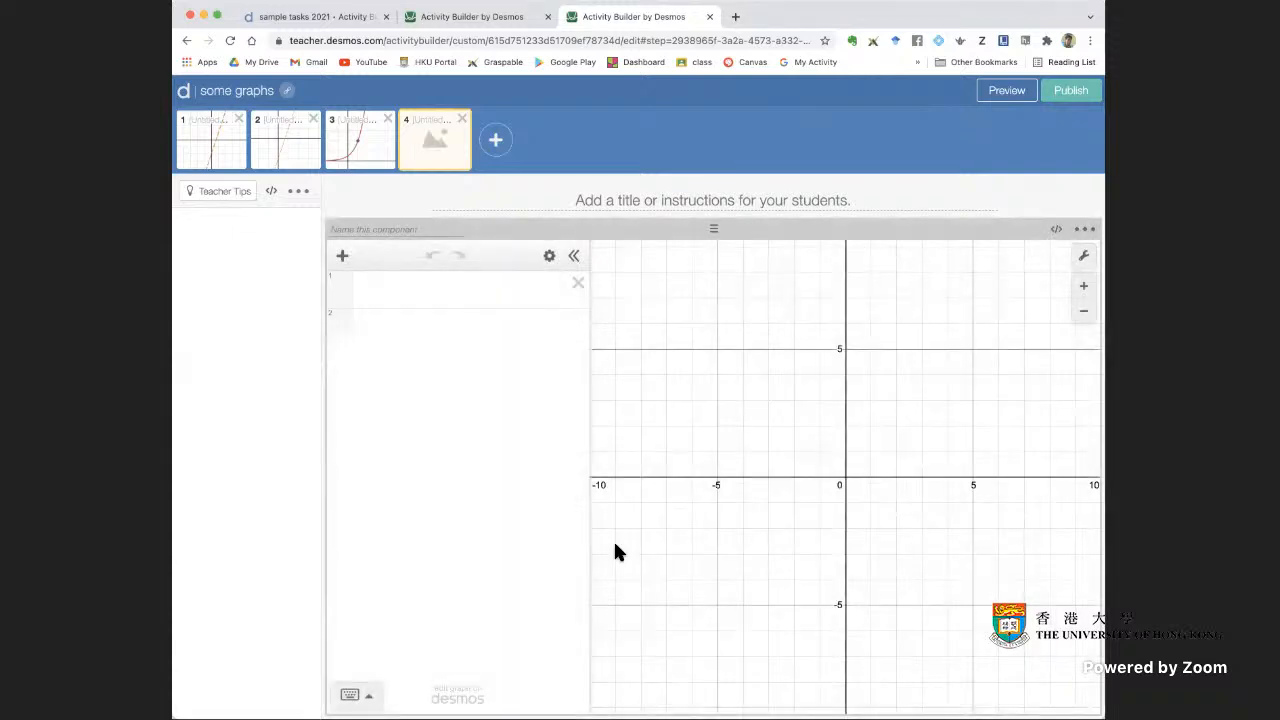
Check screen 4 in the student preview and convert its graphing calculator to a Graph component
click(1007, 93)
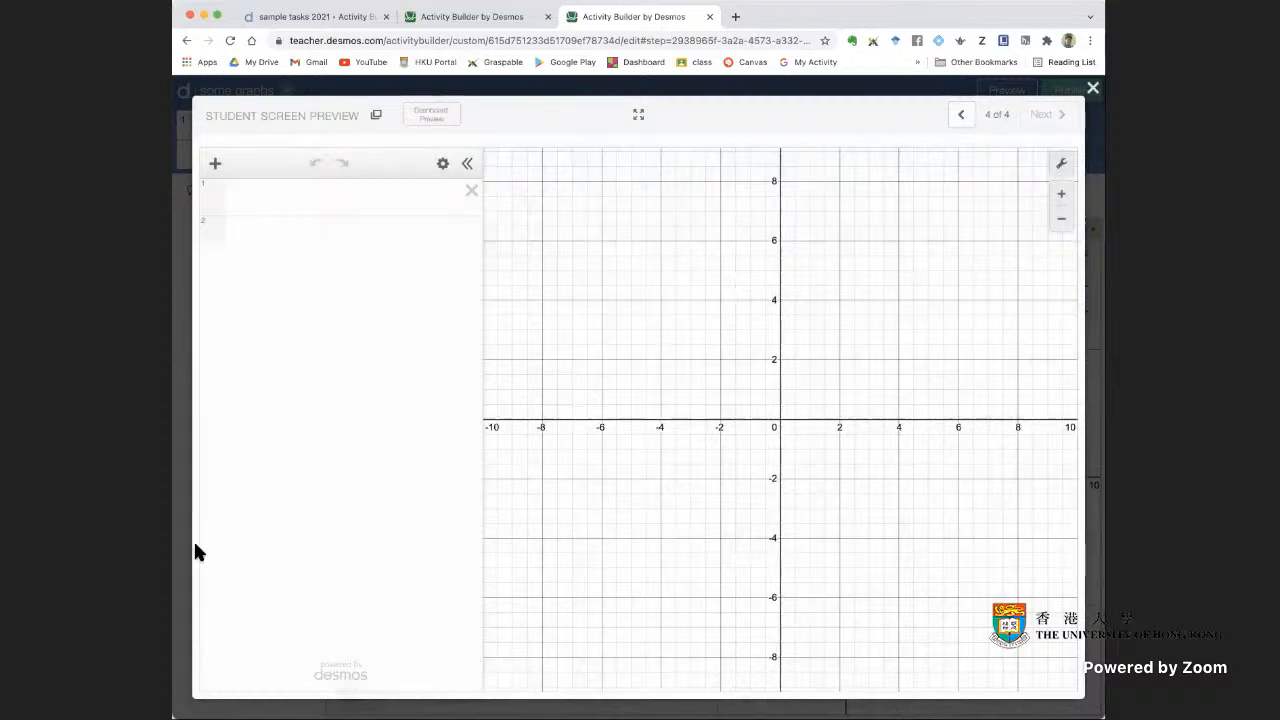
click(1093, 89)
click(1083, 233)
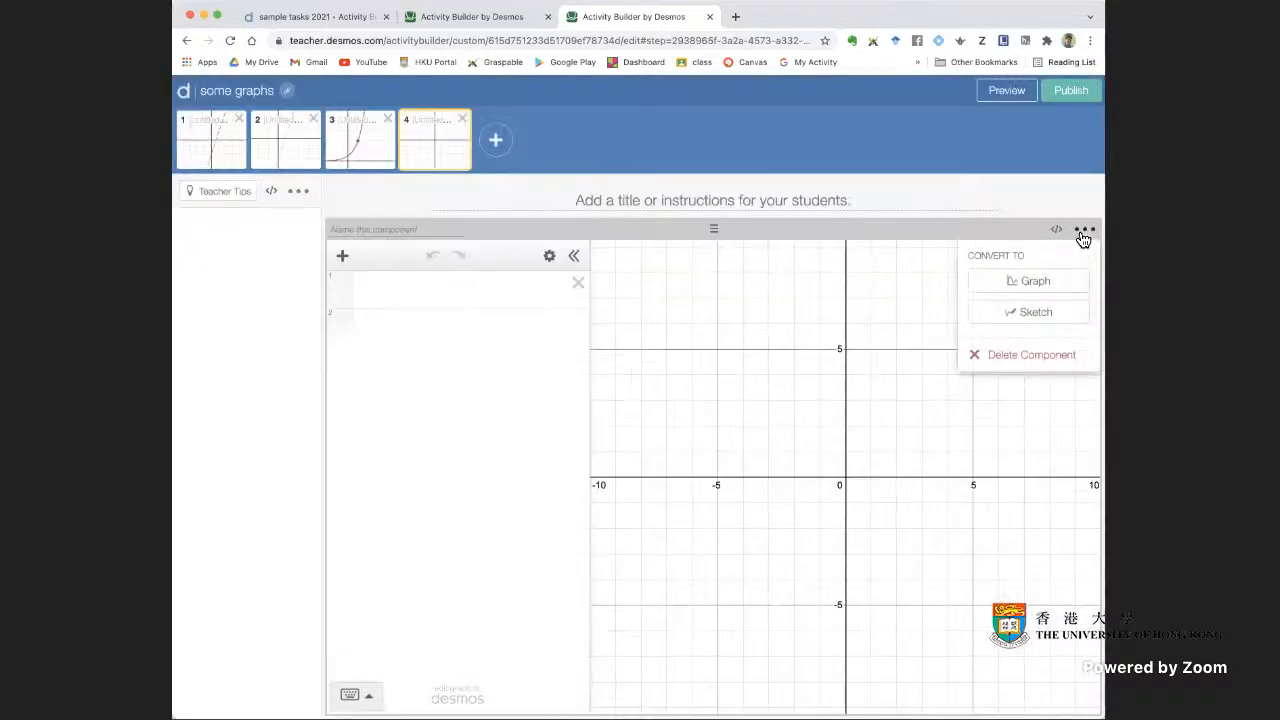
click(1037, 284)
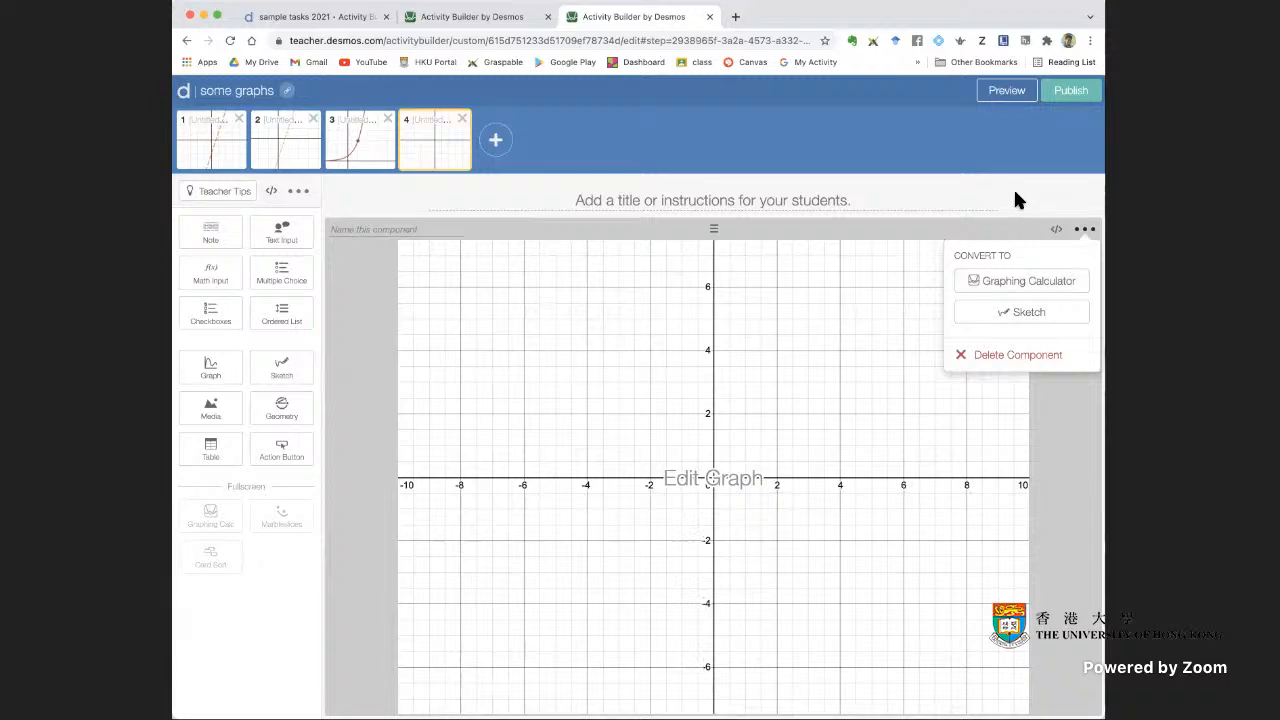
Check the converted graph on screen 4 in the student preview
click(1031, 218)
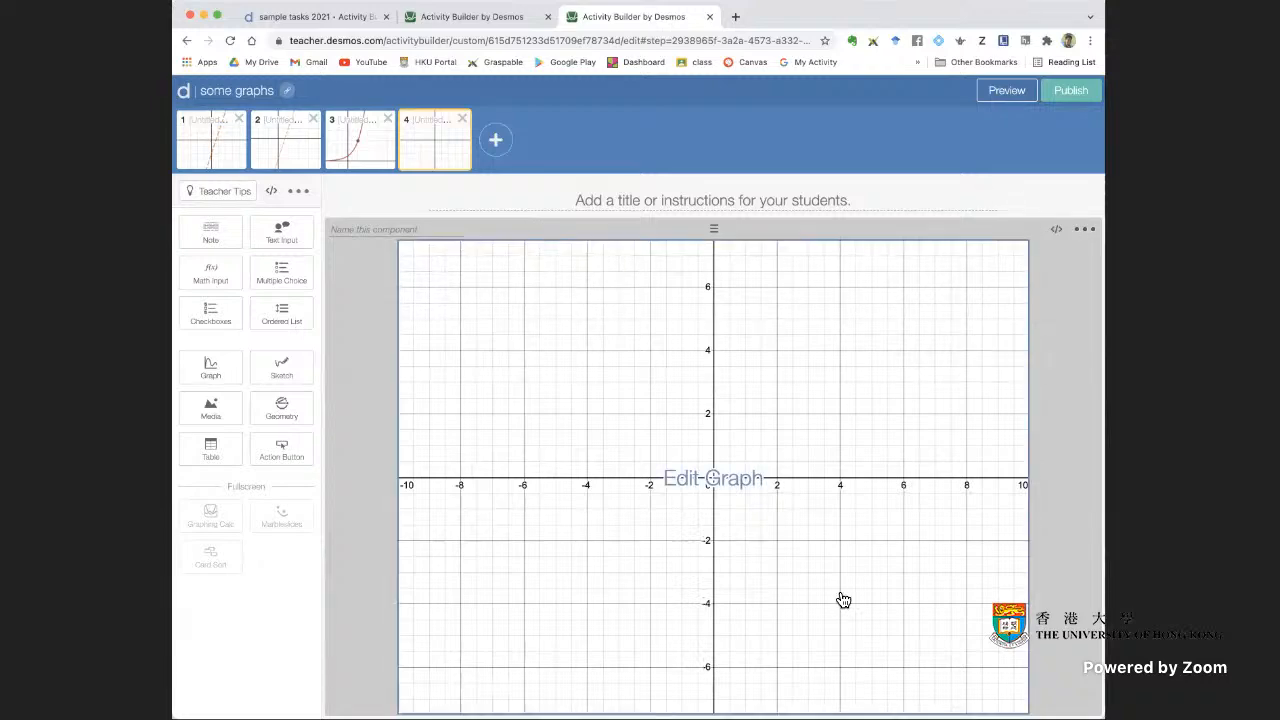
click(1005, 91)
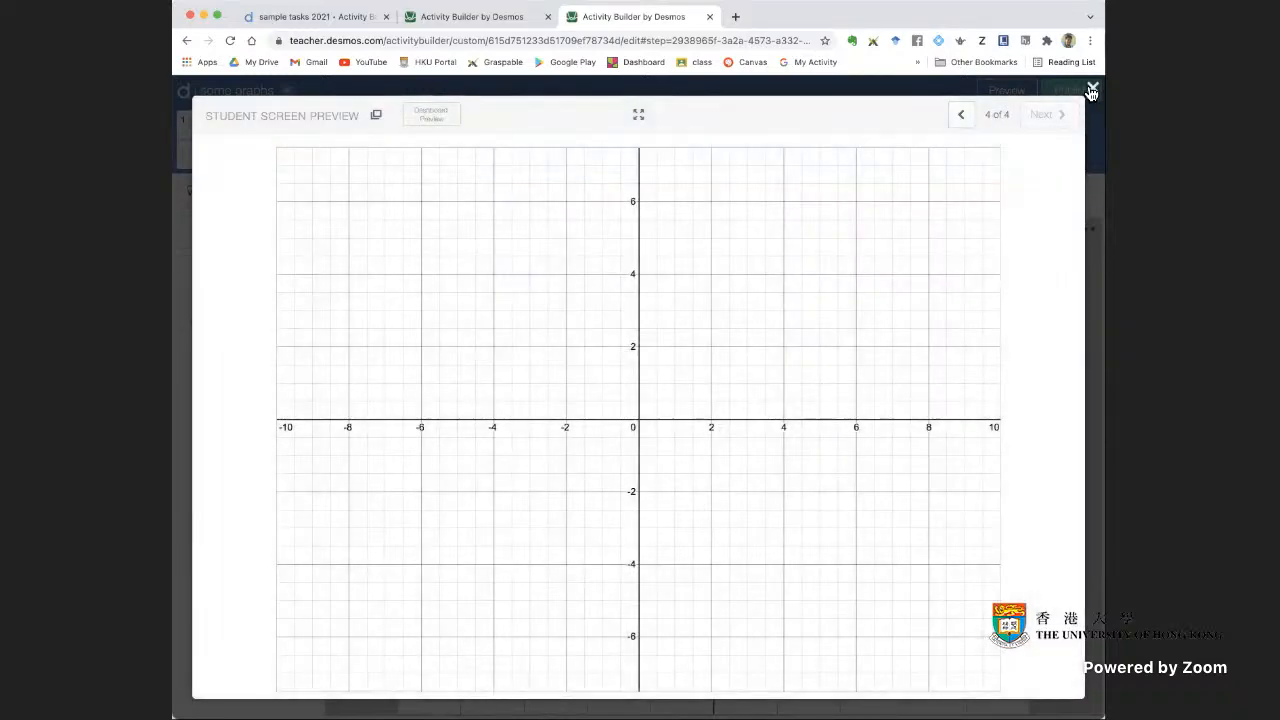
click(1092, 88)
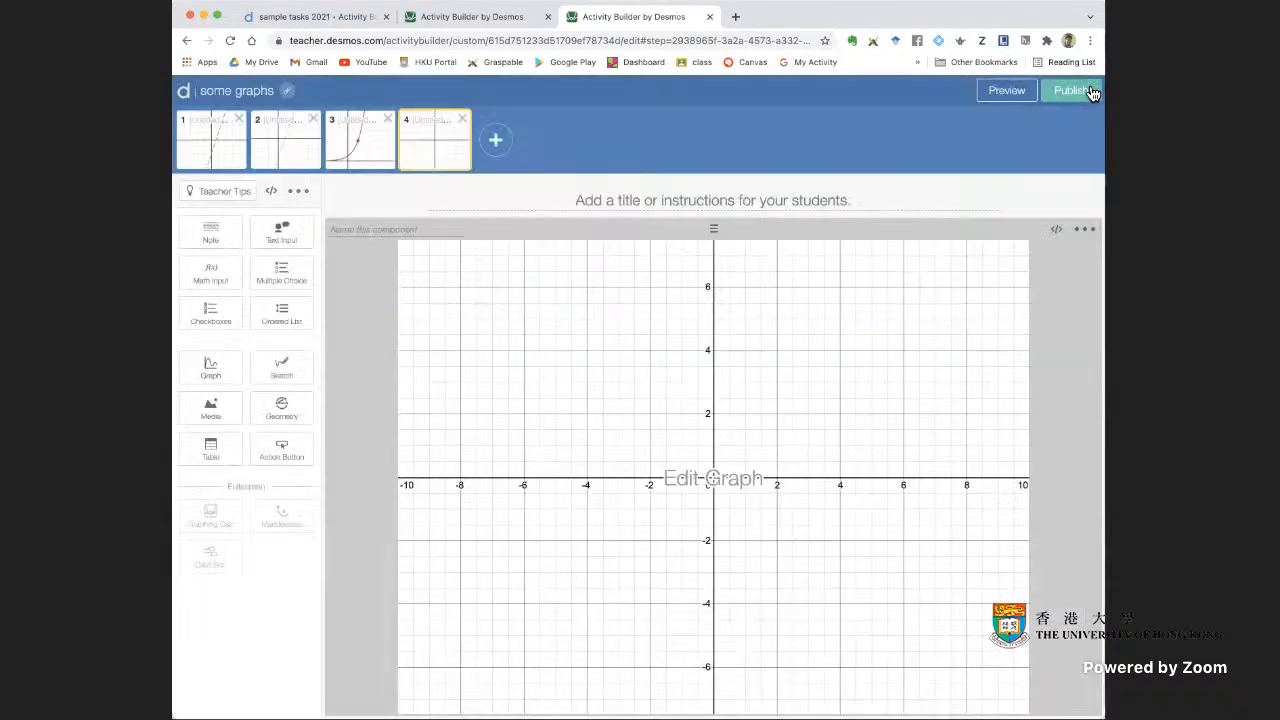
Add a Note component beside the graph on screen 4 and check the screen in the student preview
click(212, 241)
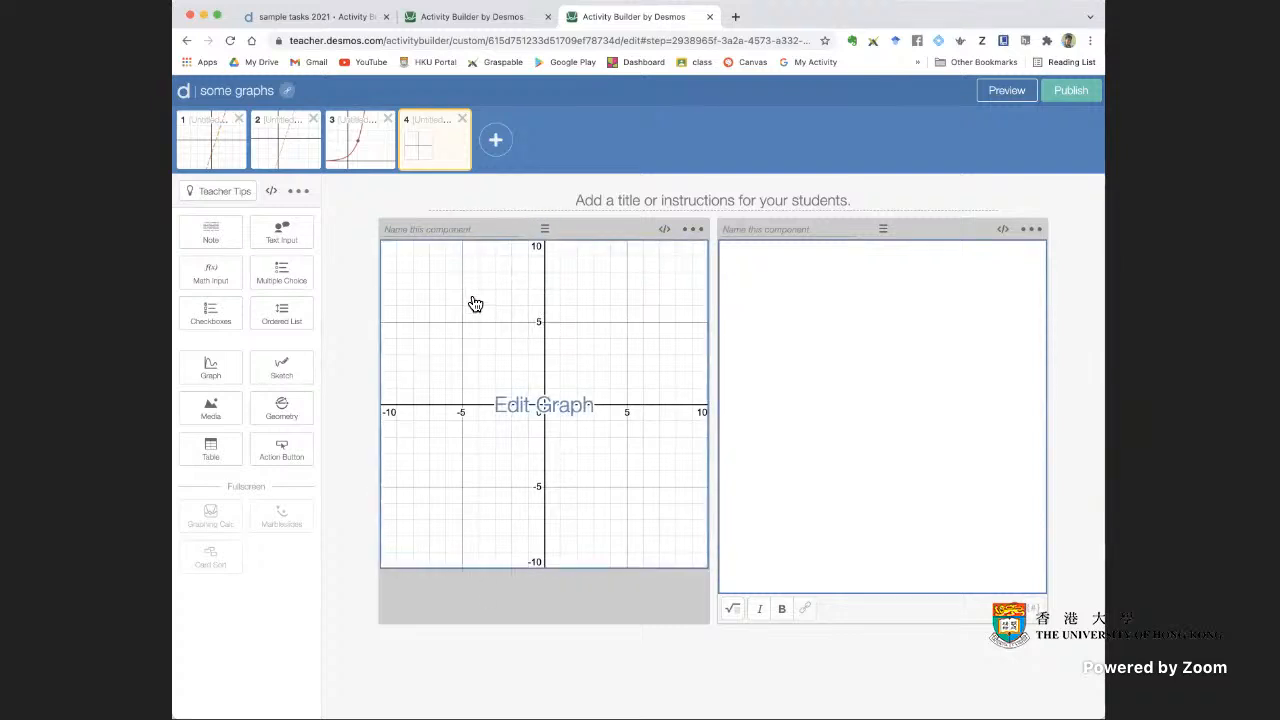
click(1012, 95)
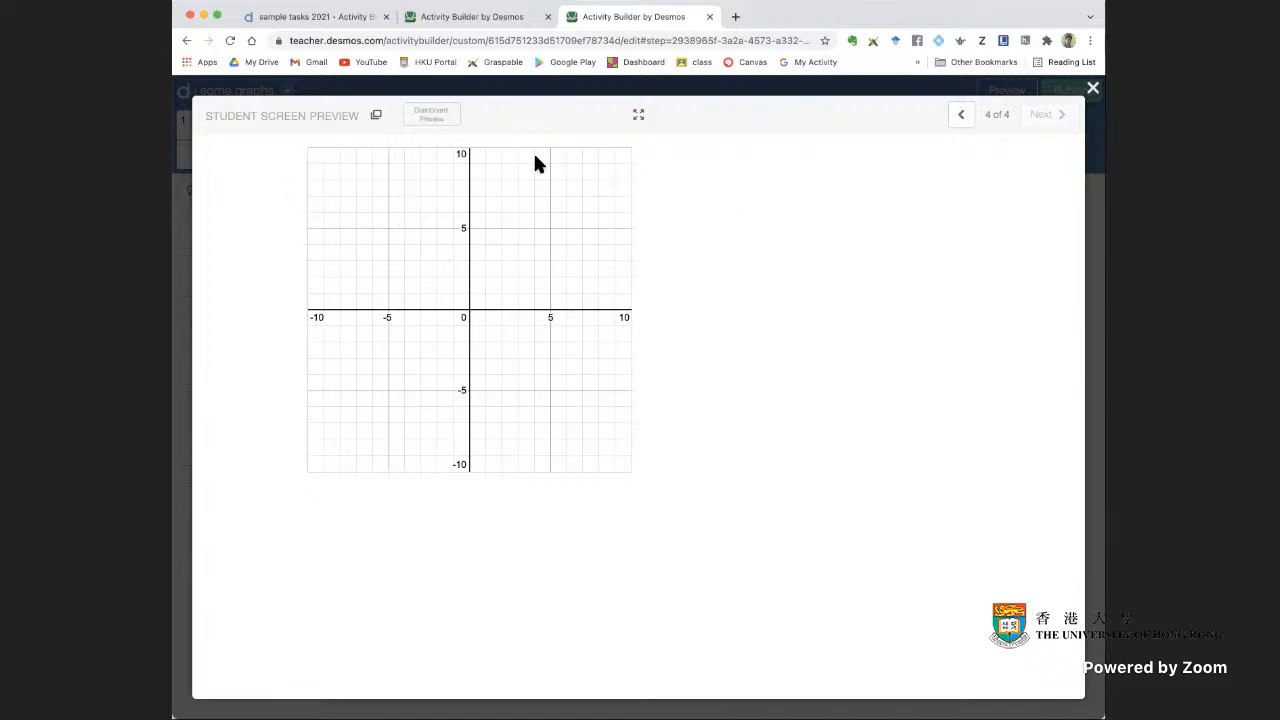
click(1093, 88)
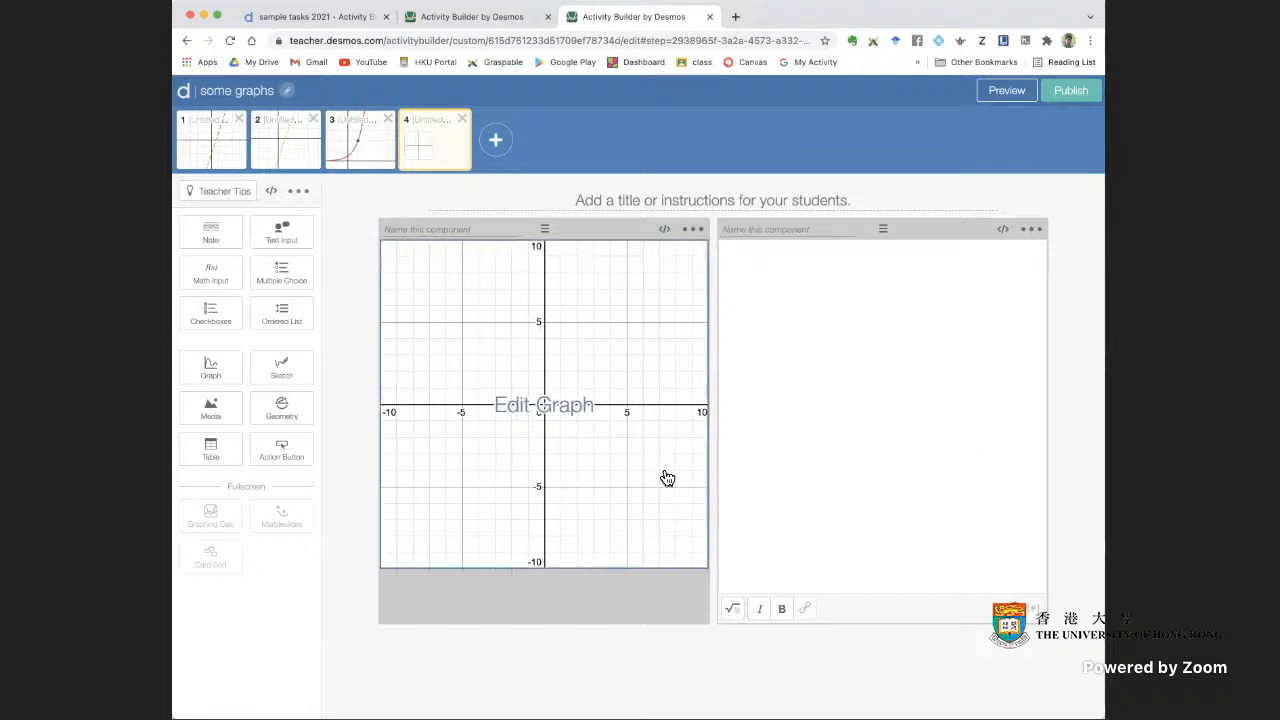
click(1040, 233)
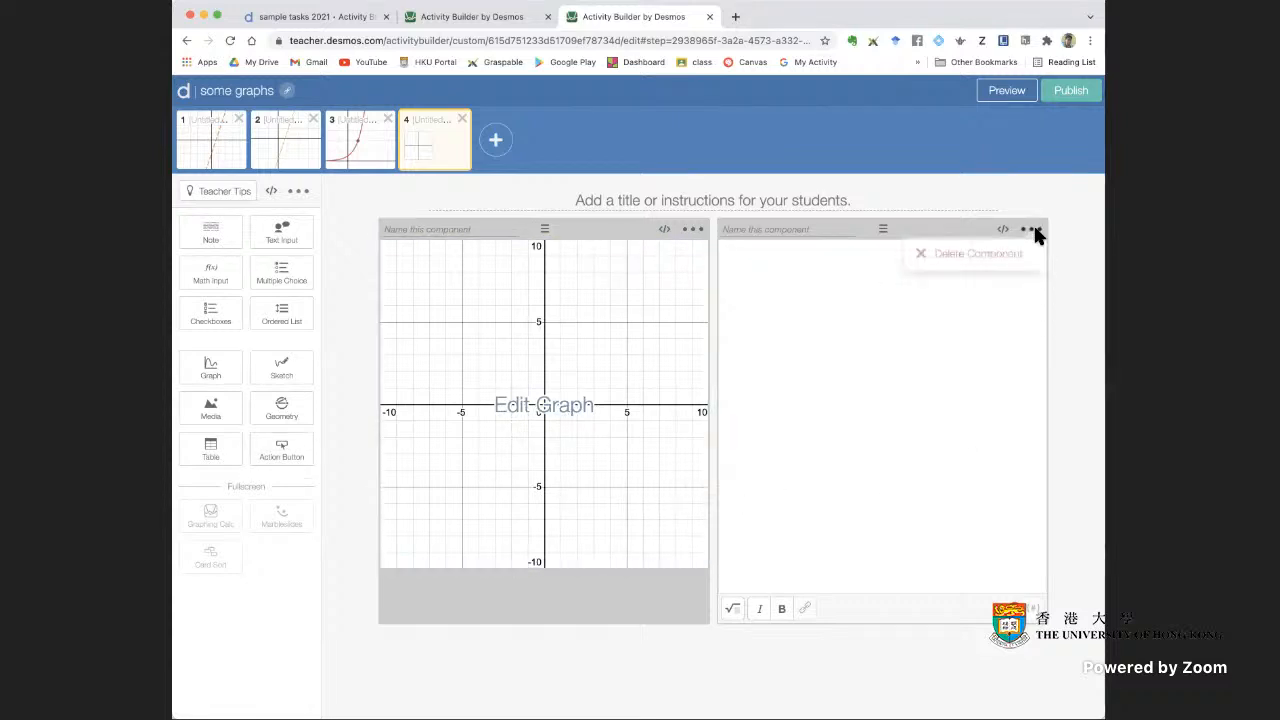
click(1057, 237)
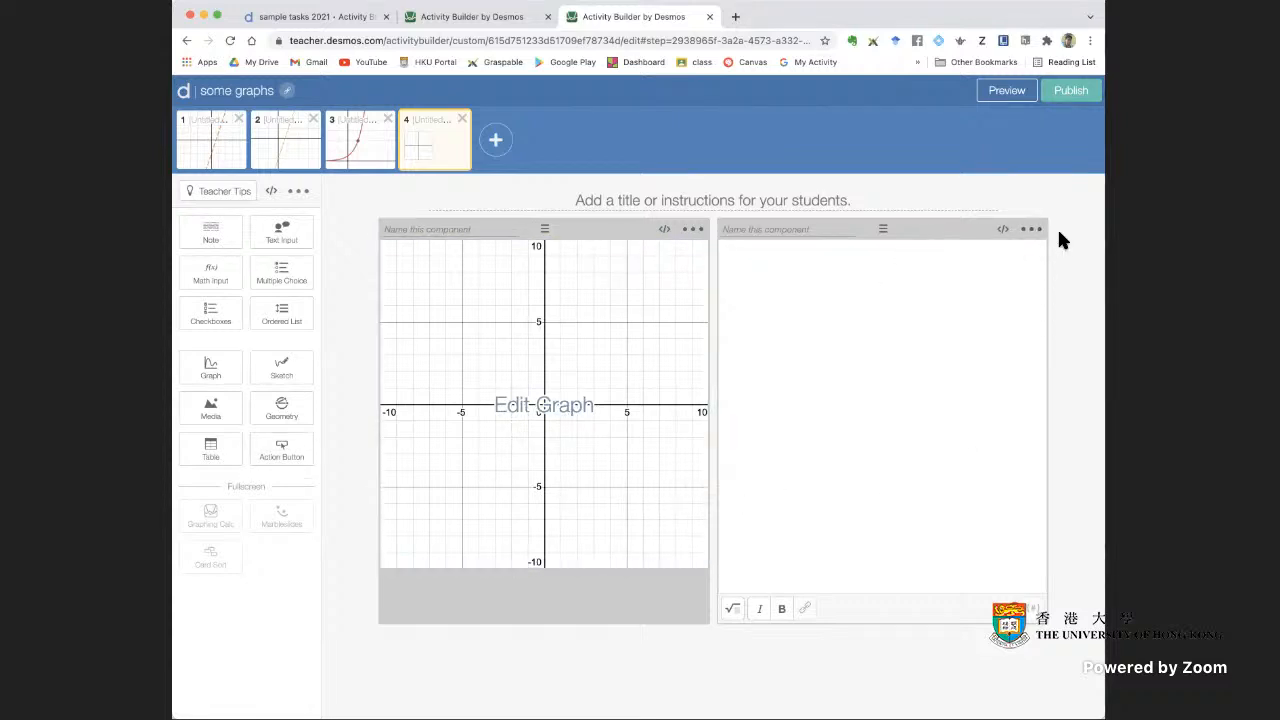
Add a fifth screen to the activity and place a Graph and a Note component on it
click(497, 140)
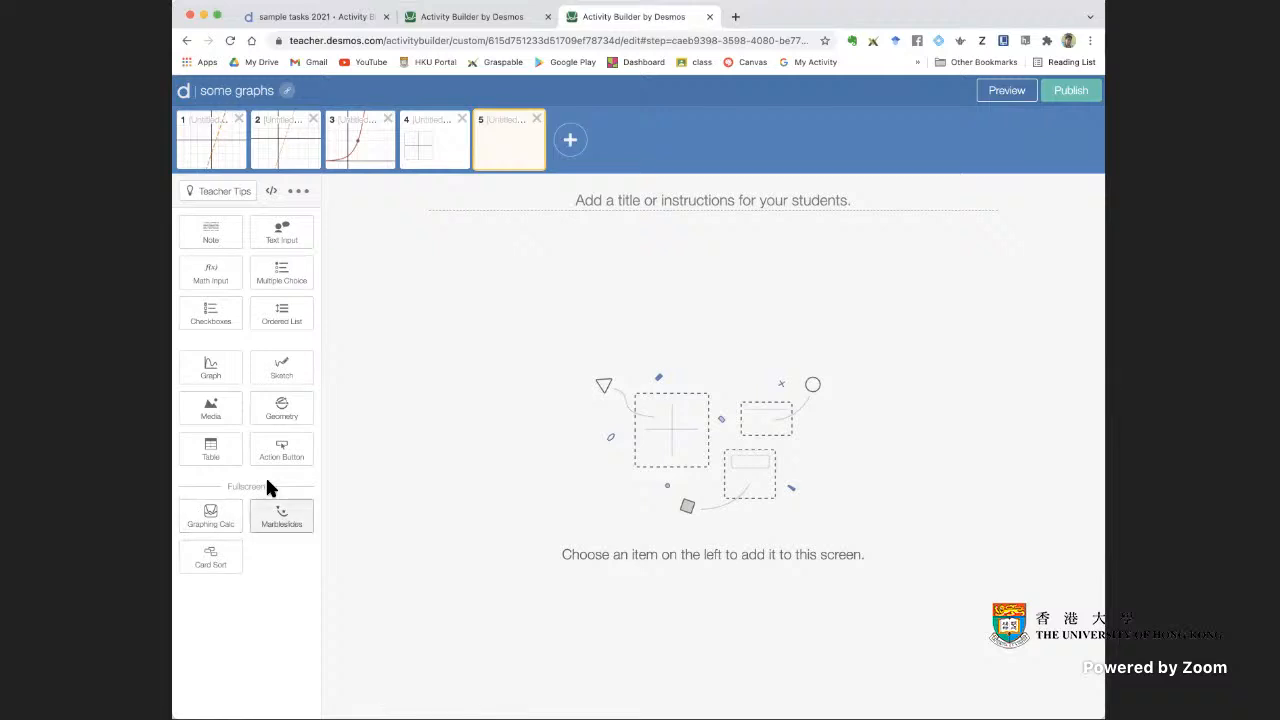
click(211, 368)
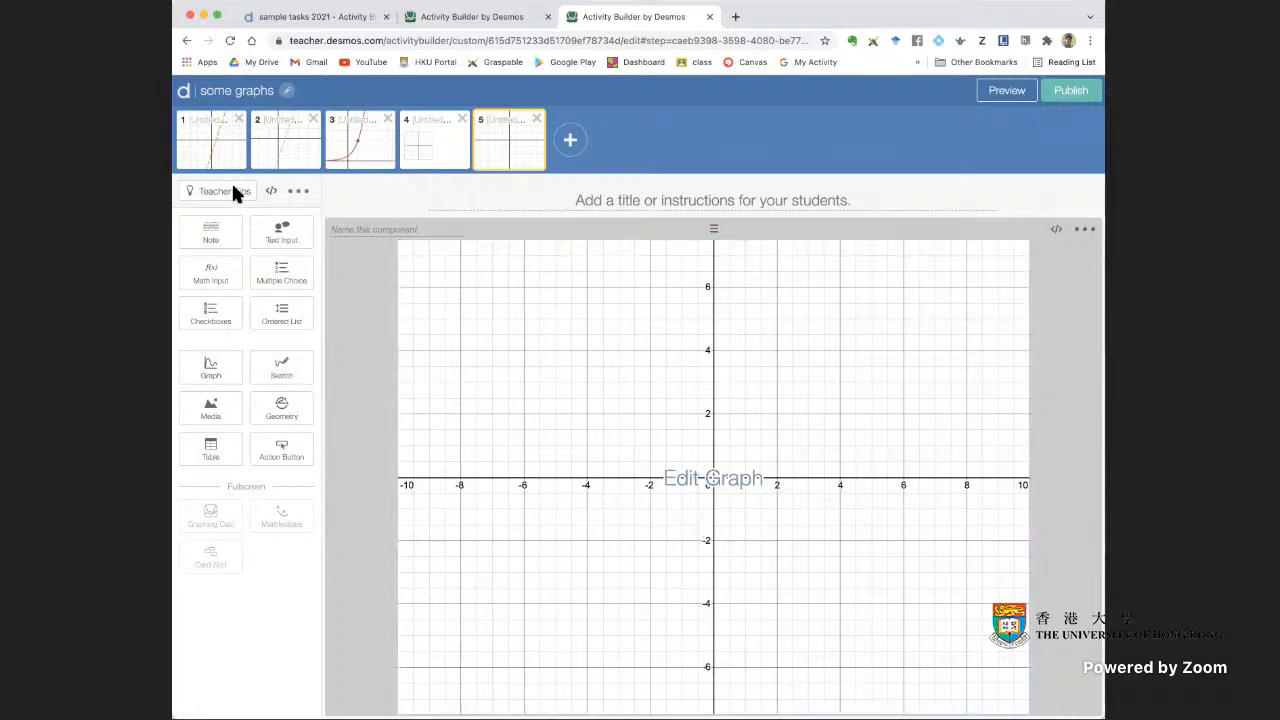
click(222, 241)
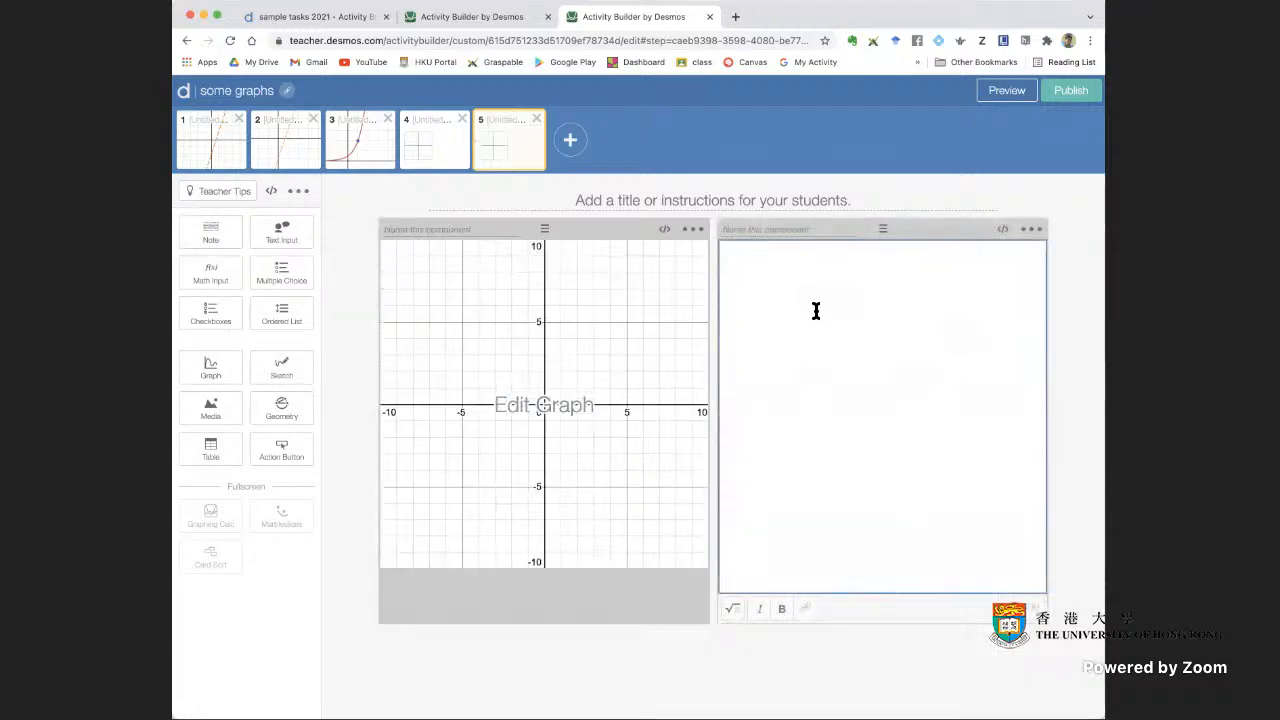
Rearrange screen 5 by stacking the note beneath the graph, then moving it to the graph's left side
drag(883, 237, 648, 554)
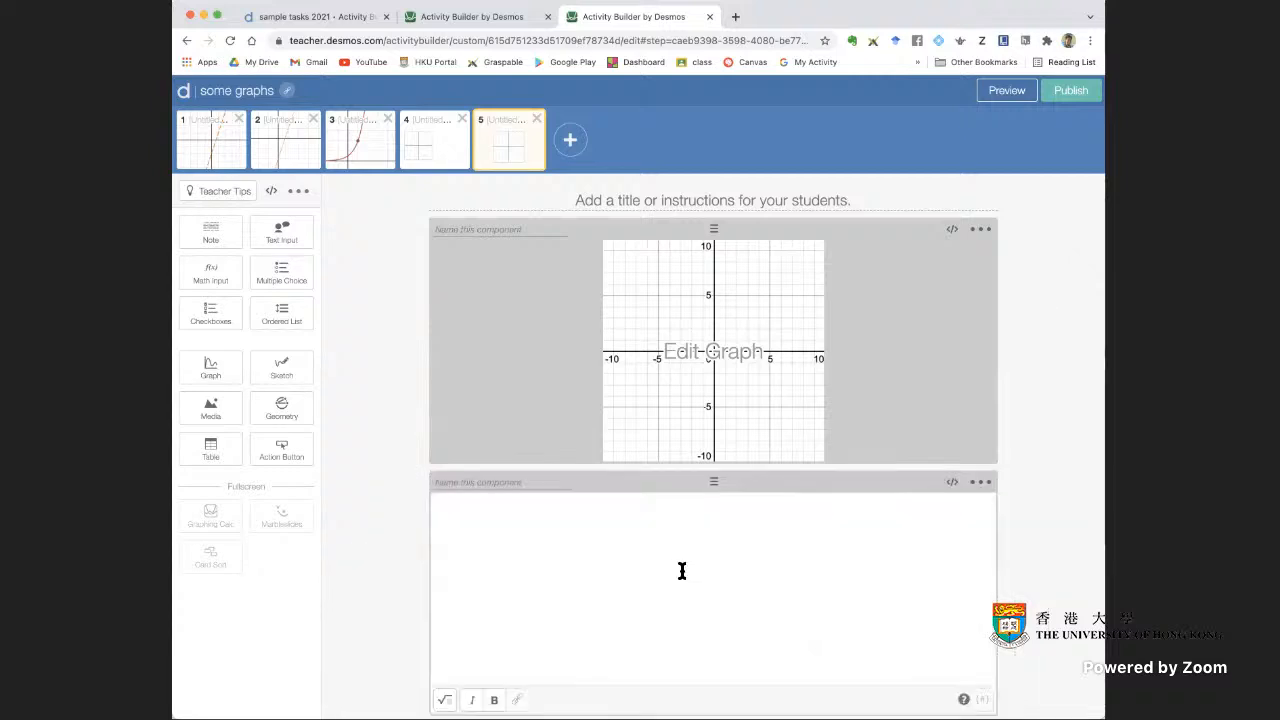
drag(709, 483, 480, 403)
mouse_move(546, 226)
mouse_down()
mouse_move(900, 234)
mouse_move(555, 228)
mouse_up()
click(642, 307)
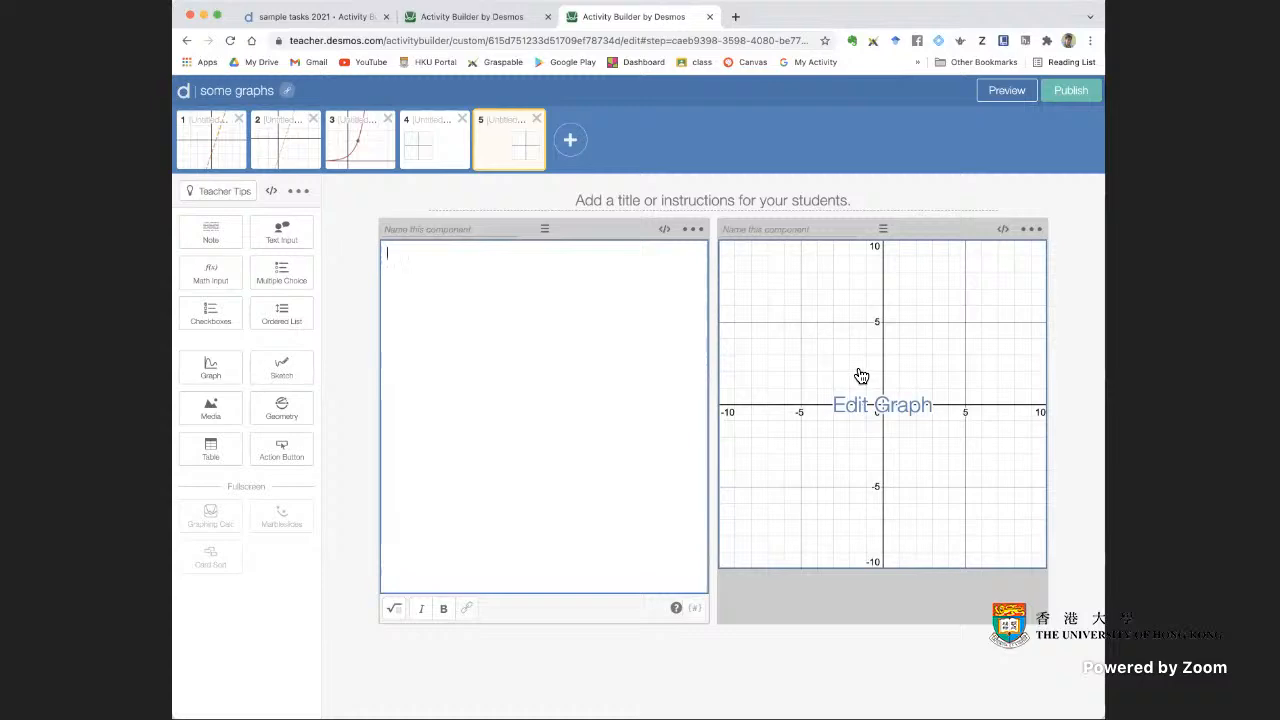
Open the screen 5 graph for editing and enter the function f(x) = 2^x
click(924, 455)
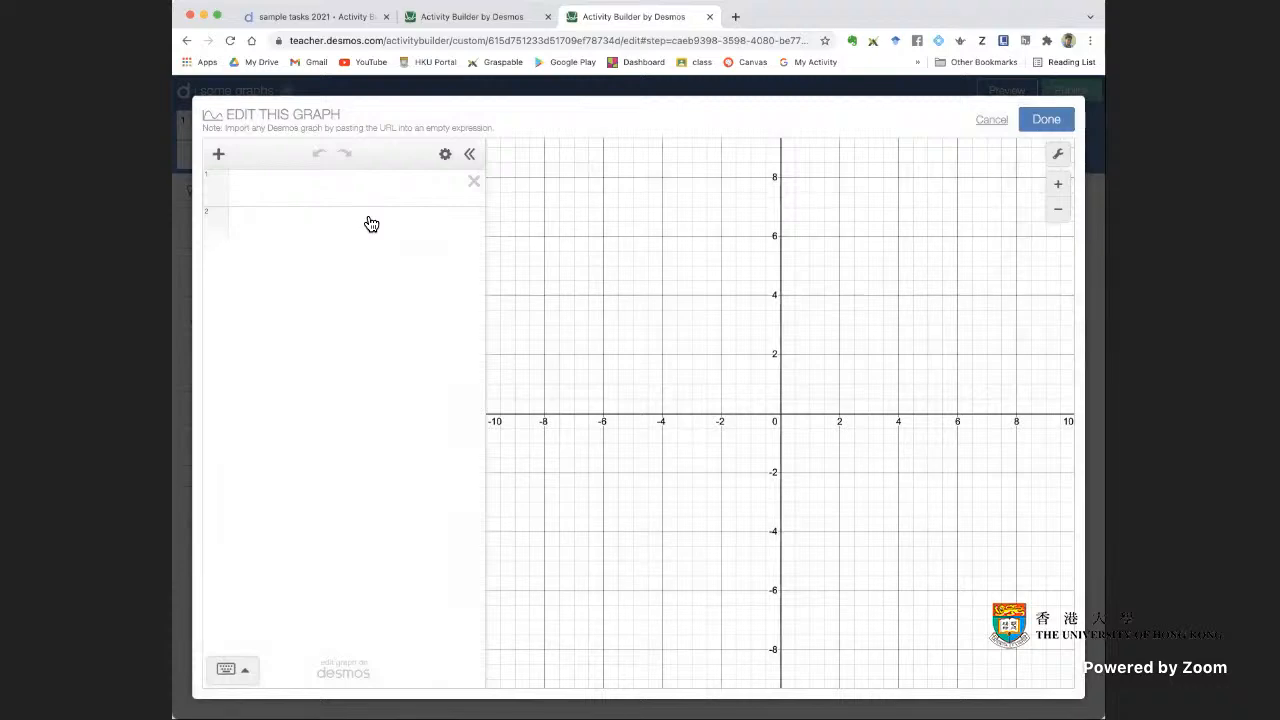
click(328, 194)
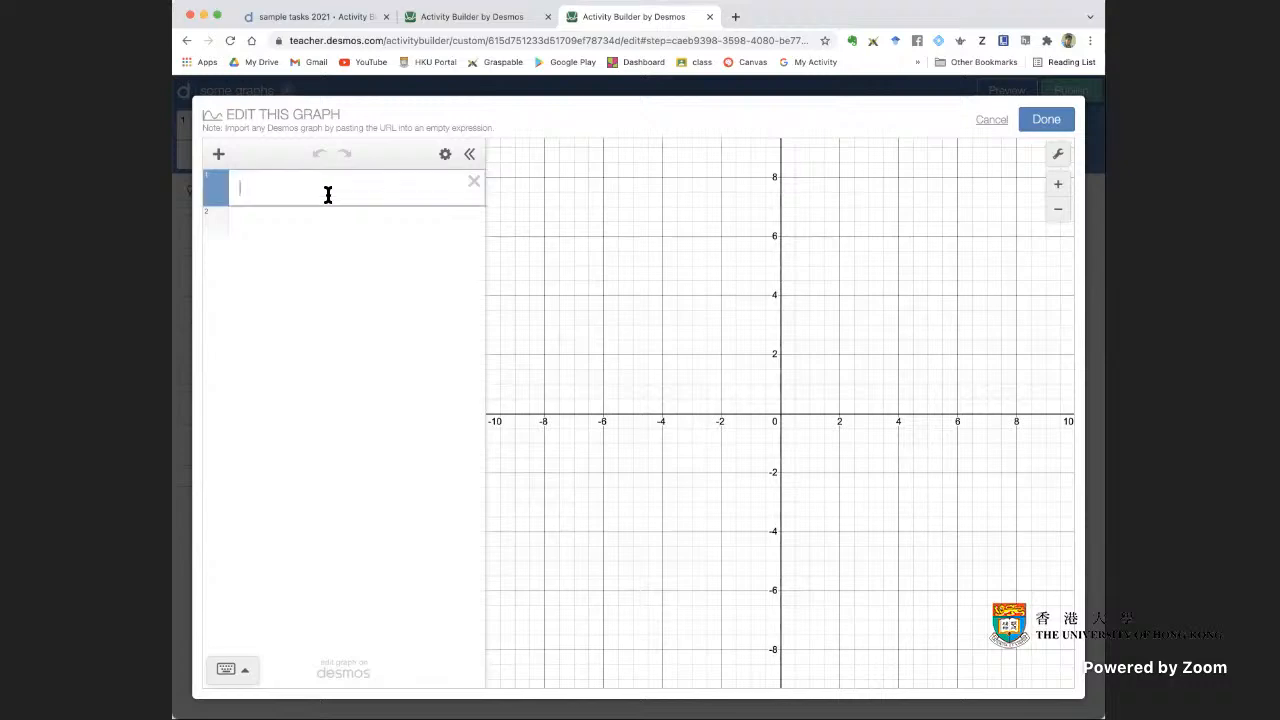
text(f(x)
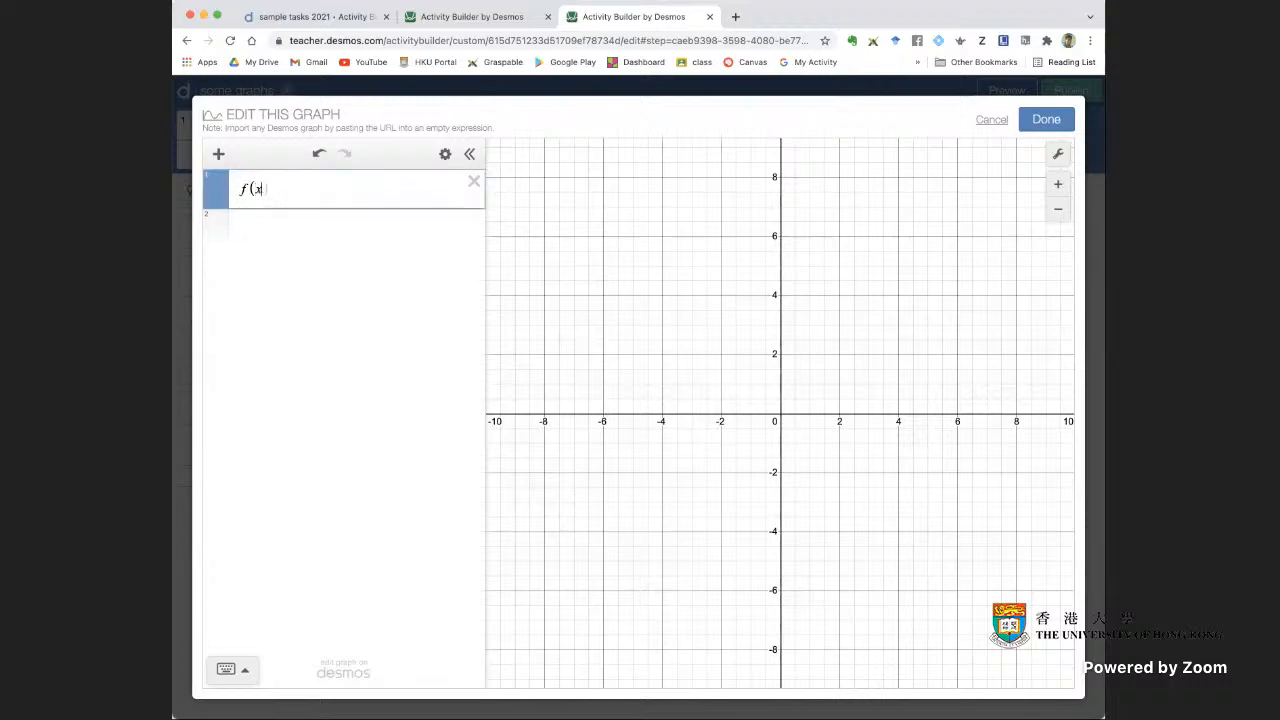
text() = 2^x)
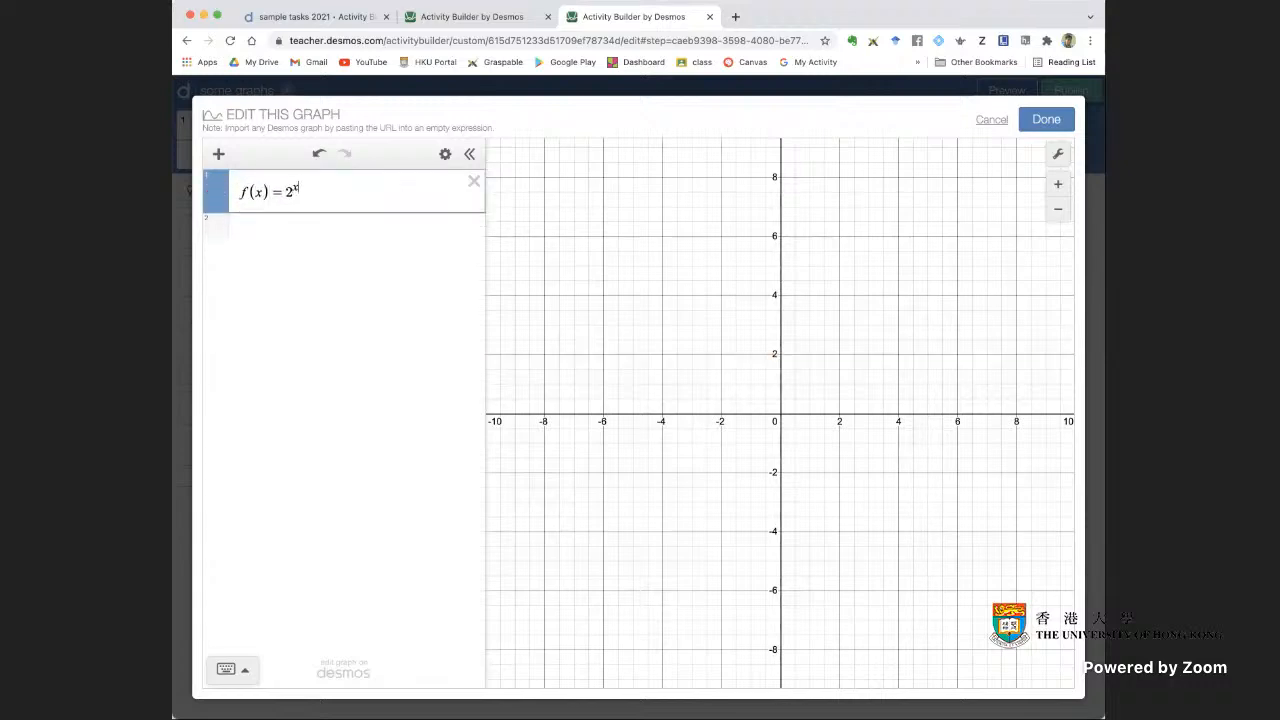
click(338, 234)
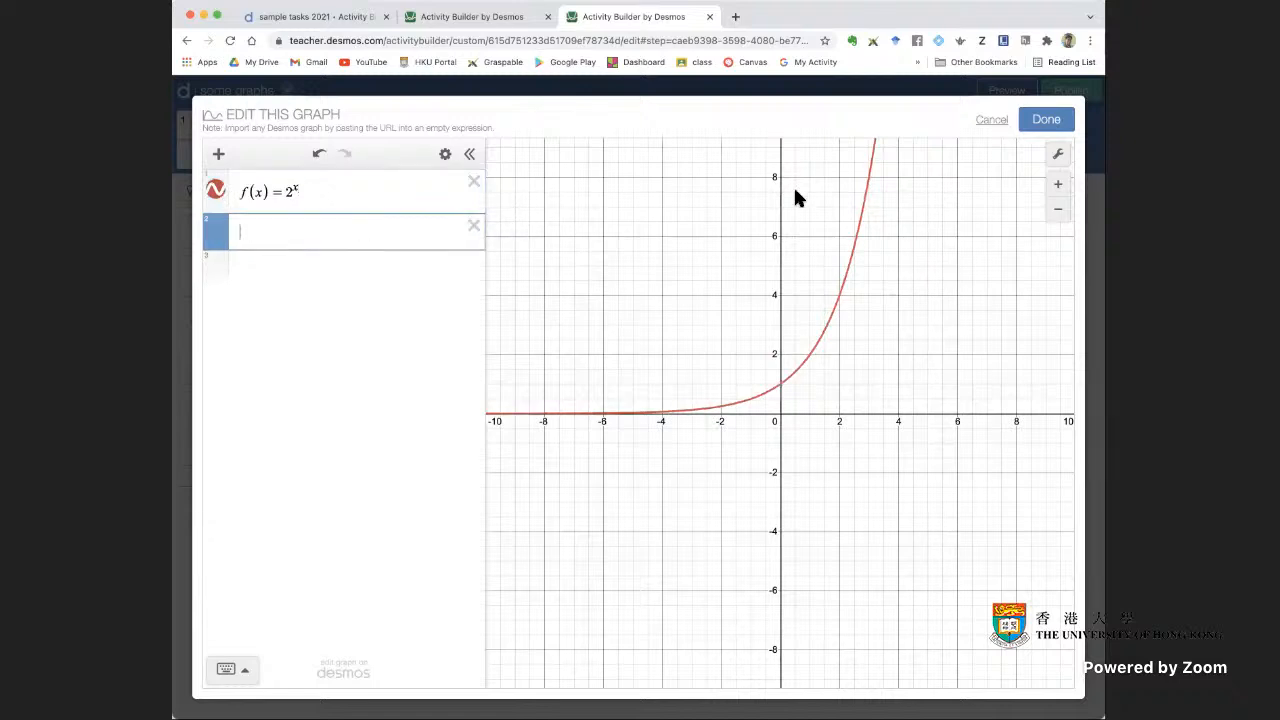
text(instructi)
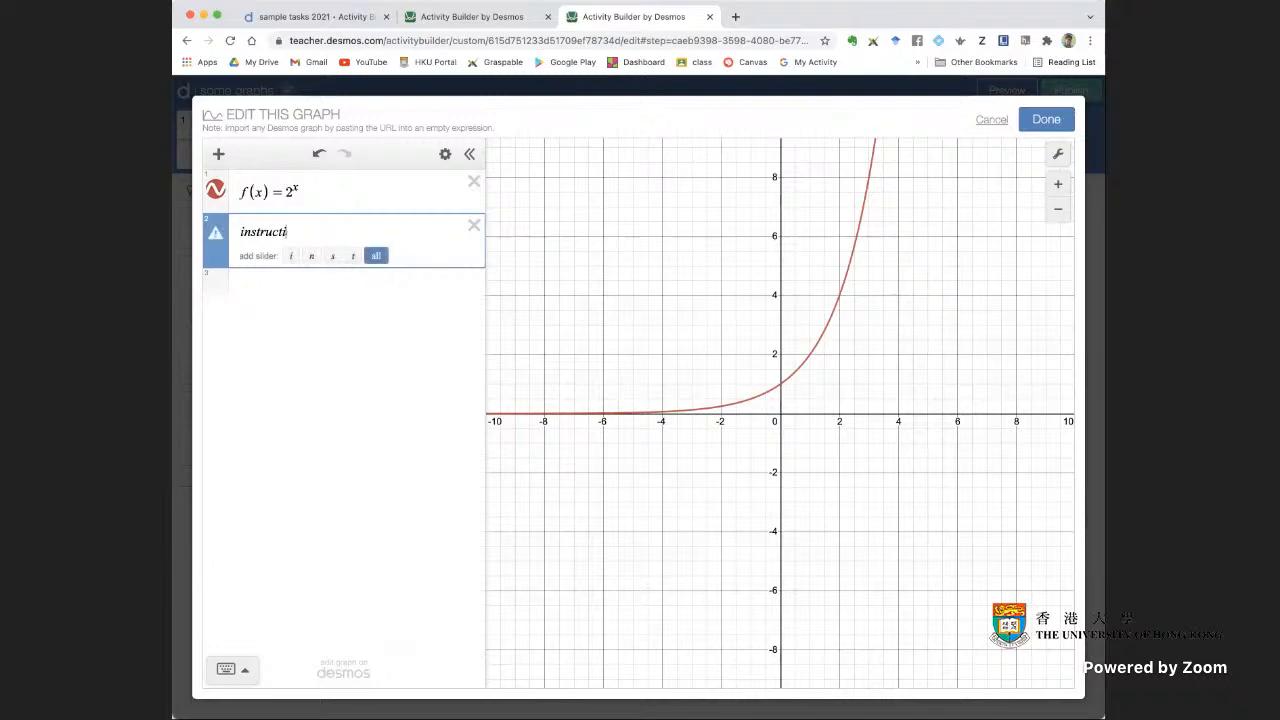
key(BackSpace)
key(BackSpace)
key(BackSpace)
key(BackSpace)
key(BackSpace)
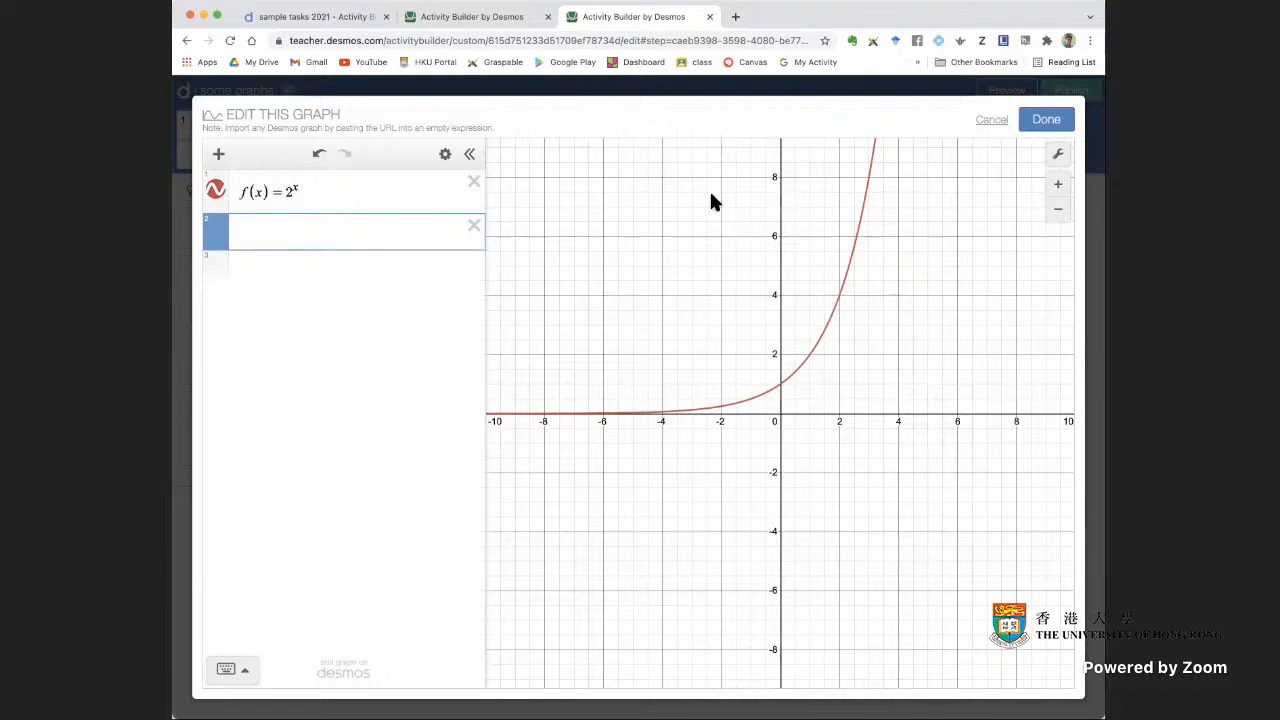
Add an empty note below the function in the graph's expression list, followed by a blank expression line
click(219, 154)
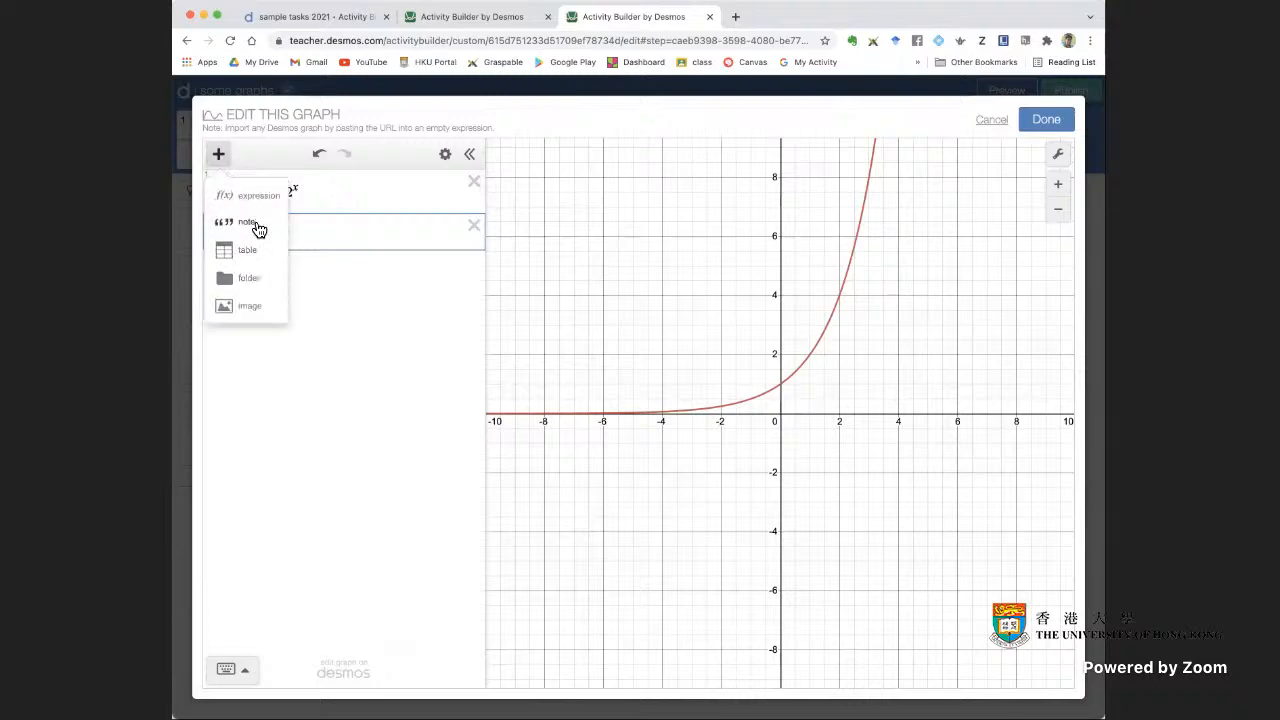
click(248, 222)
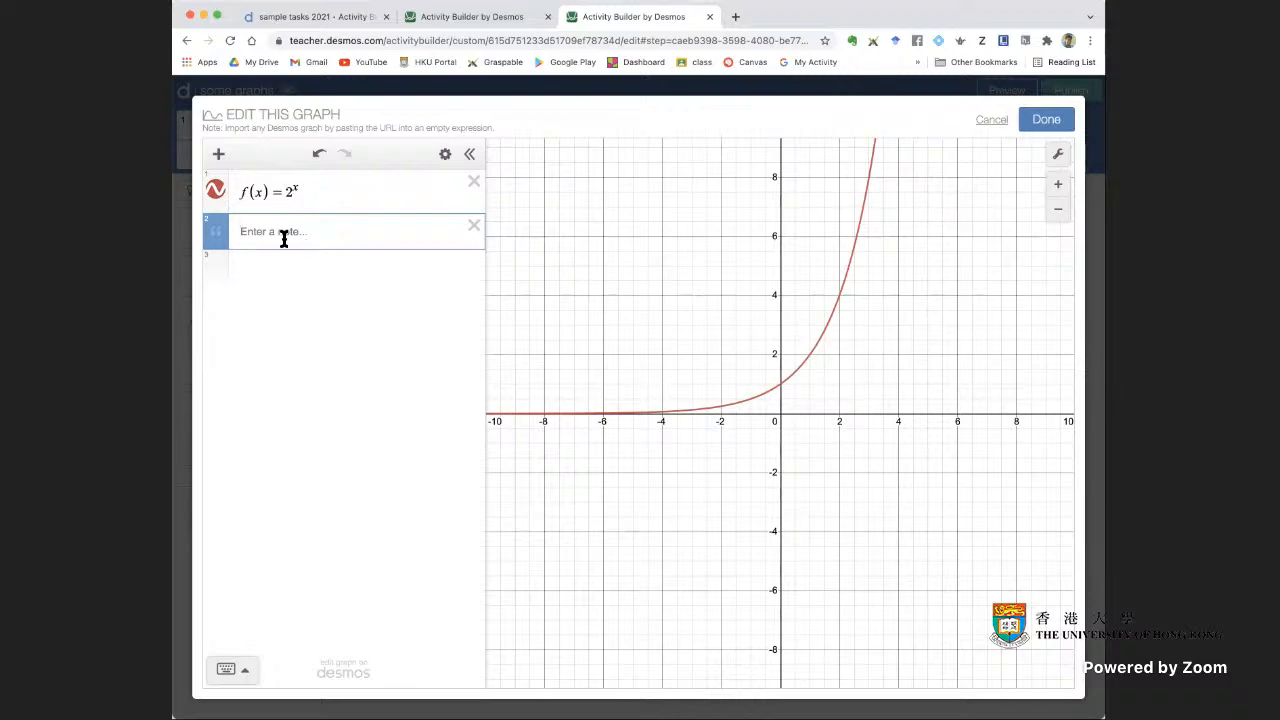
click(309, 267)
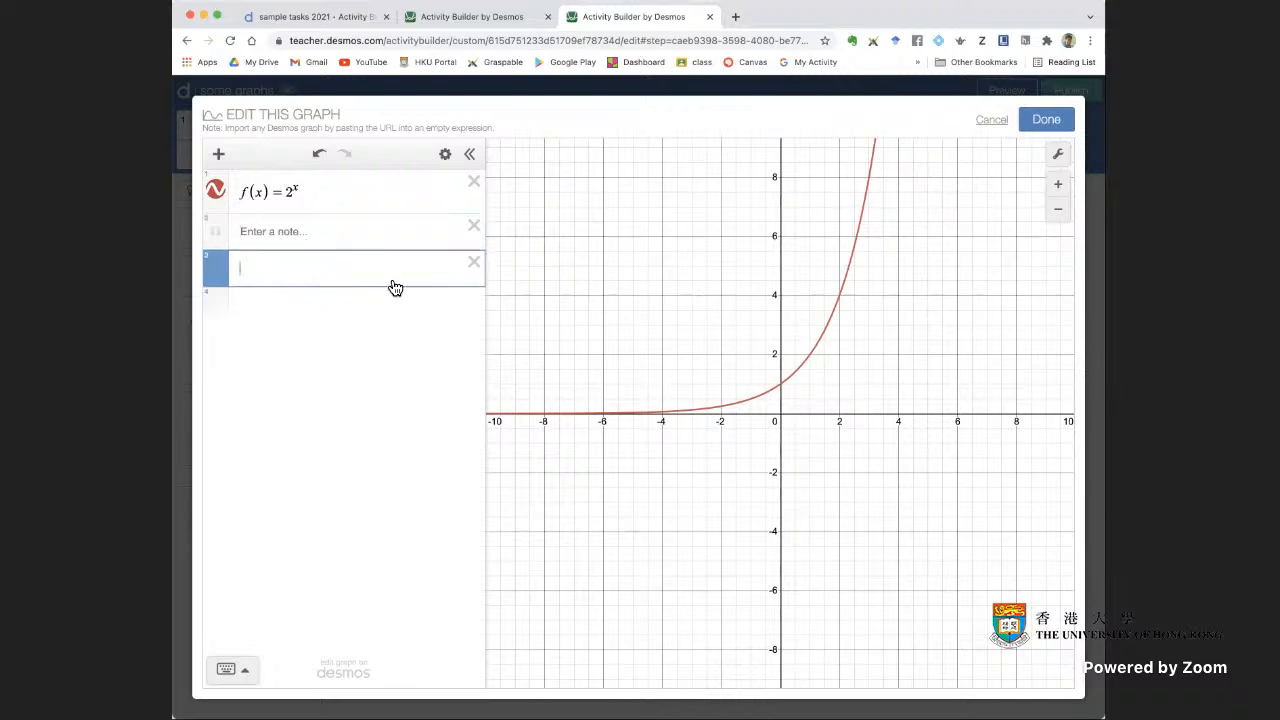
Save the graph edits and check screen 5 in the student preview
click(1047, 121)
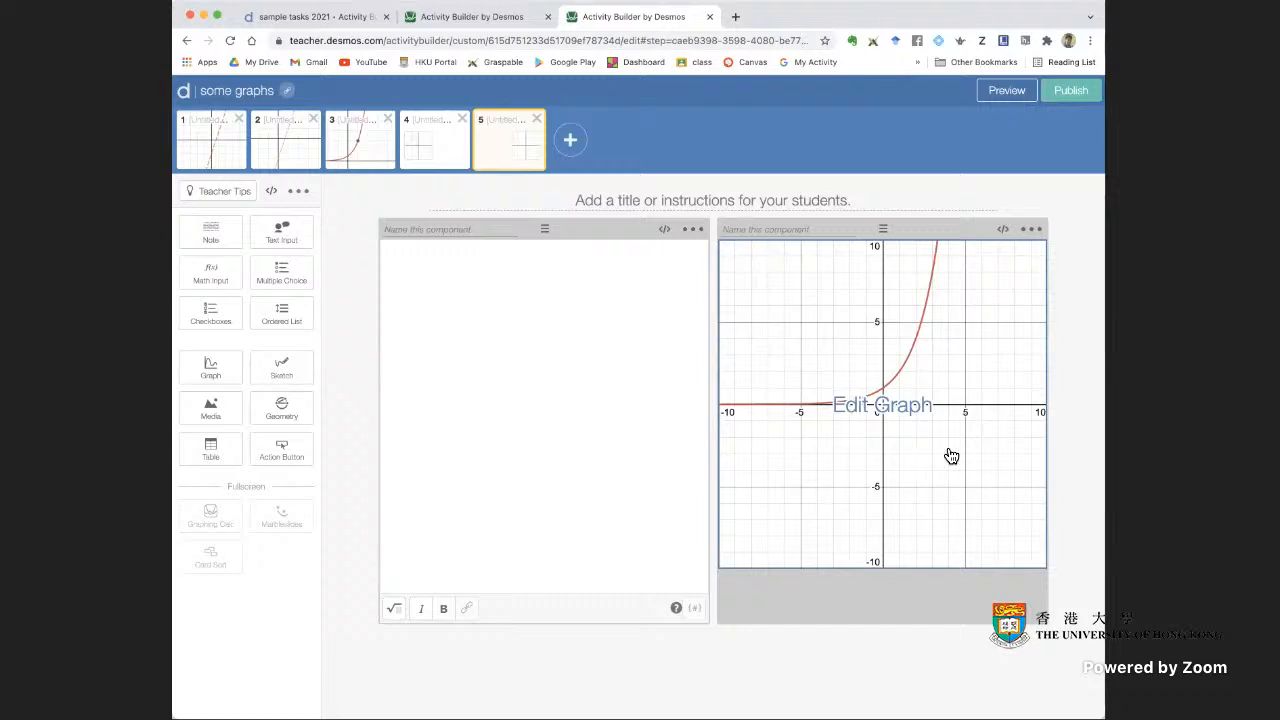
click(1007, 90)
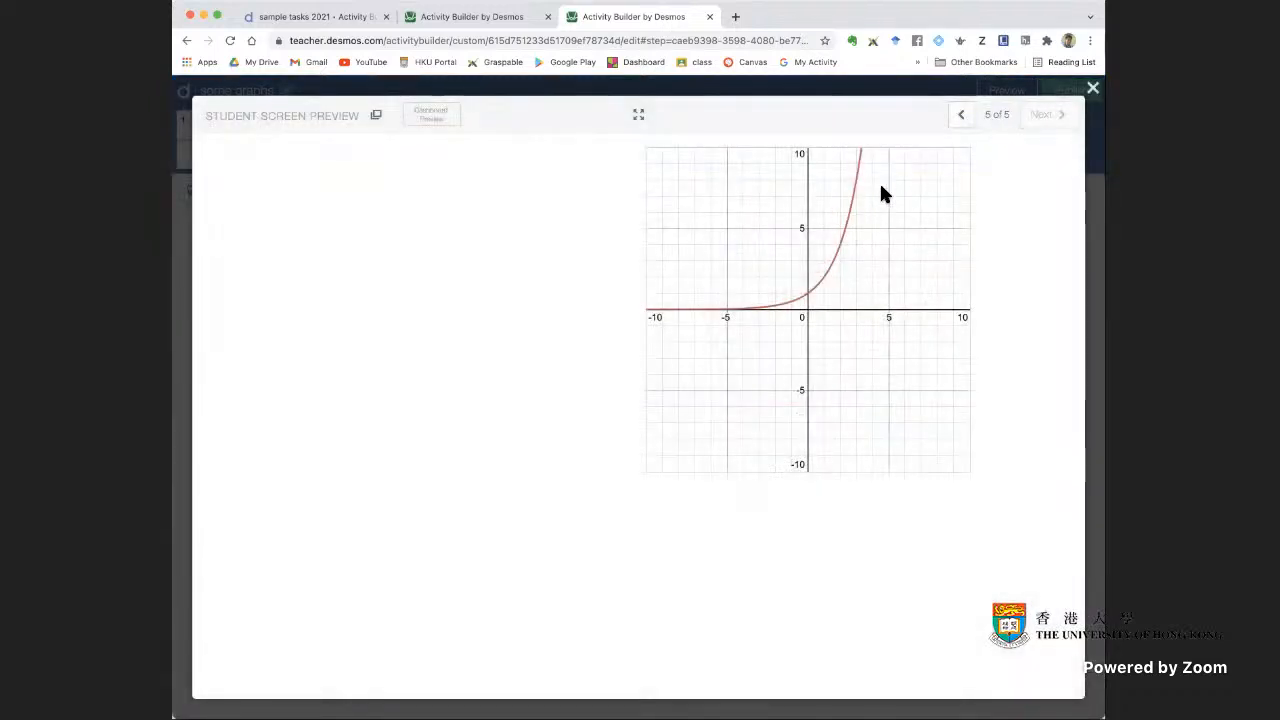
click(1094, 89)
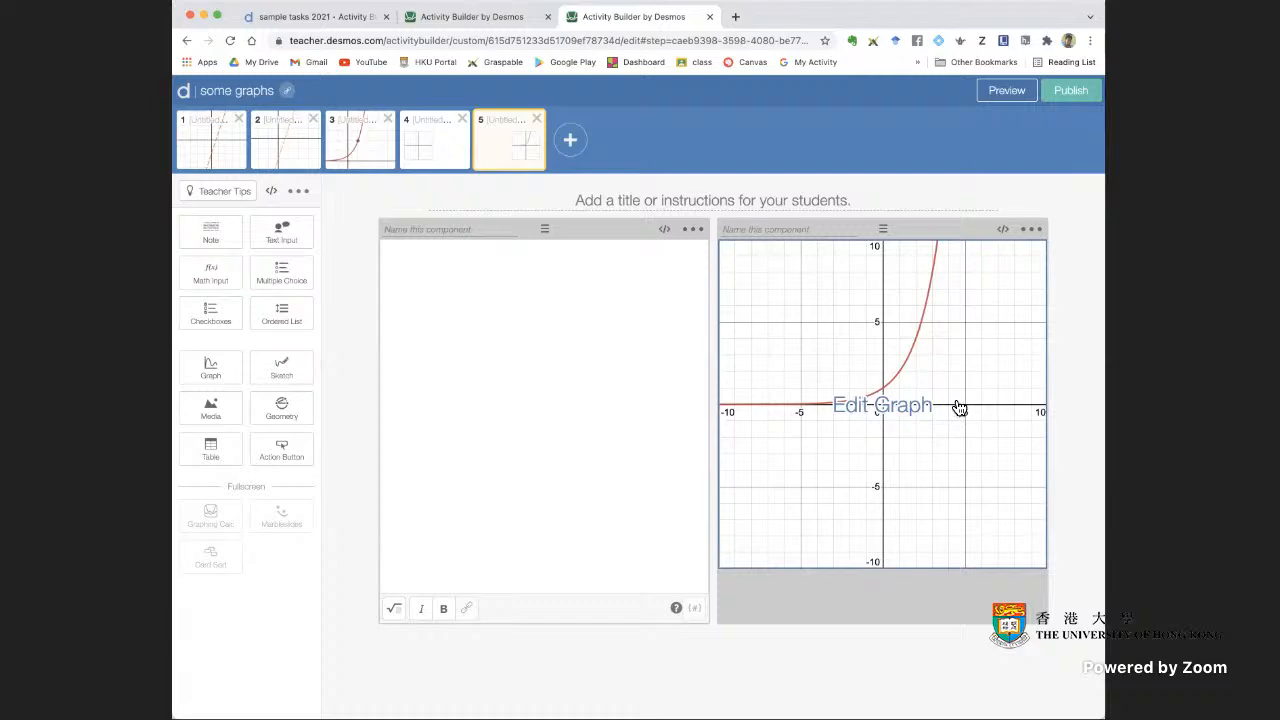
Reopen the screen 5 graph for editing and delete the note below the function
click(910, 394)
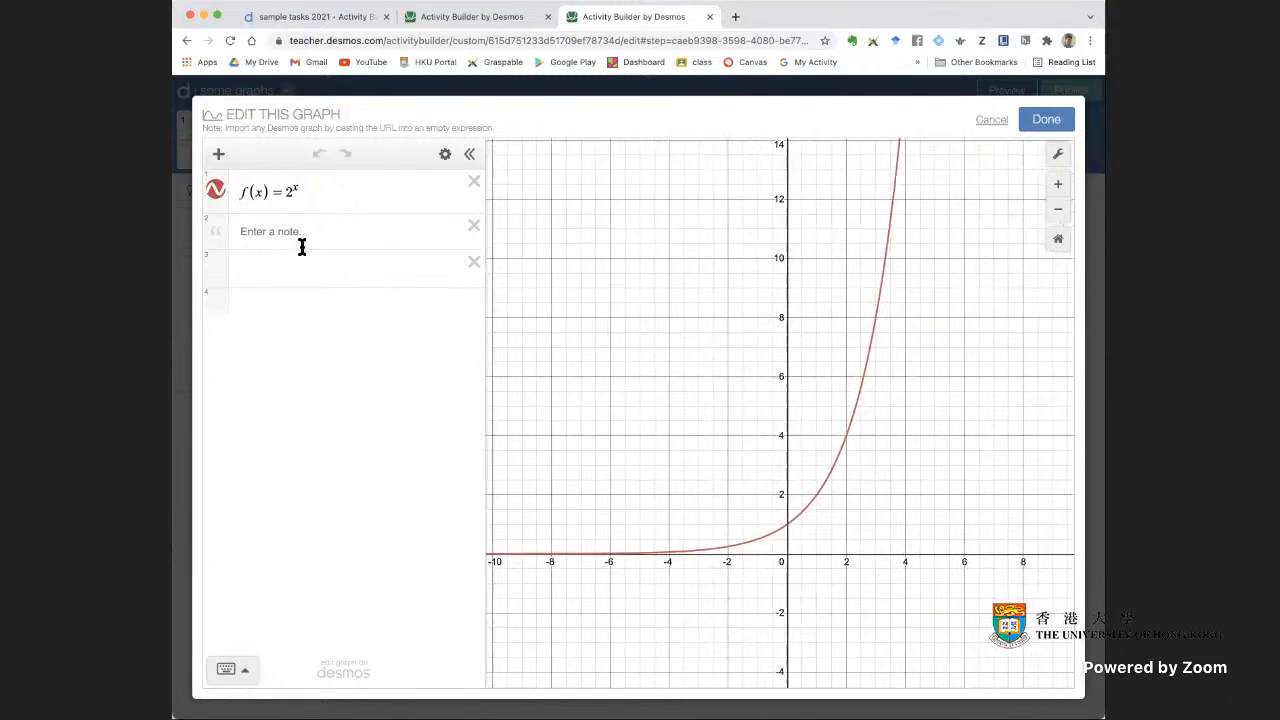
click(318, 232)
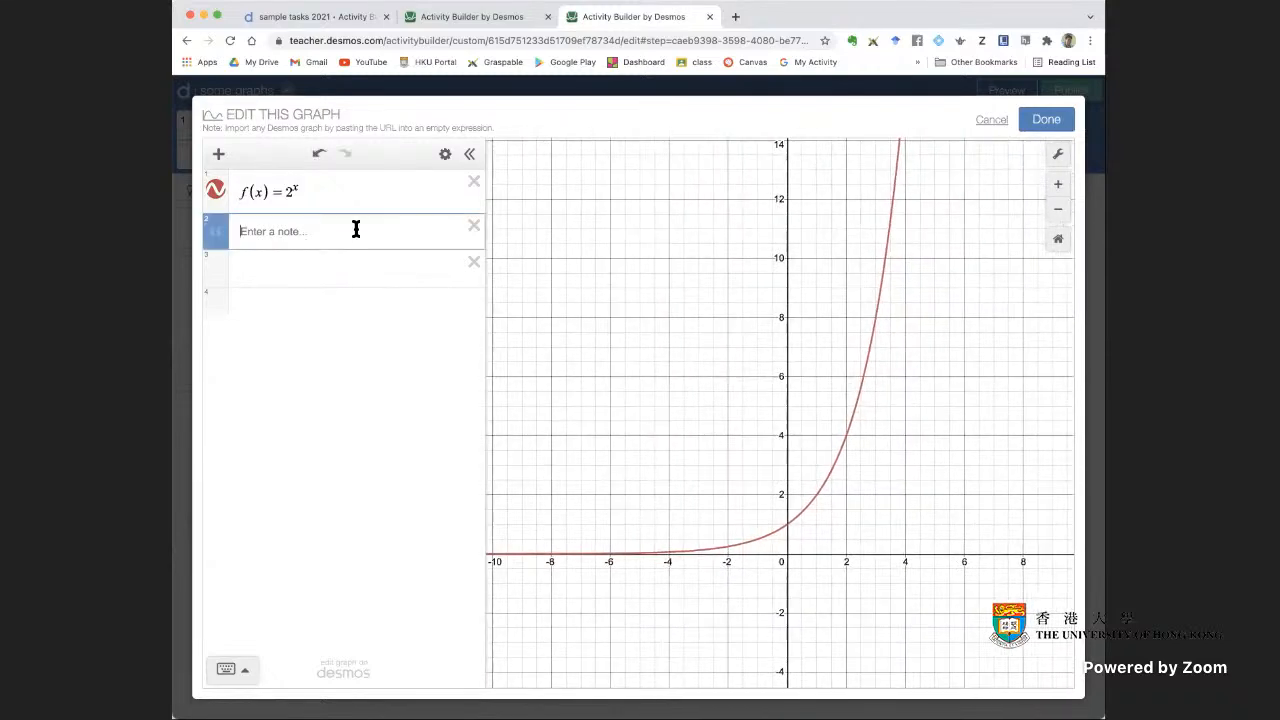
text(()
click(474, 226)
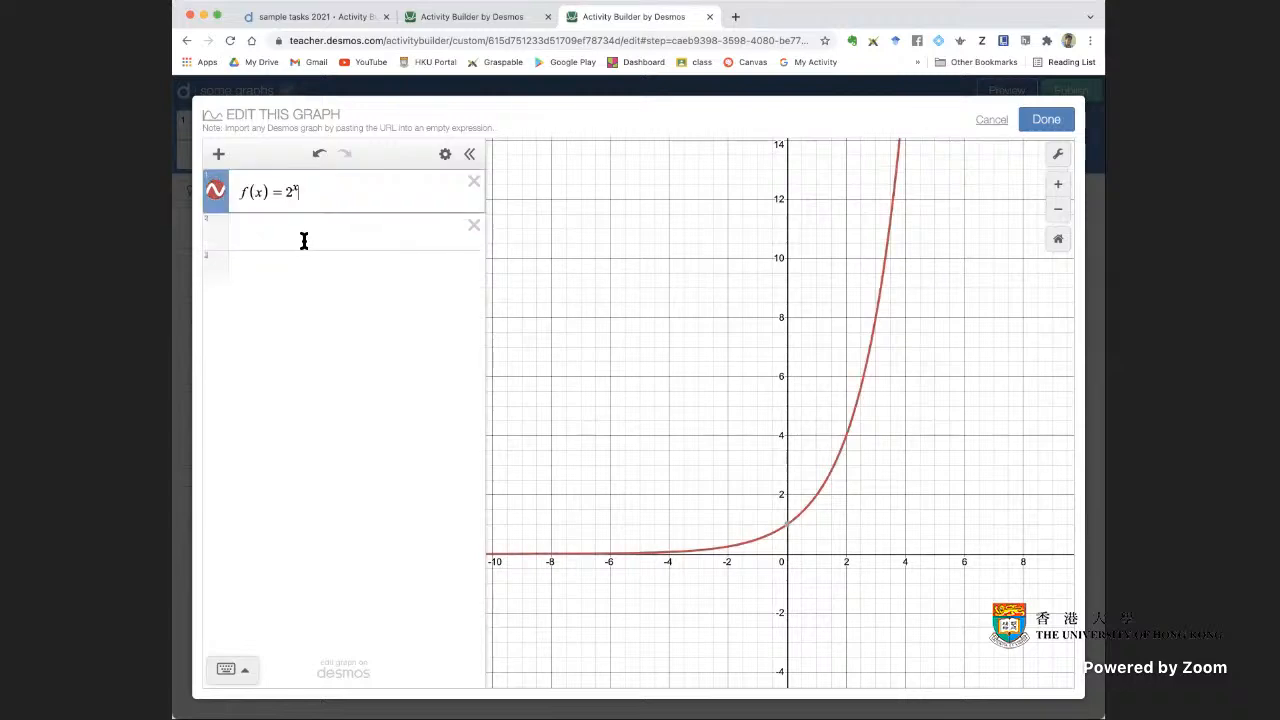
Plot the point (1,2) in the expression line below the function and show its coordinates on the graph
click(312, 234)
text((1,2)
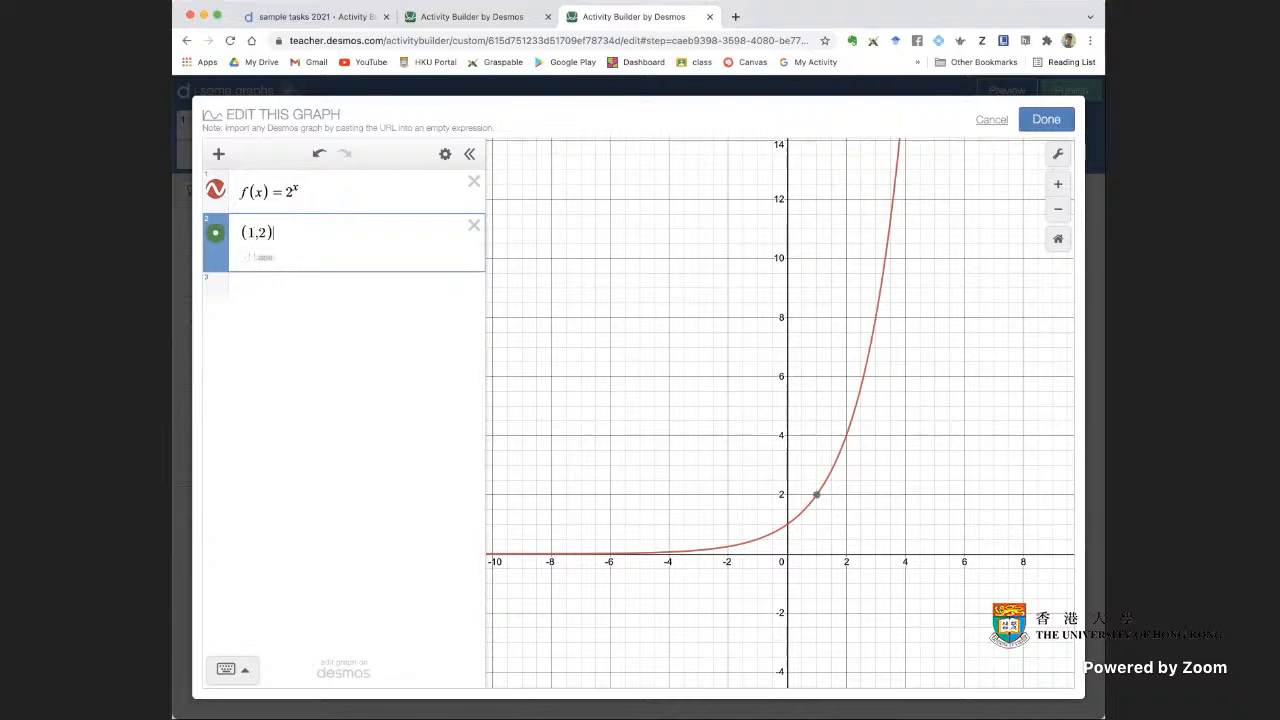
click(745, 447)
click(815, 492)
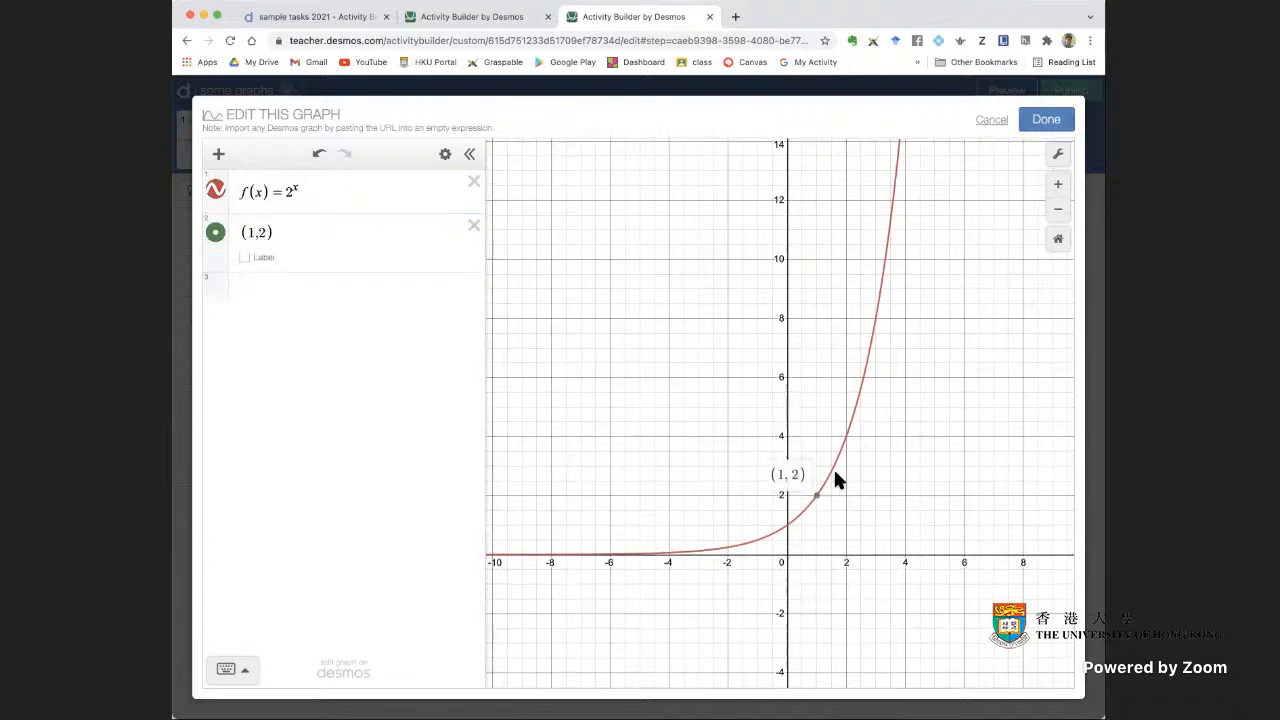
Make the plotted point draggable in all directions and move it to about (4.65, 10.64)
click(222, 244)
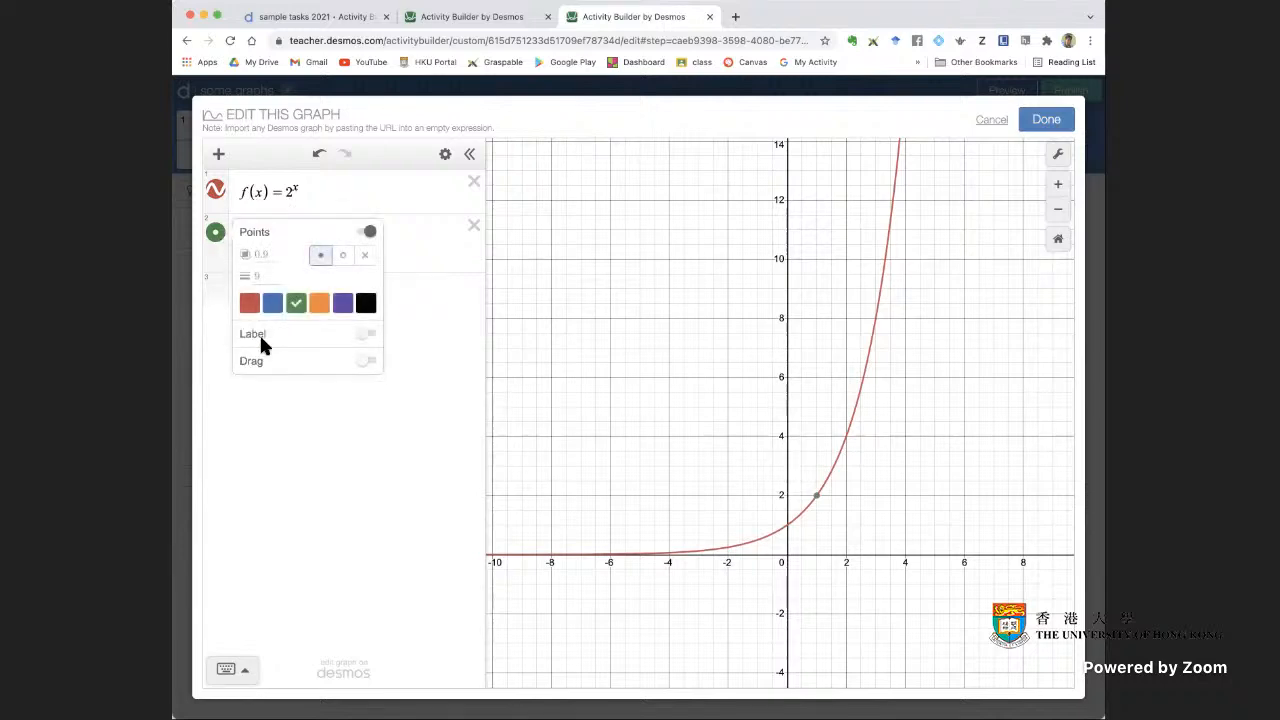
click(369, 361)
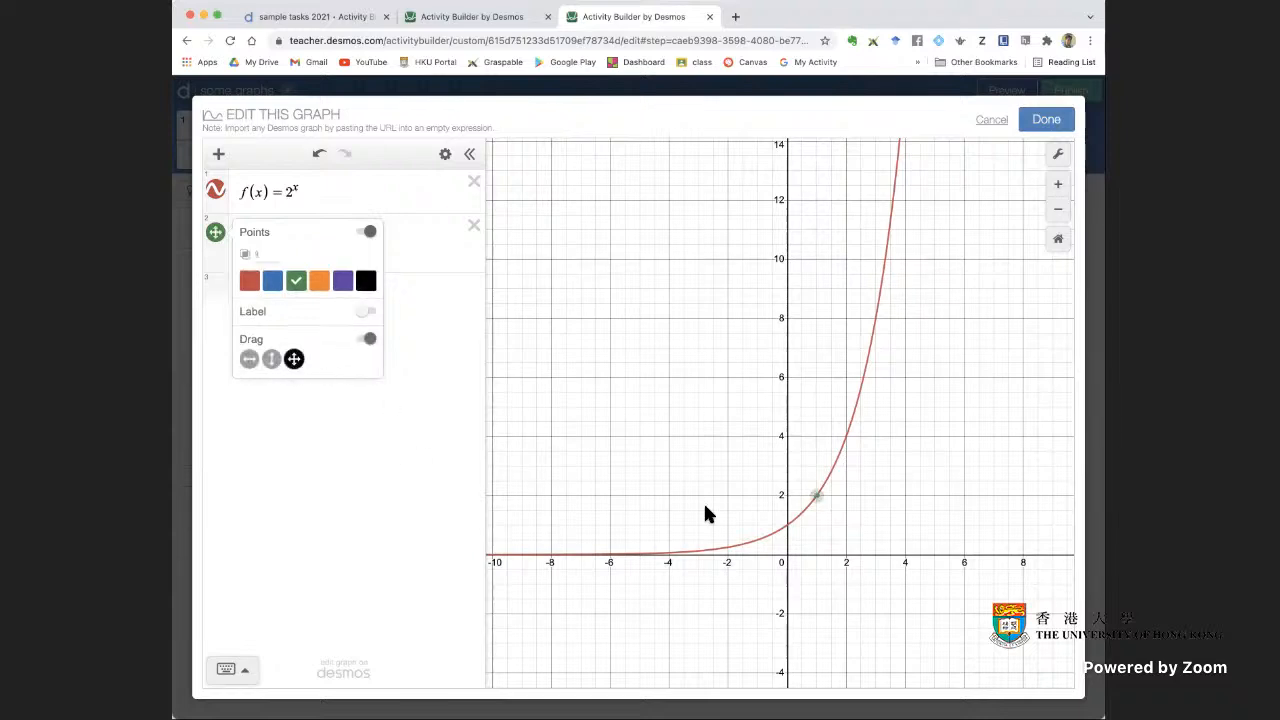
drag(817, 497, 909, 321)
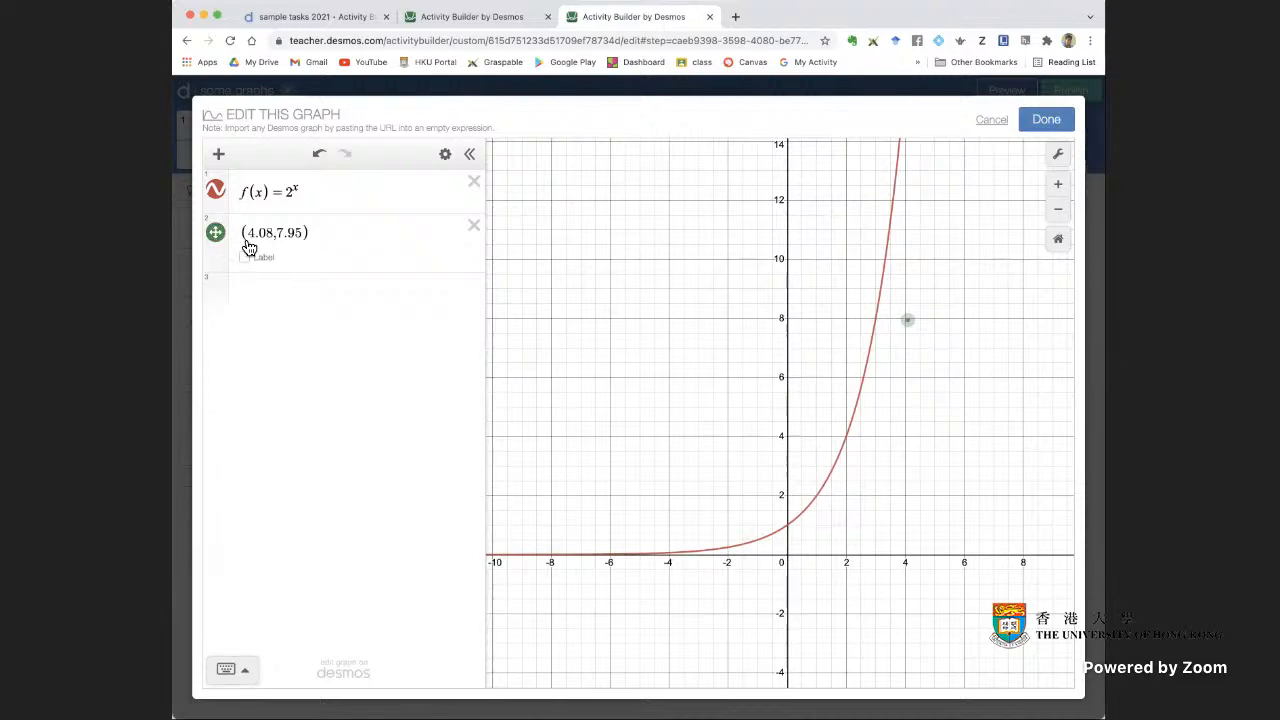
drag(911, 323, 923, 246)
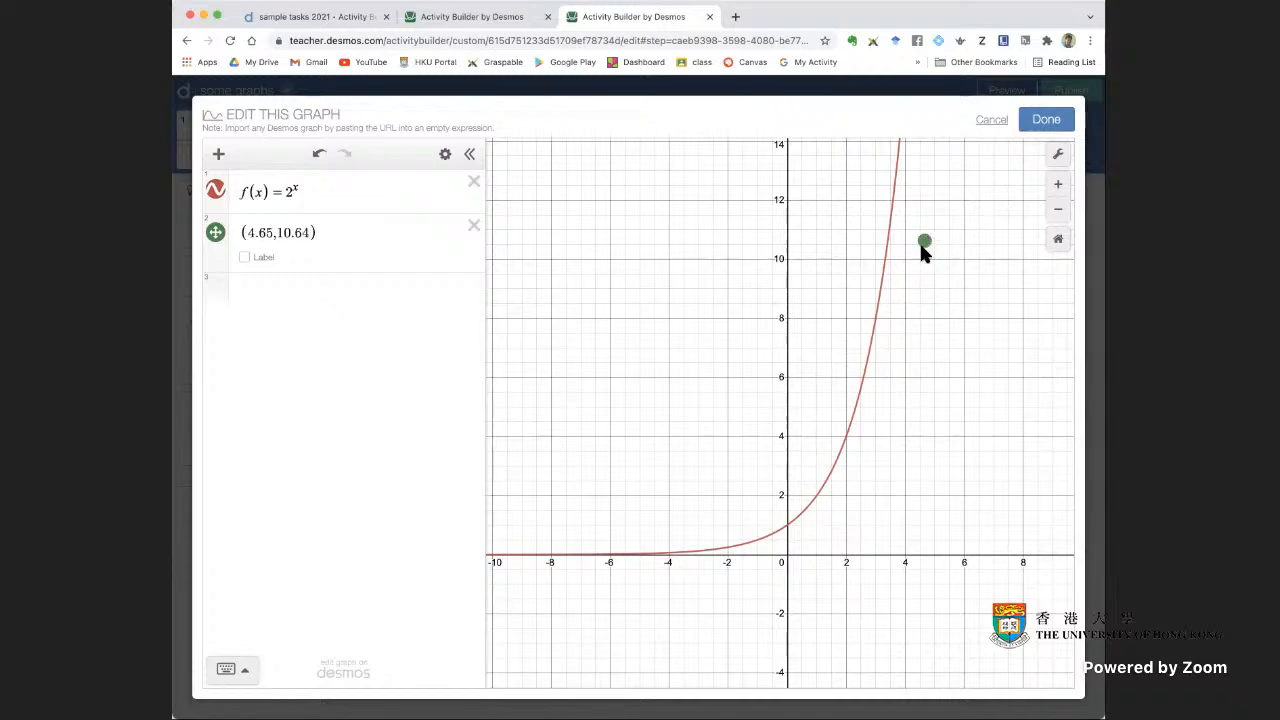
Turn on the plotted point's label with the text "graph" and move the point to about (4.9, 11.1)
click(247, 262)
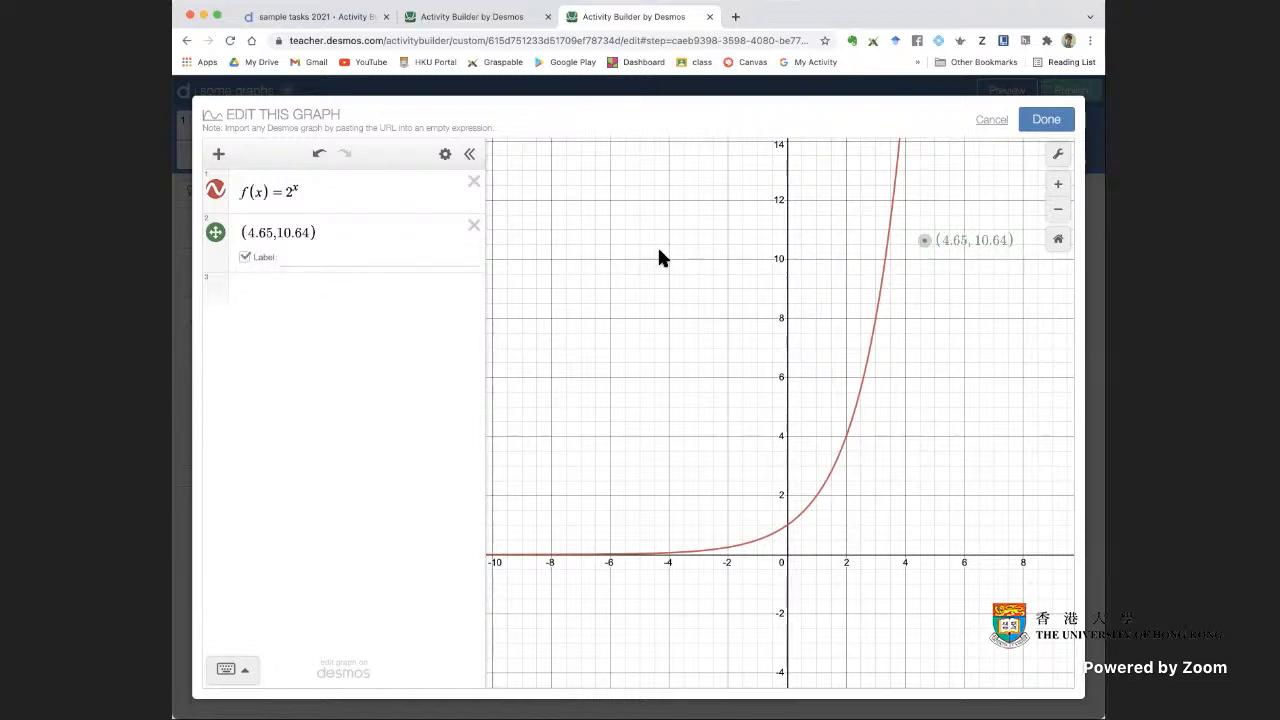
click(316, 258)
text(A)
key(BackSpace)
text(graph)
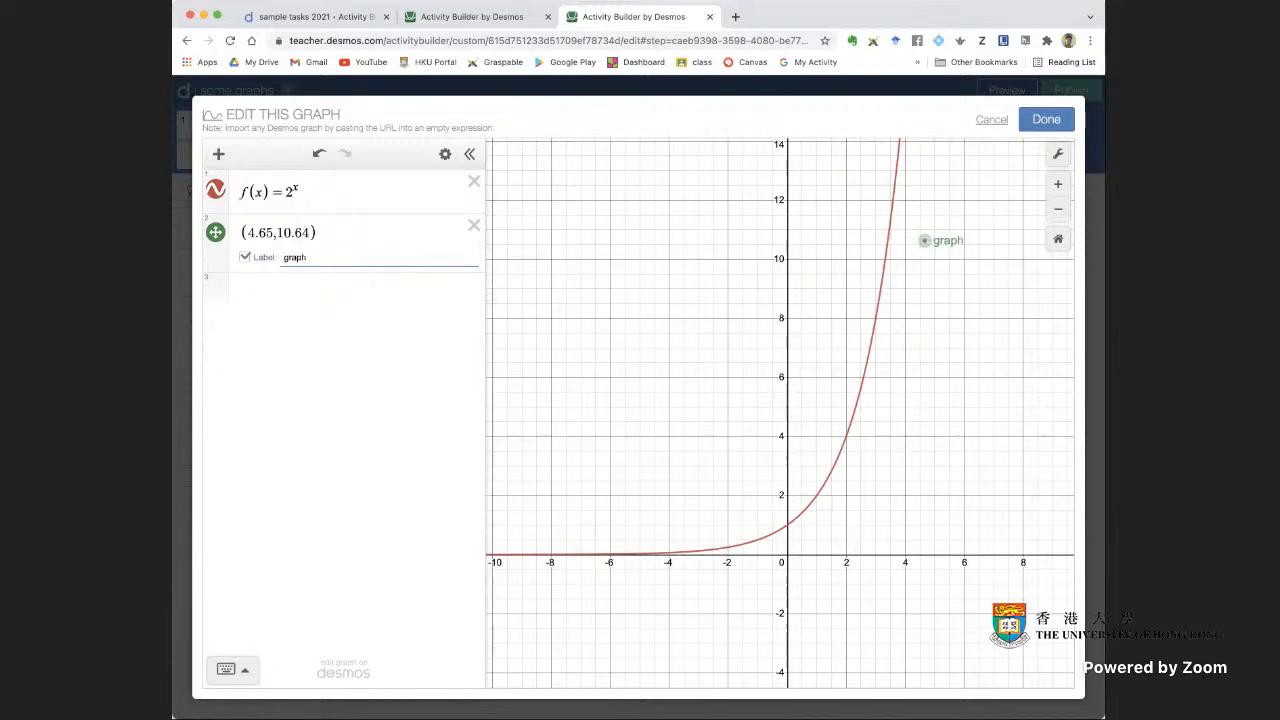
click(922, 329)
mouse_move(935, 250)
mouse_down()
mouse_move(929, 271)
mouse_move(940, 236)
mouse_up()
Replace the point's label with "y=2^x" and move the point to about (5.89, 11.92)
click(313, 256)
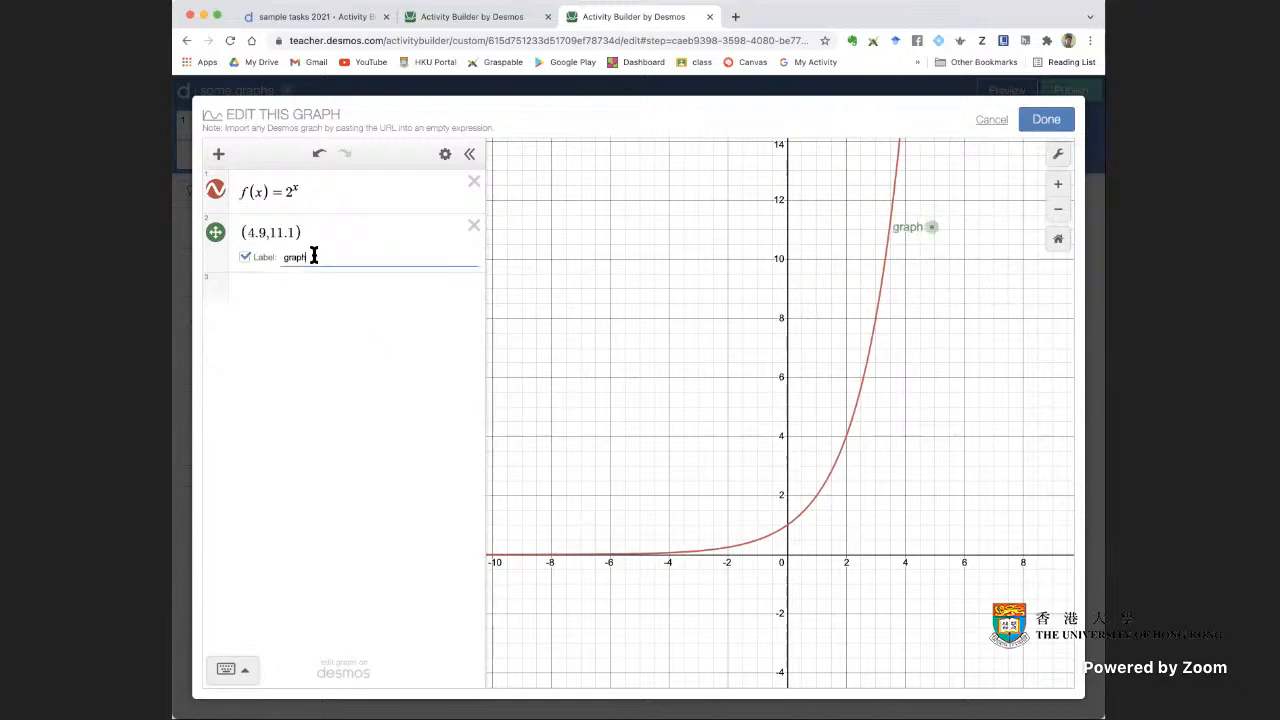
key(BackSpace)
key(BackSpace)
key(BackSpace)
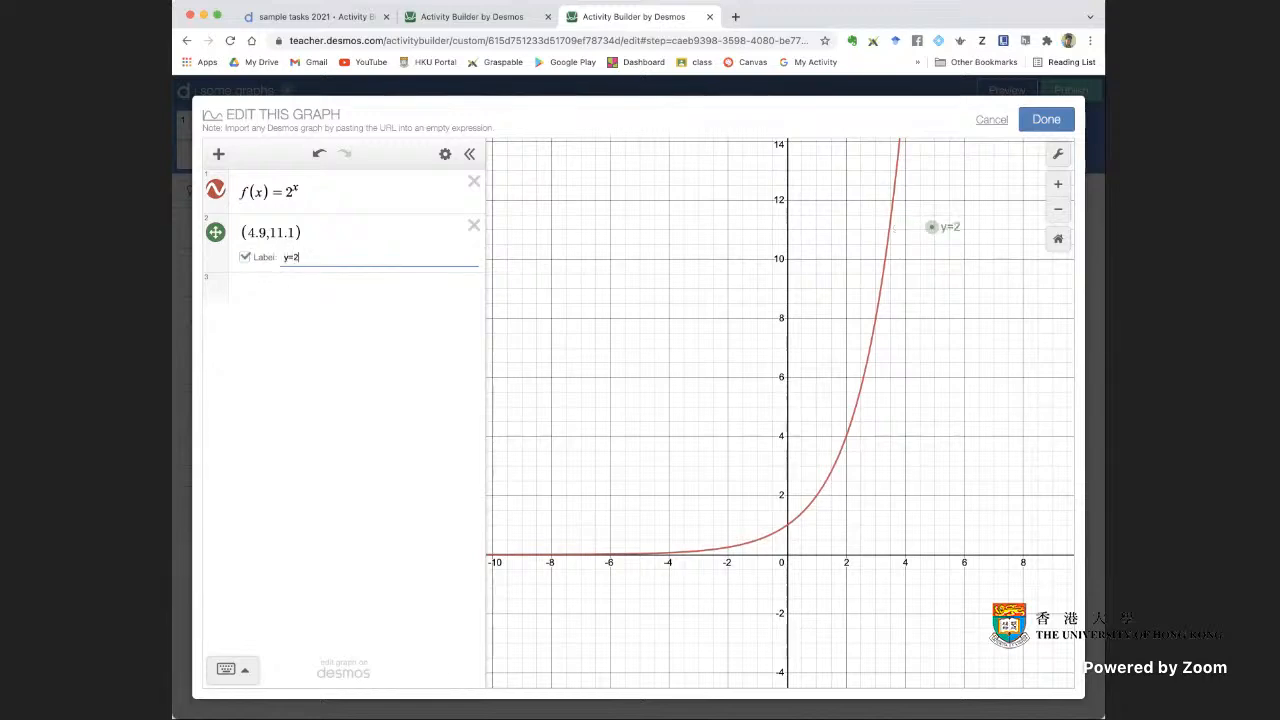
text(y=2^x)
drag(941, 229, 948, 202)
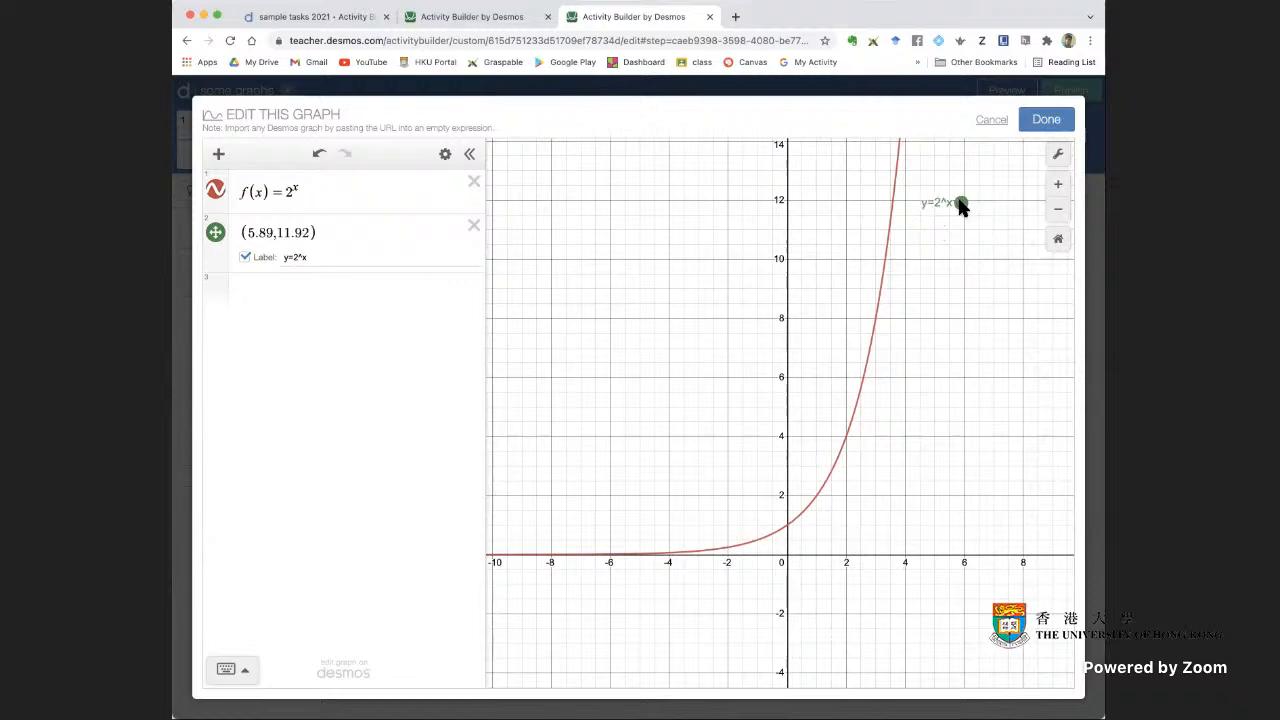
Recolour the labelled point red and enclose its label in backticks as `y=2^x` for math formatting
click(218, 240)
click(433, 332)
click(284, 257)
text(`)
text(`)
Move the labelled point to about (6.38, 12.35), hide its marker while keeping the label, and save the graph
mouse_move(958, 204)
mouse_down()
mouse_move(957, 225)
mouse_move(927, 236)
mouse_move(974, 235)
mouse_move(948, 189)
mouse_move(937, 236)
mouse_move(952, 216)
mouse_move(974, 223)
mouse_move(963, 203)
mouse_move(989, 209)
mouse_move(967, 212)
mouse_move(979, 206)
mouse_up()
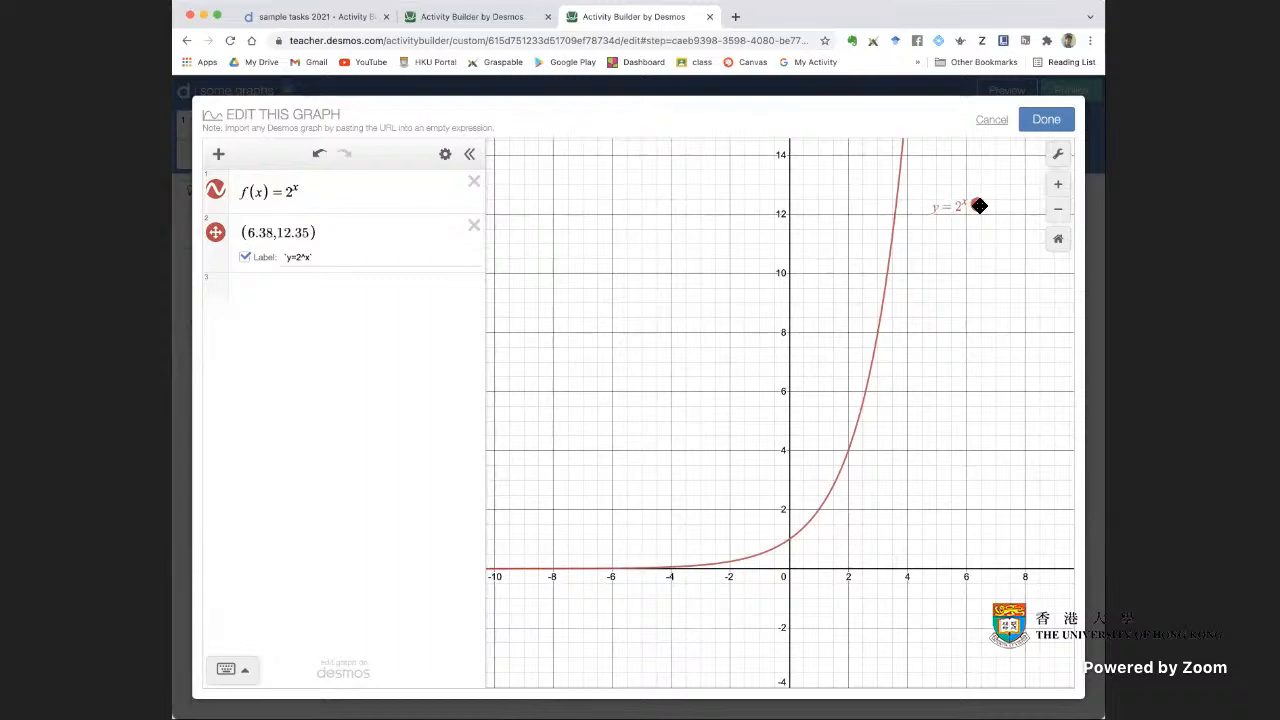
click(220, 241)
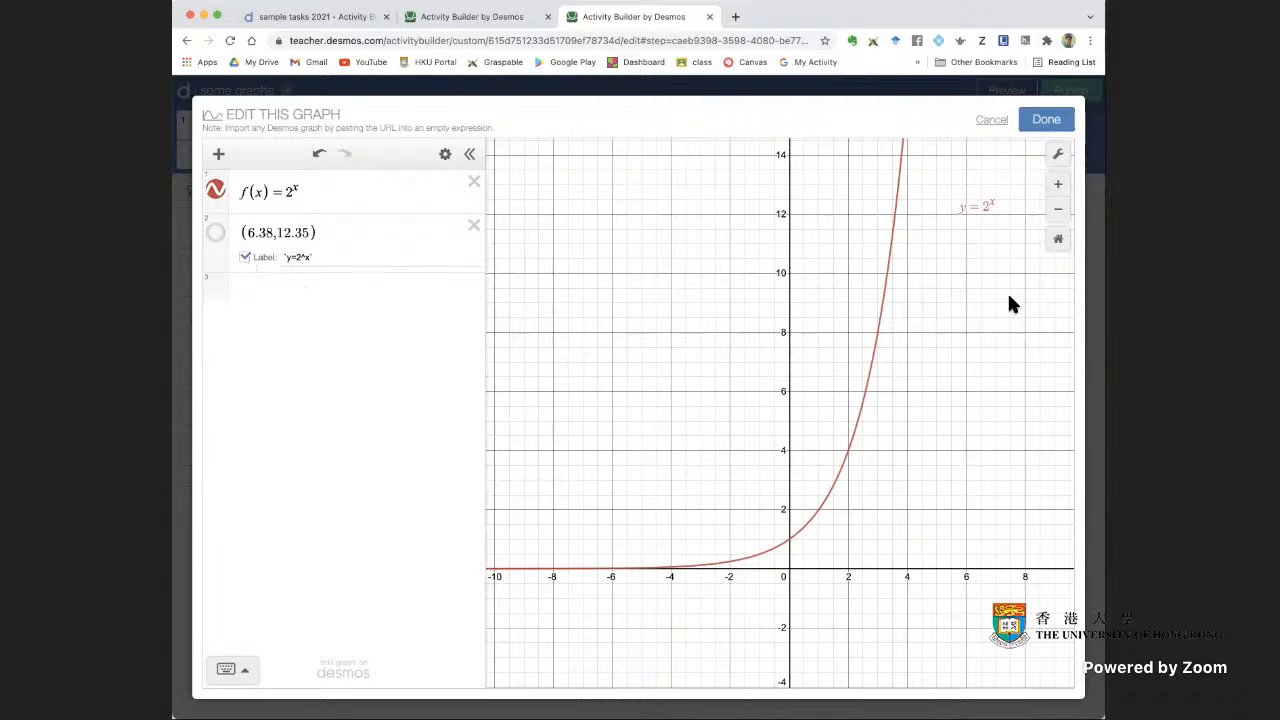
click(1063, 127)
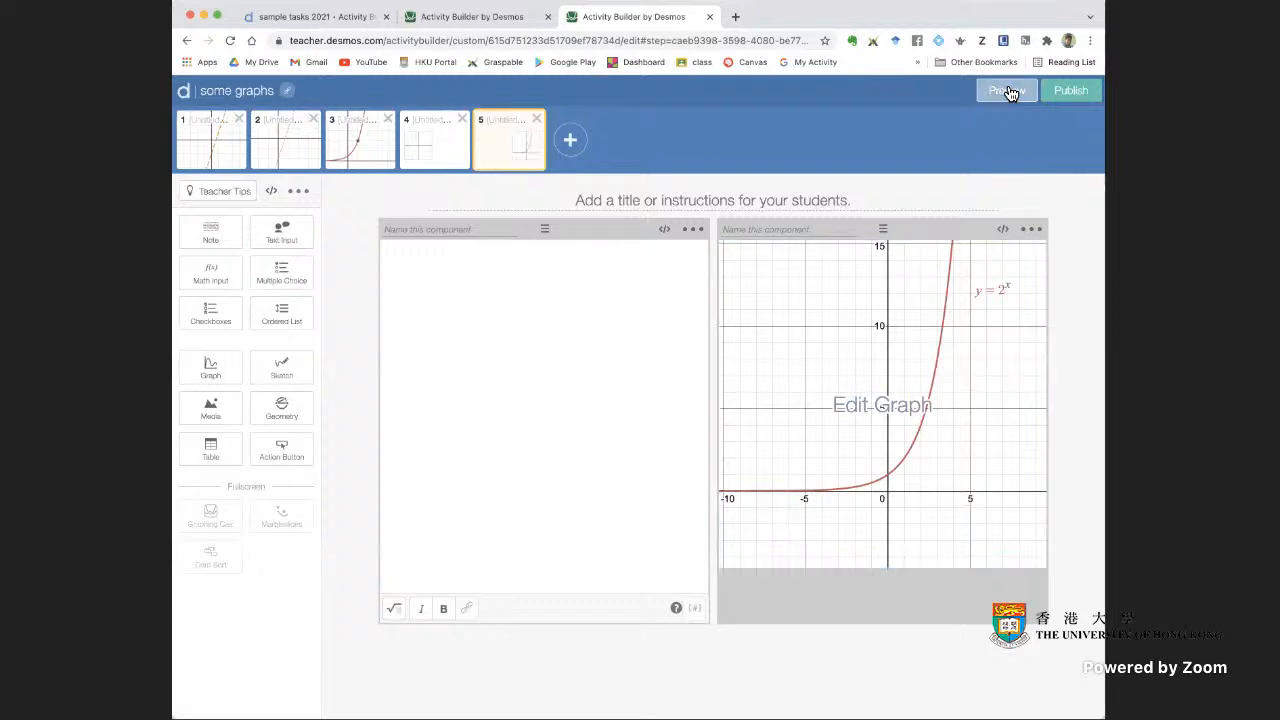
Test moving the y = 2^x label on the screen 5 graph in the student preview
click(1008, 91)
drag(918, 206, 911, 197)
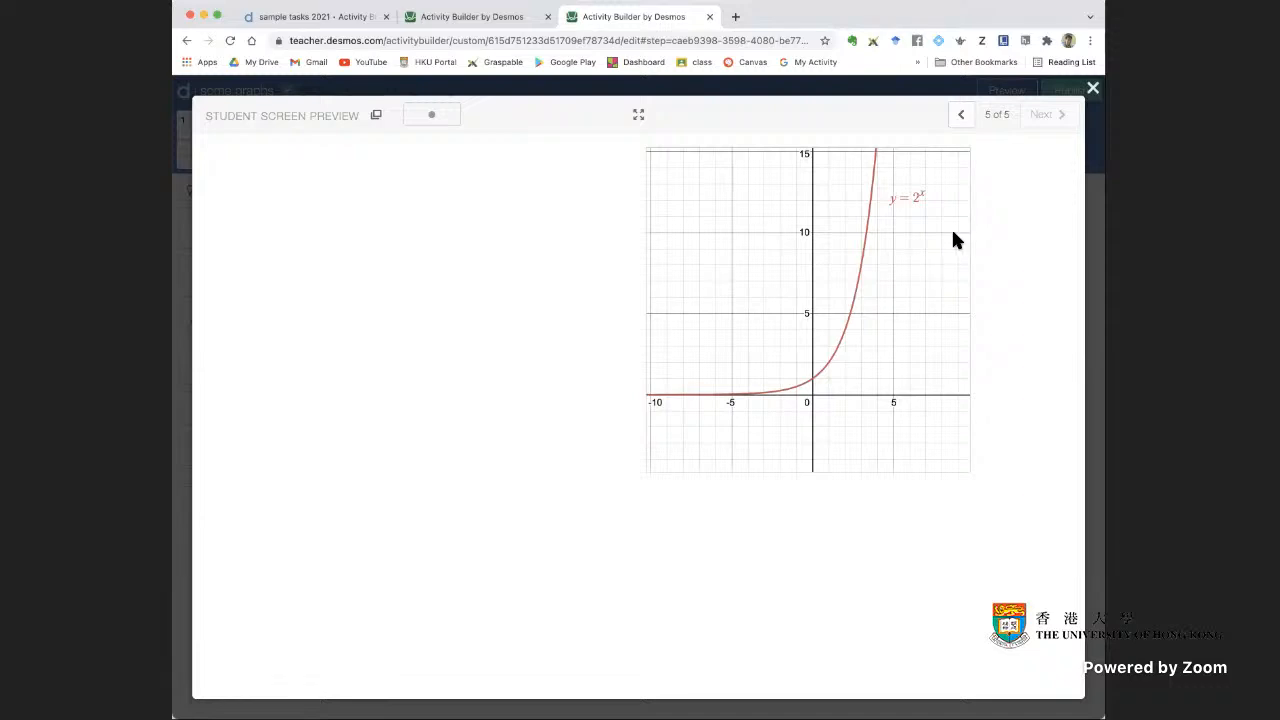
click(1093, 88)
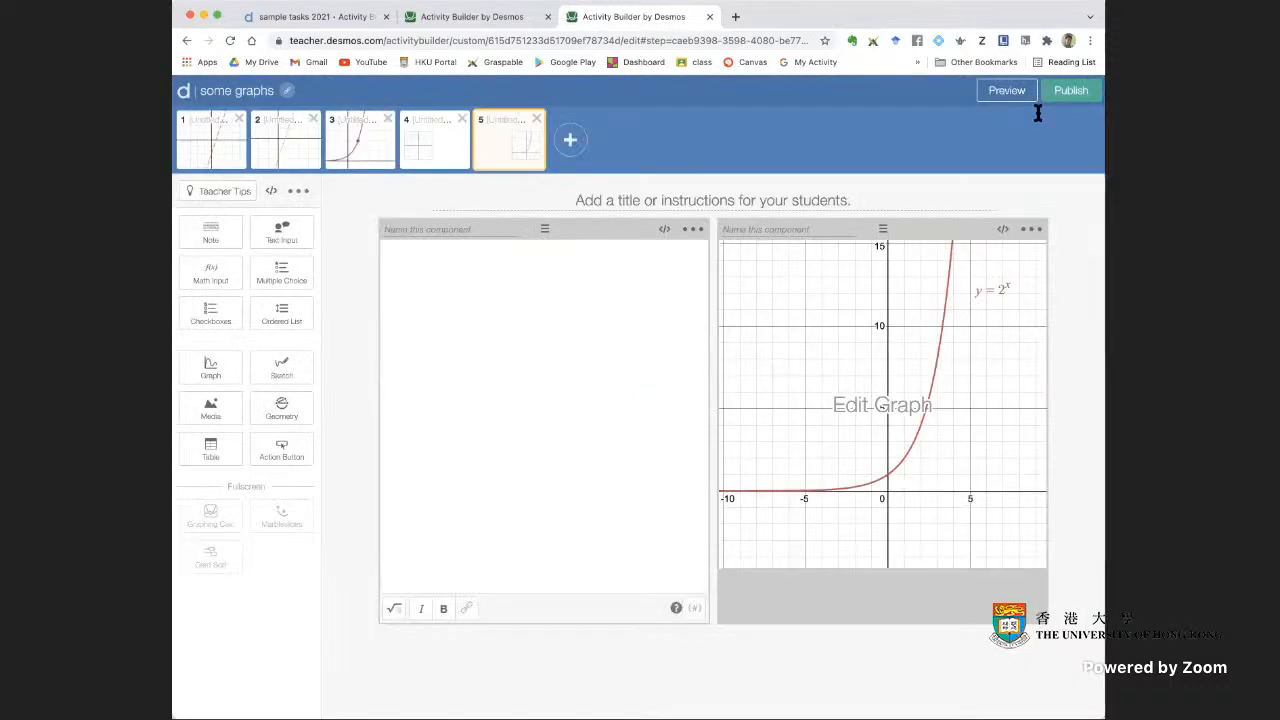
Write "Sketch the graph of y = 3^x" in the screen 5 note, entering the equation as math
click(522, 352)
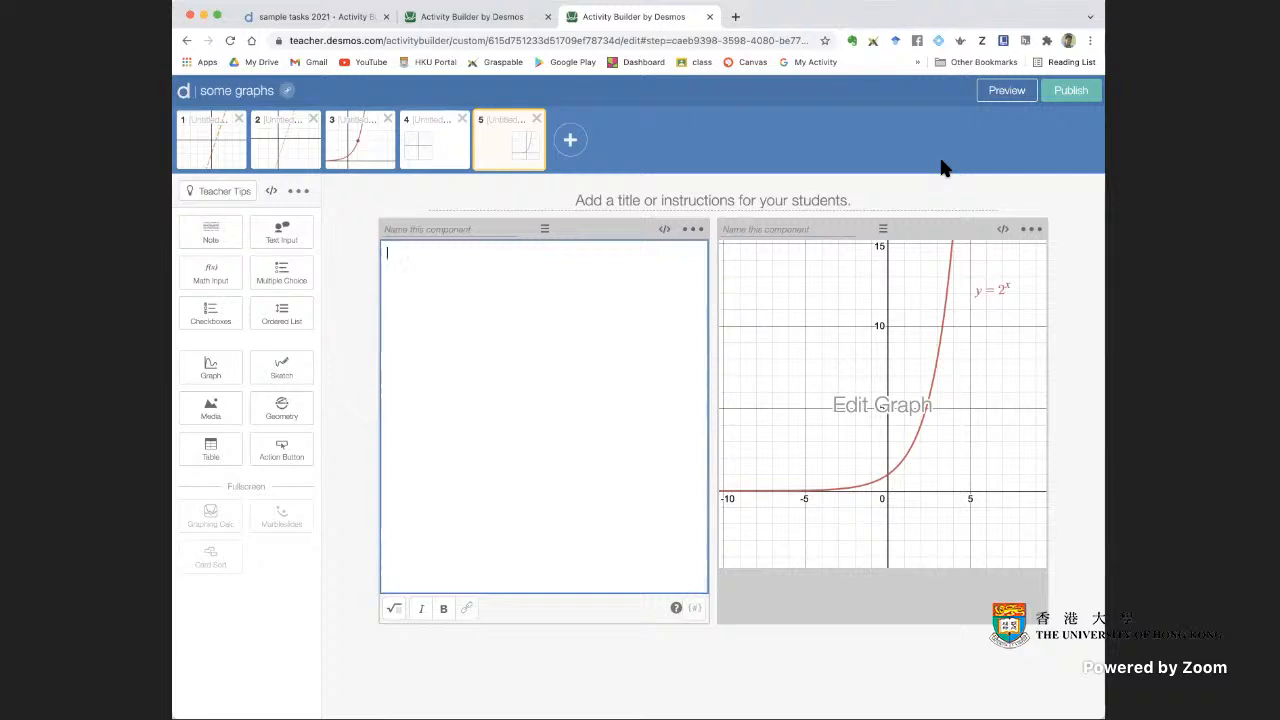
text(Sketch the graph of)
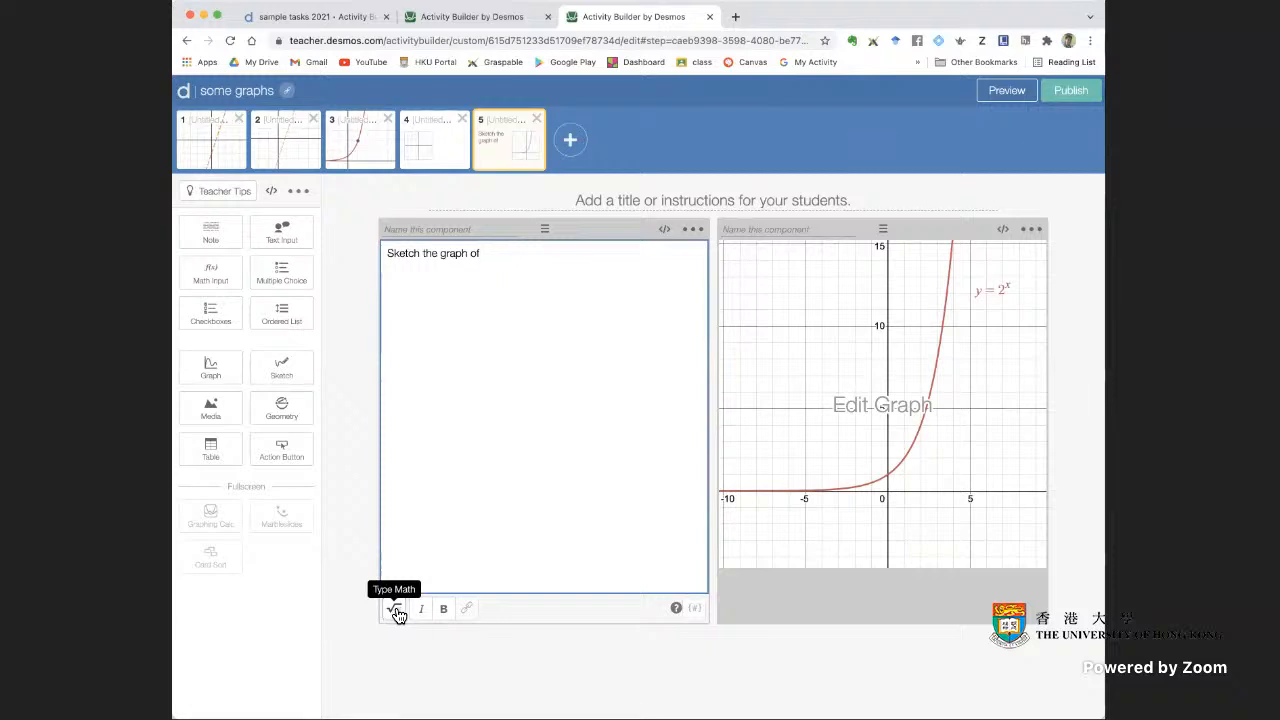
click(397, 610)
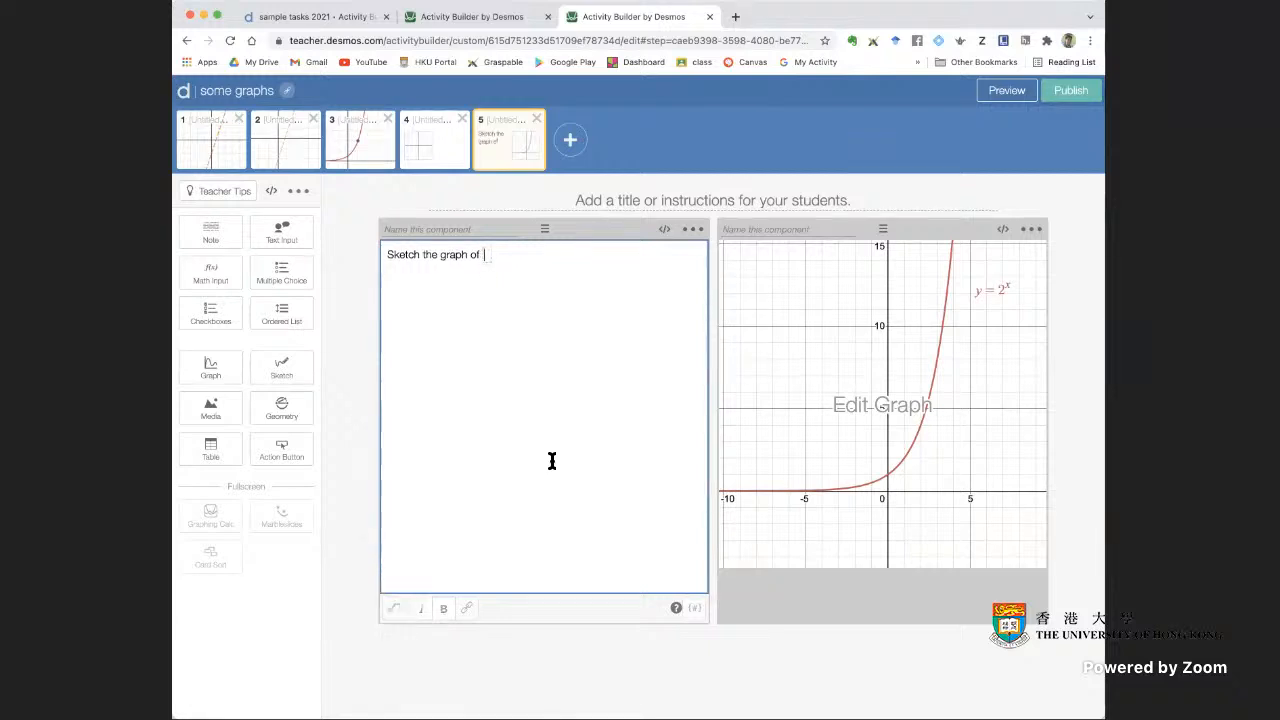
text(y=3)
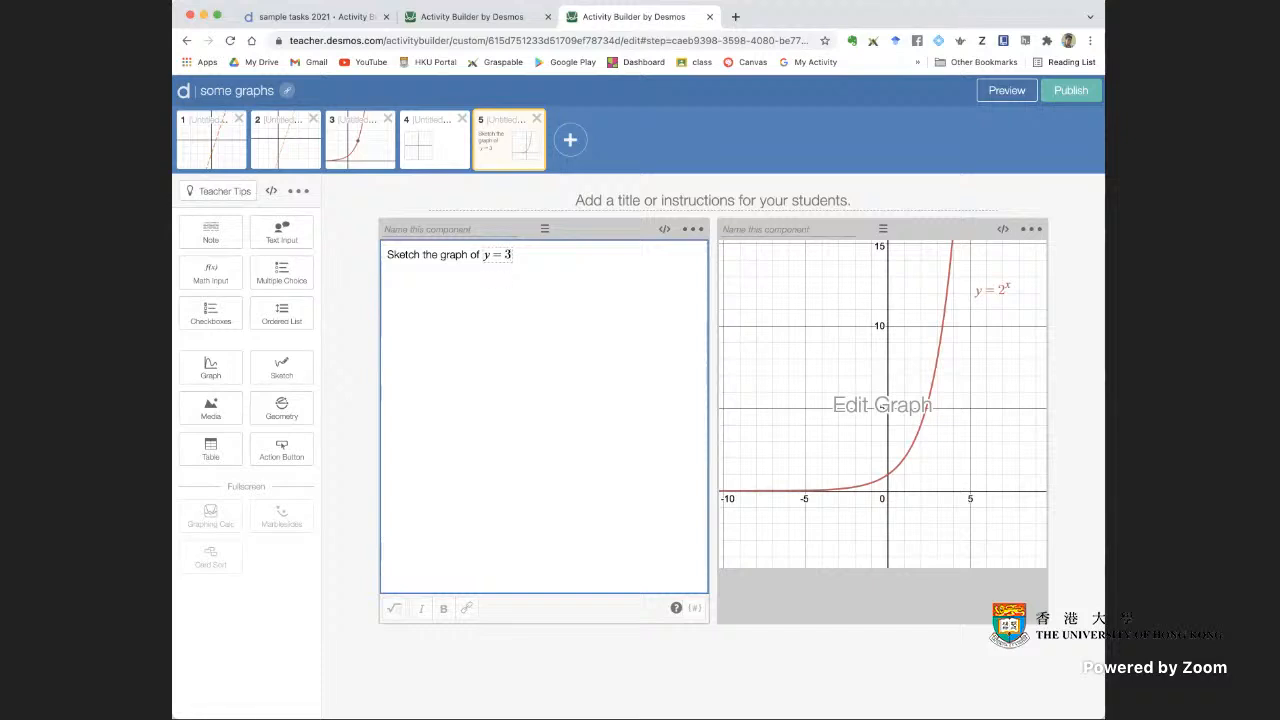
text(^x)
click(572, 277)
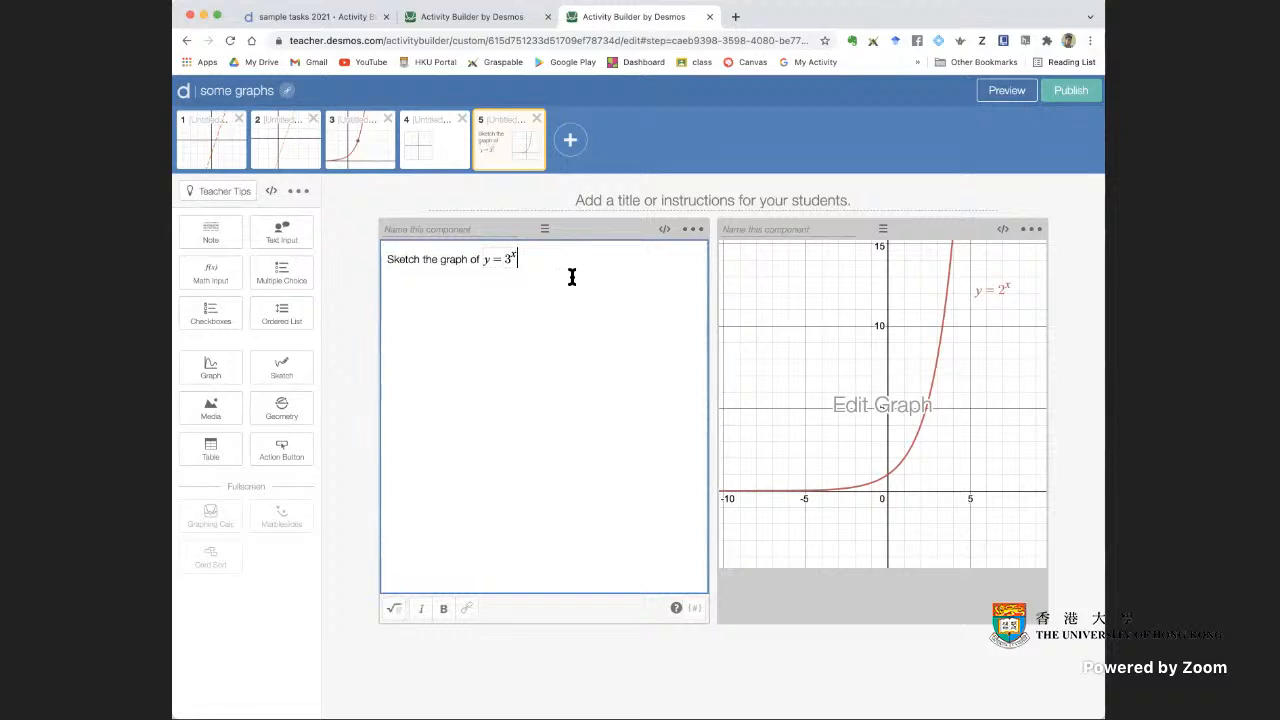
Check the sketching instruction beside the graph in the student preview of screen 5
click(1007, 91)
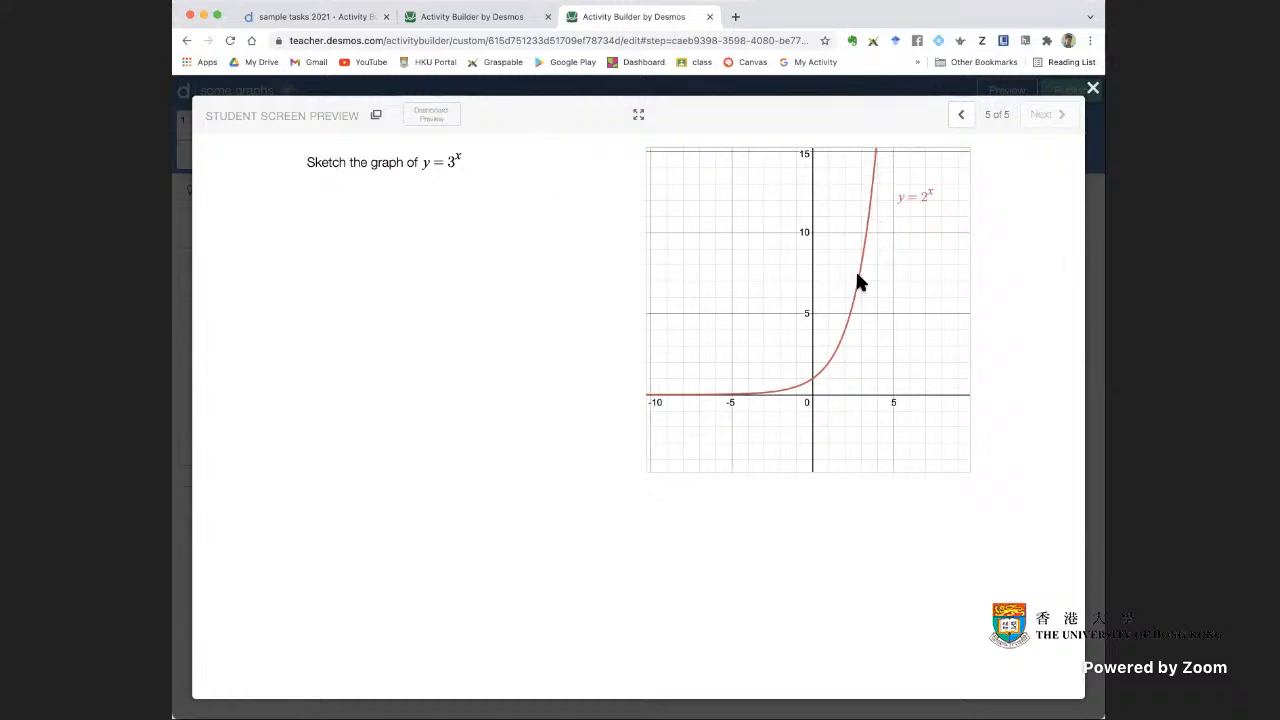
mouse_move(857, 275)
mouse_down()
mouse_move(706, 437)
mouse_move(821, 380)
mouse_up()
click(1093, 88)
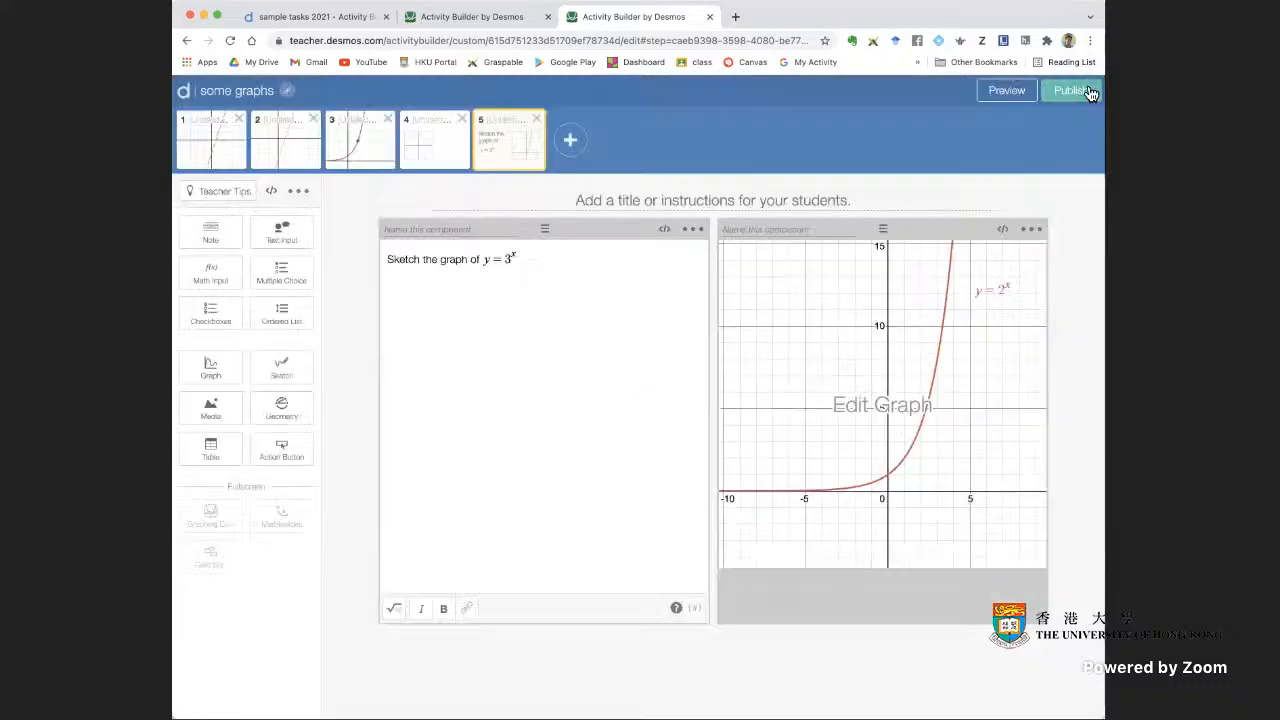
Convert the screen 5 graph component to a sketch component and open the student preview
click(1031, 230)
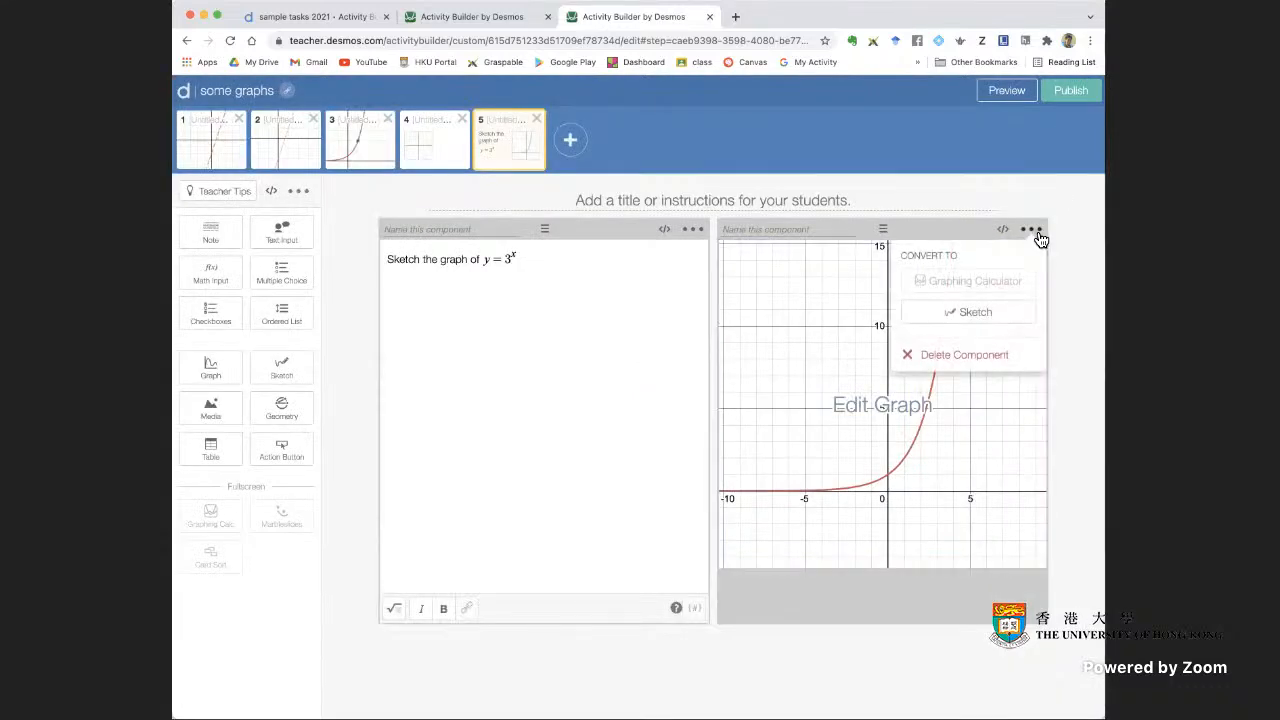
click(1007, 319)
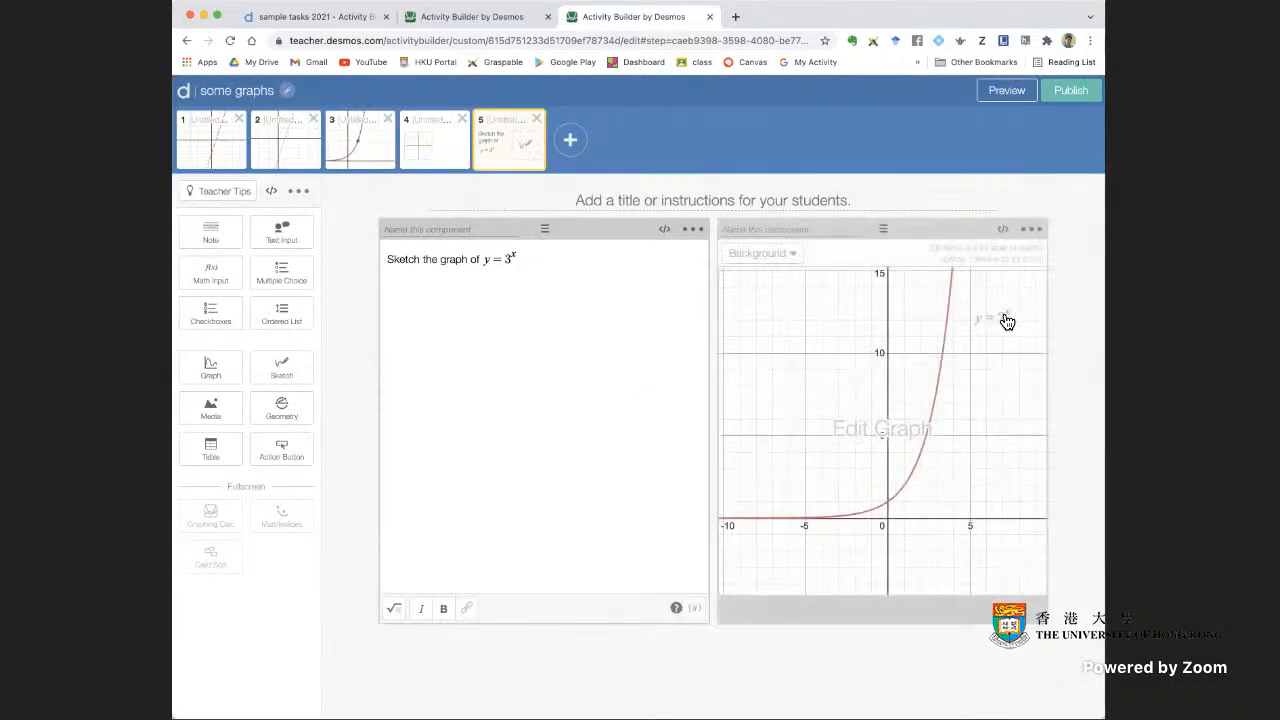
click(1007, 90)
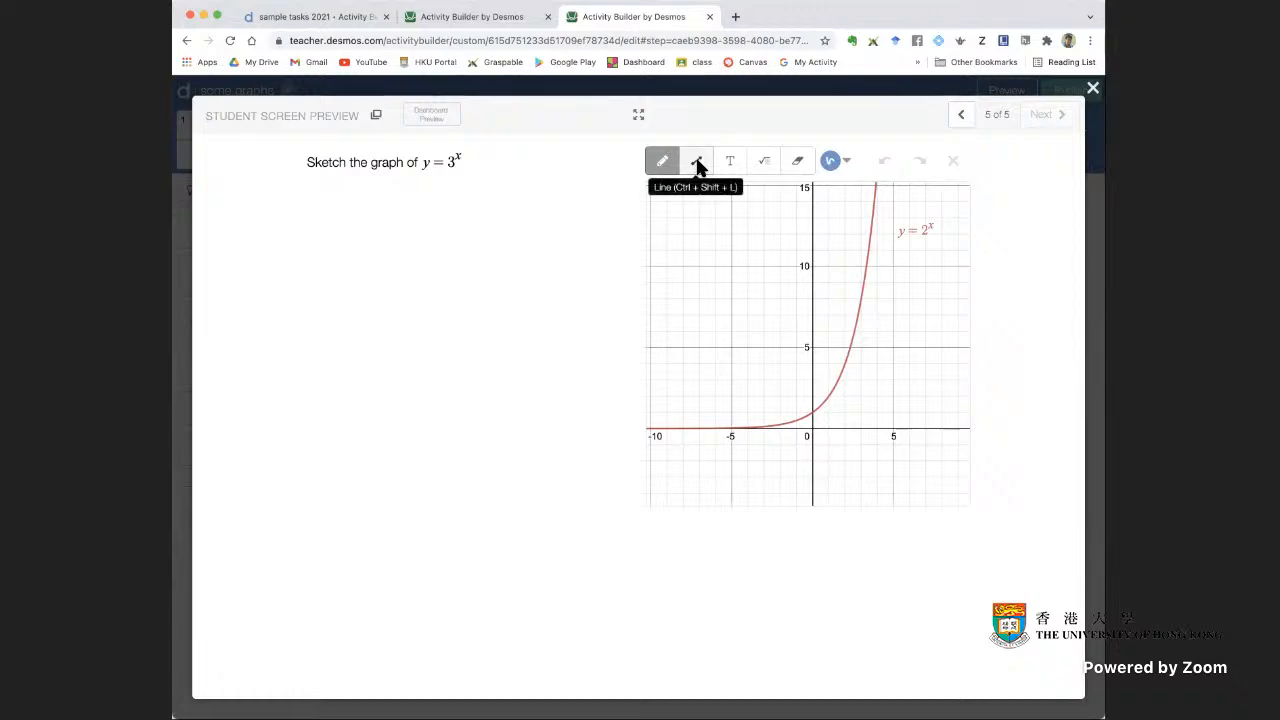
Try the line, text, math and eraser tools in the preview, and draw a freehand pencil curve beside the y = 2^x graph
click(697, 163)
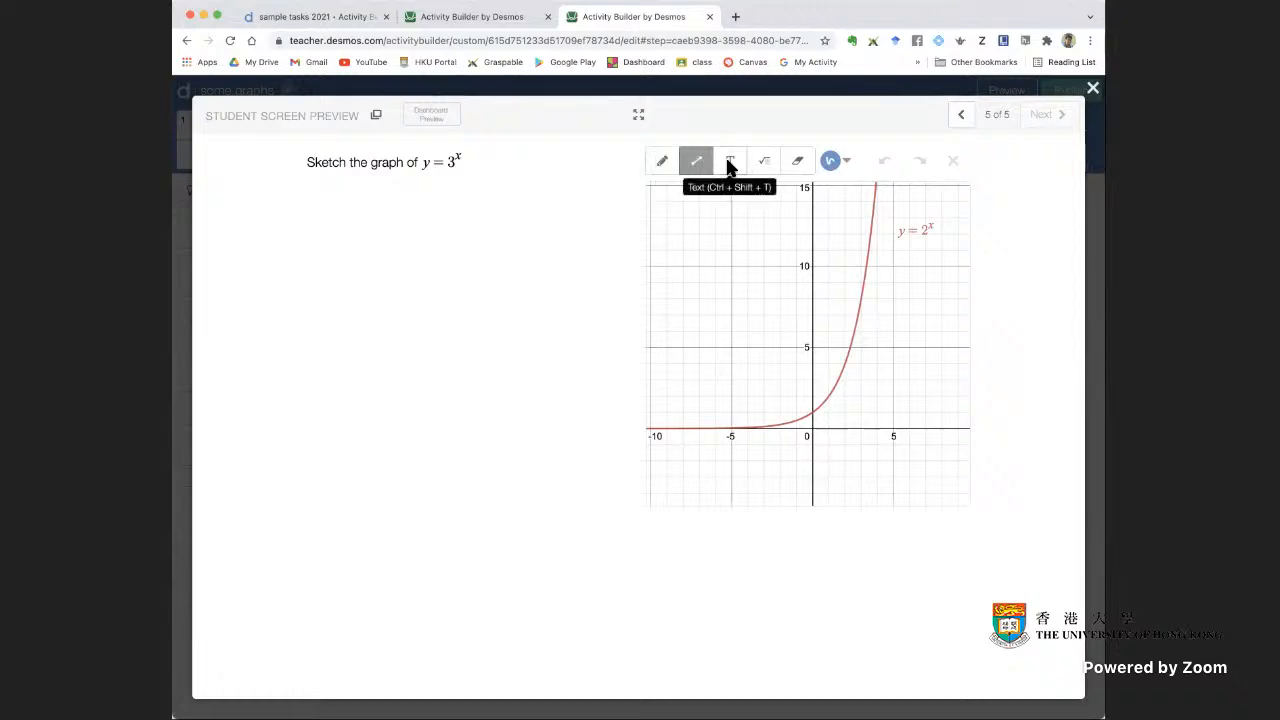
click(730, 163)
click(765, 162)
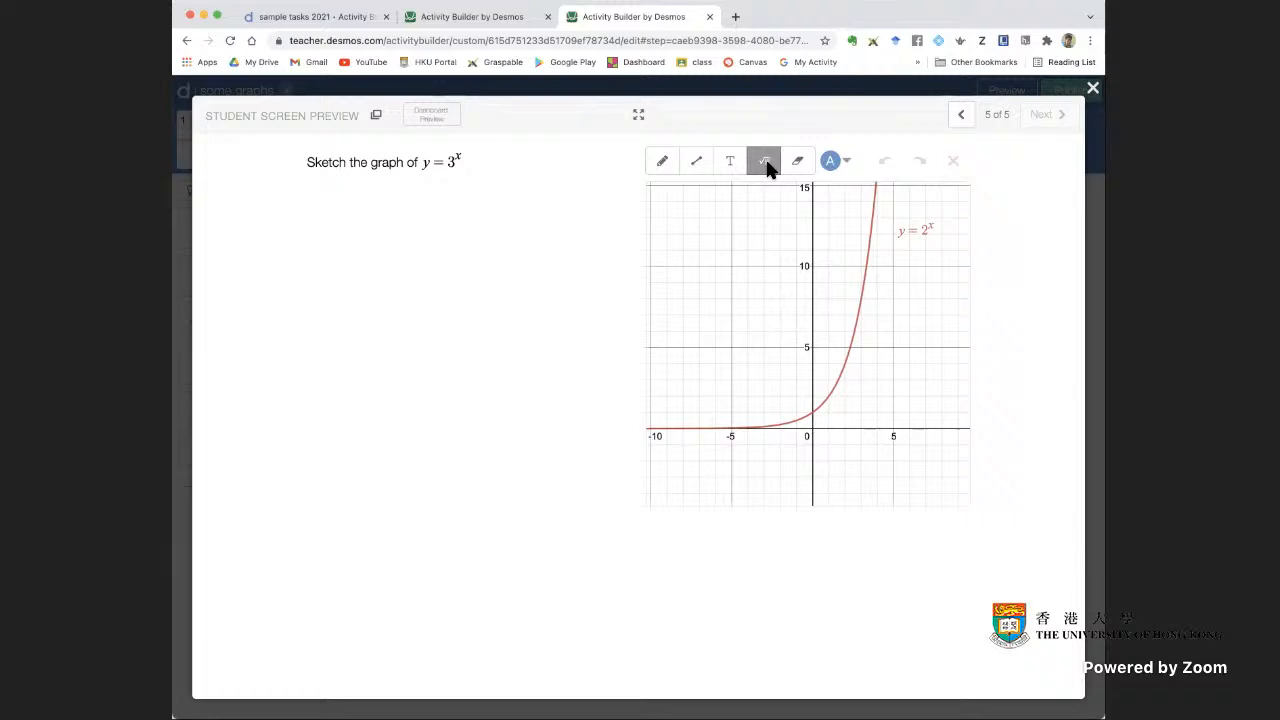
click(797, 162)
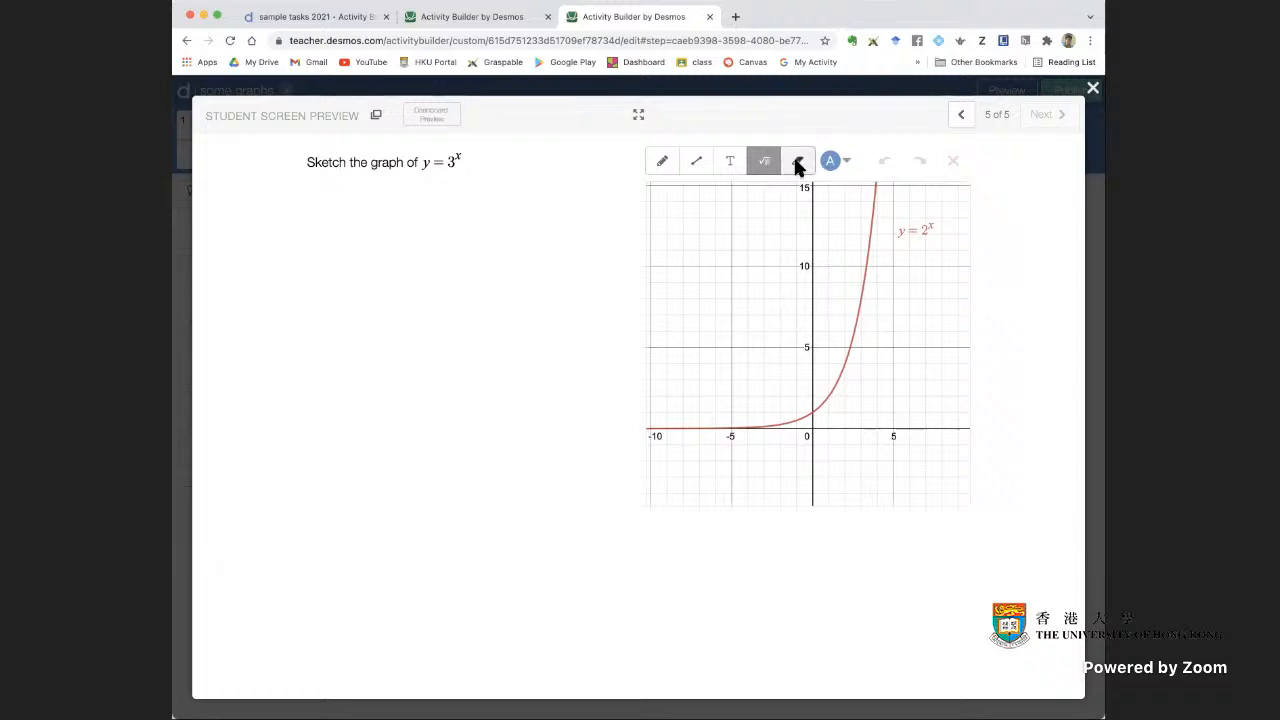
click(655, 160)
mouse_move(849, 225)
mouse_down()
mouse_move(817, 354)
mouse_move(727, 437)
mouse_up()
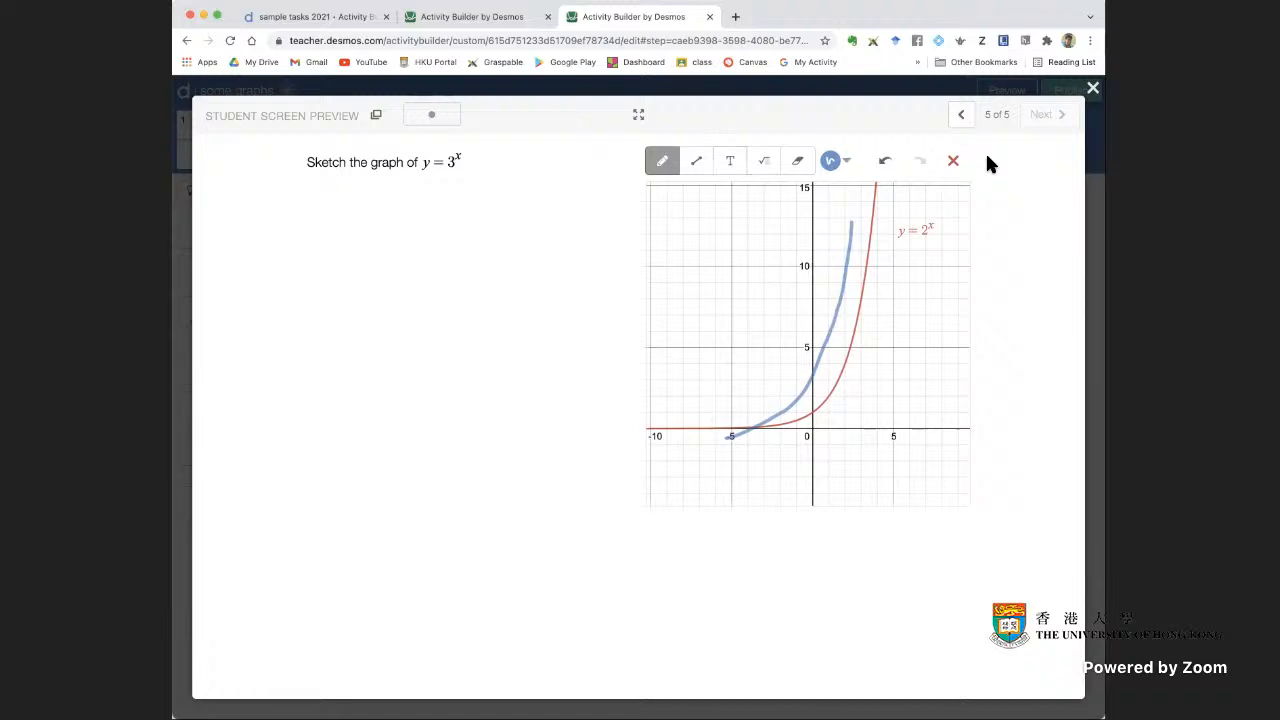
click(1093, 89)
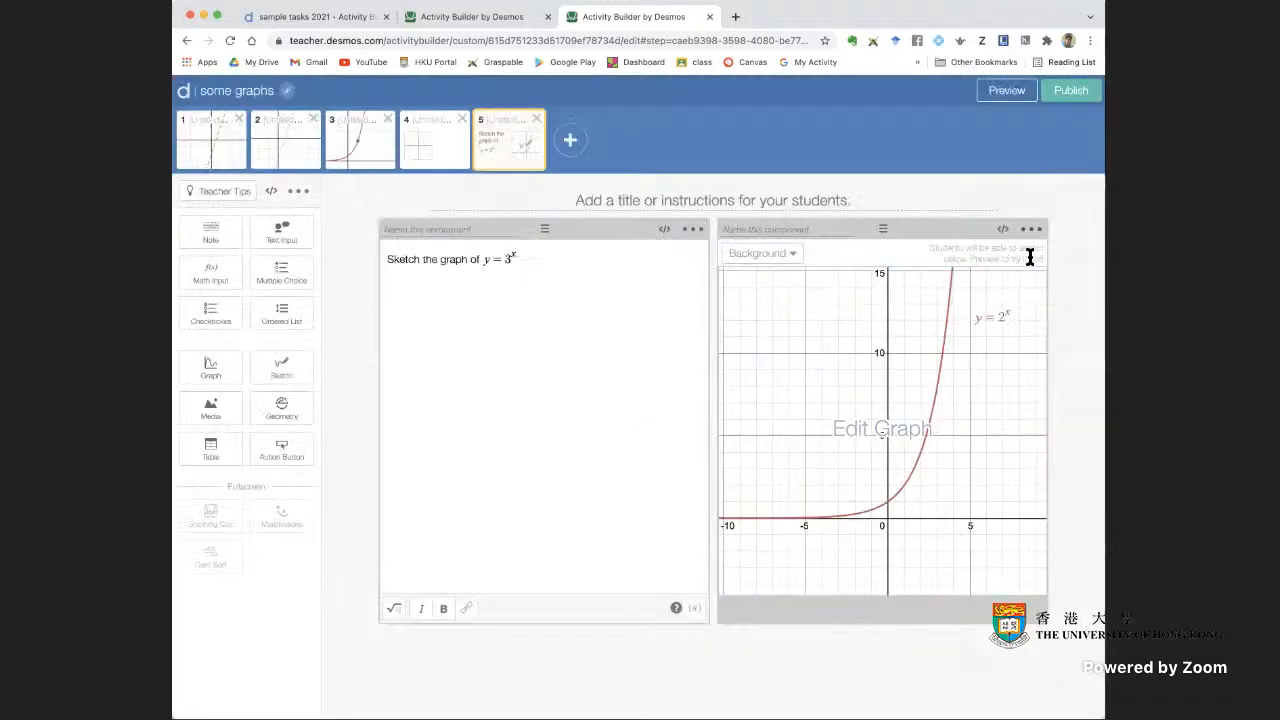
Review the conversion and drawing-tool configuration options of the screen 5 sketch component
click(1031, 230)
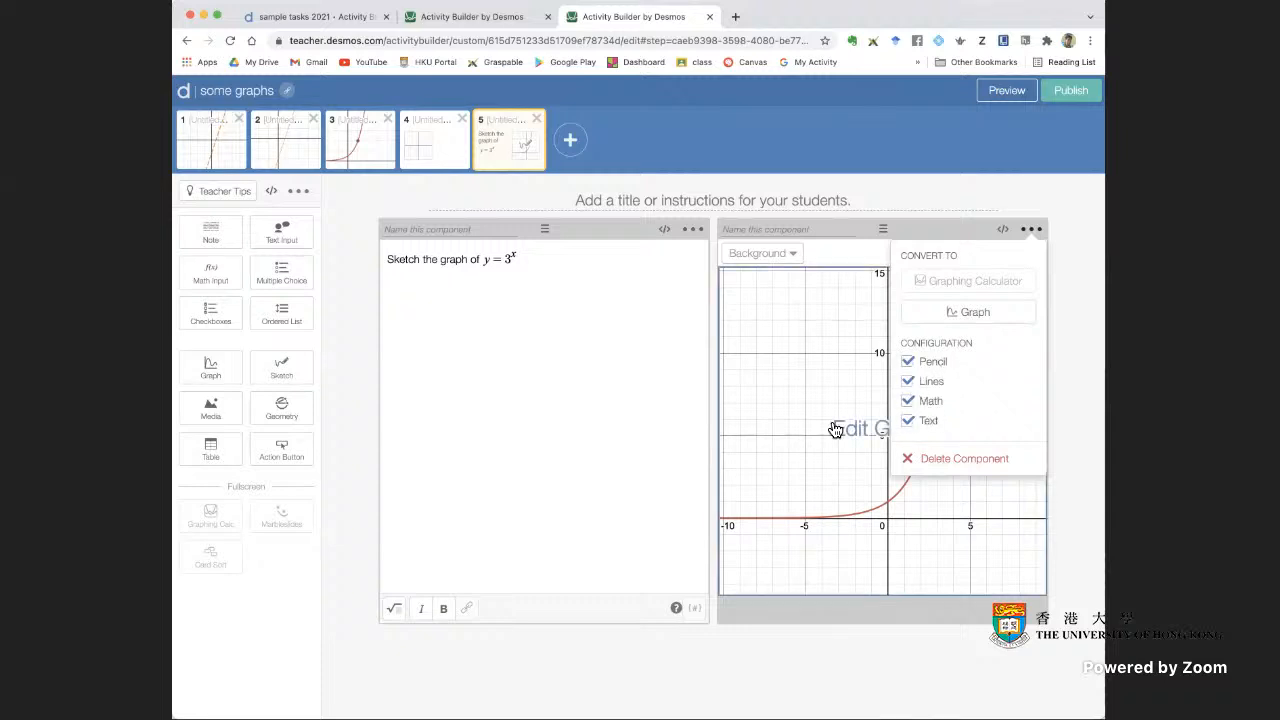
click(1060, 405)
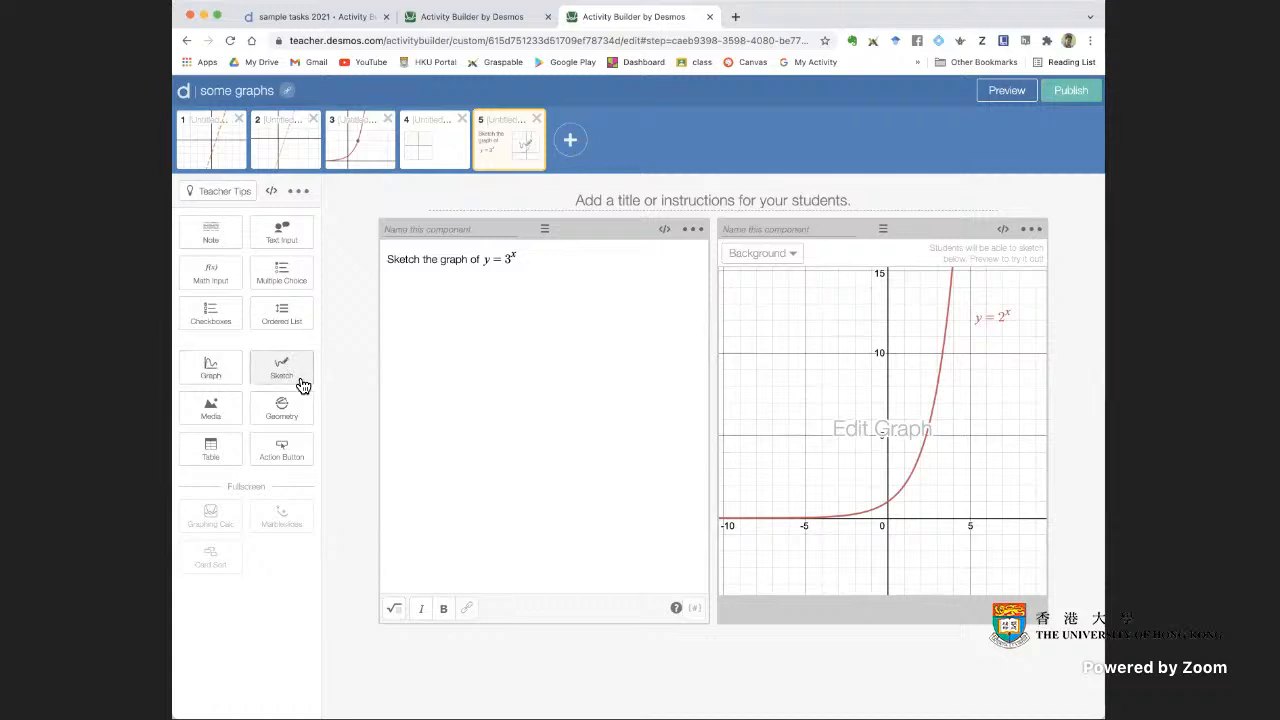
Add screen 6 to the activity with a sketch component and an empty note beside it
click(572, 141)
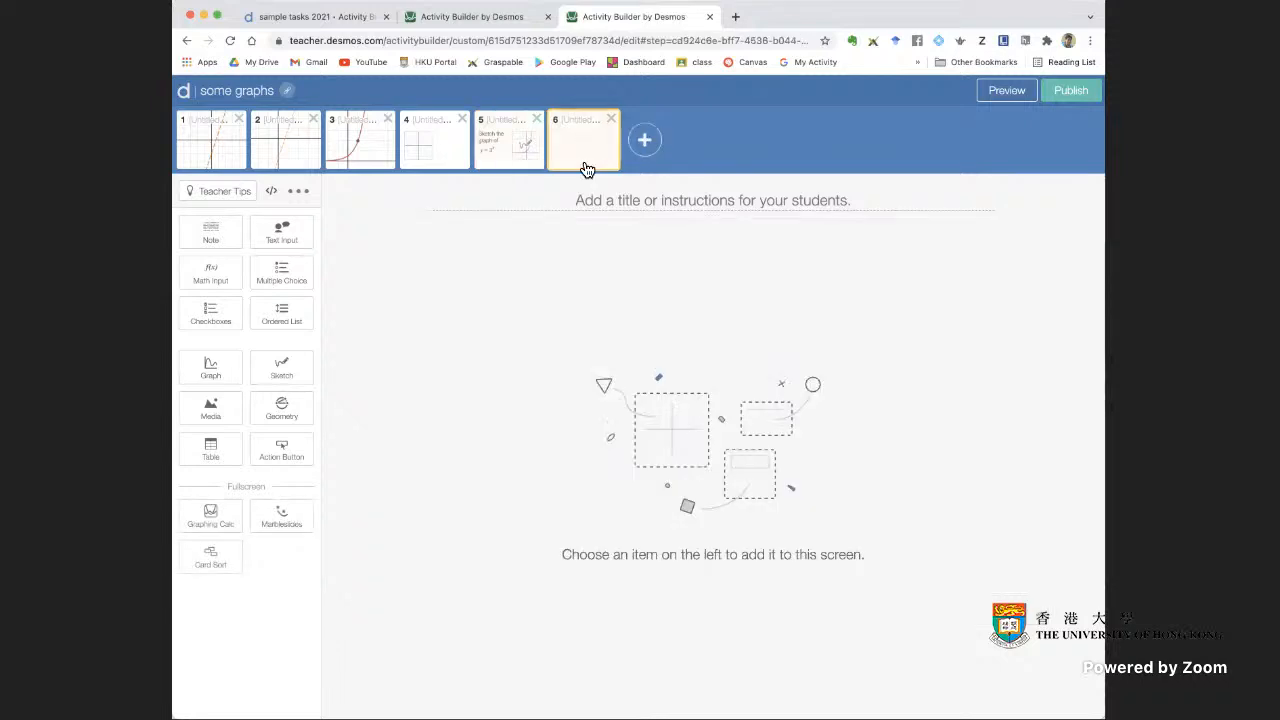
click(300, 372)
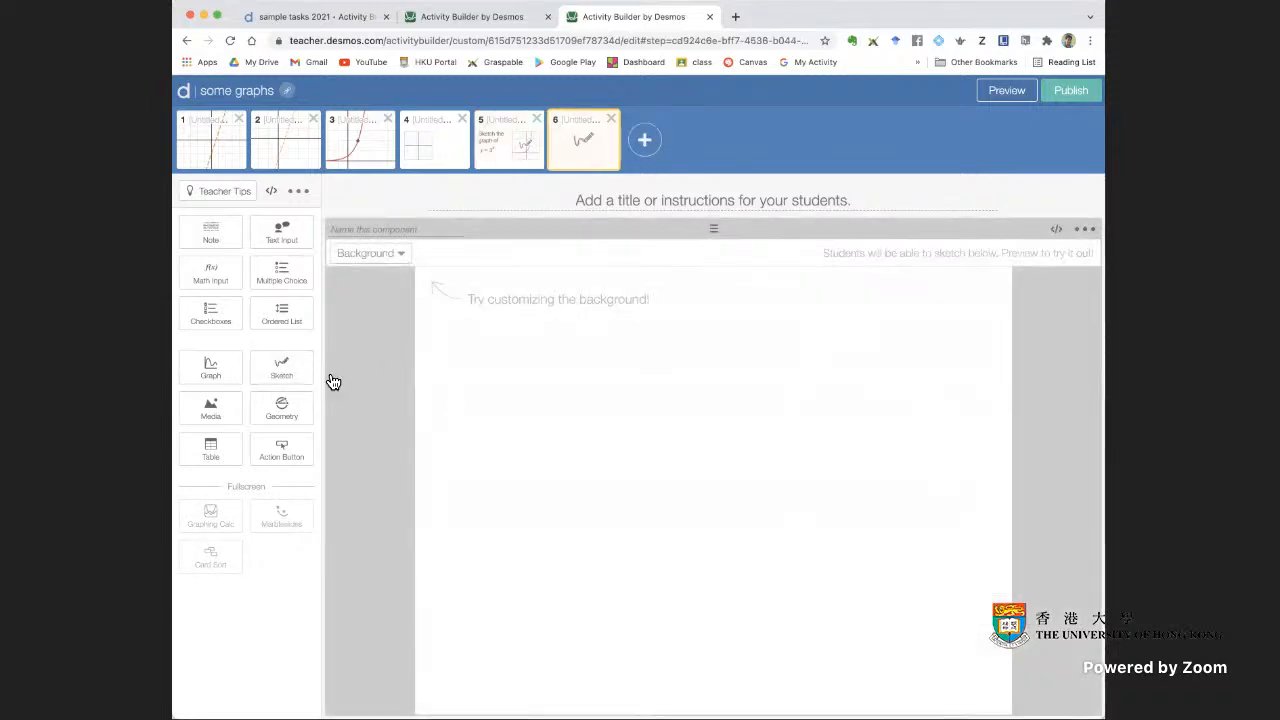
click(229, 240)
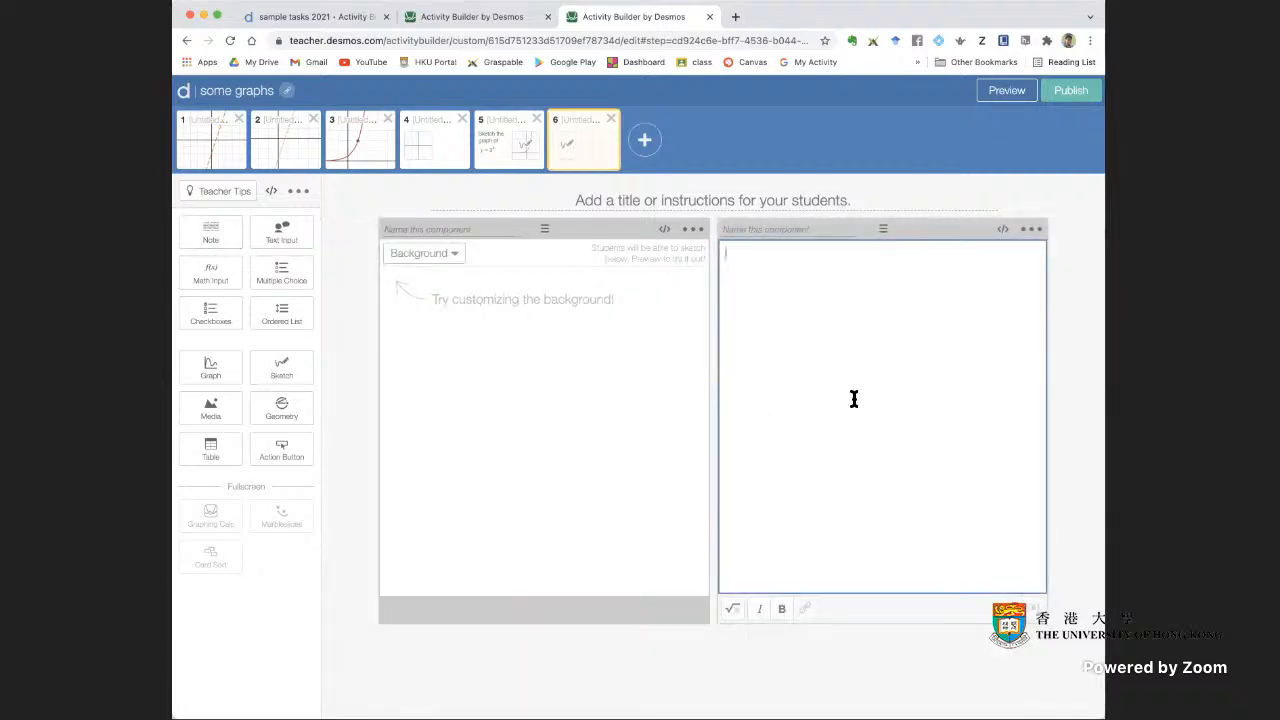
click(565, 385)
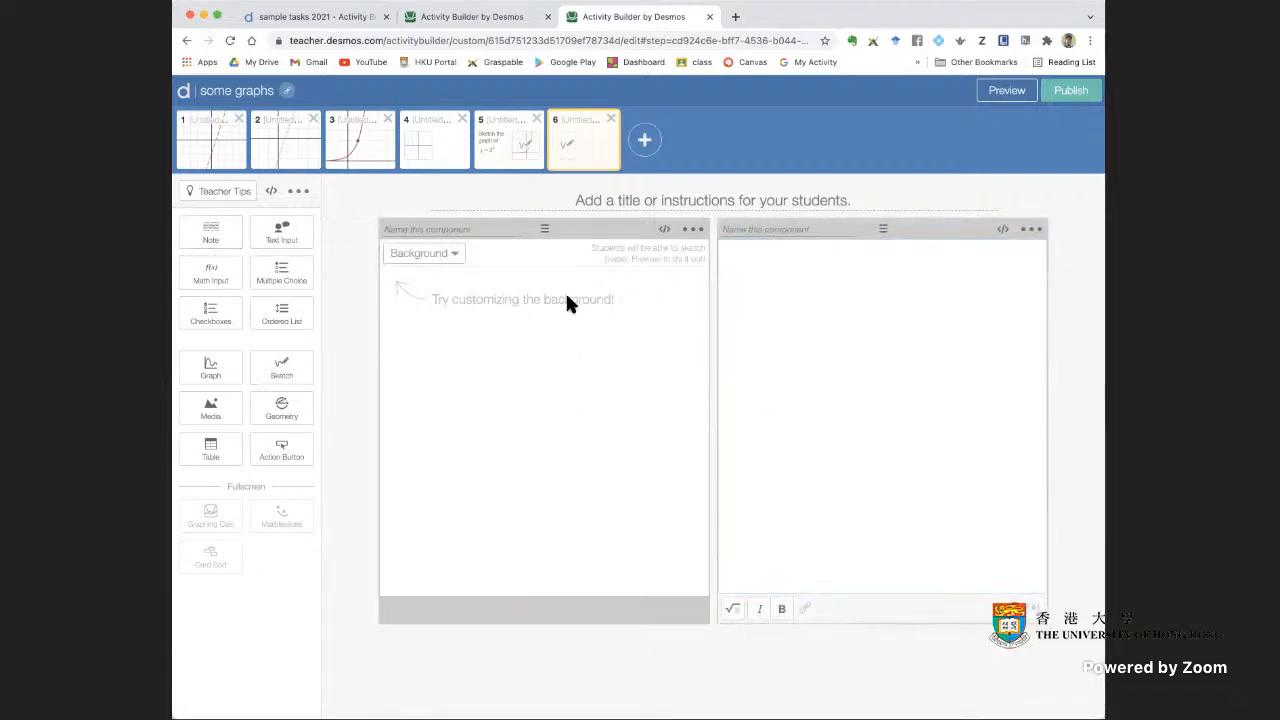
Test the blank sketch component in the screen 6 student preview with a freehand pencil doodle, and clear the drawing
click(1010, 90)
mouse_move(413, 271)
mouse_down()
mouse_move(371, 289)
mouse_move(509, 363)
mouse_move(474, 300)
mouse_move(523, 290)
mouse_up()
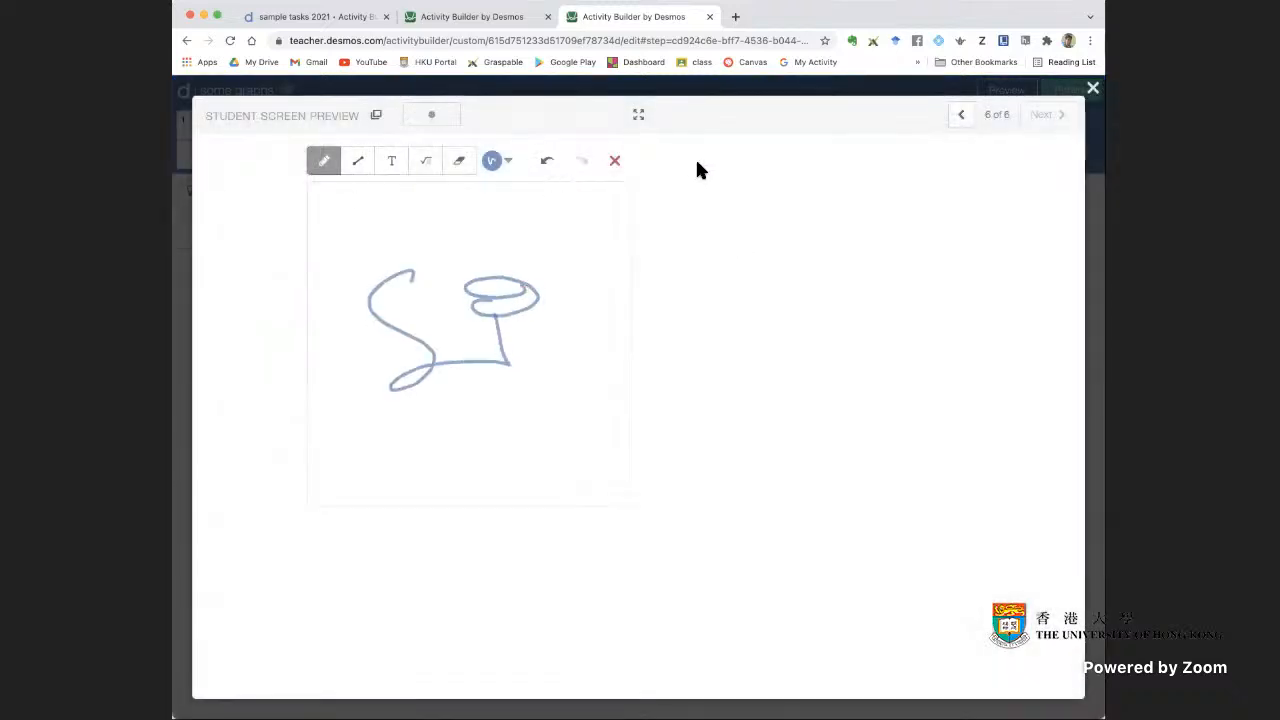
click(612, 162)
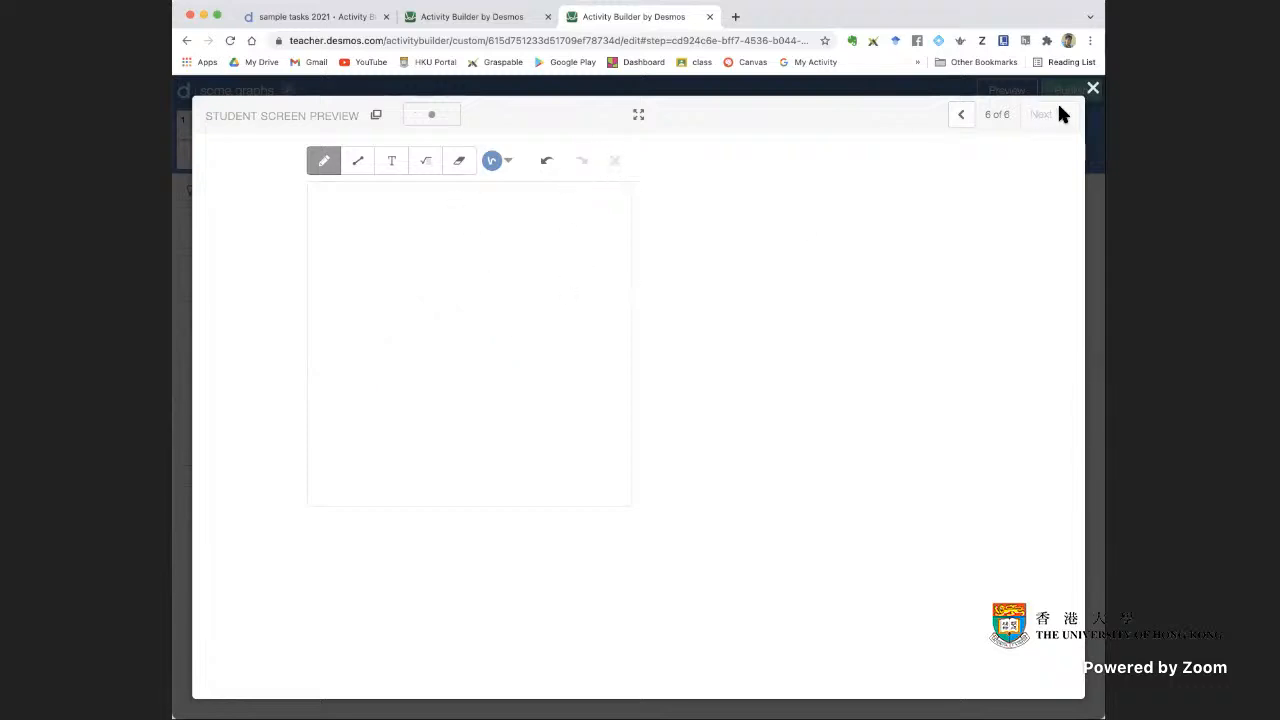
click(1093, 88)
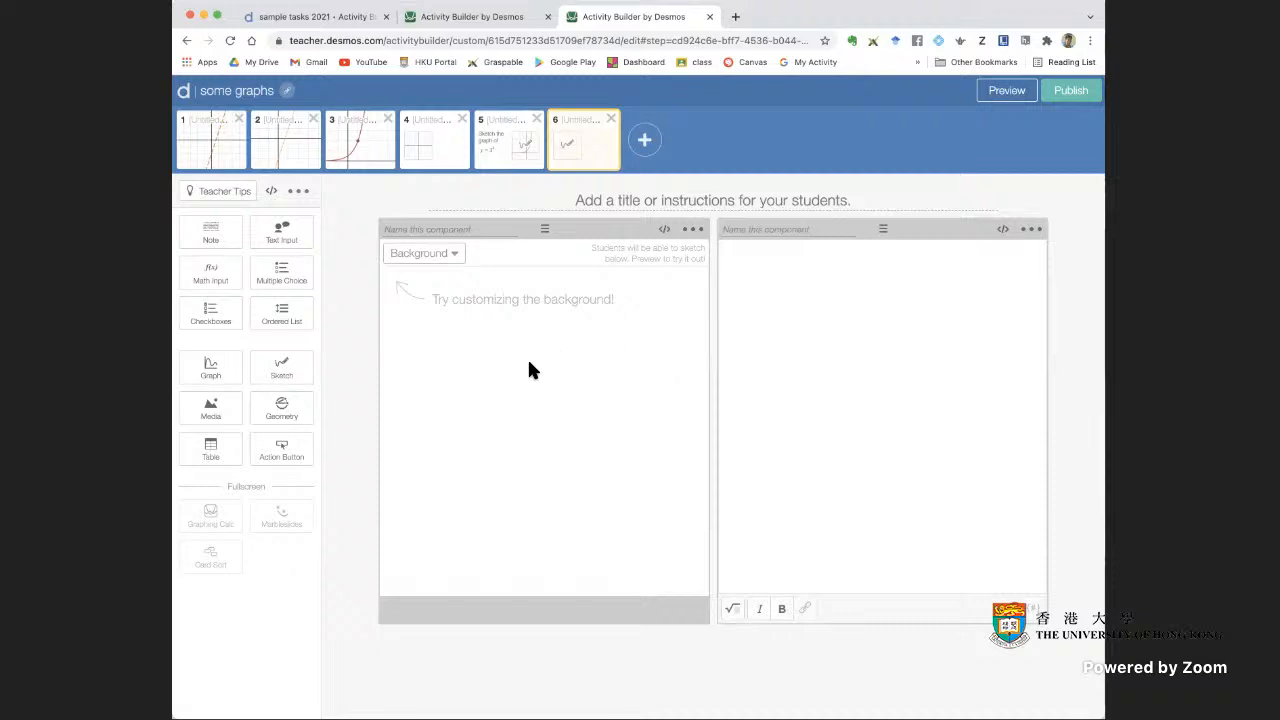
Set the screen 6 sketch component's background to an editable graph and check the screen in the student preview
click(458, 256)
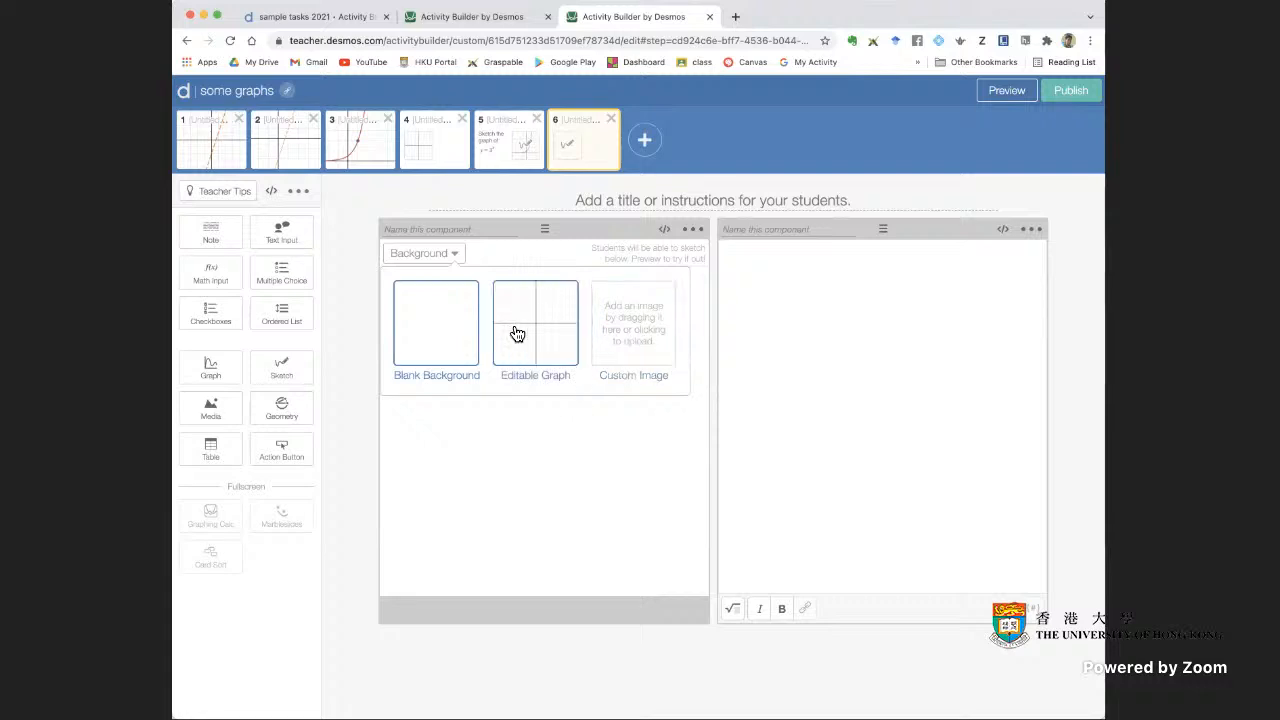
click(559, 340)
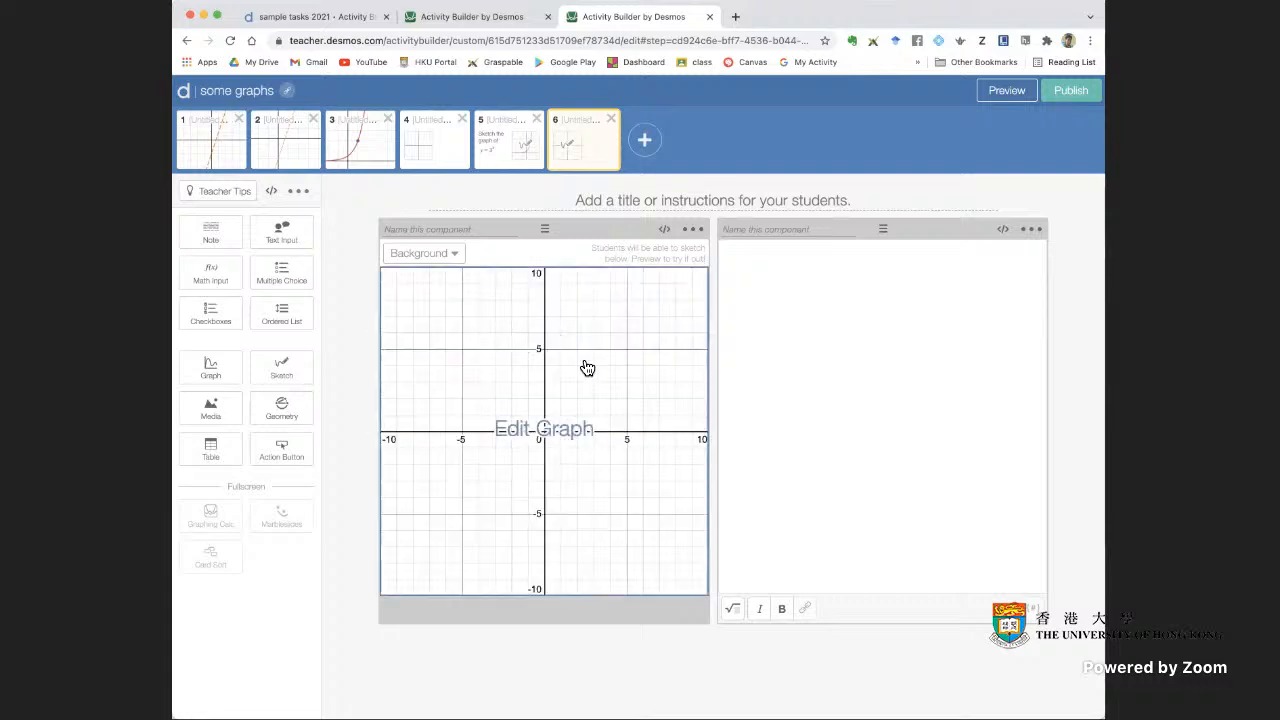
click(621, 414)
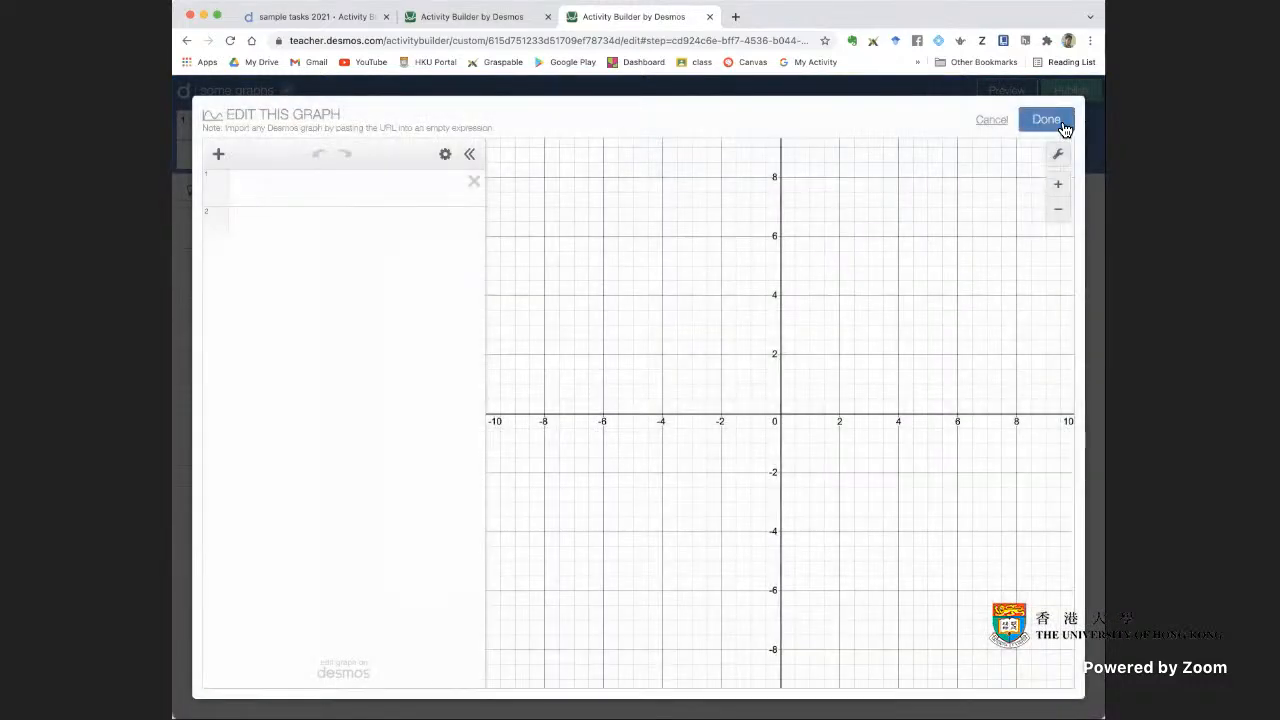
click(1063, 128)
click(637, 390)
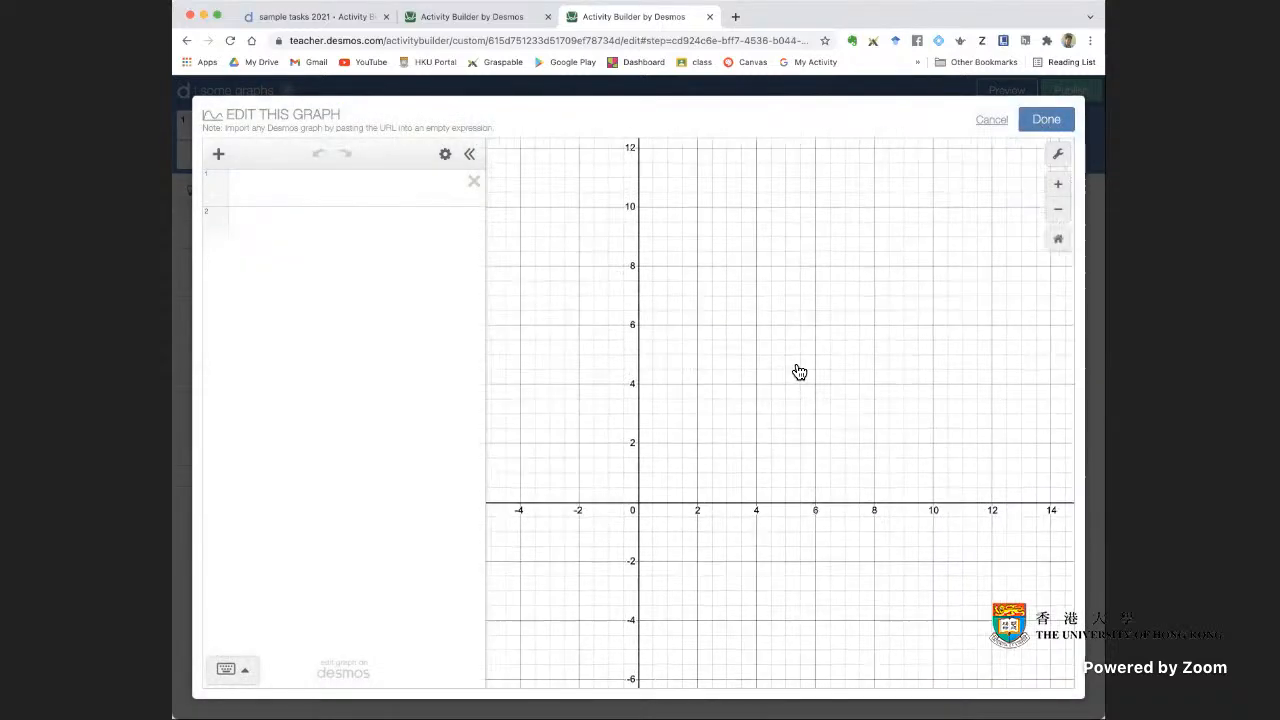
click(1046, 119)
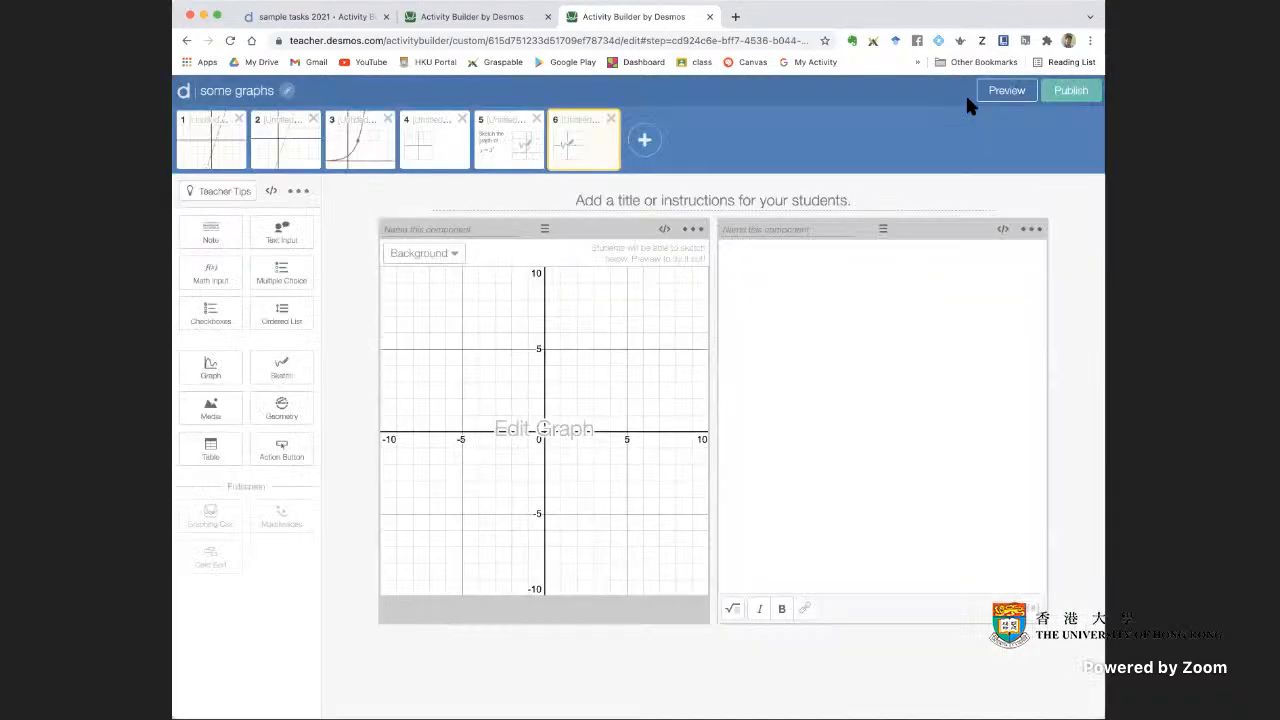
click(1019, 95)
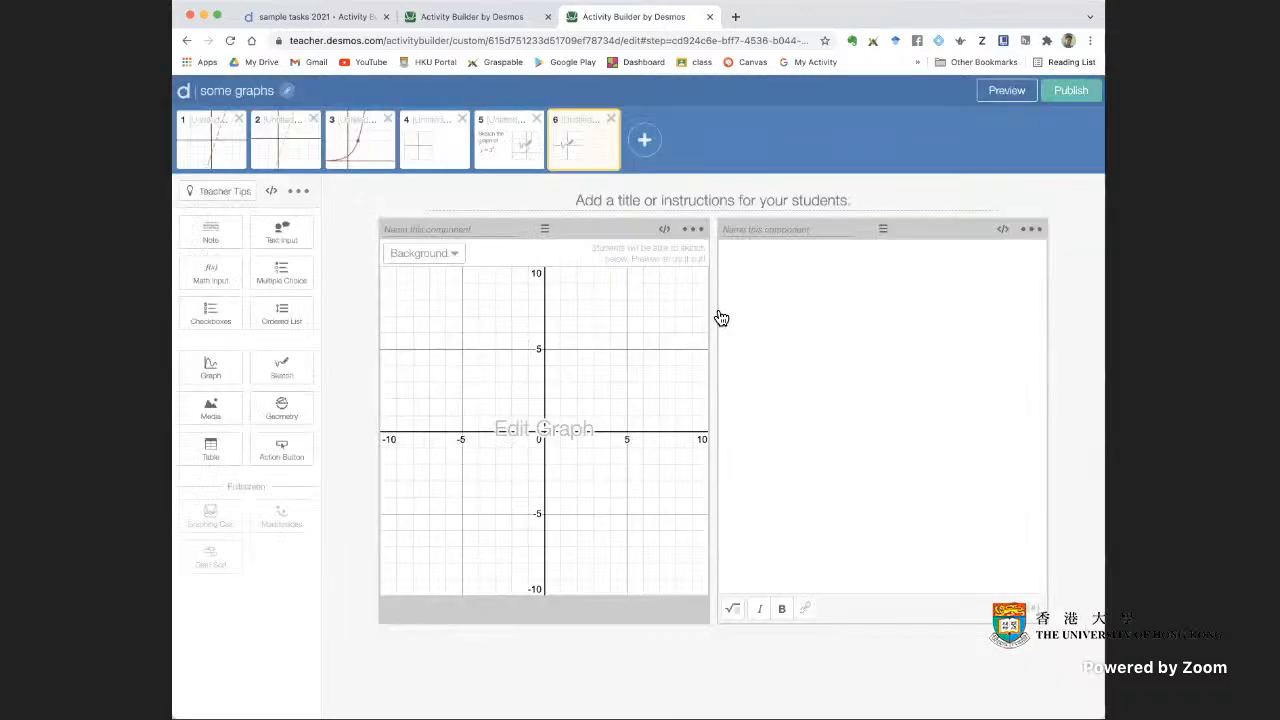
Convert the screen 6 sketch component to a graph and check it in the student preview
click(693, 229)
click(645, 314)
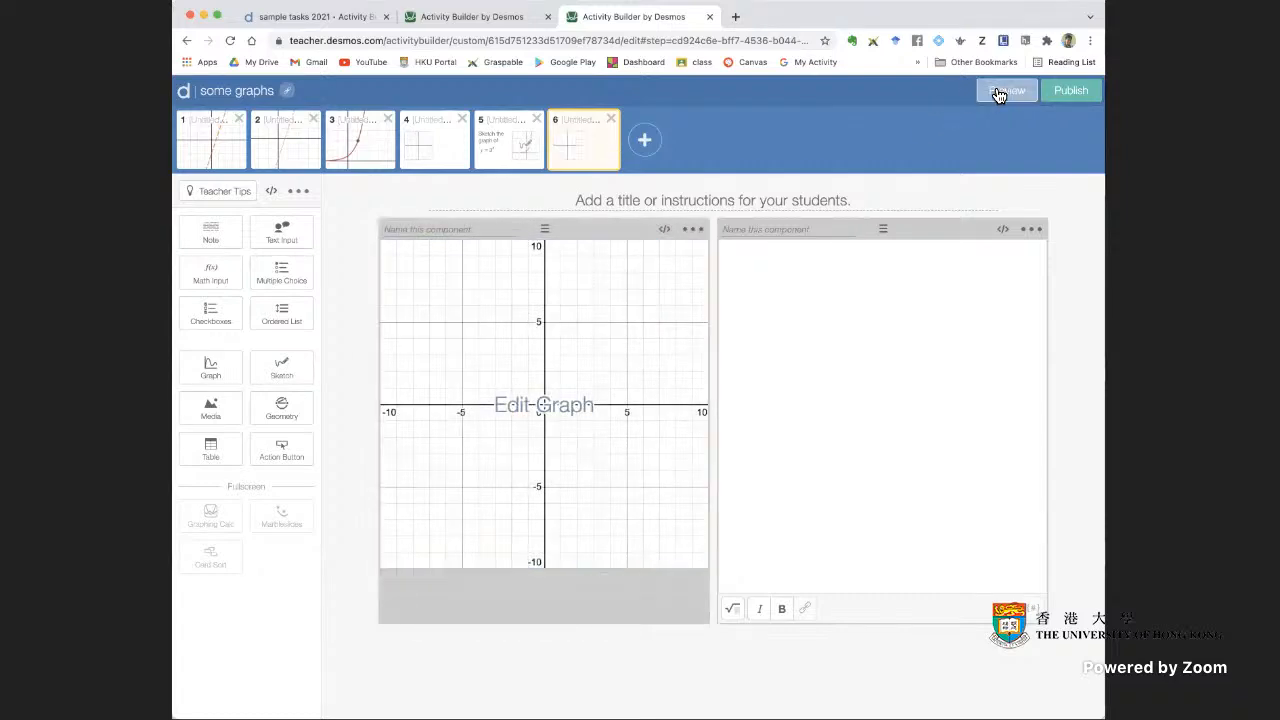
click(998, 94)
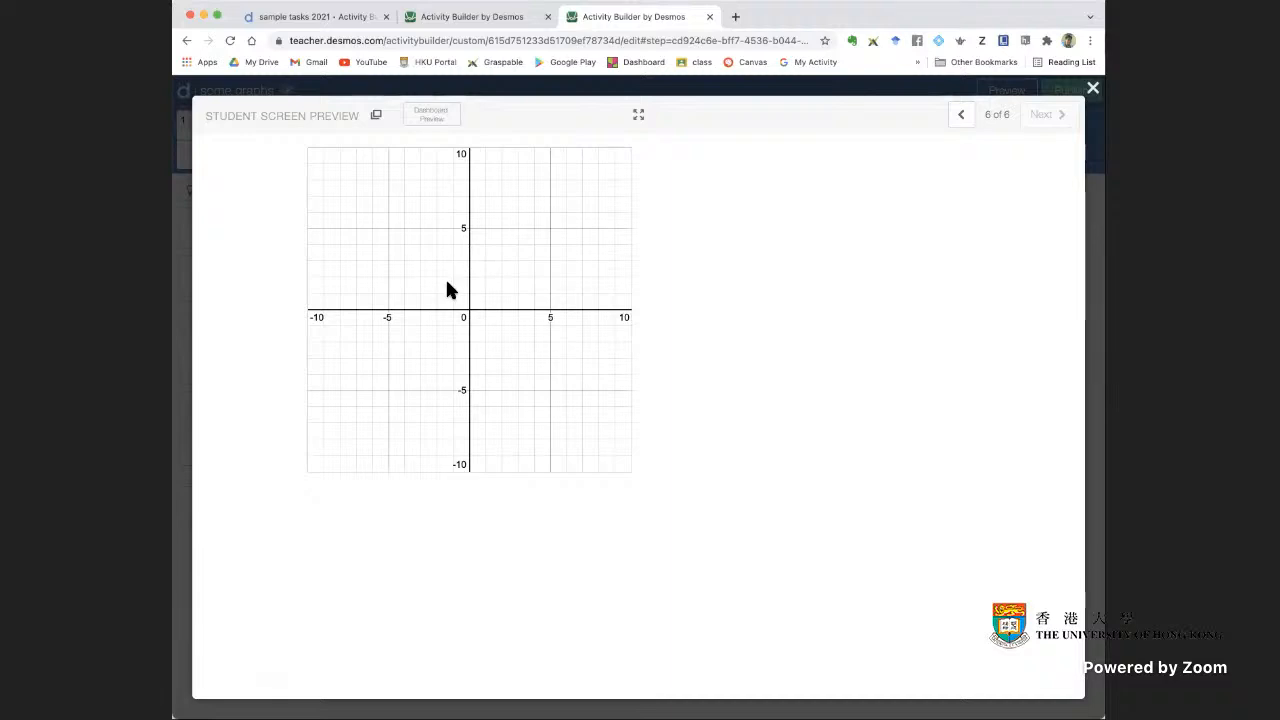
click(1092, 88)
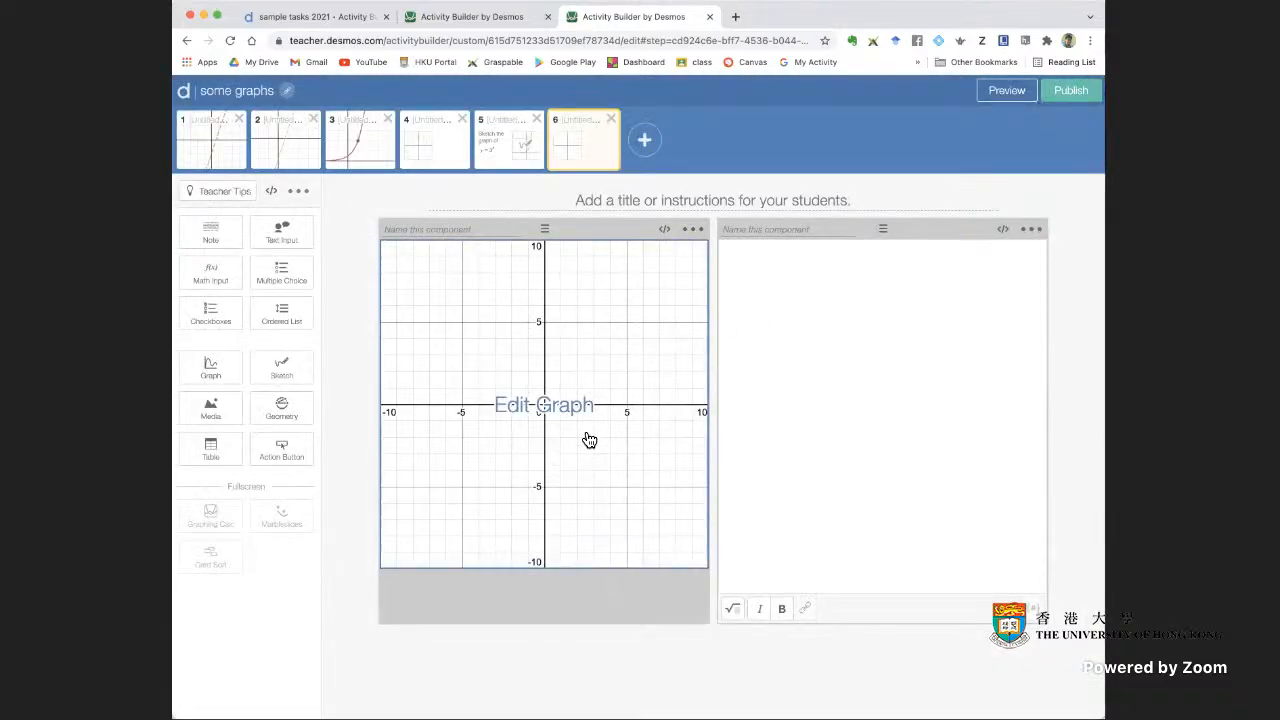
Compare the graph's conversion options with and without the note beside it, deleting the empty note and adding one back
click(692, 230)
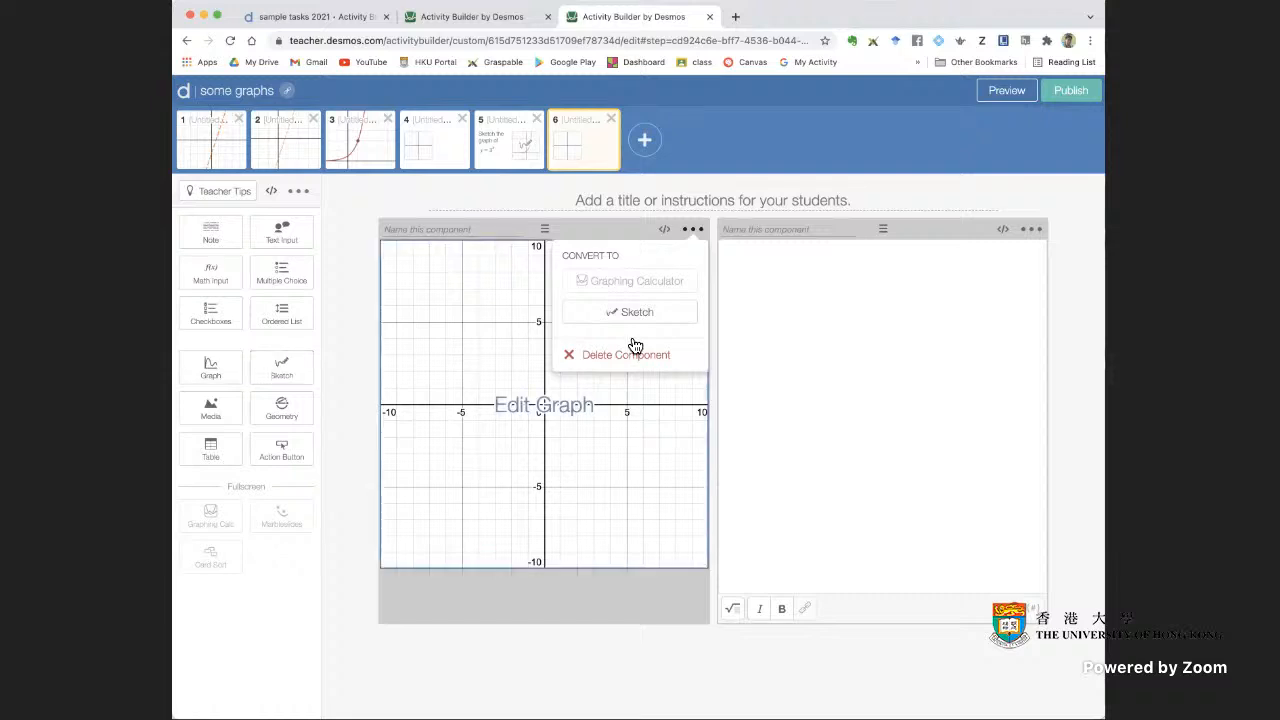
click(698, 232)
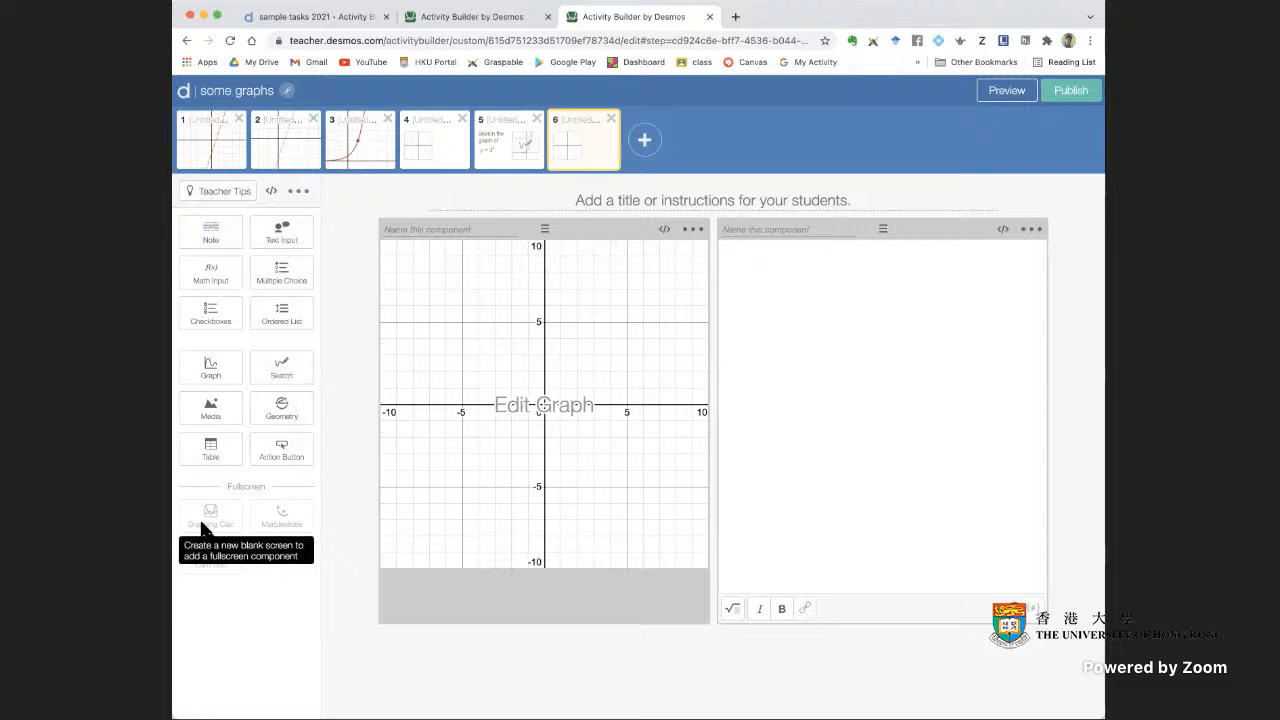
click(1034, 231)
click(1011, 262)
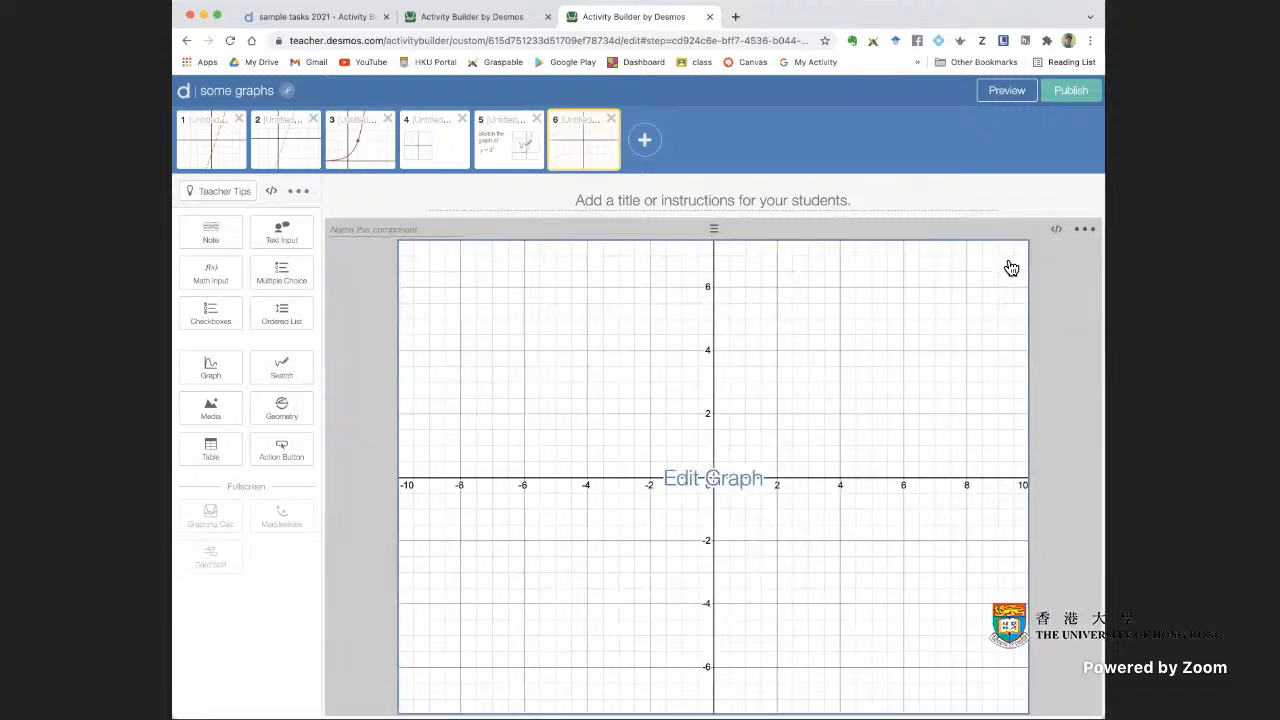
click(1084, 229)
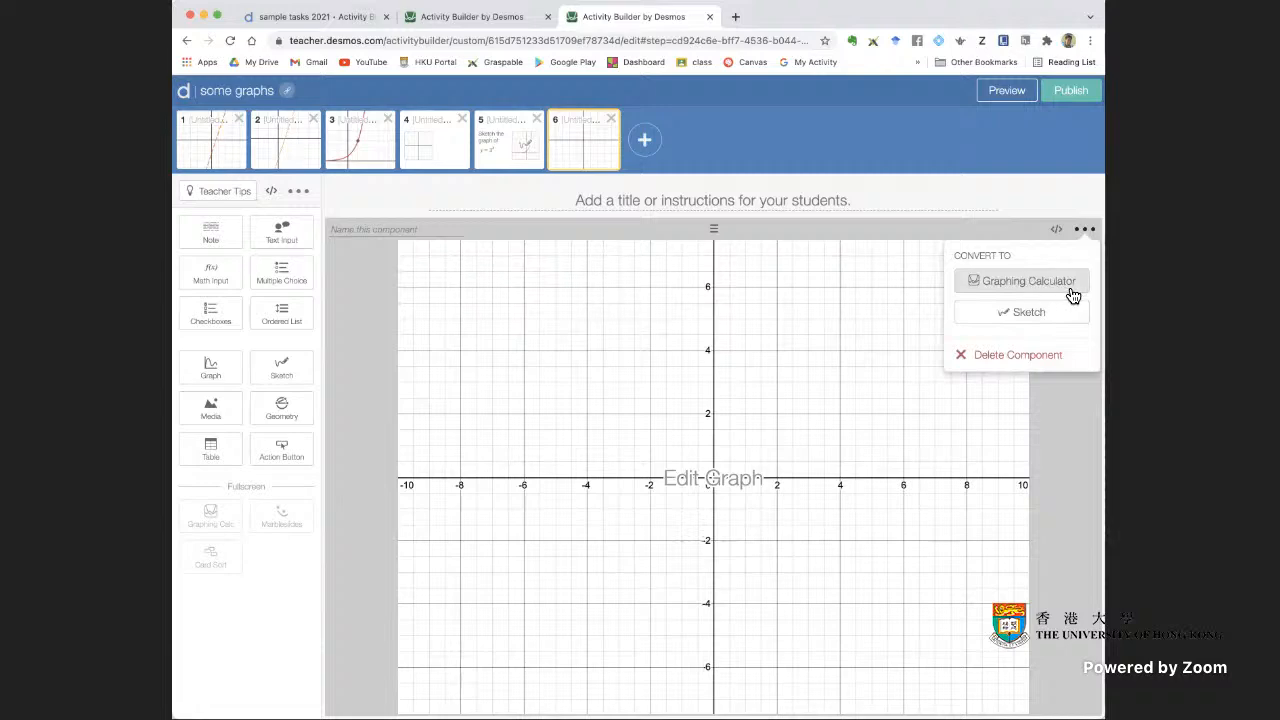
click(1014, 194)
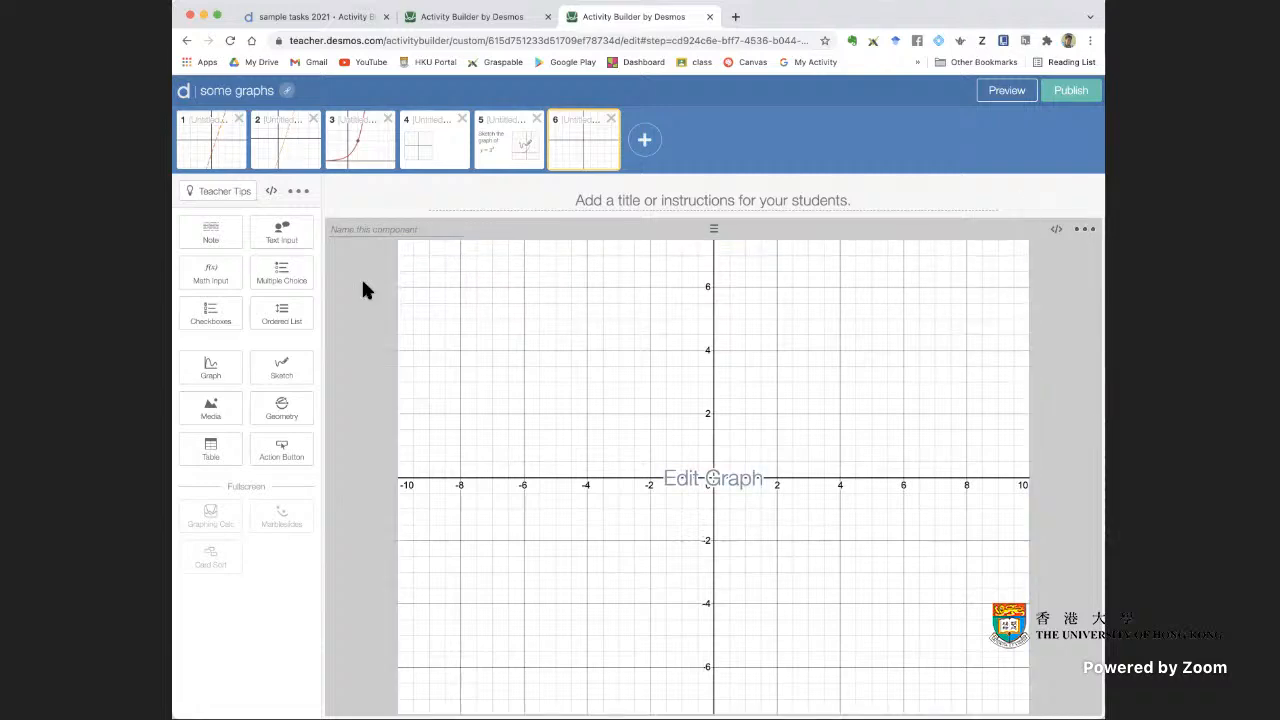
click(221, 242)
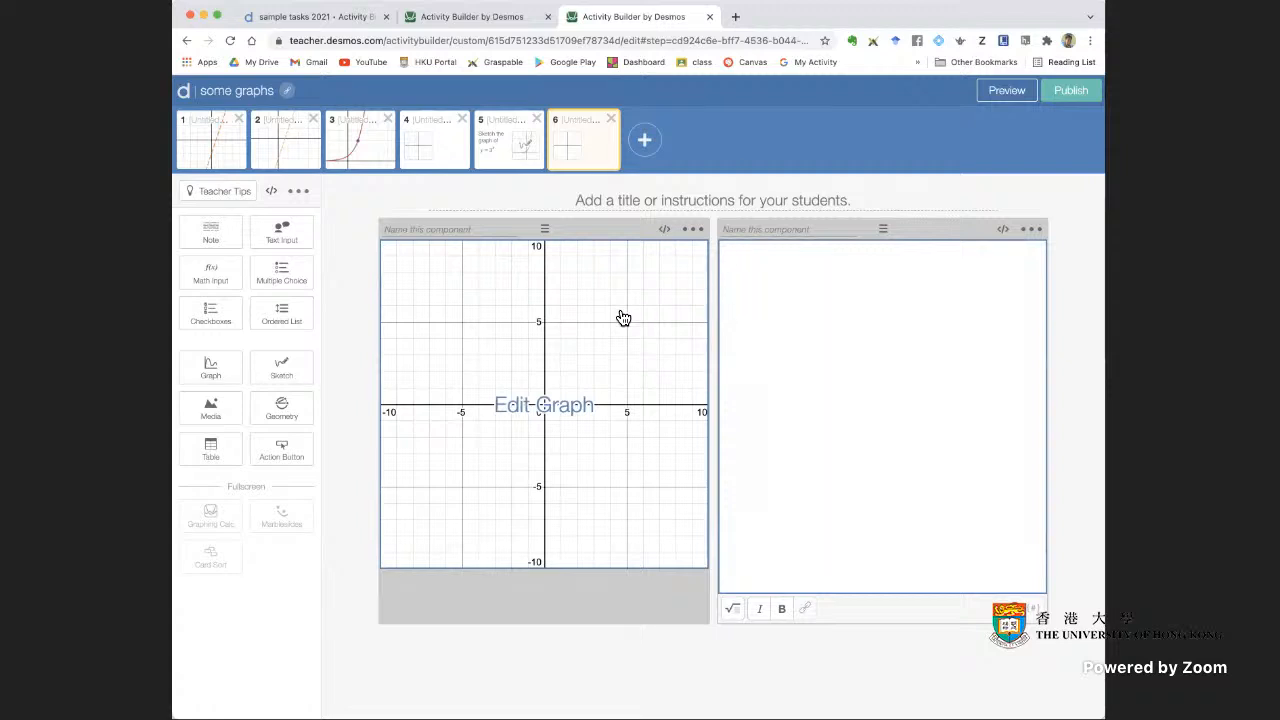
Duplicate screen 5 and convert the sketch component on the copy to a graph
click(522, 167)
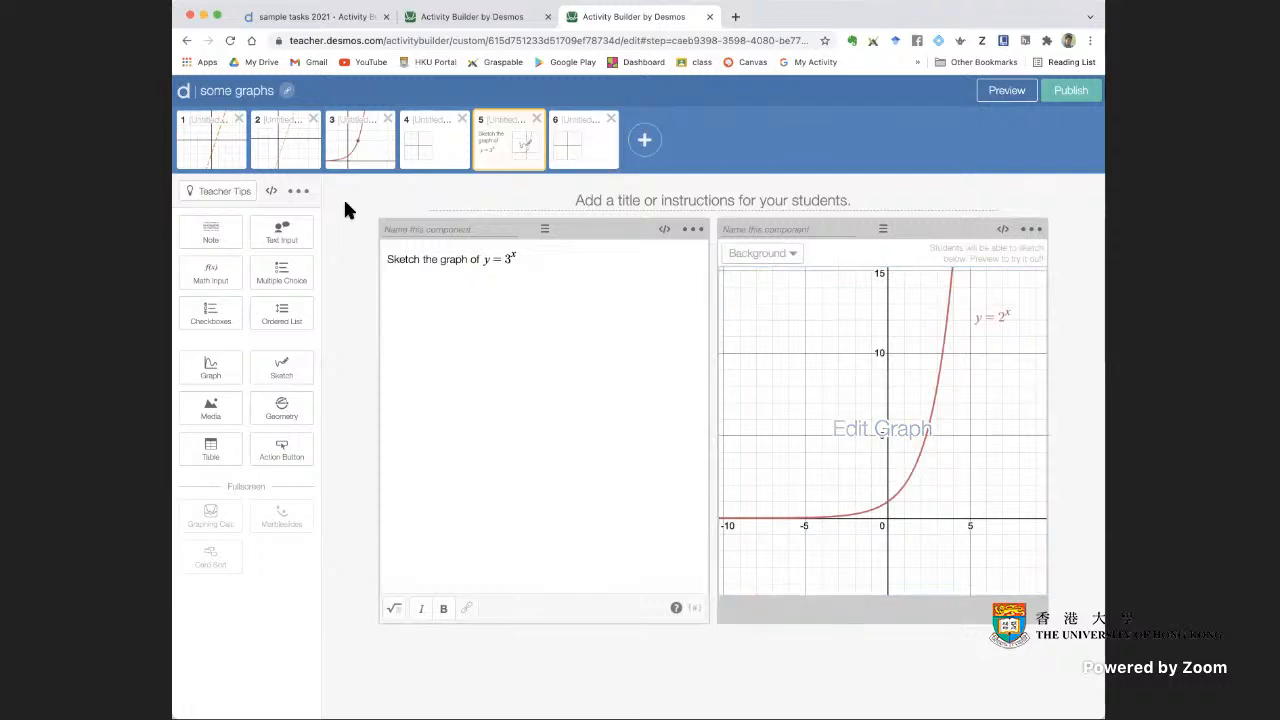
click(301, 193)
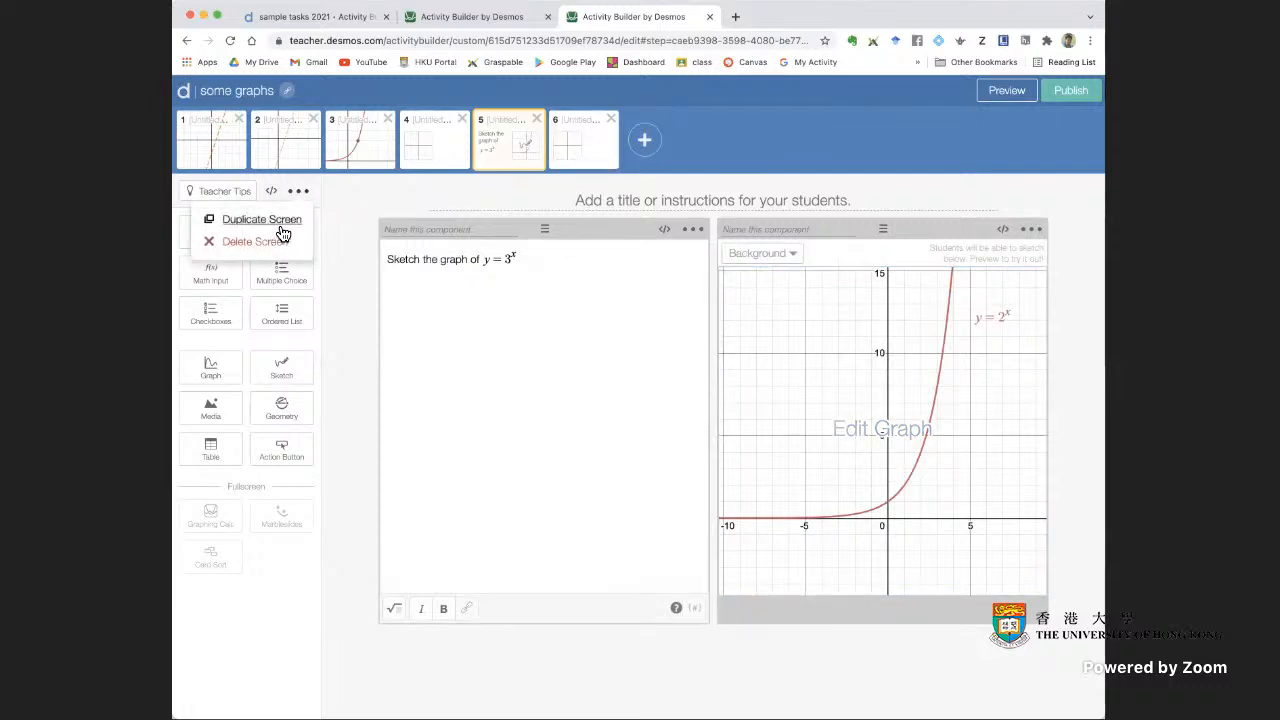
click(281, 225)
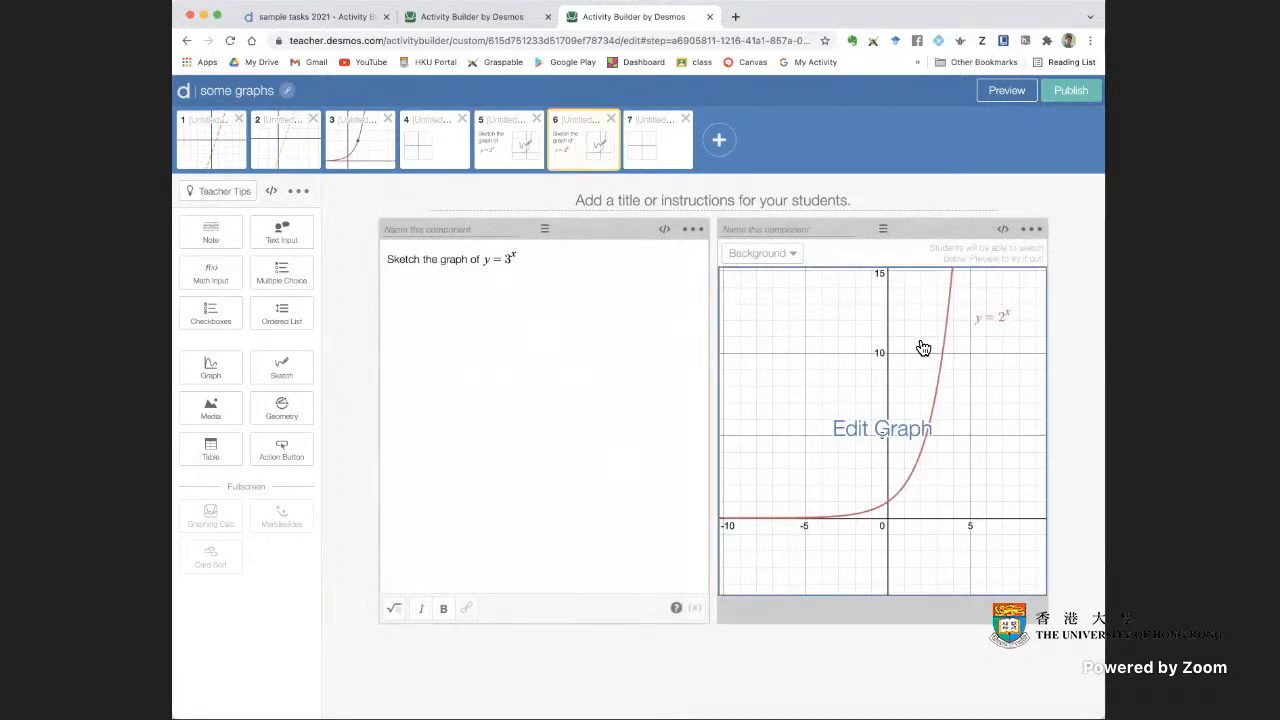
click(1031, 230)
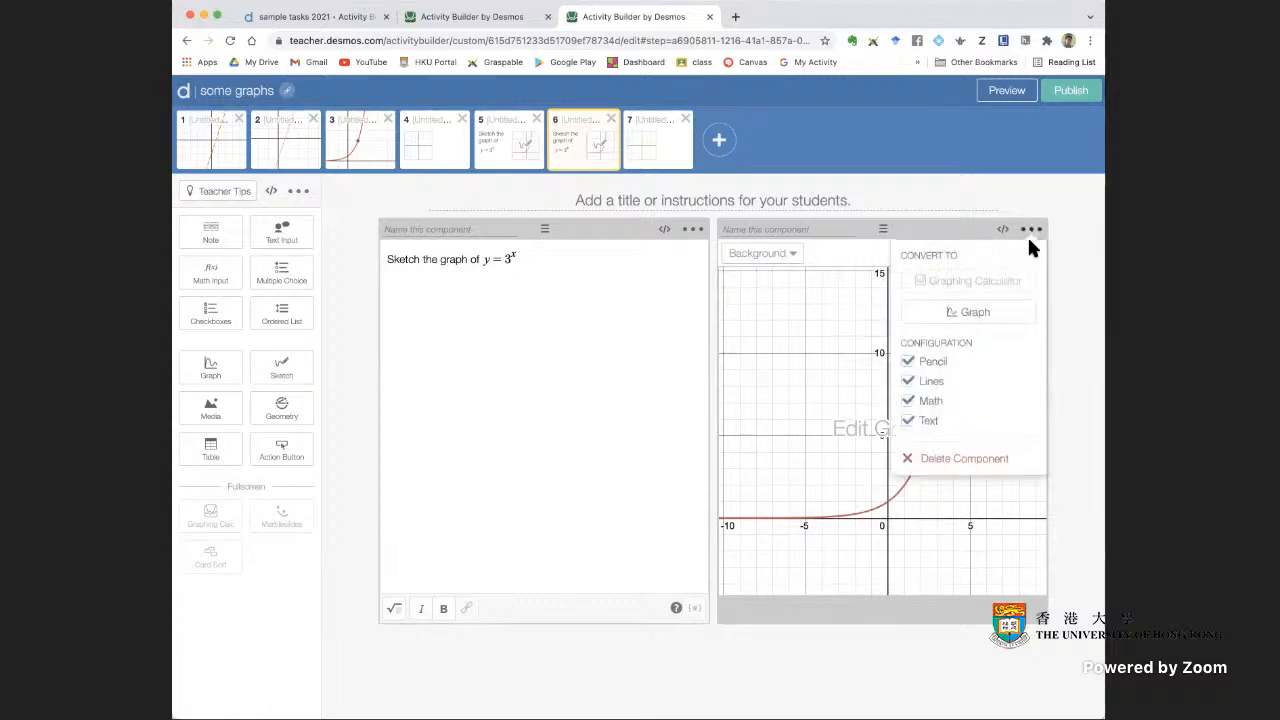
click(998, 320)
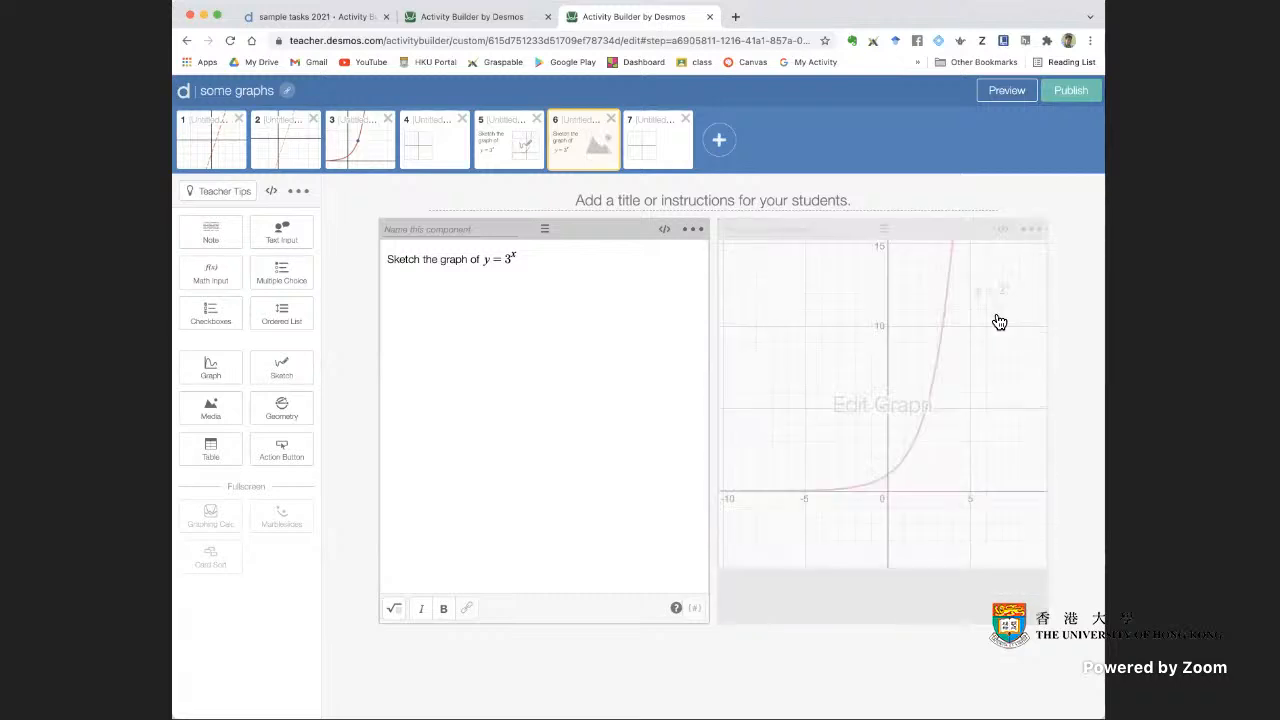
Preview the duplicated screen as a student, tracing points on the y = 2^x curve and trying to move its label
click(1005, 90)
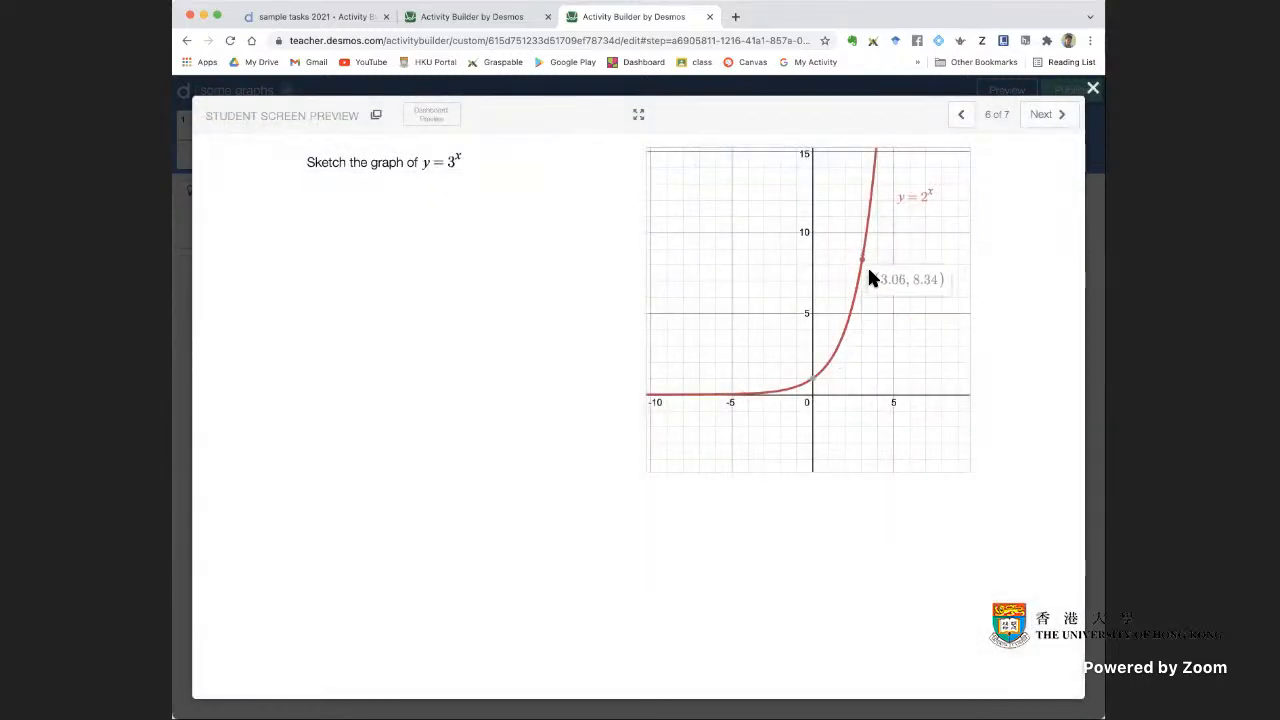
click(815, 384)
click(836, 347)
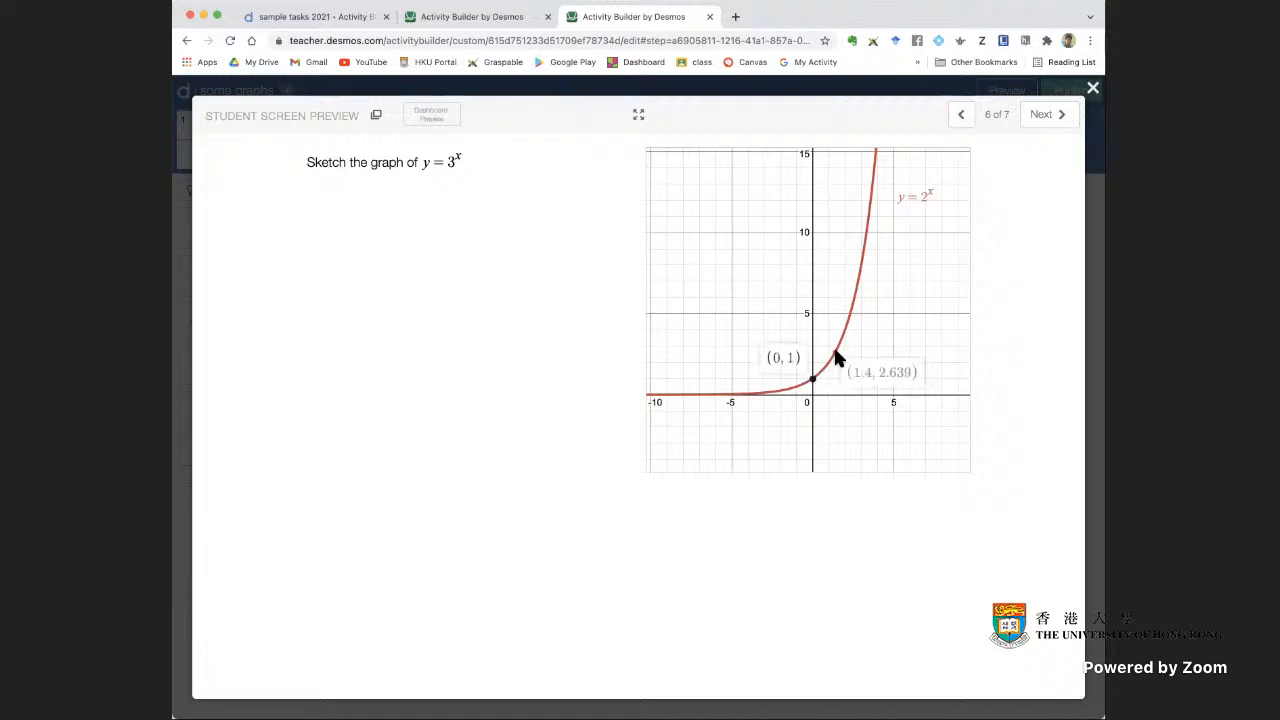
click(869, 307)
mouse_move(919, 194)
mouse_down()
mouse_move(923, 214)
mouse_move(731, 206)
mouse_move(928, 190)
mouse_up()
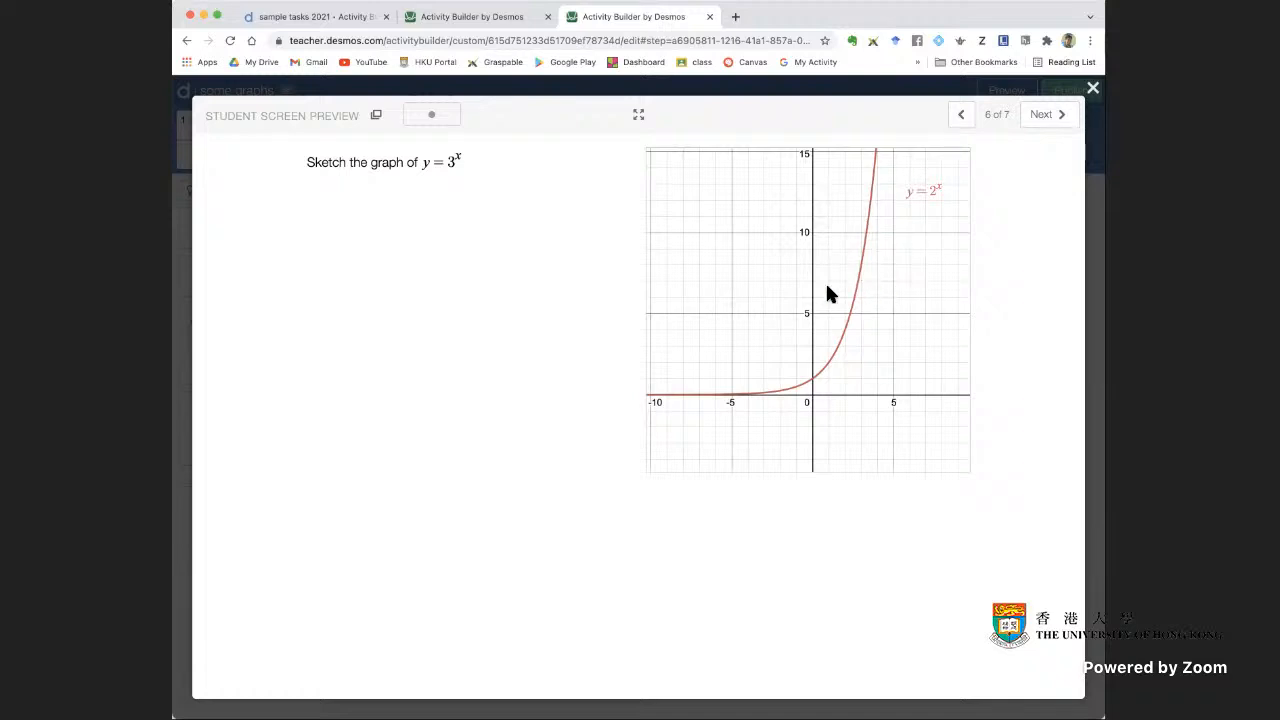
click(1094, 92)
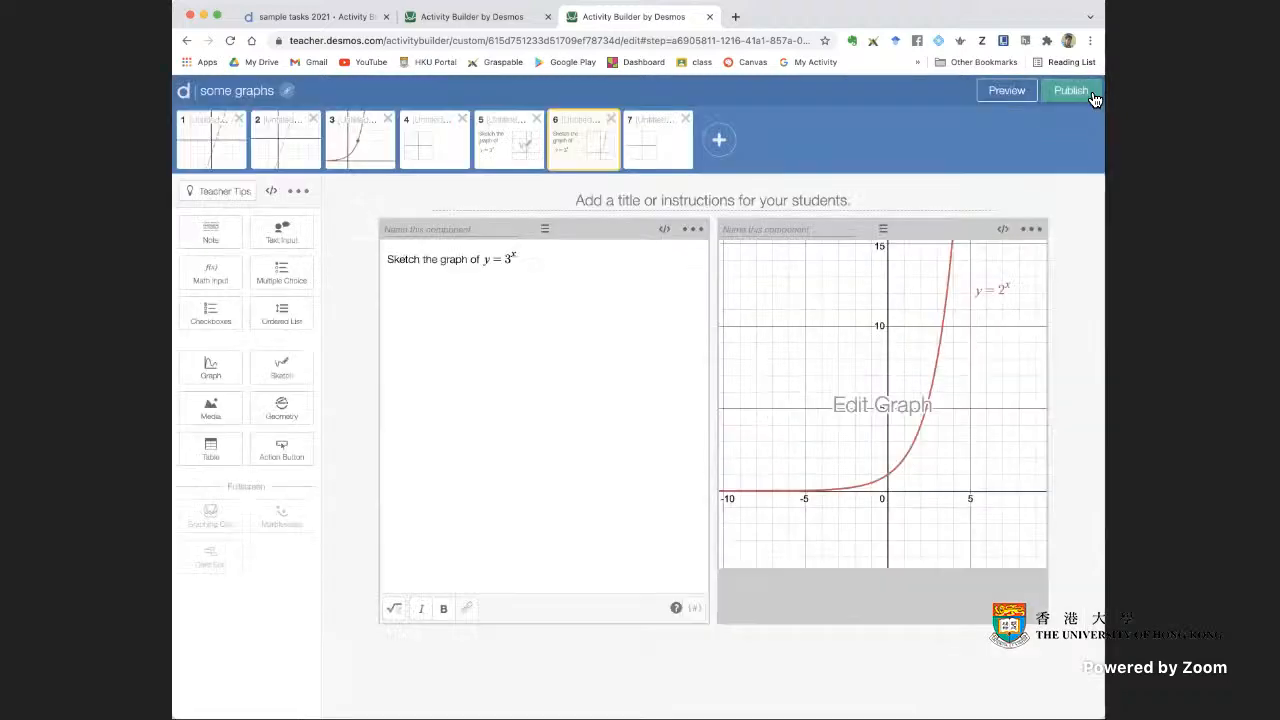
Open the duplicated screen's graph for editing, add the point (0,2), and select it on the graph
click(833, 443)
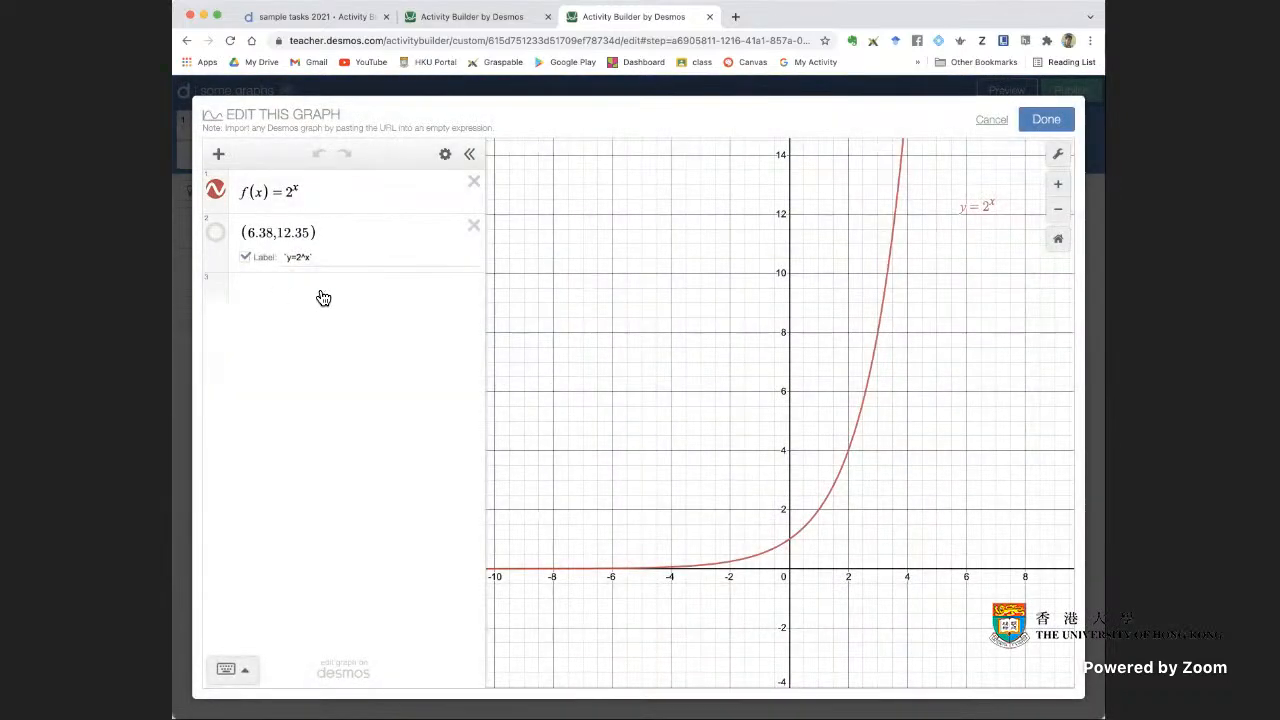
click(311, 293)
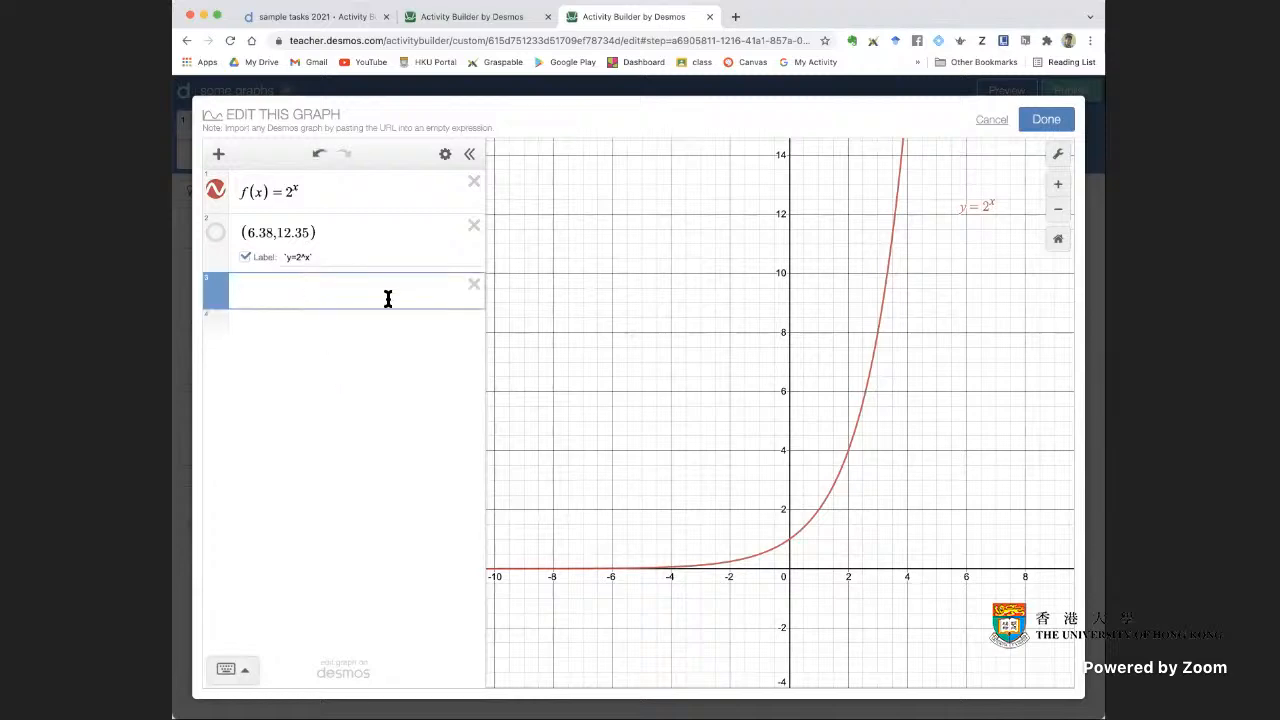
text((0,2)
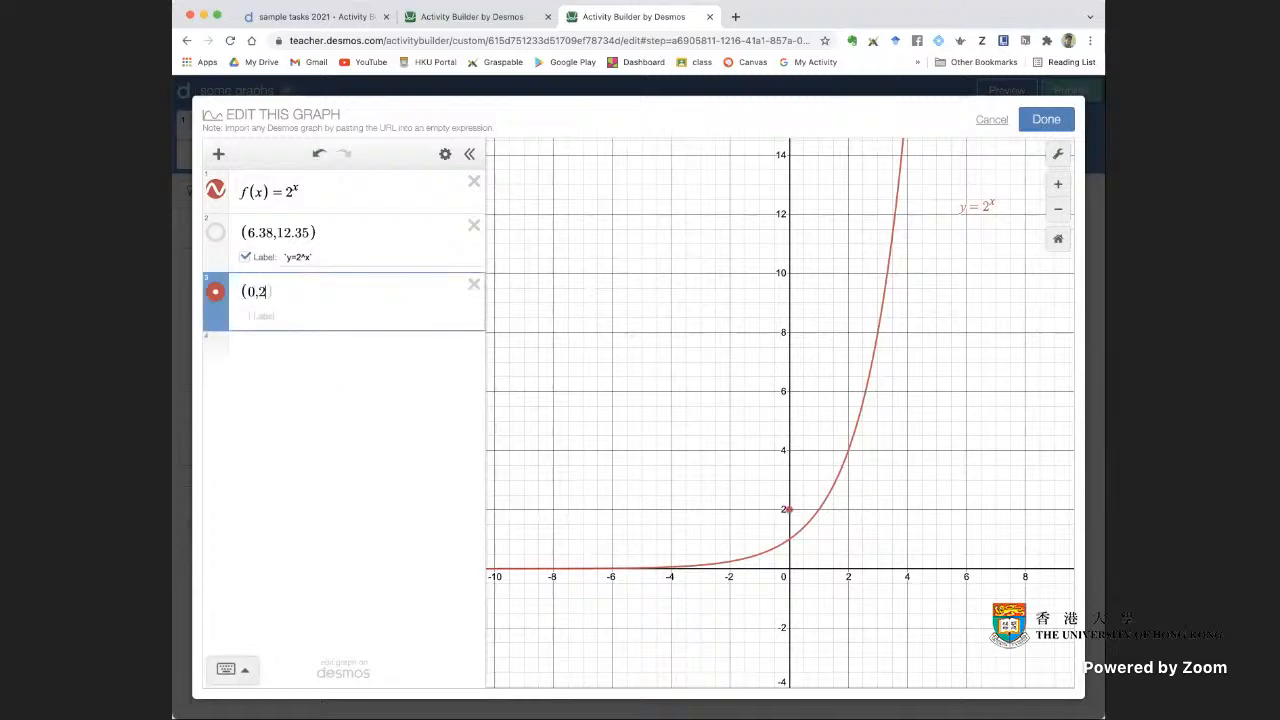
click(681, 455)
click(789, 514)
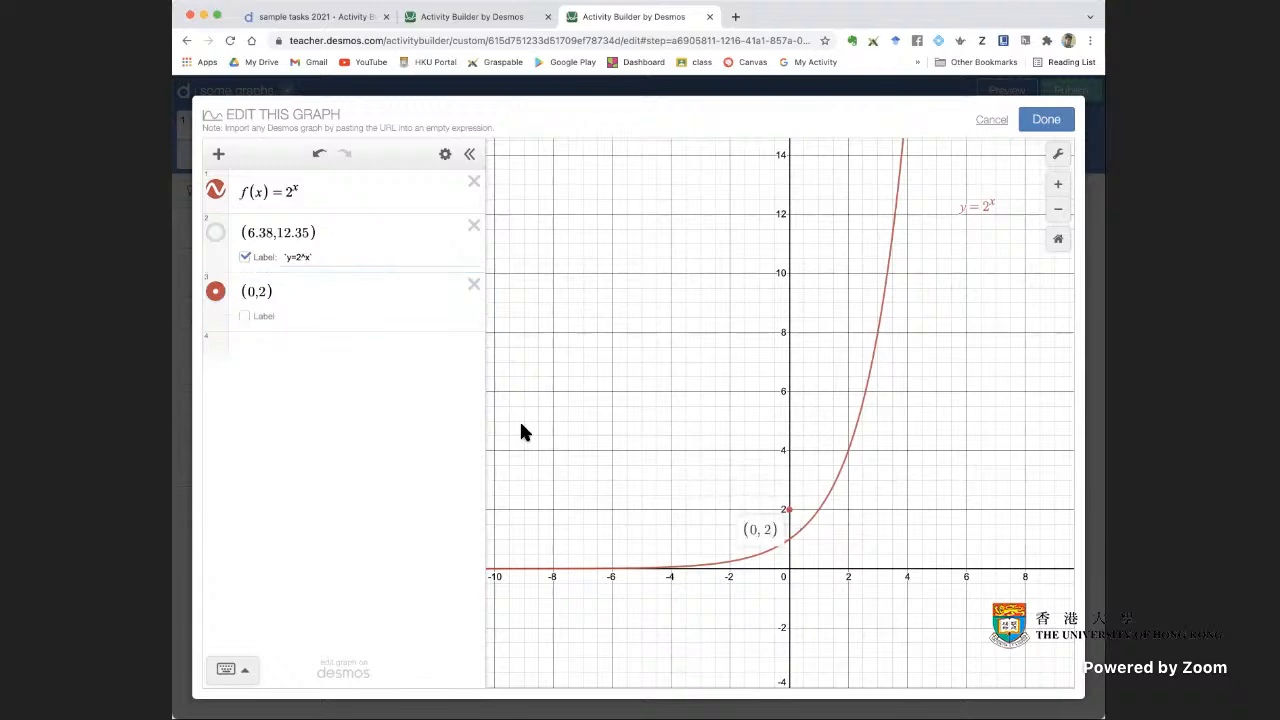
Make the point (0,2) draggable in all directions and move it to about (0.11, 3.9)
click(219, 301)
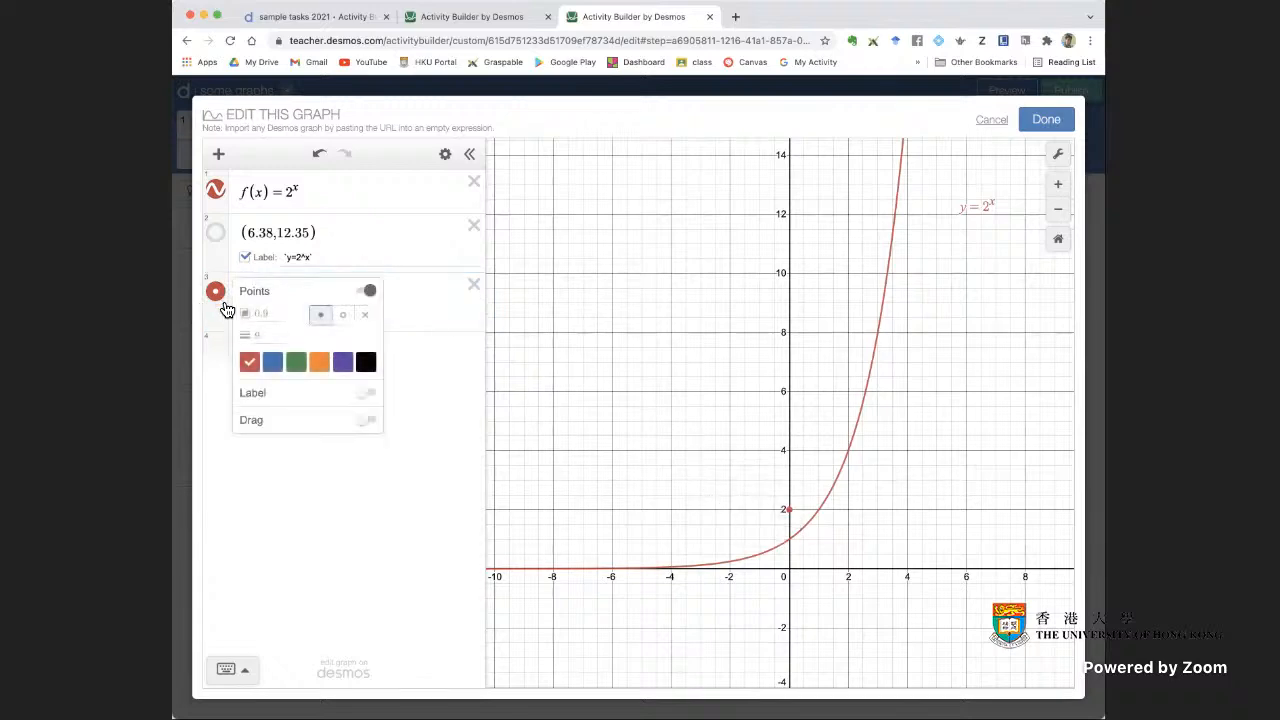
click(368, 420)
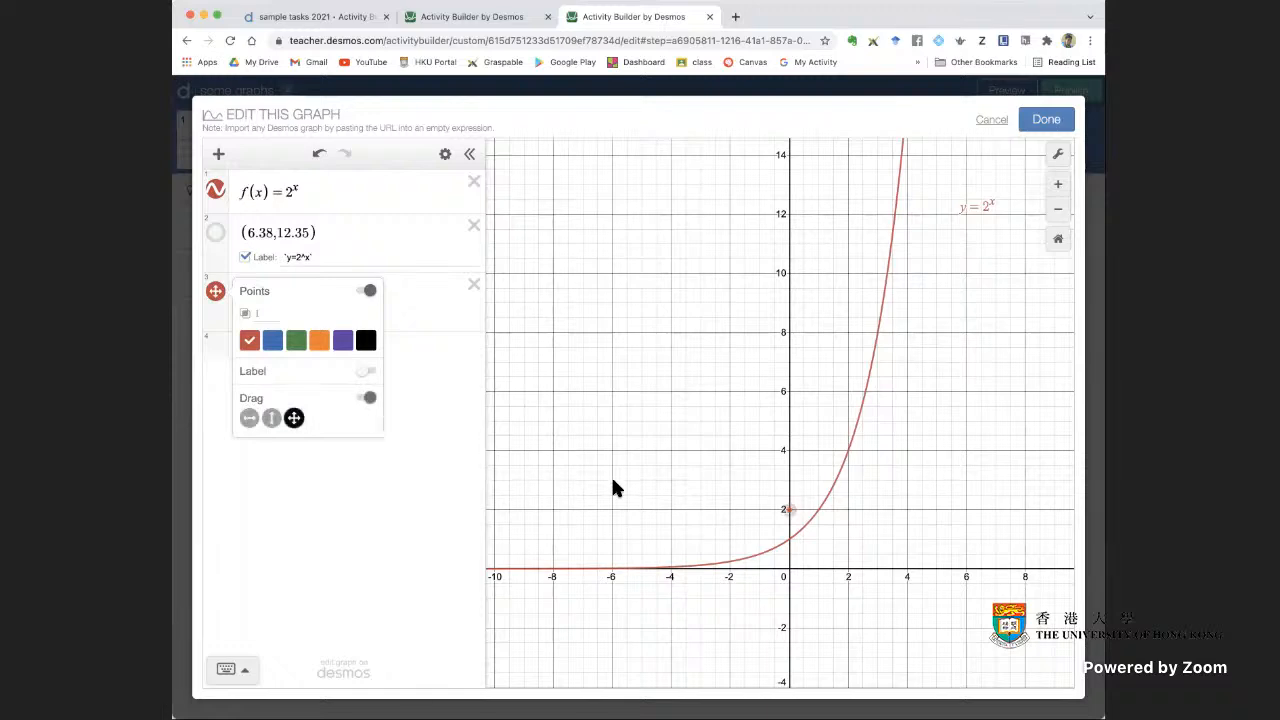
drag(790, 510, 794, 457)
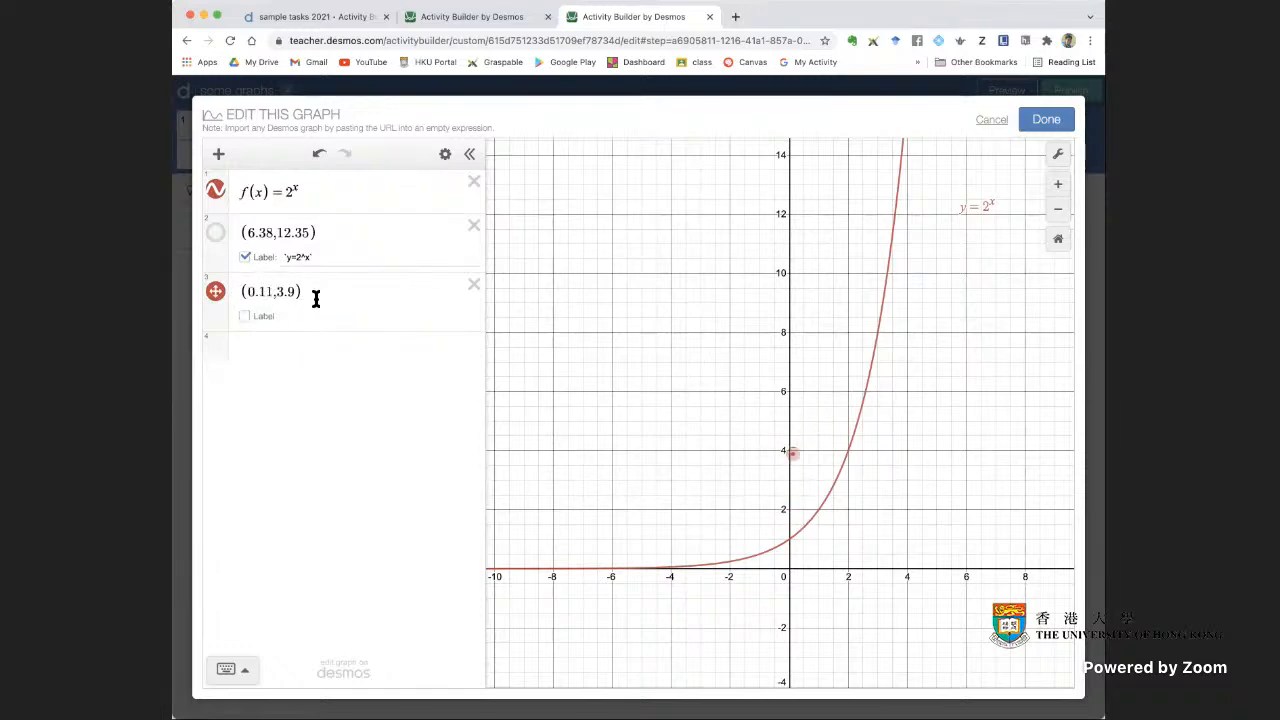
Replace the draggable point with the point (0,a), add a slider for a, and set a to 3.3
click(474, 284)
click(338, 289)
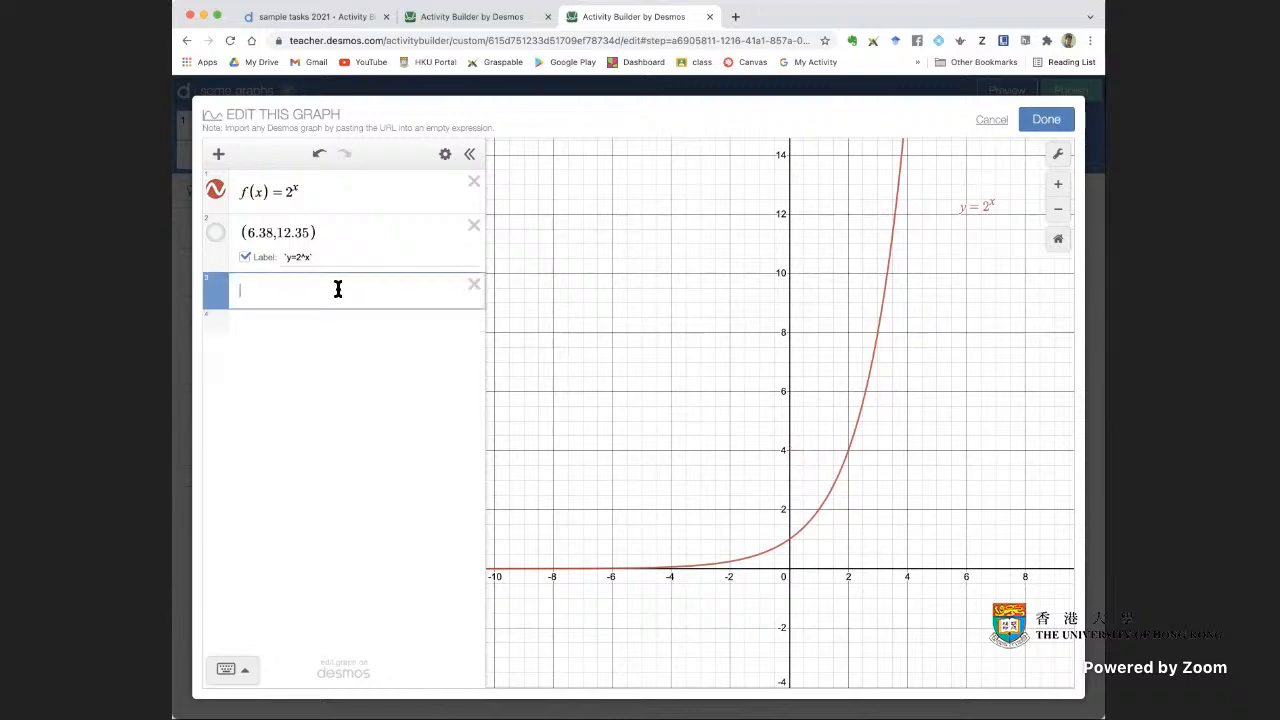
text((0,)
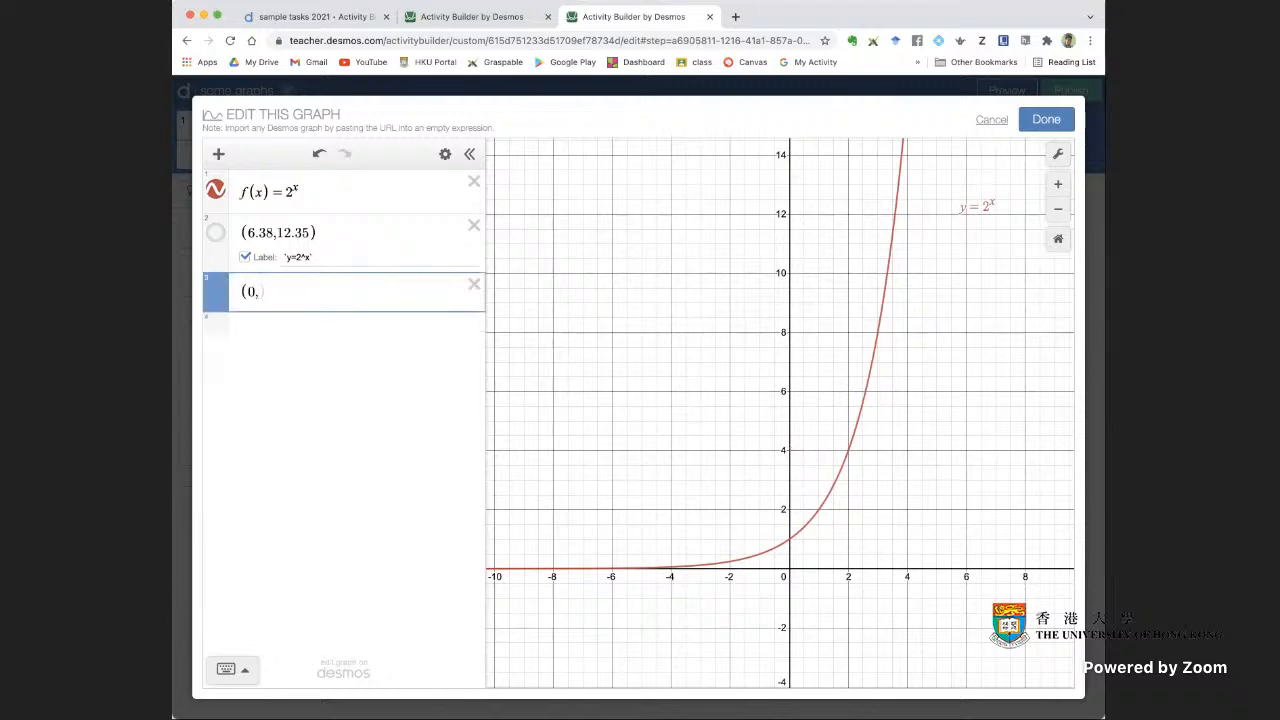
text(a))
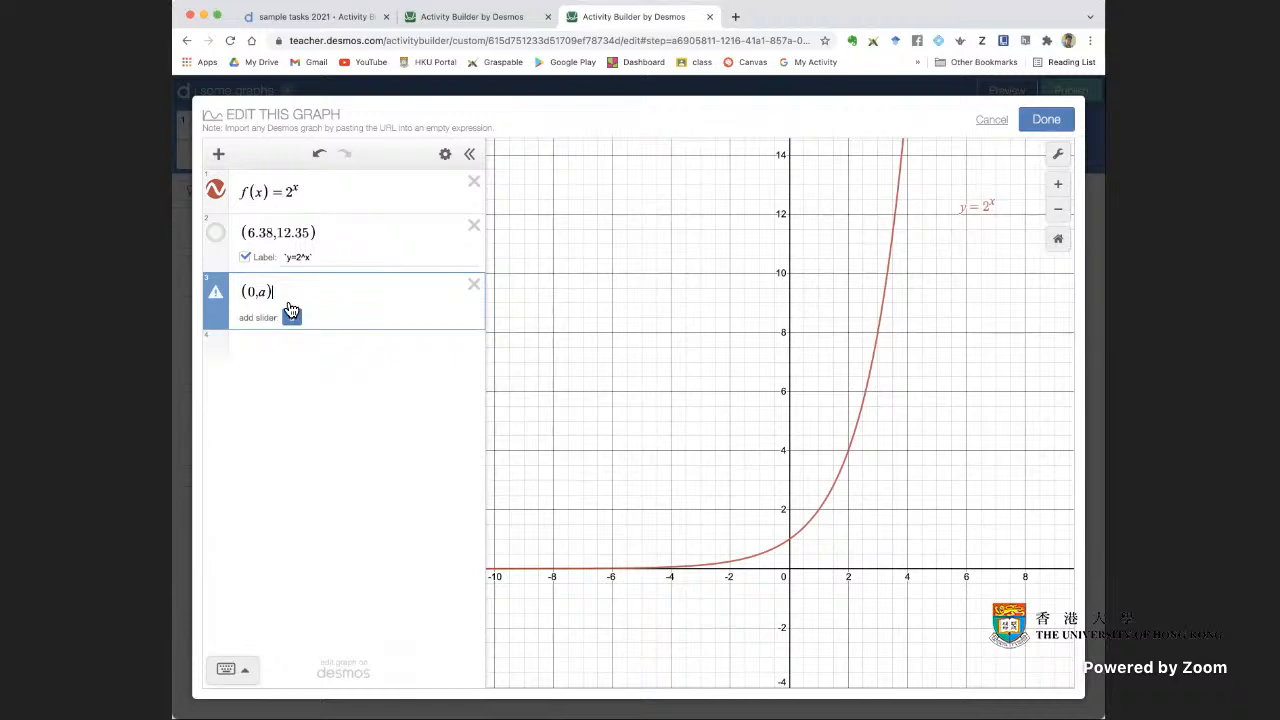
click(291, 320)
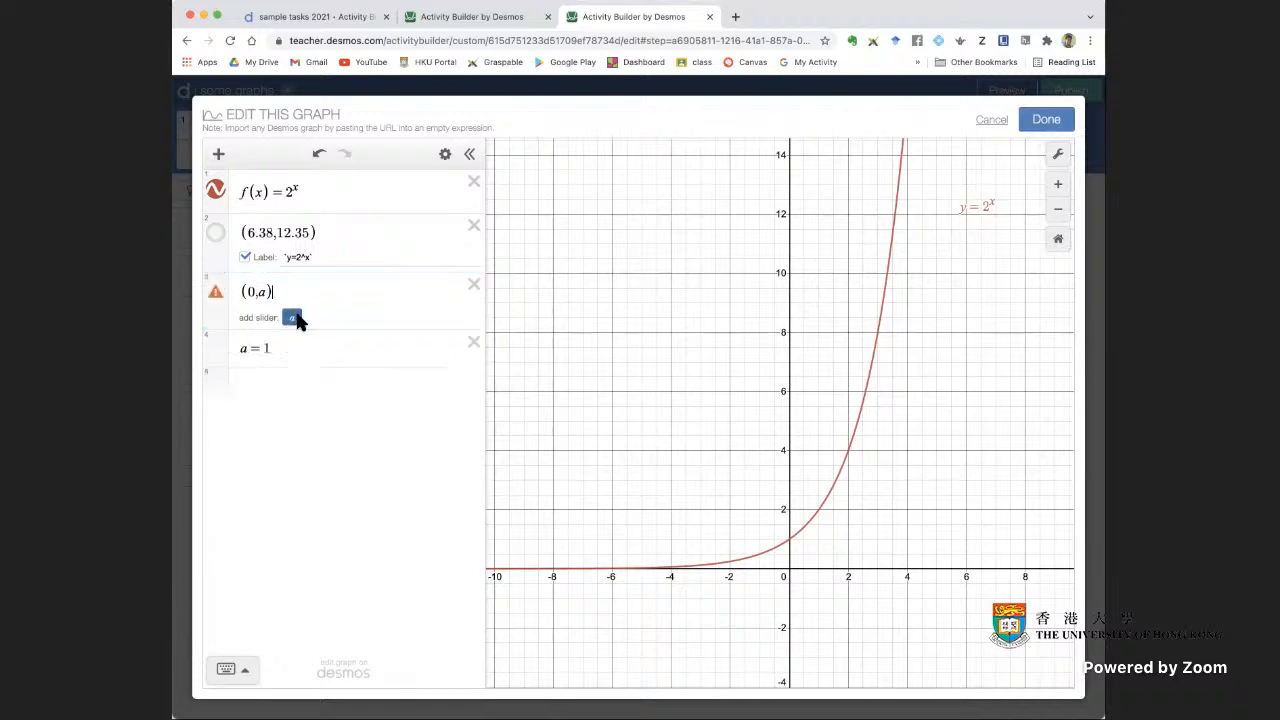
mouse_move(371, 372)
mouse_down()
mouse_move(428, 377)
mouse_move(325, 376)
mouse_move(428, 374)
mouse_move(392, 373)
mouse_up()
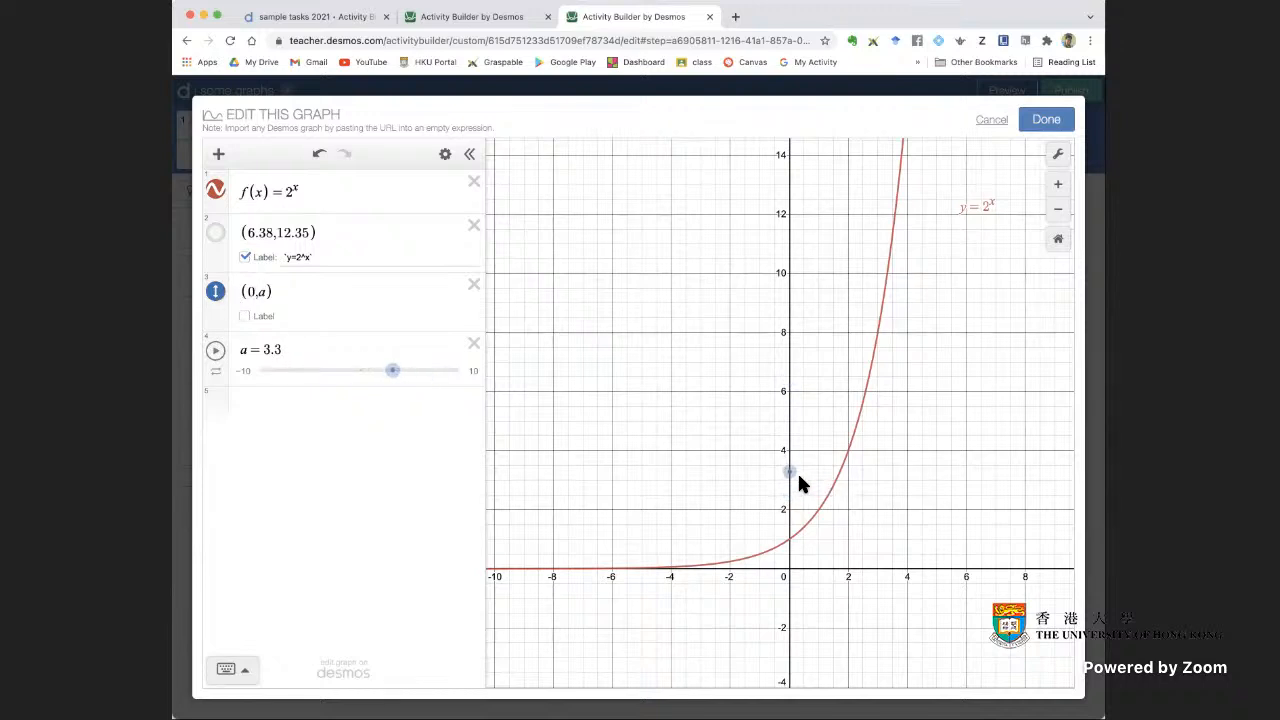
Add the horizontal line y = a to the graph, raise the draggable point to a = 6.71, and save the graph
drag(791, 476, 789, 412)
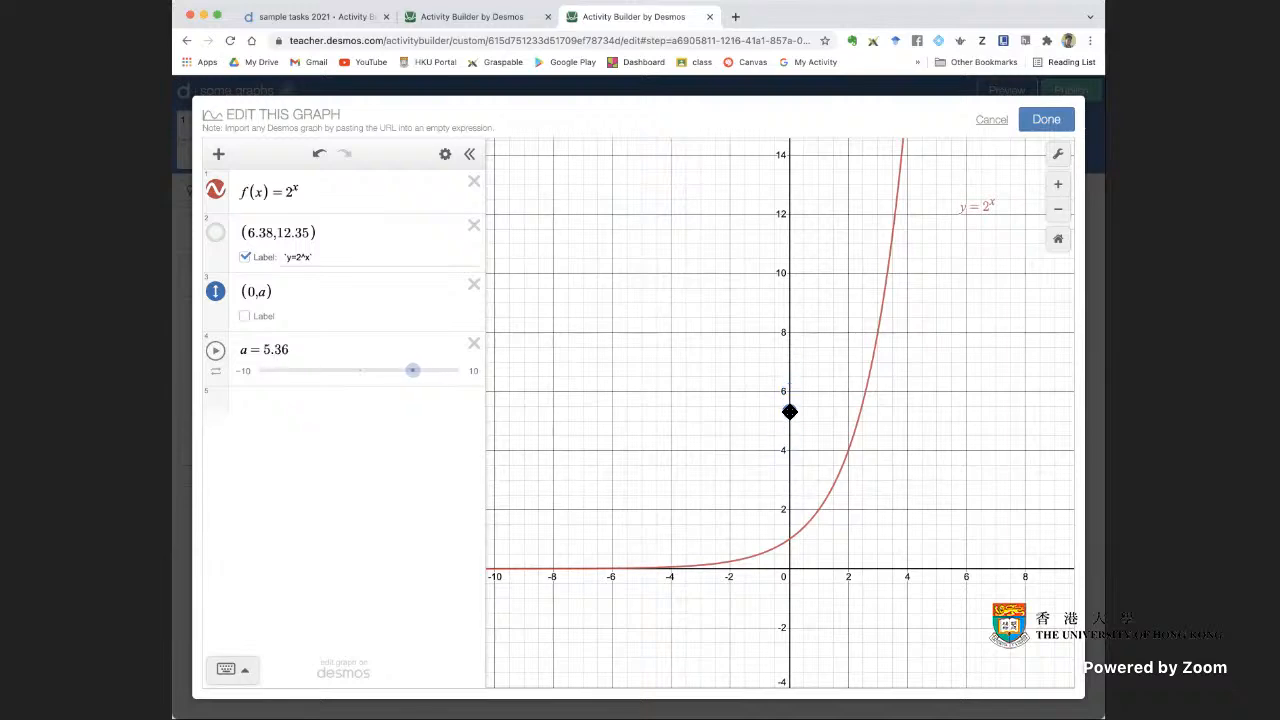
click(306, 404)
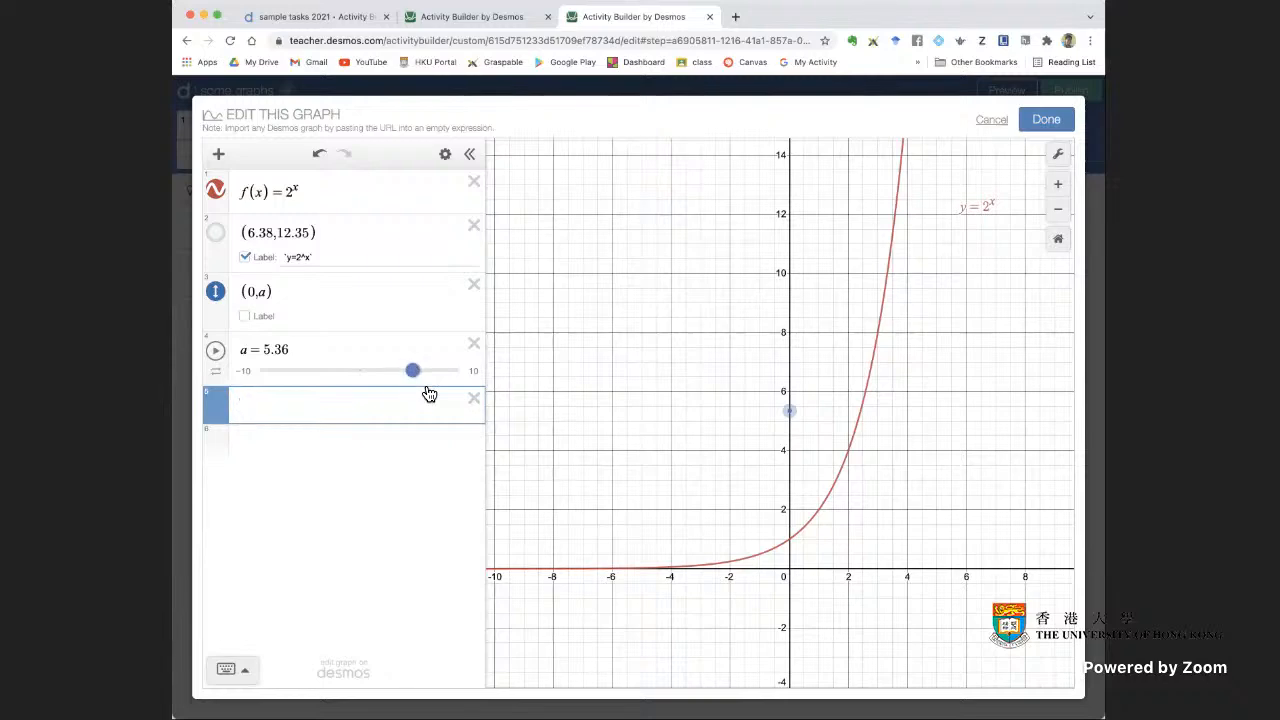
text(y = a)
key(Return)
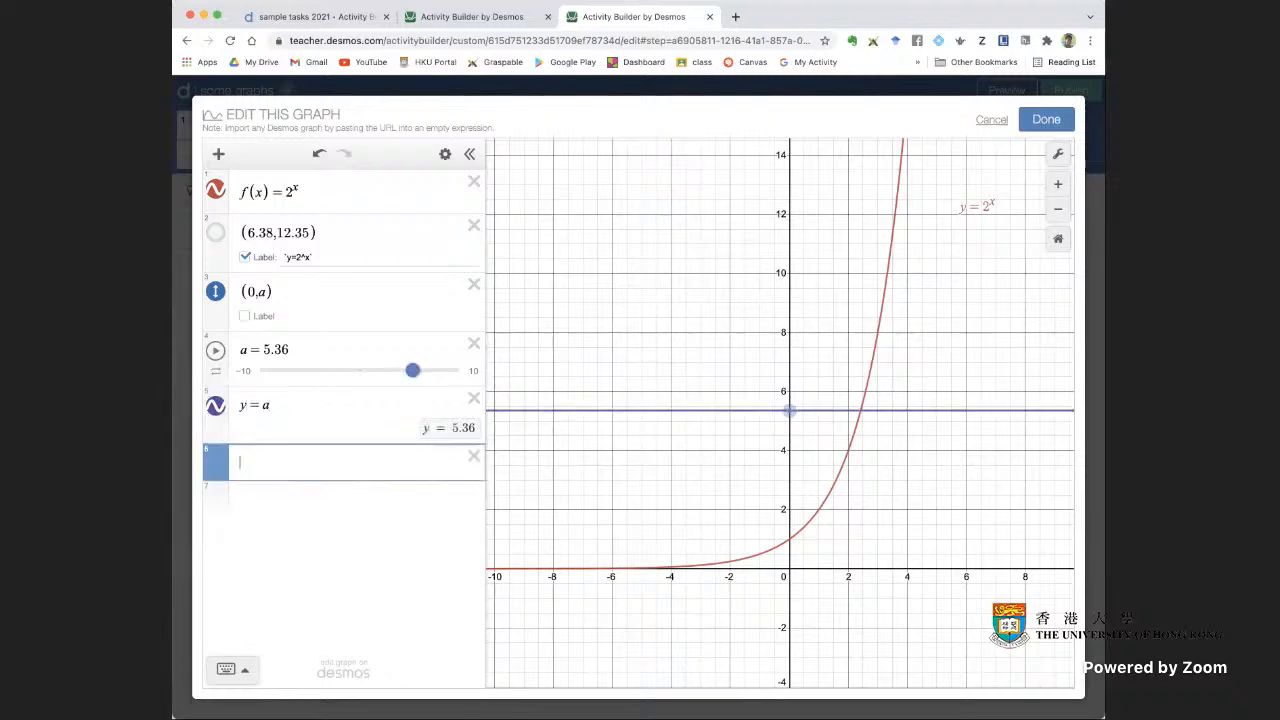
drag(792, 411, 789, 373)
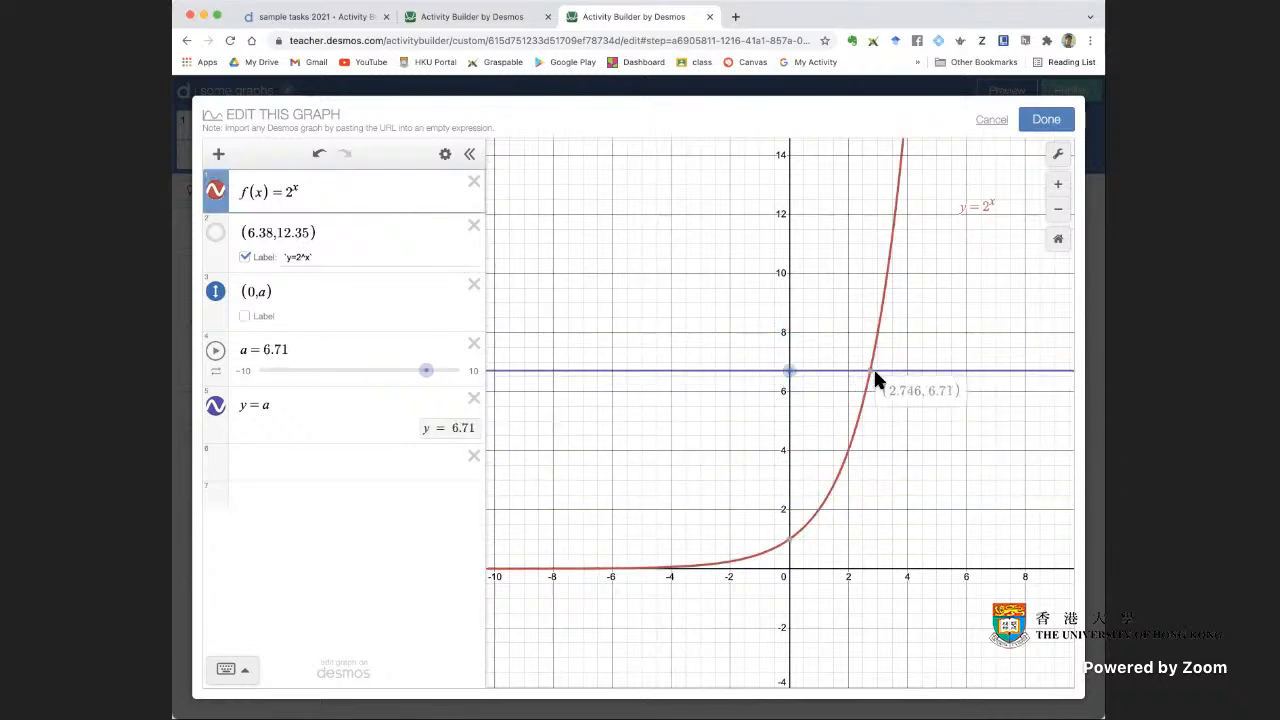
click(1056, 124)
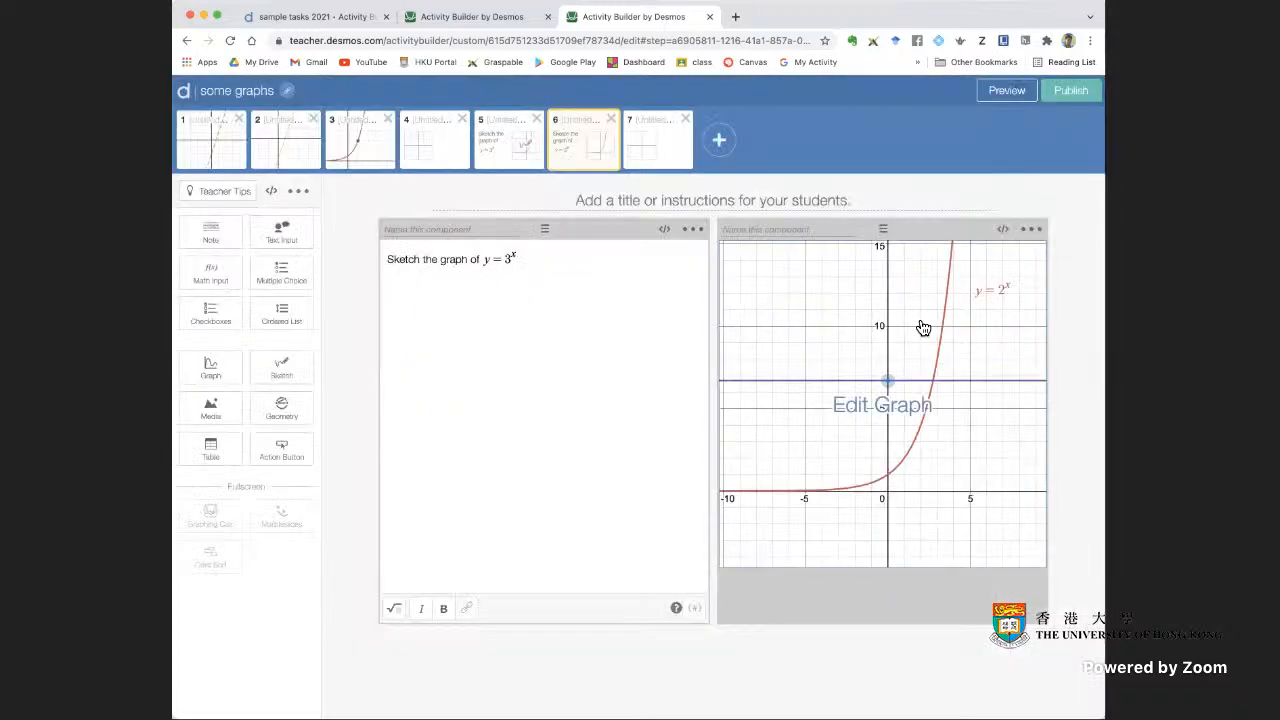
Preview the screen as a student, moving the point on the y-axis down to shift the horizontal line, and close the preview
click(1008, 90)
drag(814, 289, 814, 331)
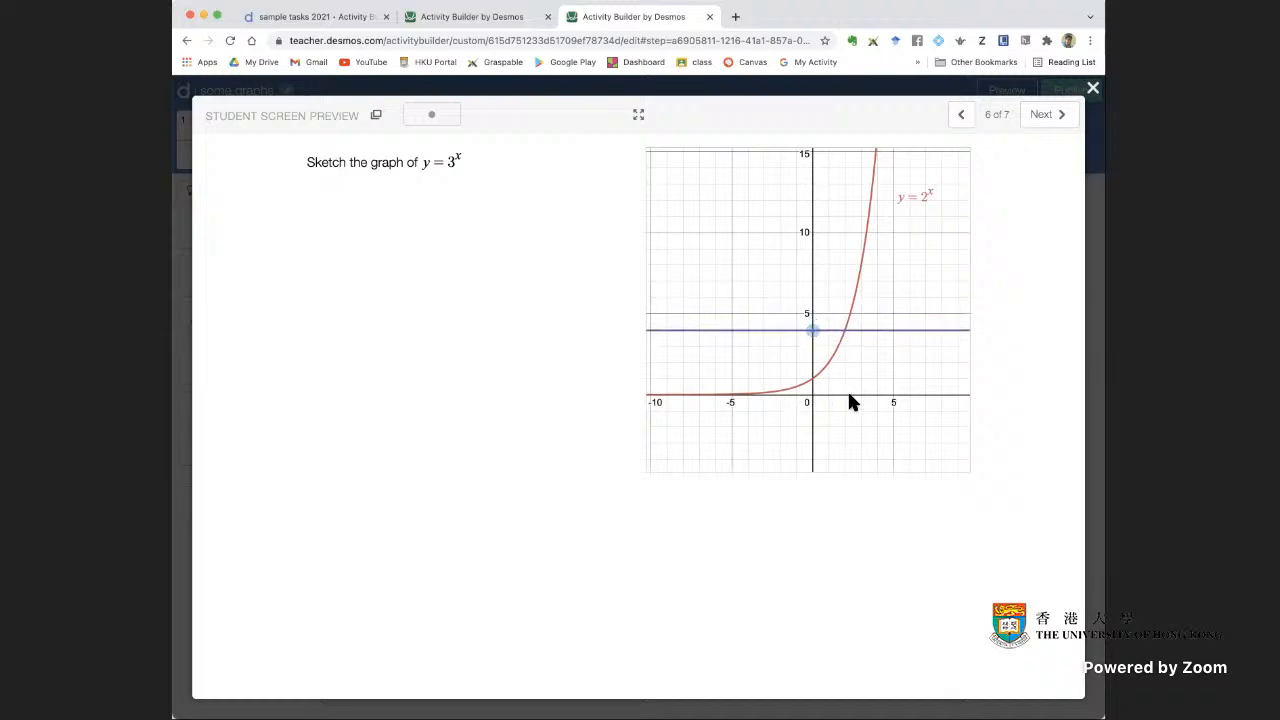
click(1093, 88)
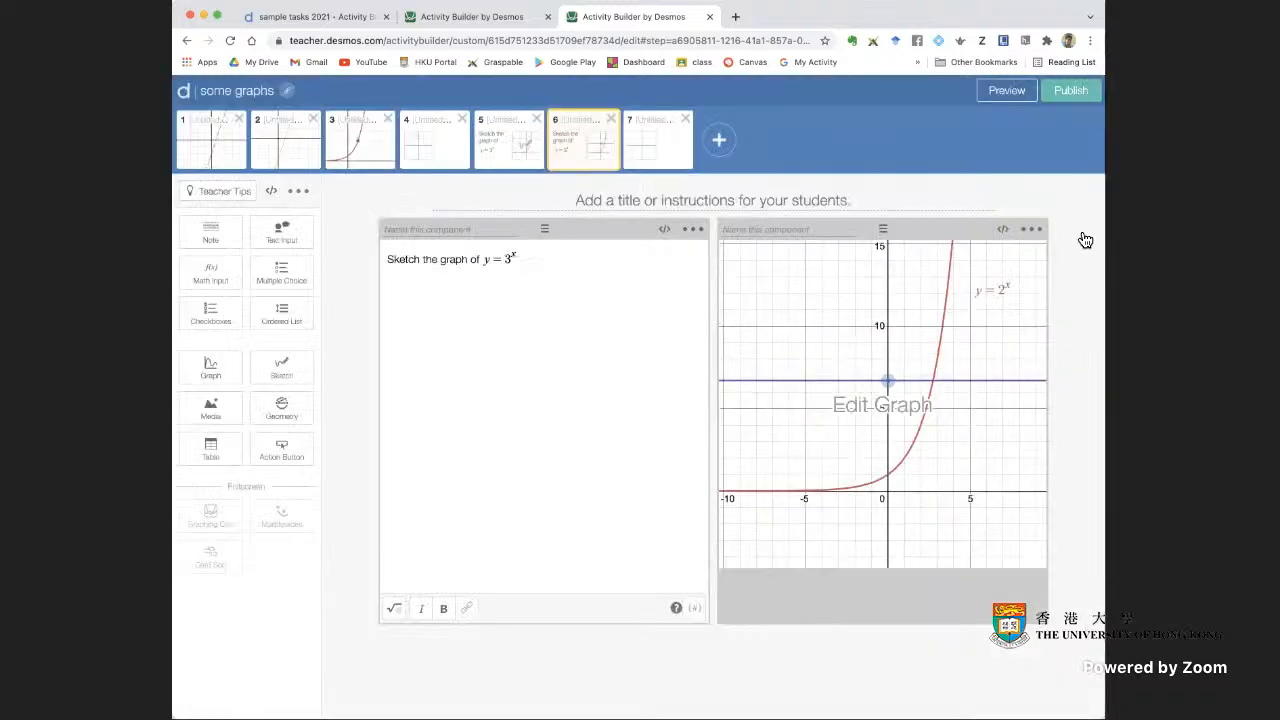
Try the graph as a sketch component by drawing around the point in the student preview, and convert it back to a graph
click(1031, 229)
click(987, 314)
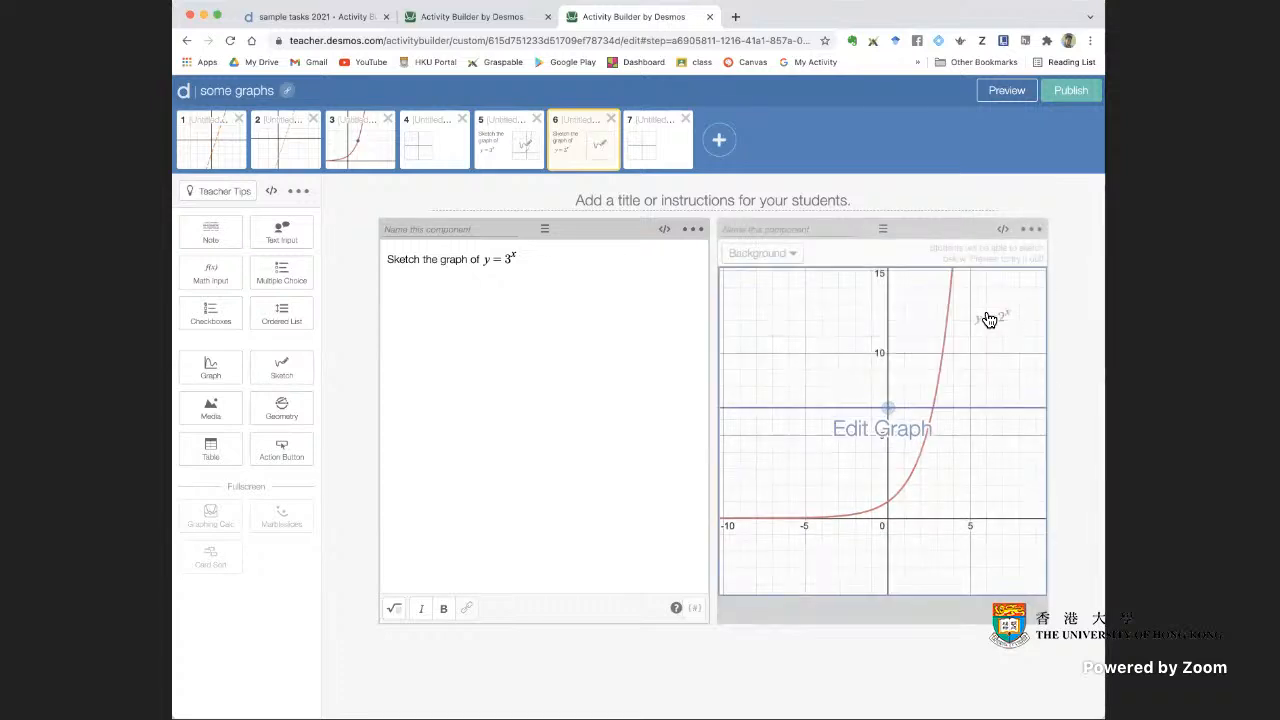
click(1007, 94)
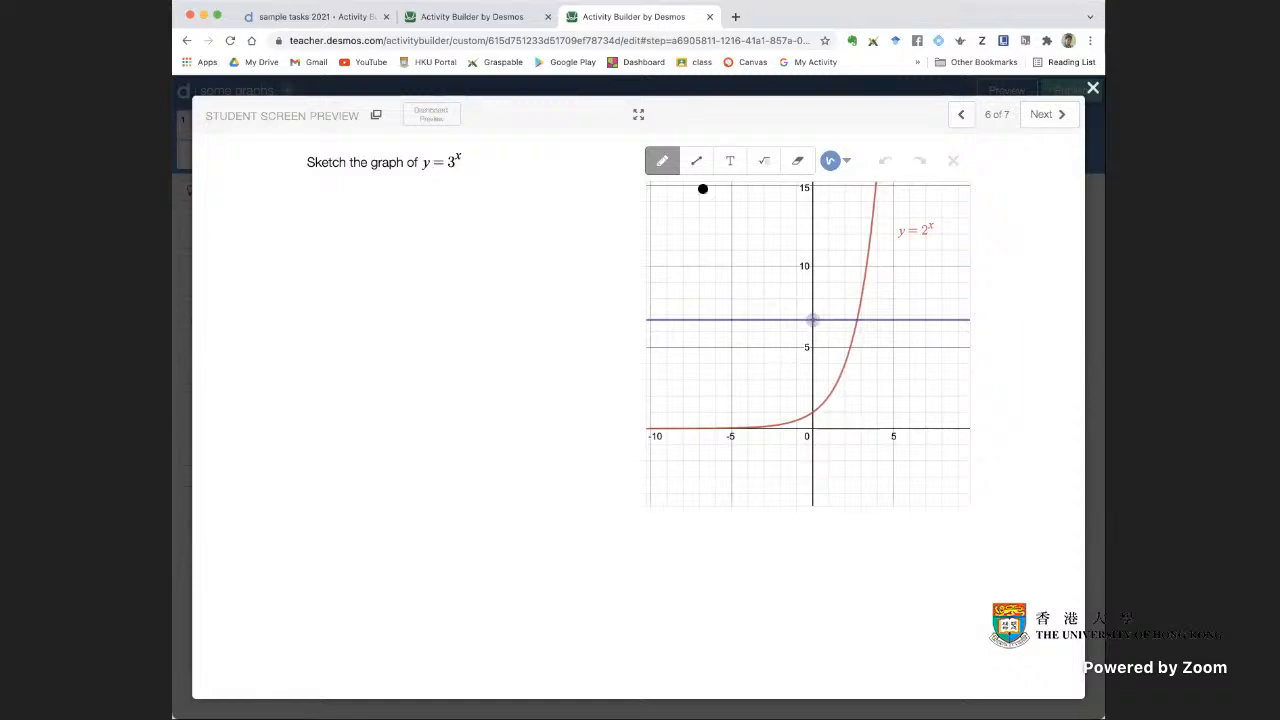
drag(813, 309, 861, 318)
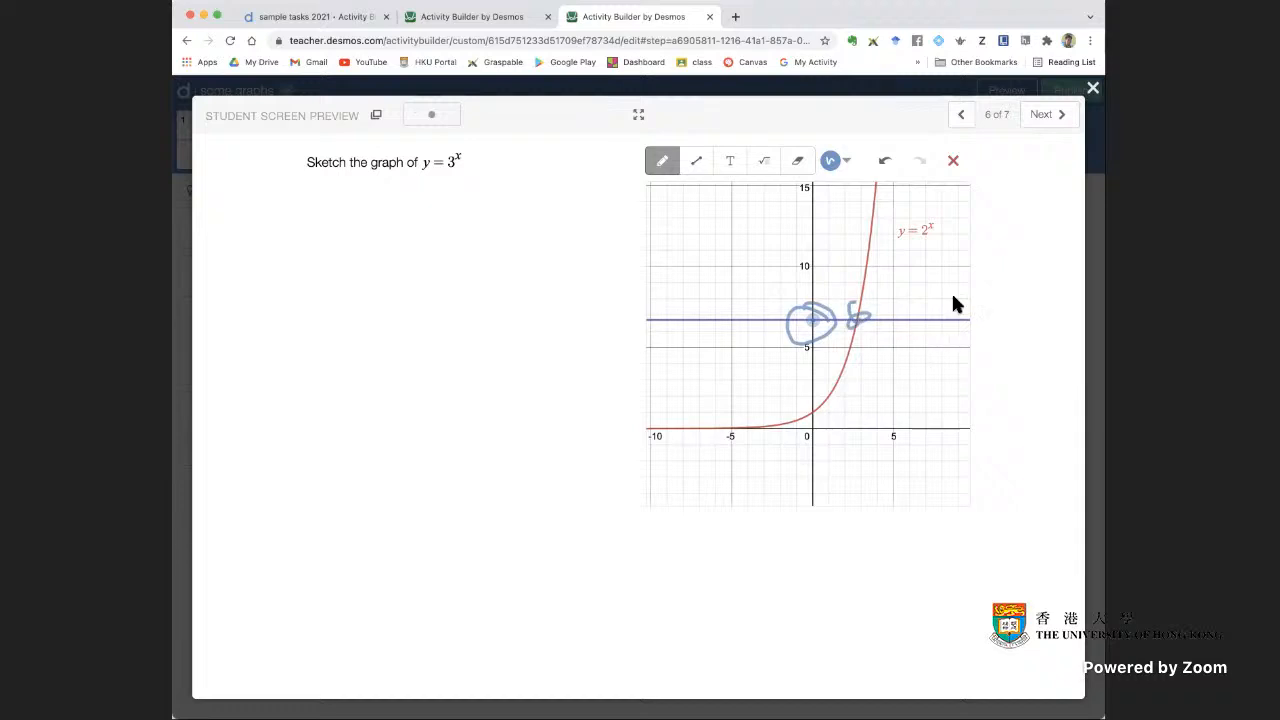
click(1094, 88)
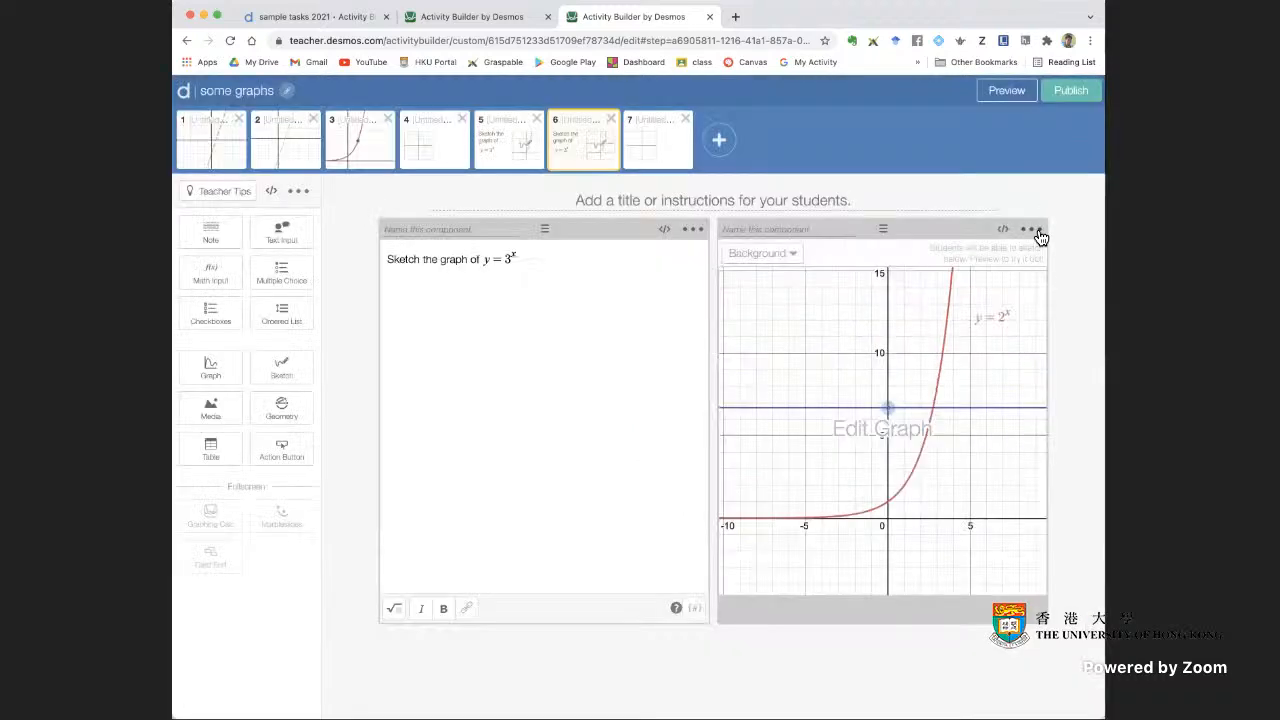
click(1031, 229)
click(984, 318)
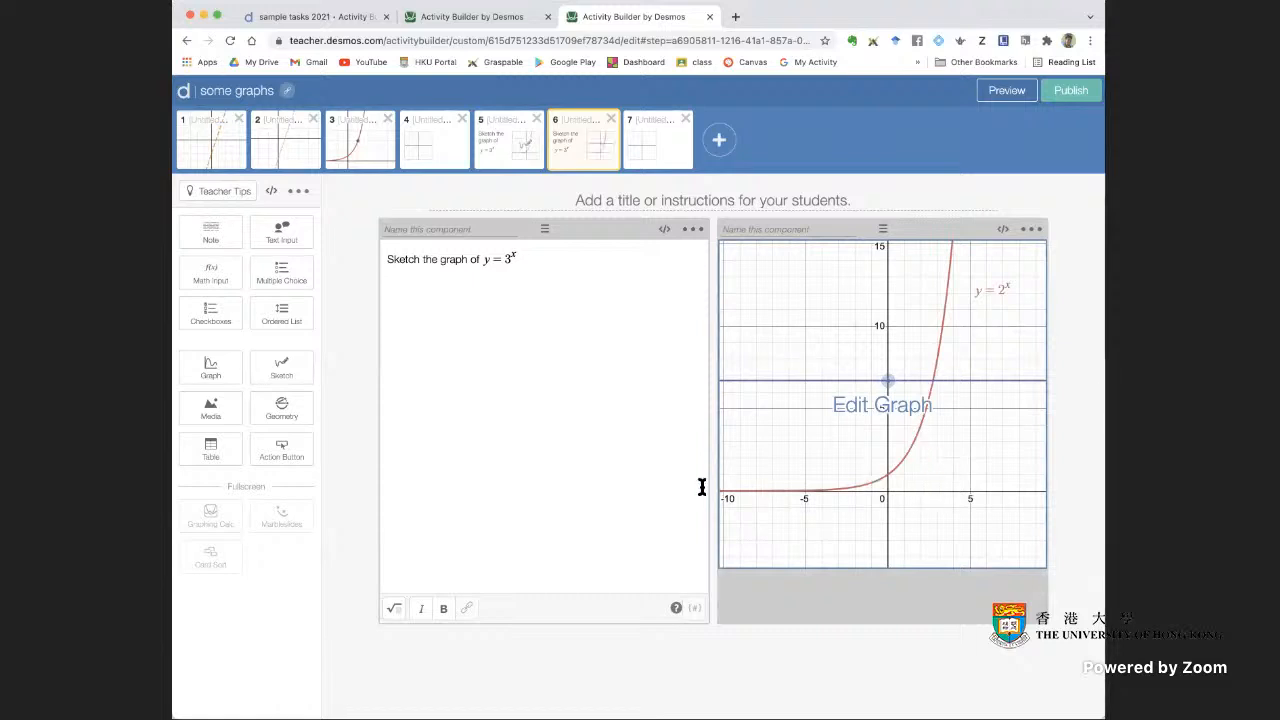
Replace the note's text with "Estimate the values of x in the following table."
click(528, 259)
drag(528, 259, 386, 257)
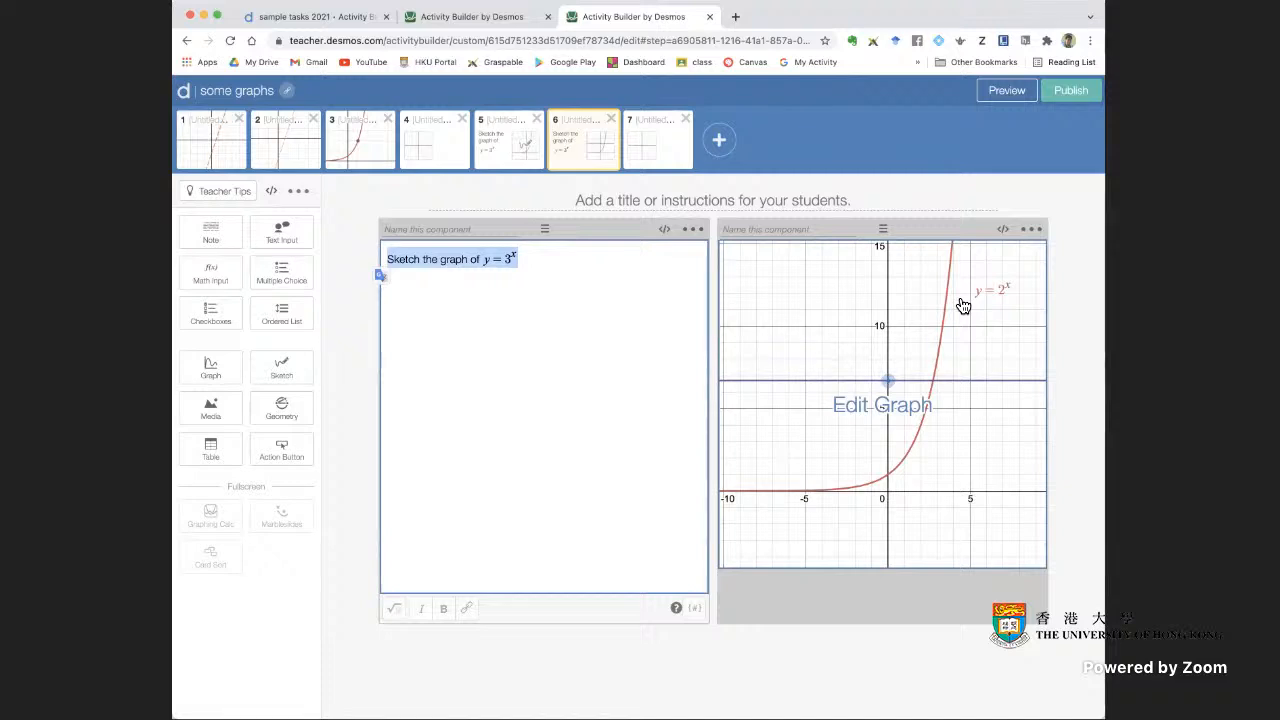
text(Estime)
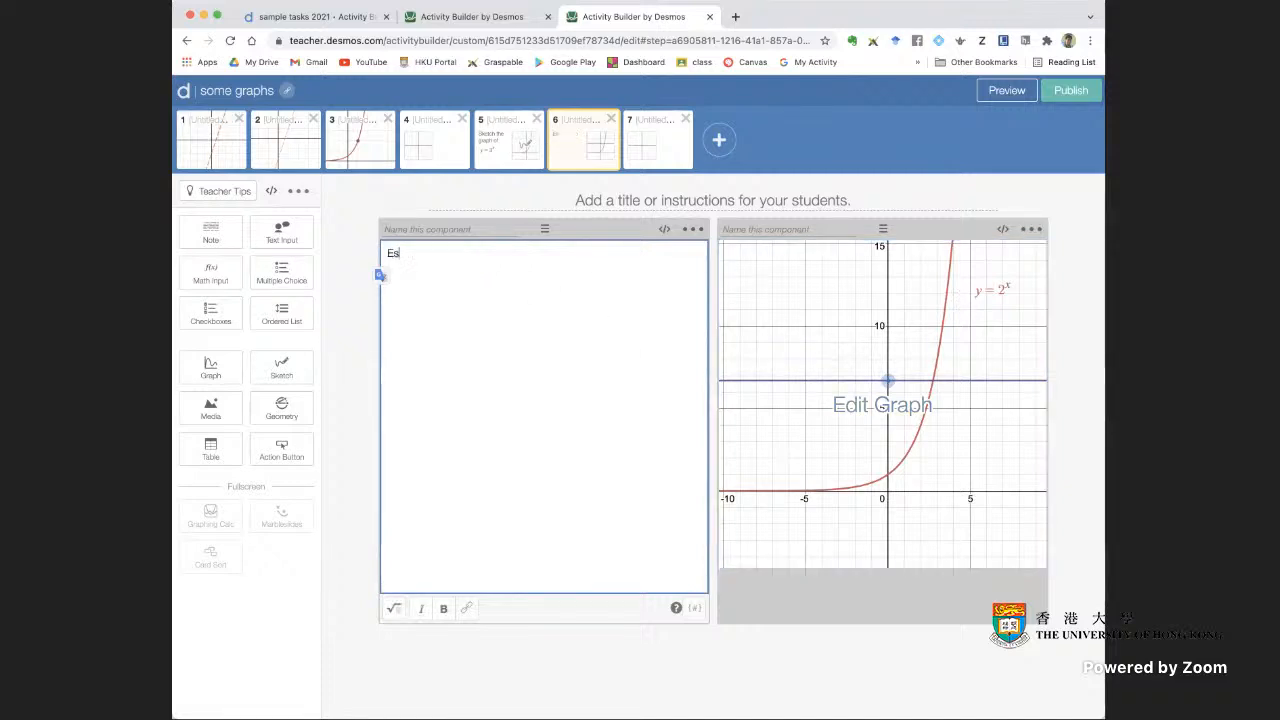
key(BackSpace)
key(BackSpace)
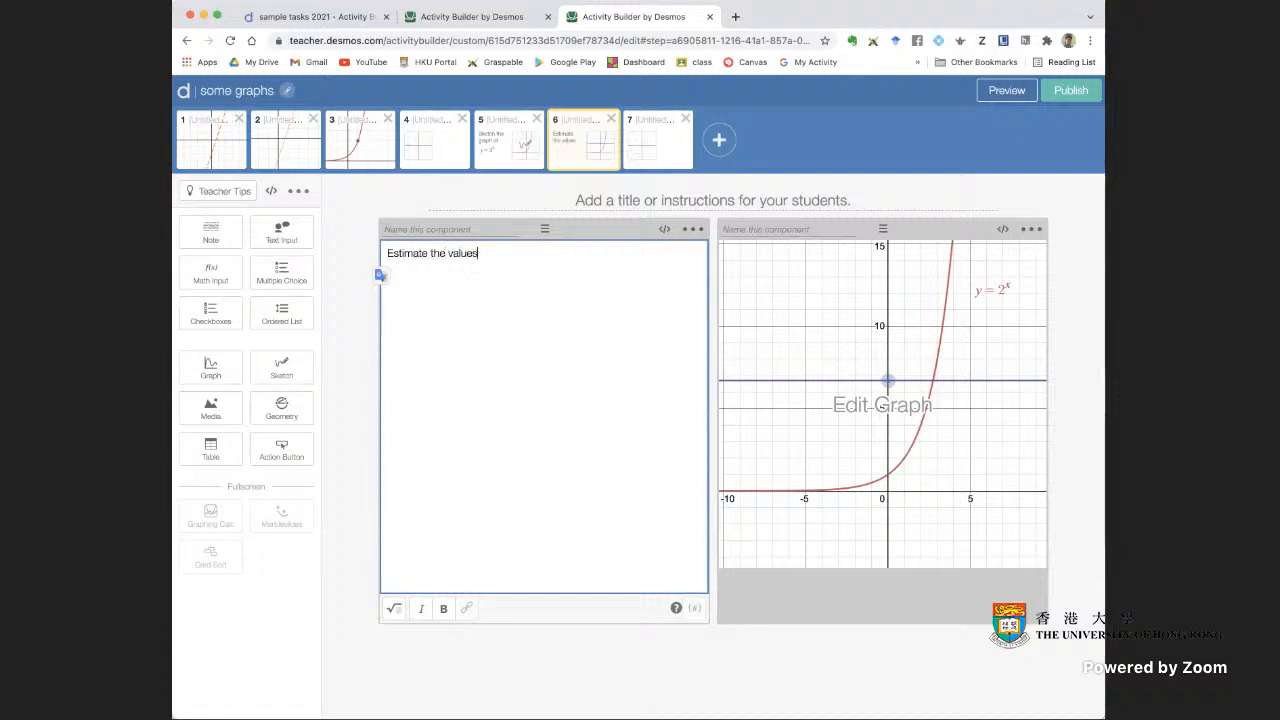
text(x in the )
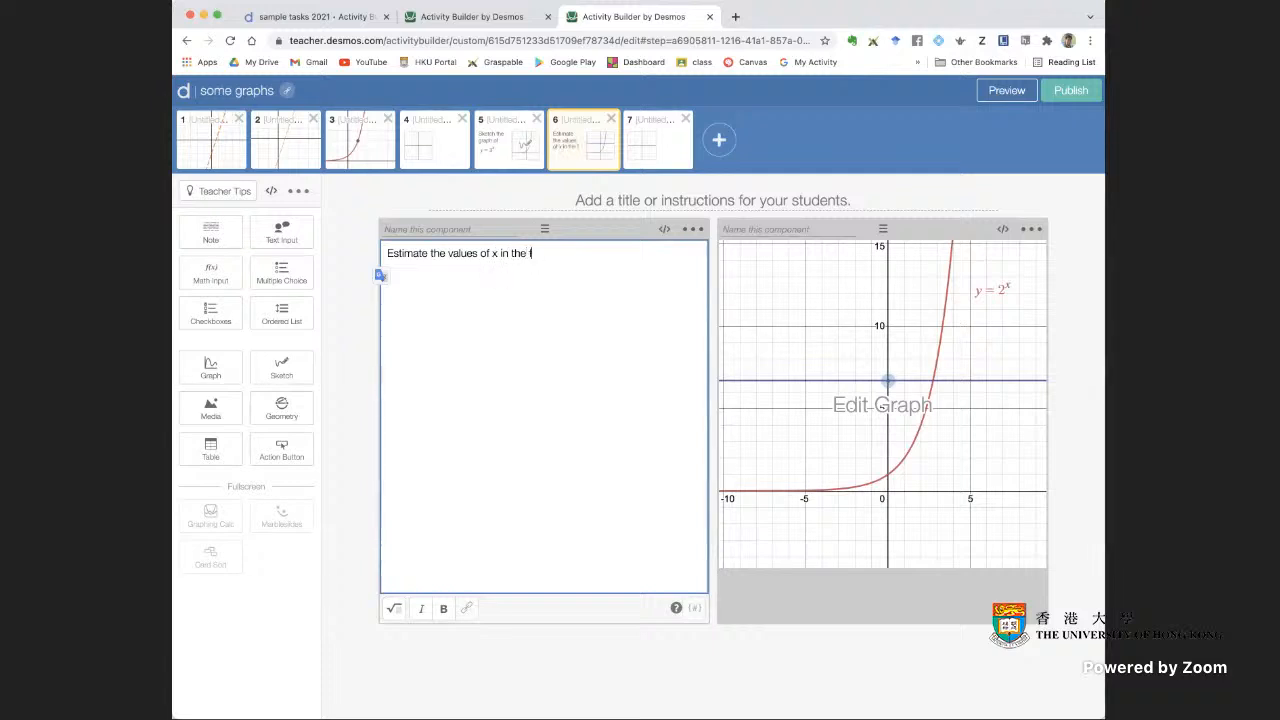
text(following table.)
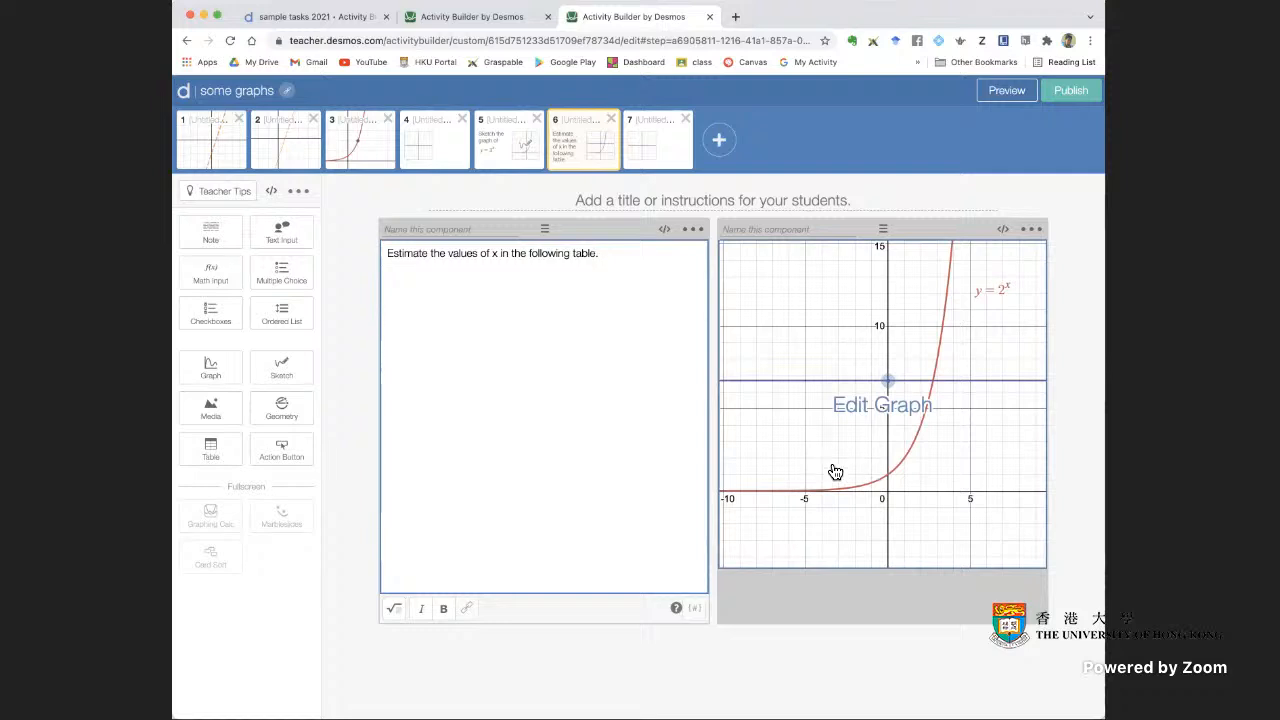
Open the graph for editing and set the slider for a to range from 0 to 15 with step 0.1
click(934, 457)
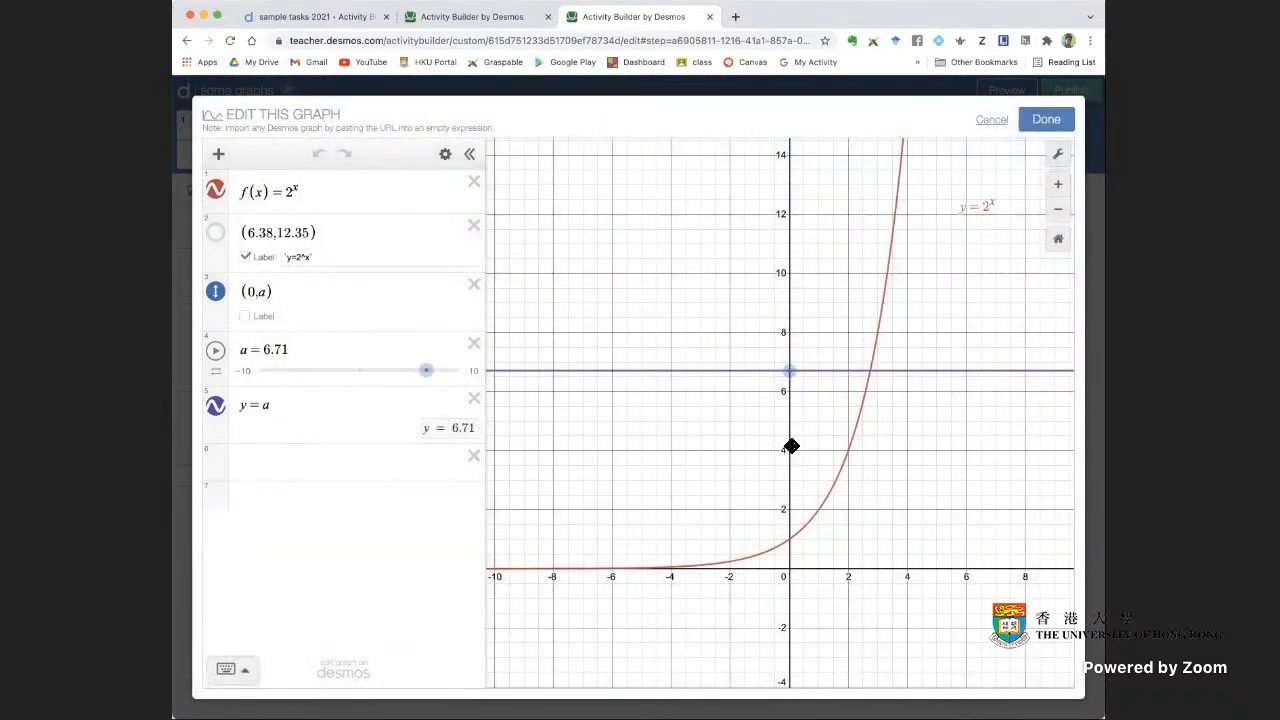
drag(791, 446, 789, 320)
click(247, 373)
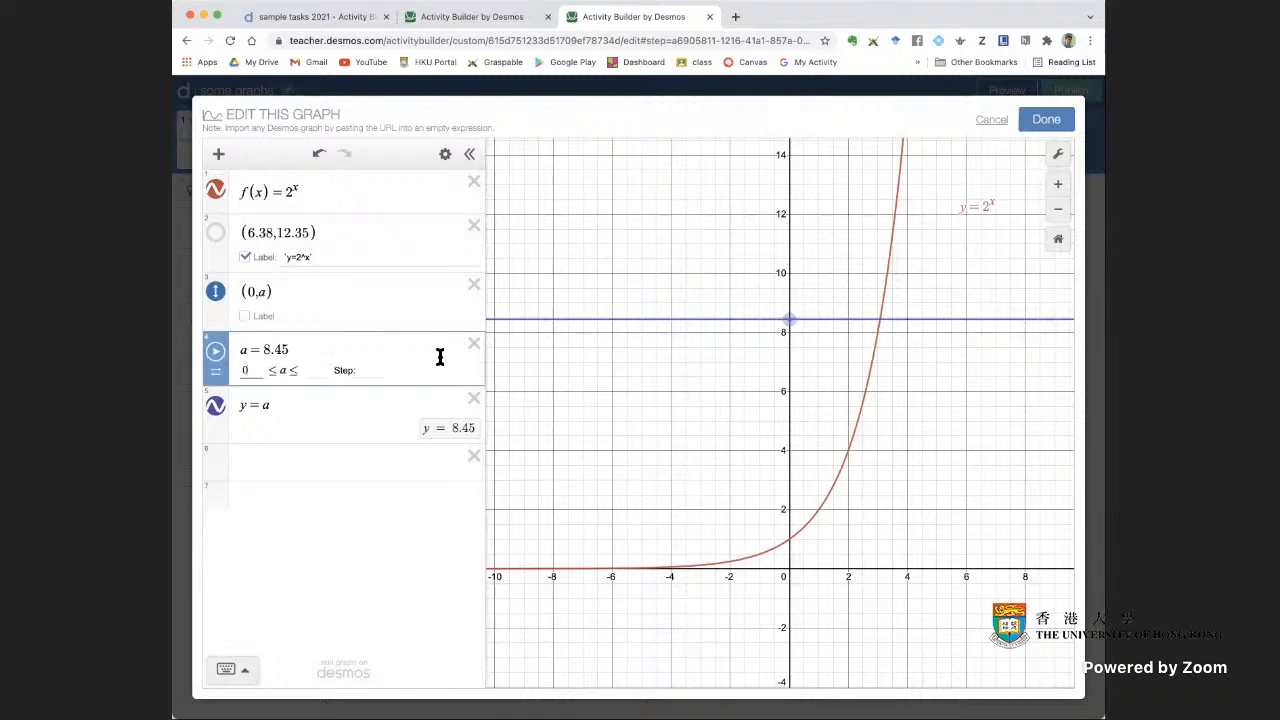
click(312, 366)
text(15)
click(368, 372)
text(0.1)
key(Return)
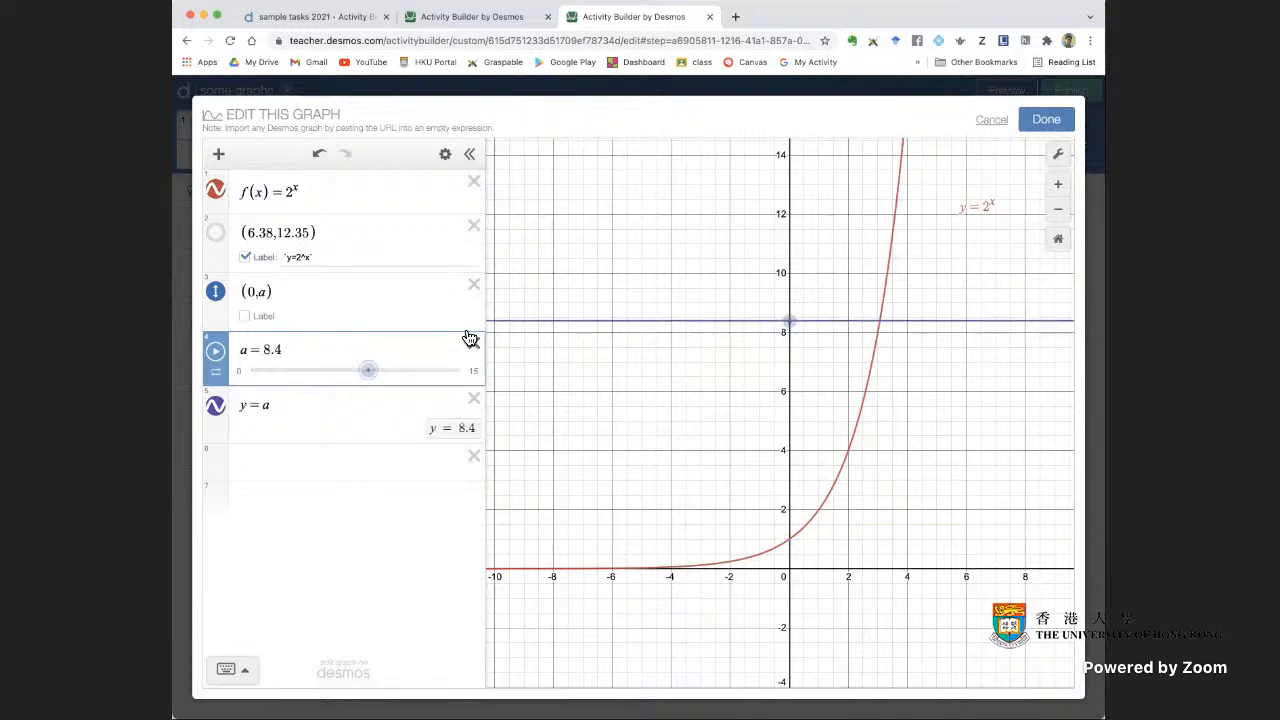
Test the slider and the draggable point, set a to 3, and save the graph
drag(371, 377, 398, 377)
drag(789, 262, 790, 451)
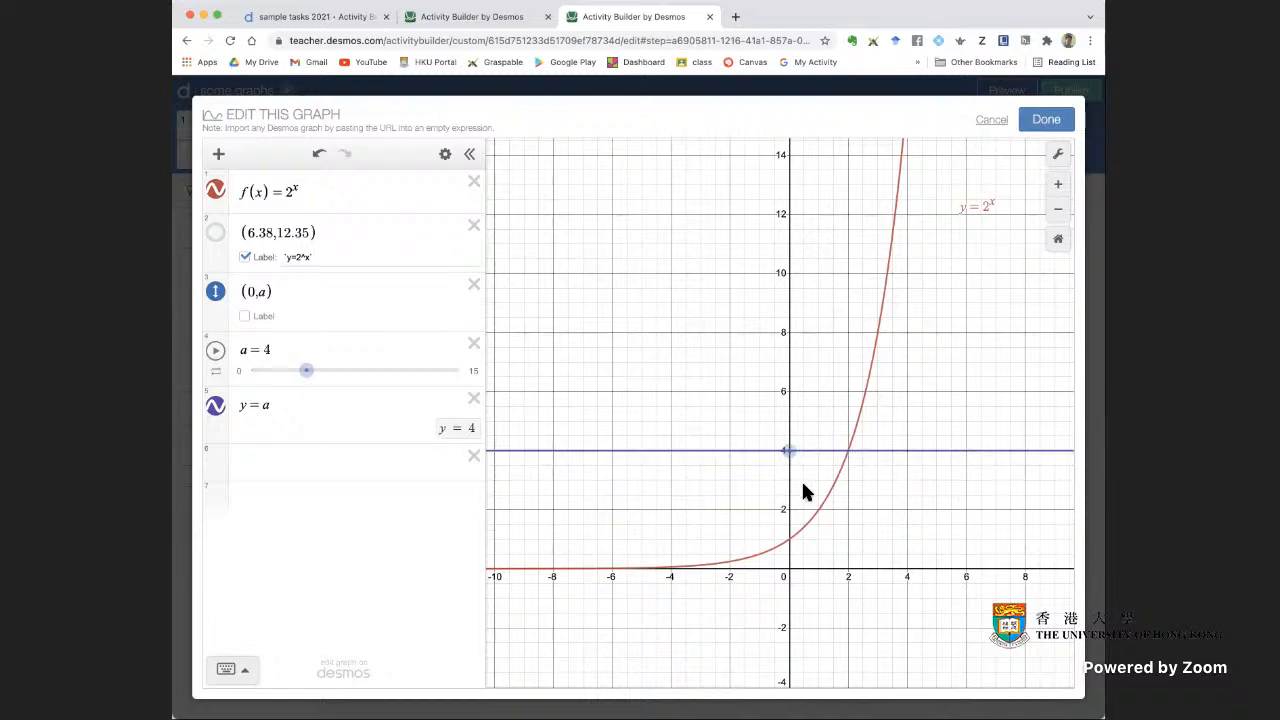
drag(789, 449, 791, 483)
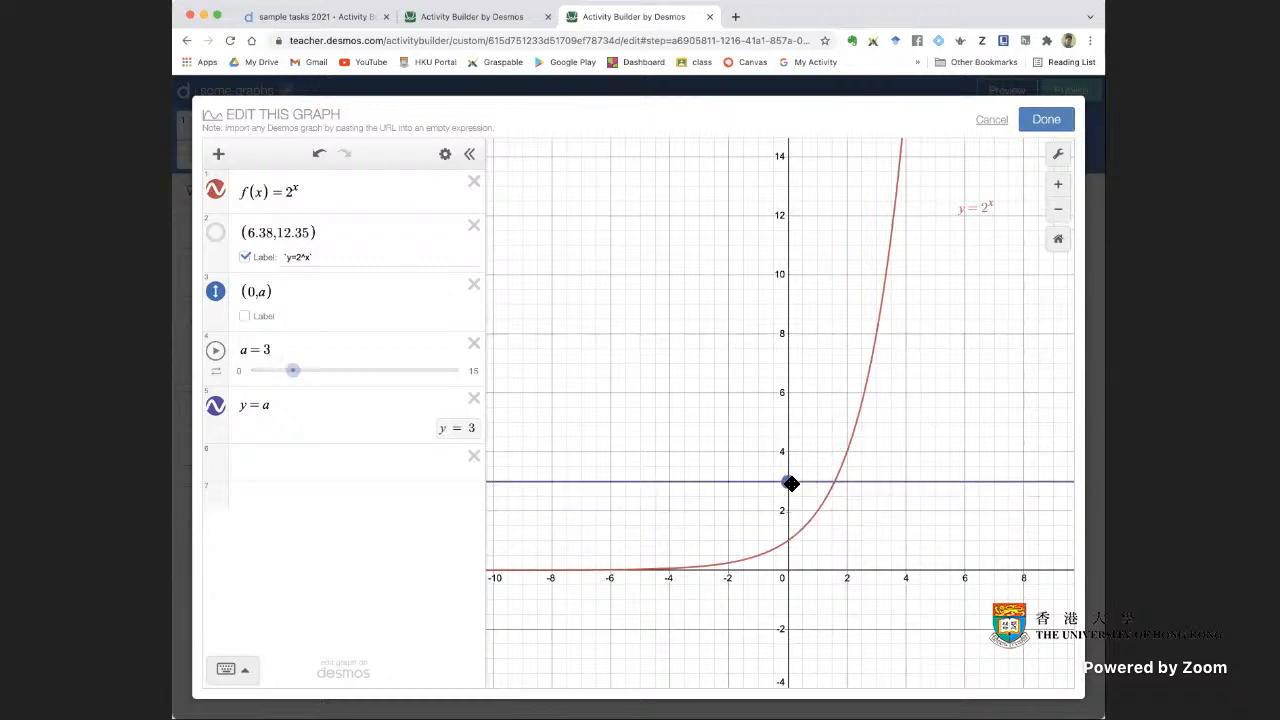
click(1060, 156)
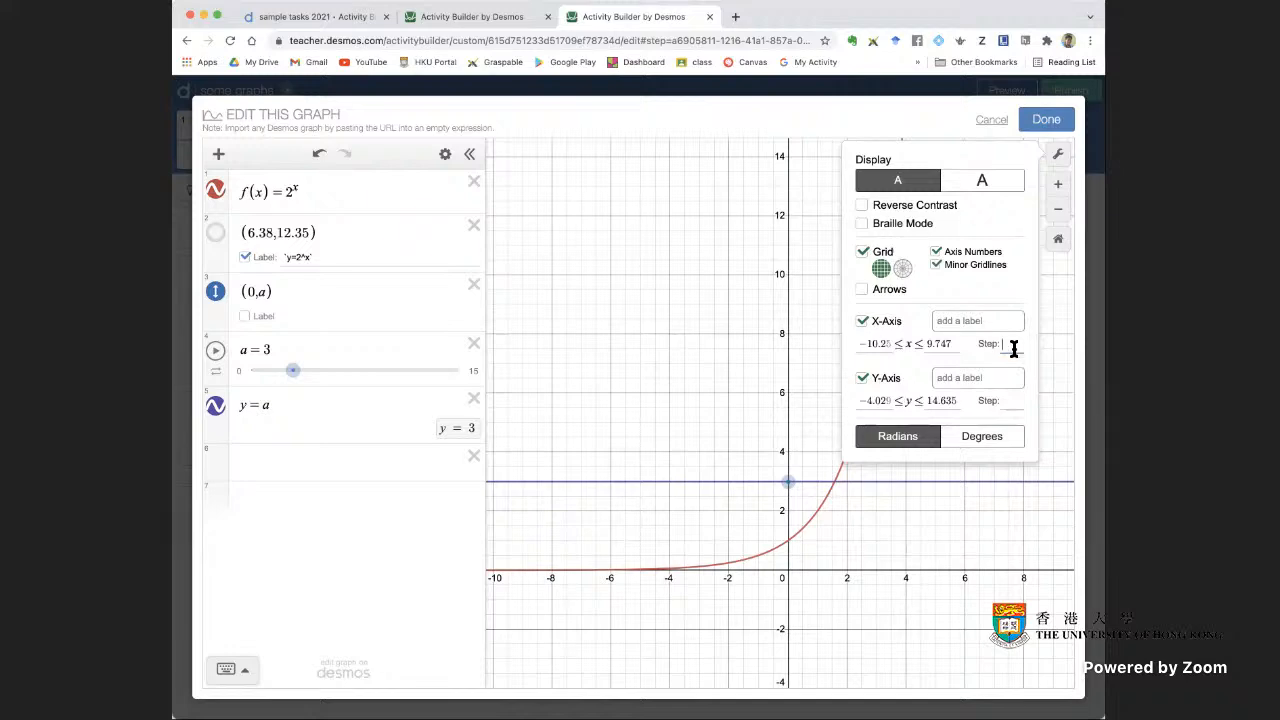
click(1060, 362)
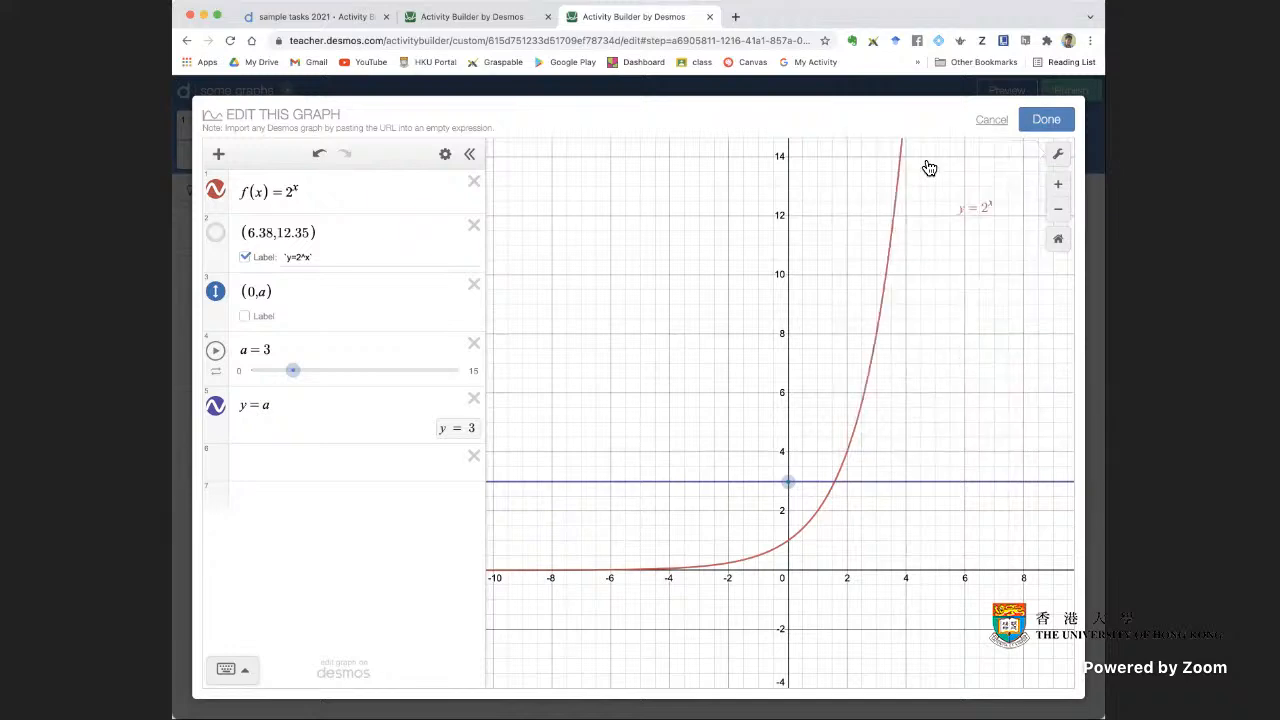
click(1046, 120)
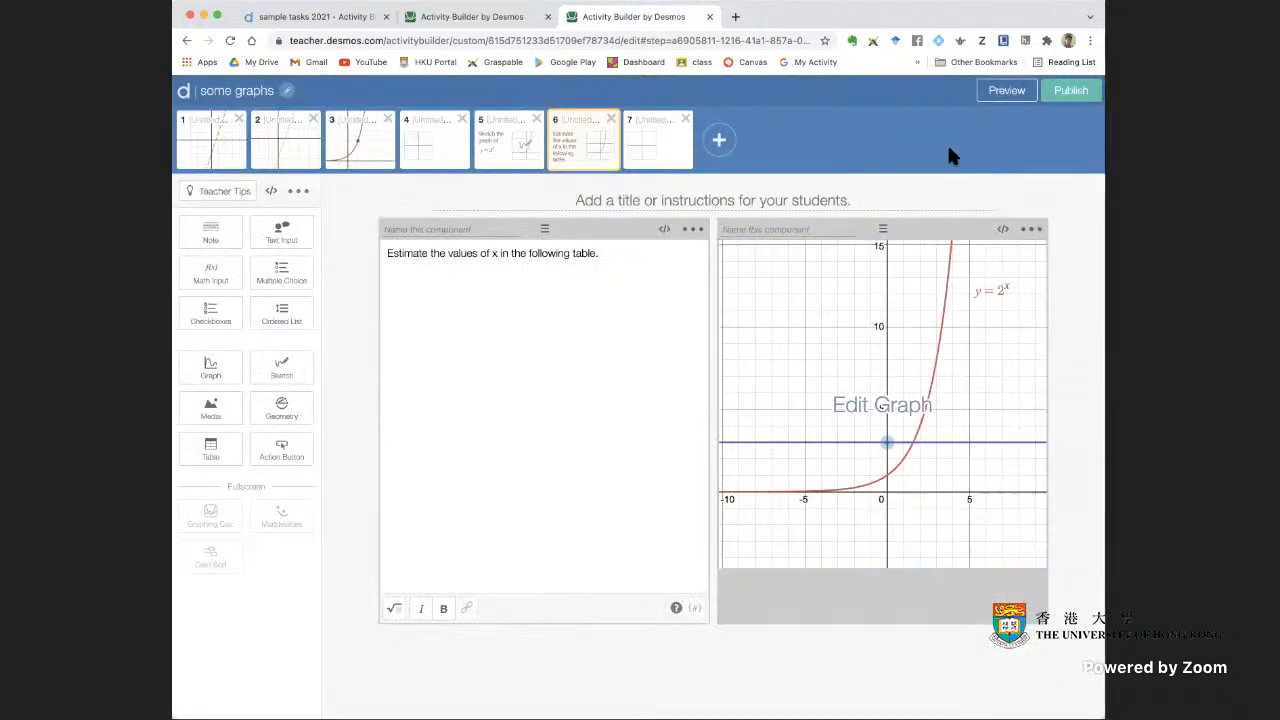
Preview the revised screen as a student, raising the point and horizontal line to between 5 and 10, and close the preview
click(1007, 90)
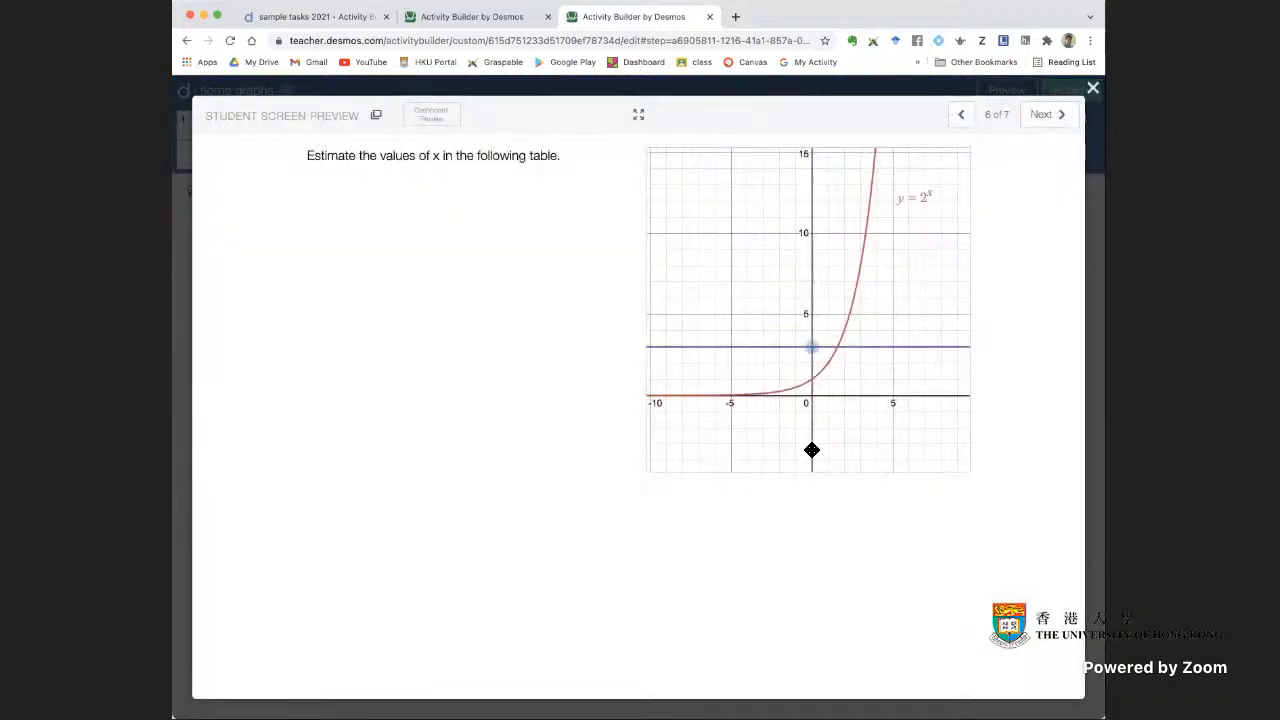
drag(811, 450, 813, 286)
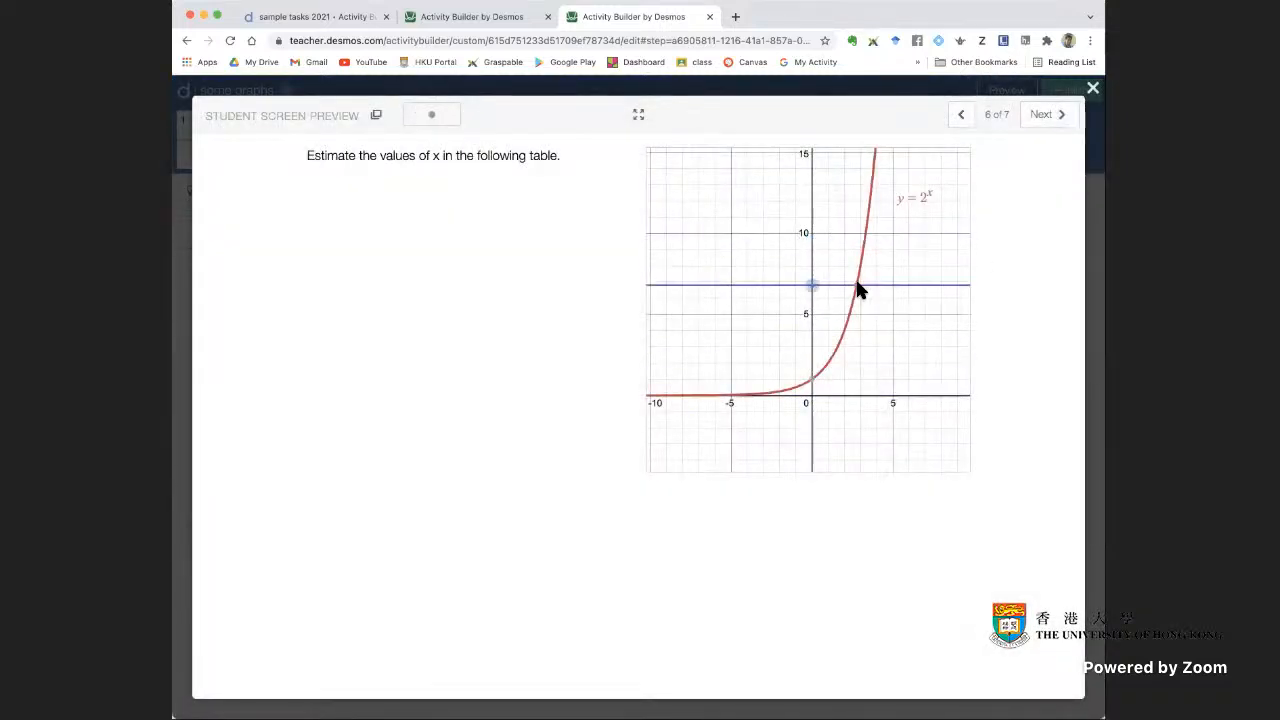
click(1093, 88)
Switch to the "[Copy of] sample tasks 2021" activity and examine the components of screen 15, "finding inverse graphically"
click(463, 18)
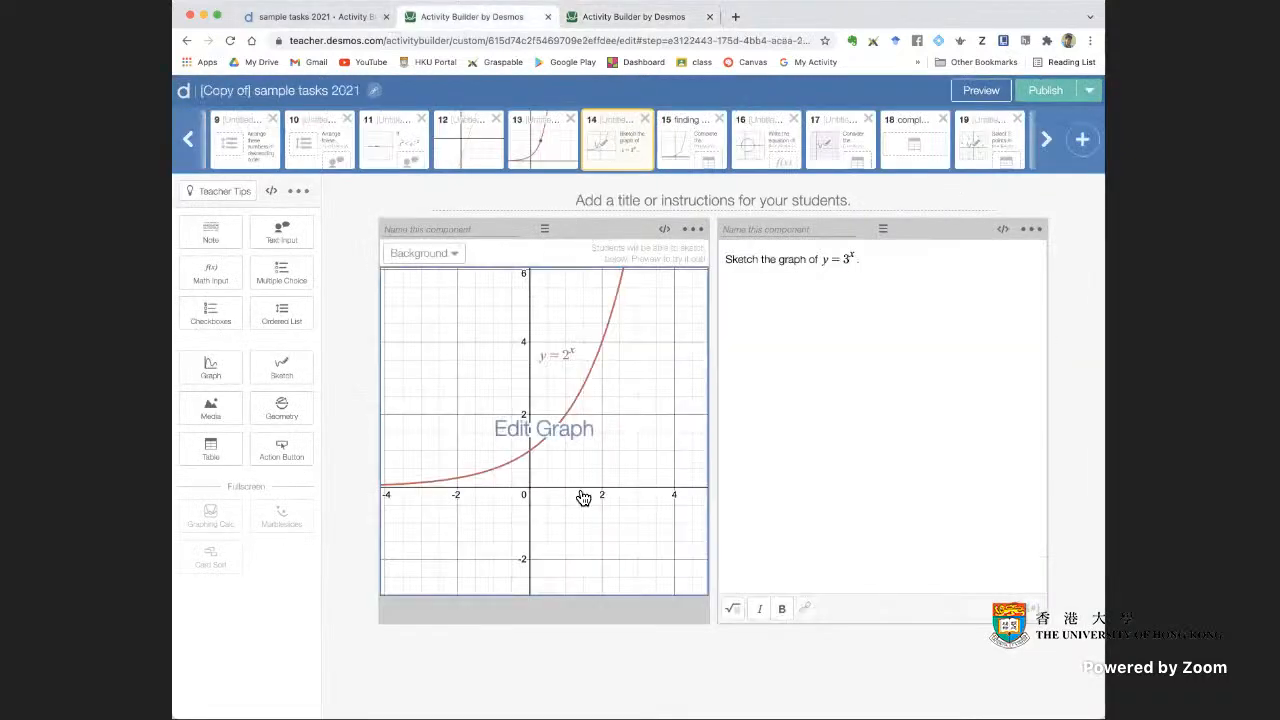
click(688, 147)
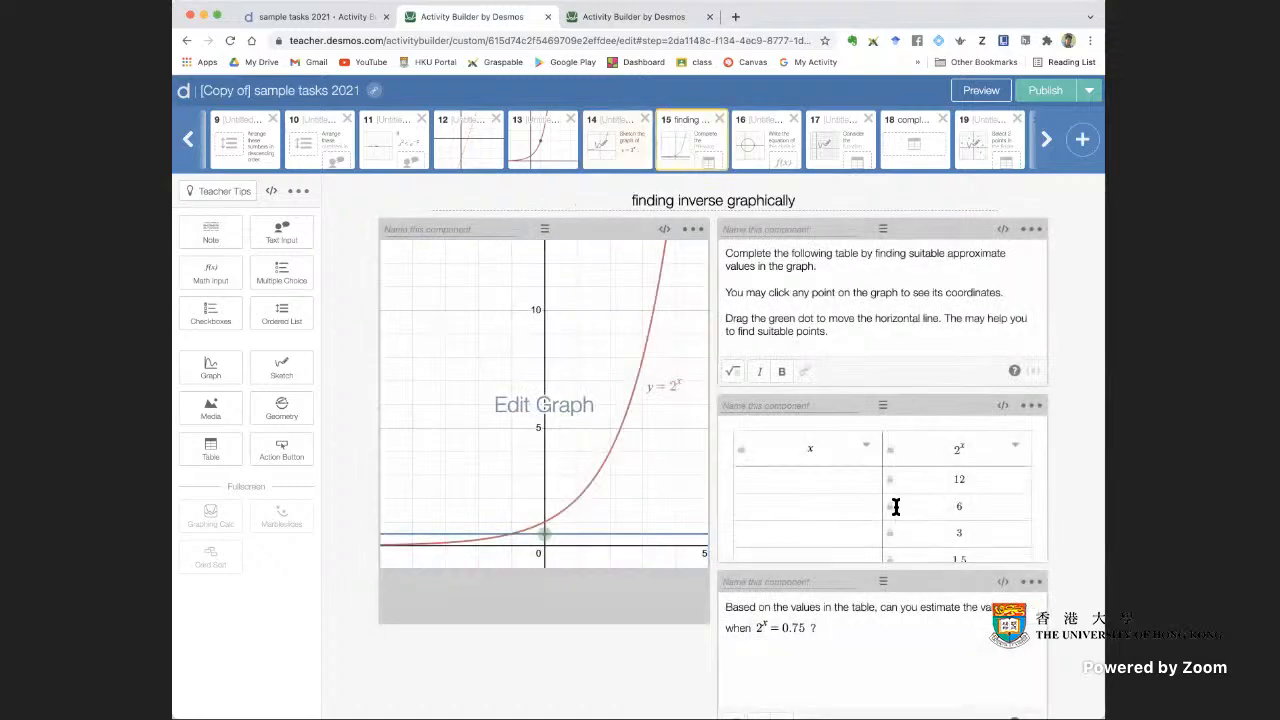
scroll(980, 457, down, 1)
scroll(978, 458, down, 2)
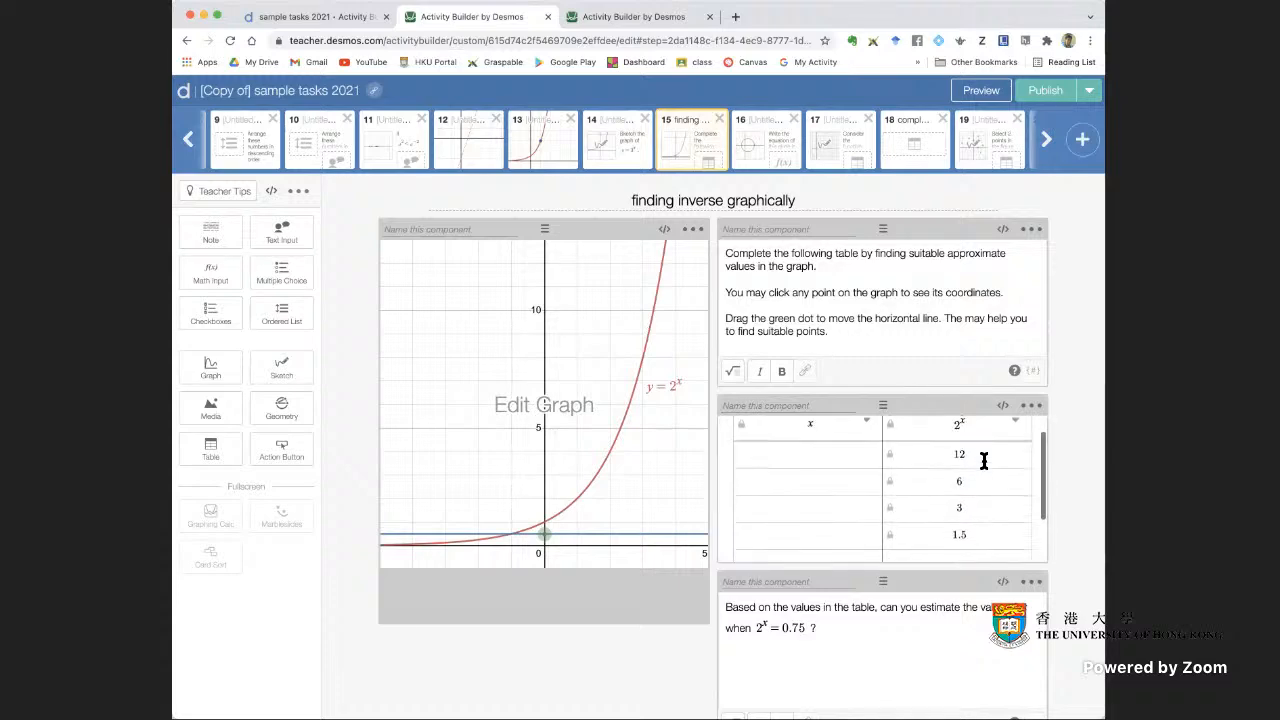
scroll(932, 650, down, 3)
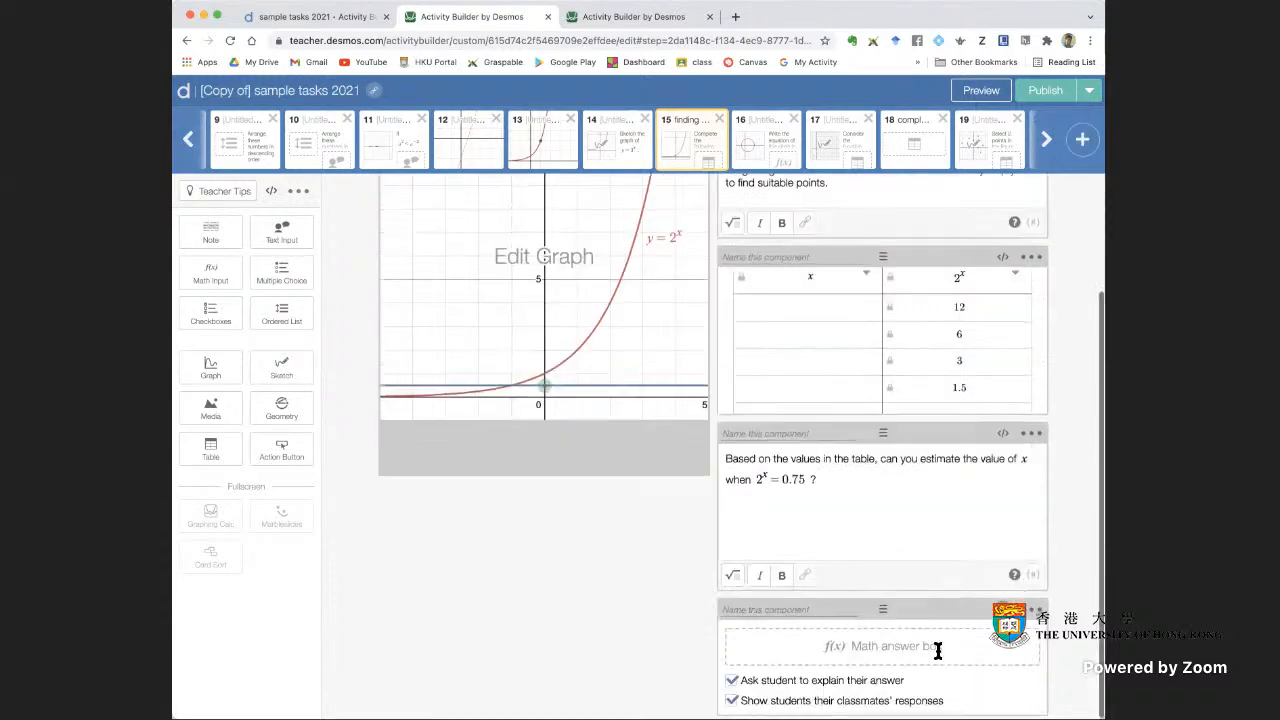
scroll(922, 595, up, 3)
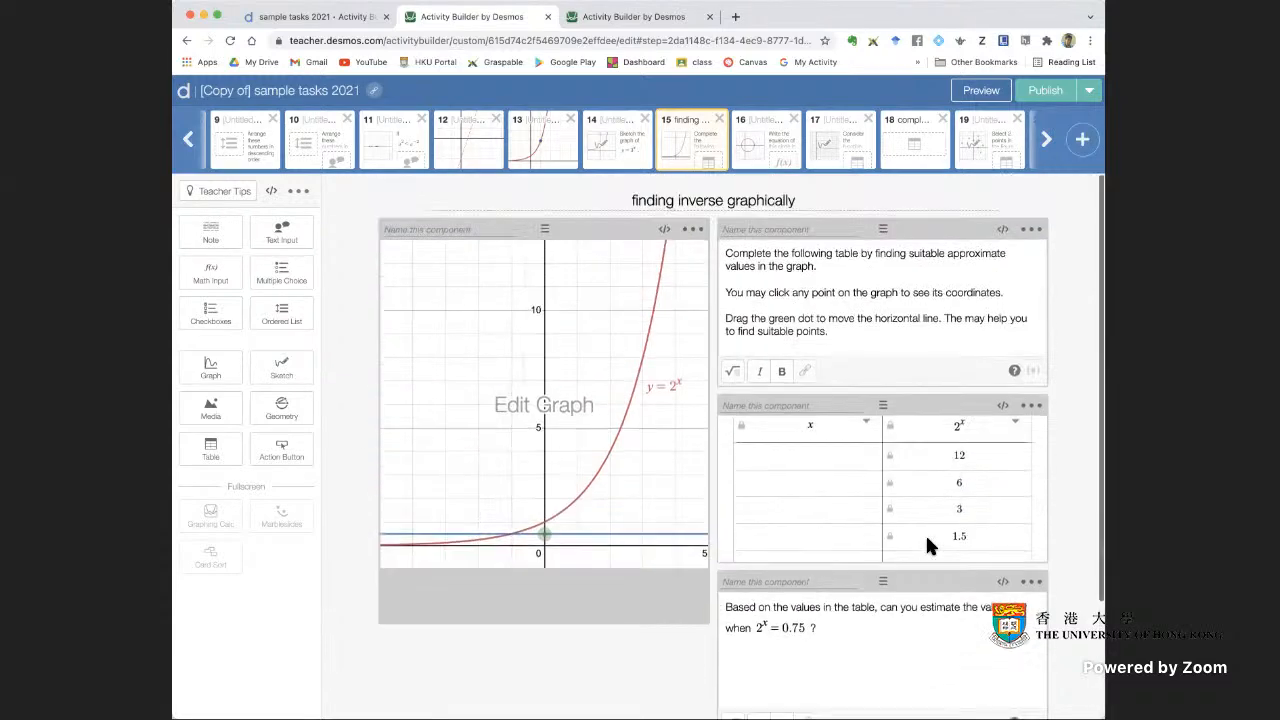
Preview screen 15 as a student and move the green dot to (0, 12), showing its coordinates
click(984, 92)
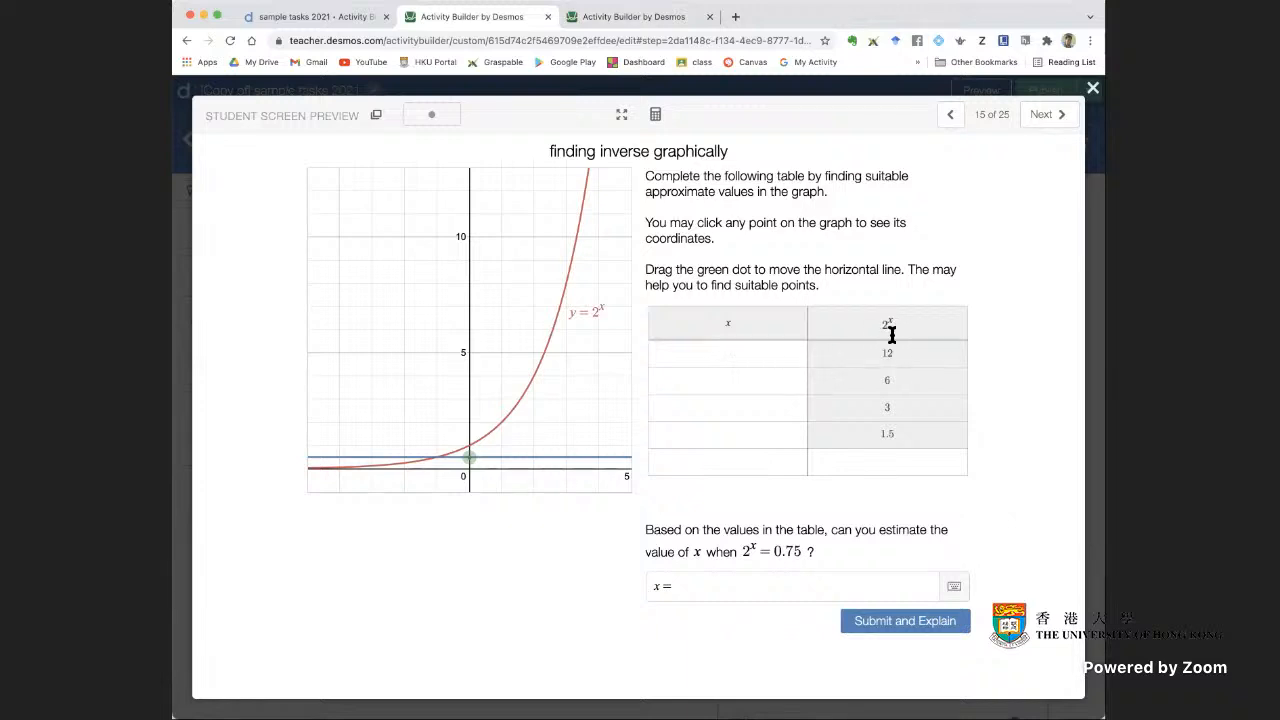
drag(466, 463, 469, 190)
click(470, 194)
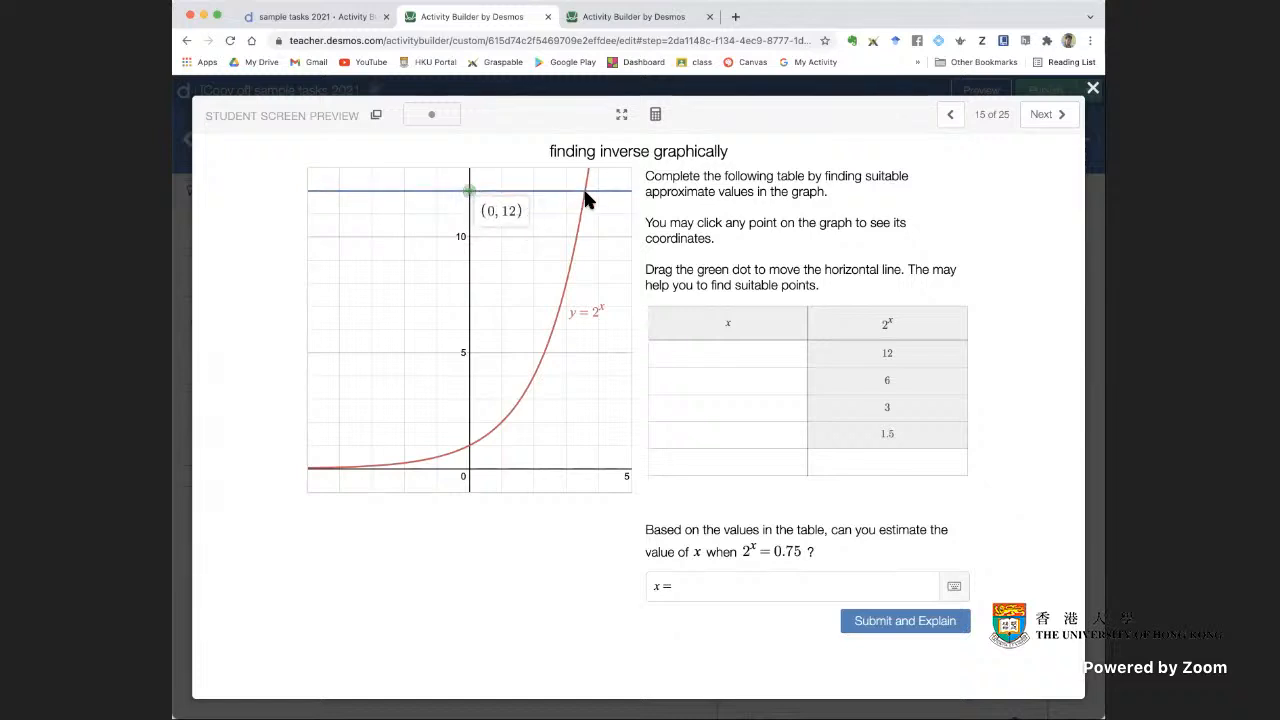
Read the intersection of the line and the curve, and enter 3.585 as the x value for 2^x = 12
mouse_move(591, 202)
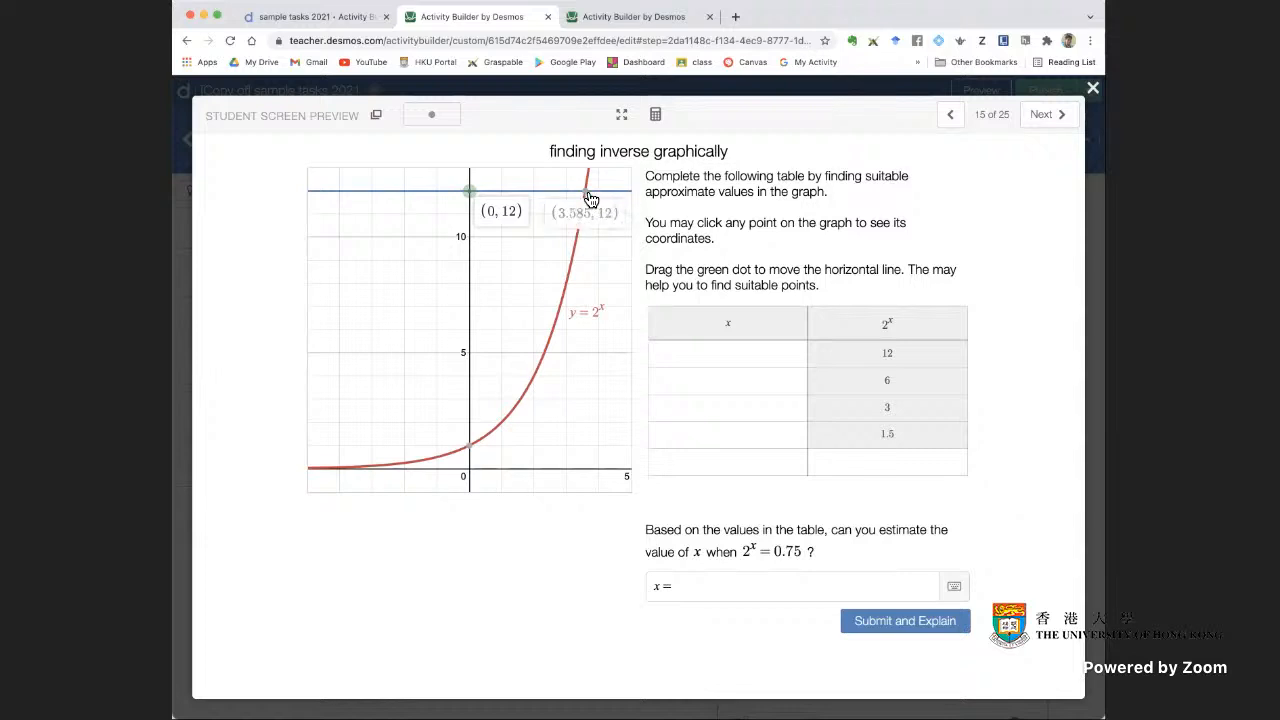
click(742, 353)
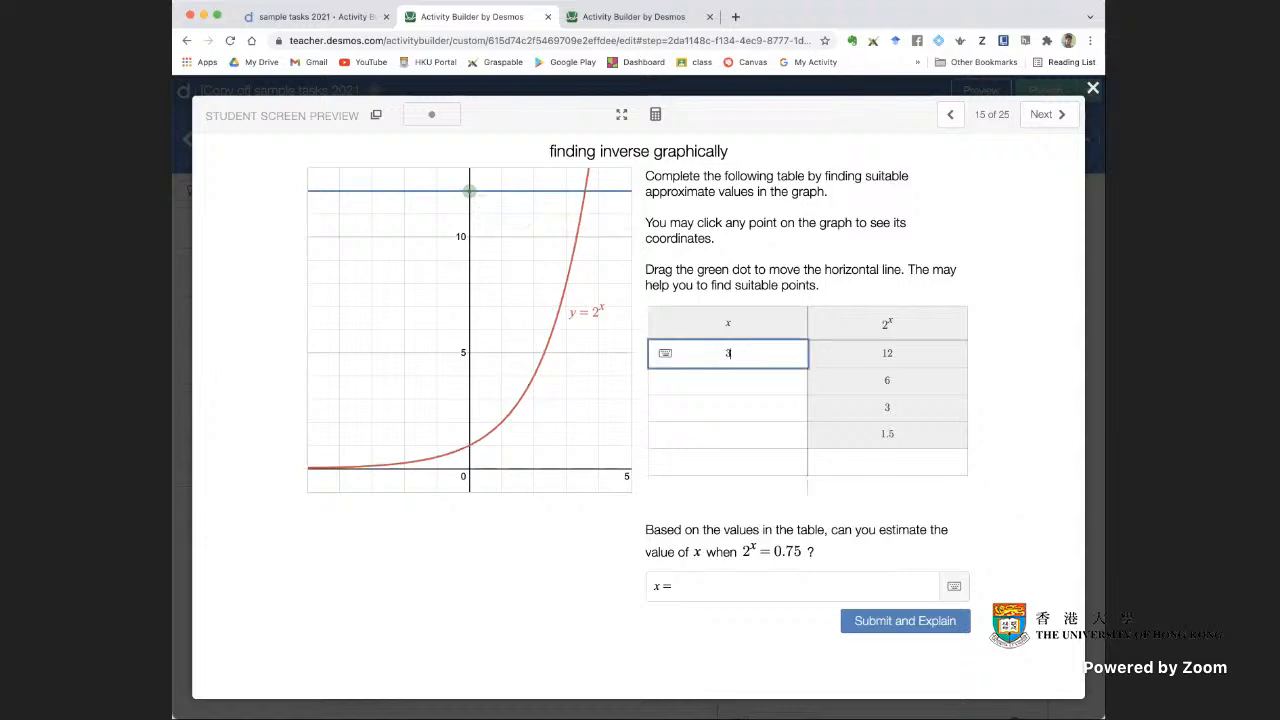
text(3.585)
click(1003, 370)
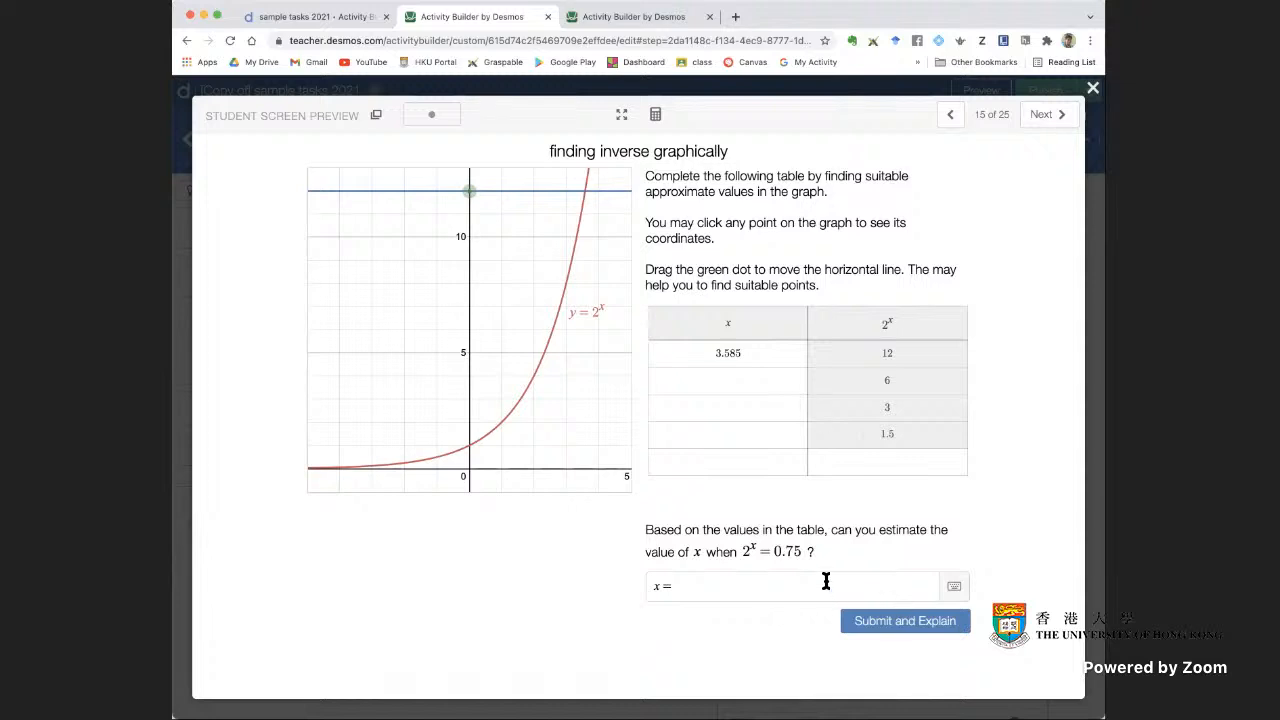
Close the sample preview, return to the "some graphs" activity, and add a table component beneath the note on screen 6
click(712, 583)
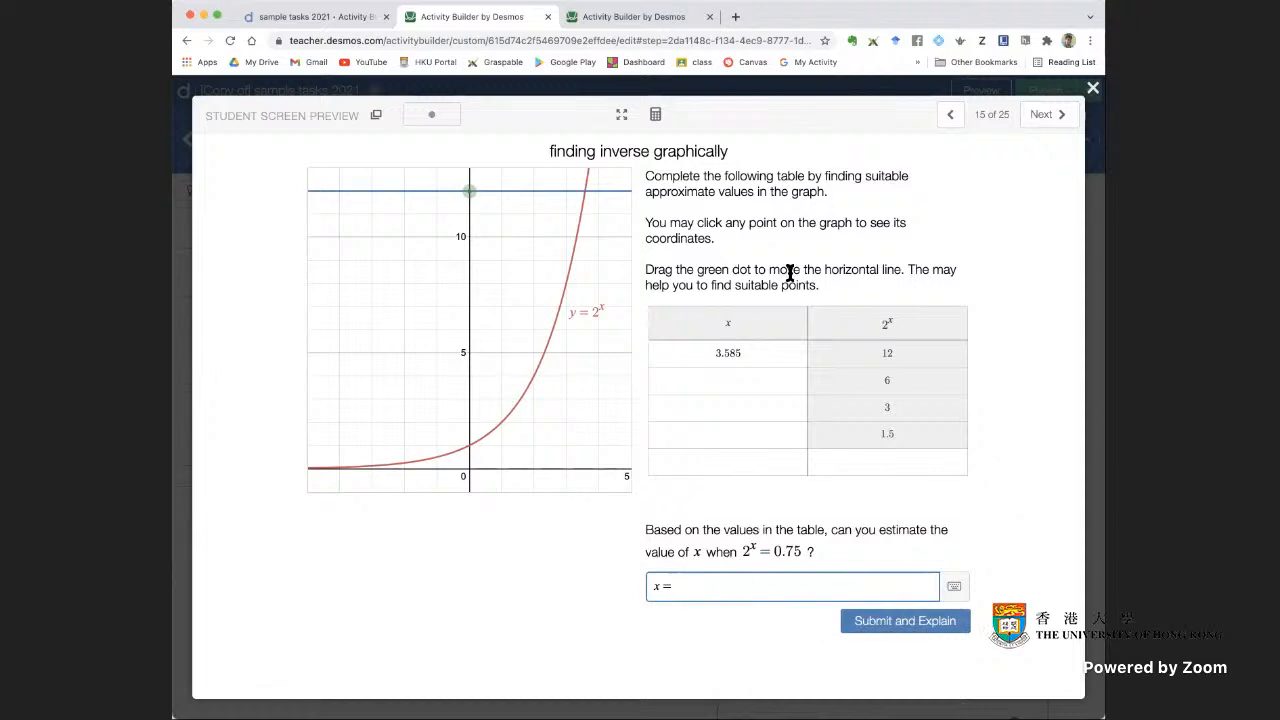
click(1093, 88)
click(624, 17)
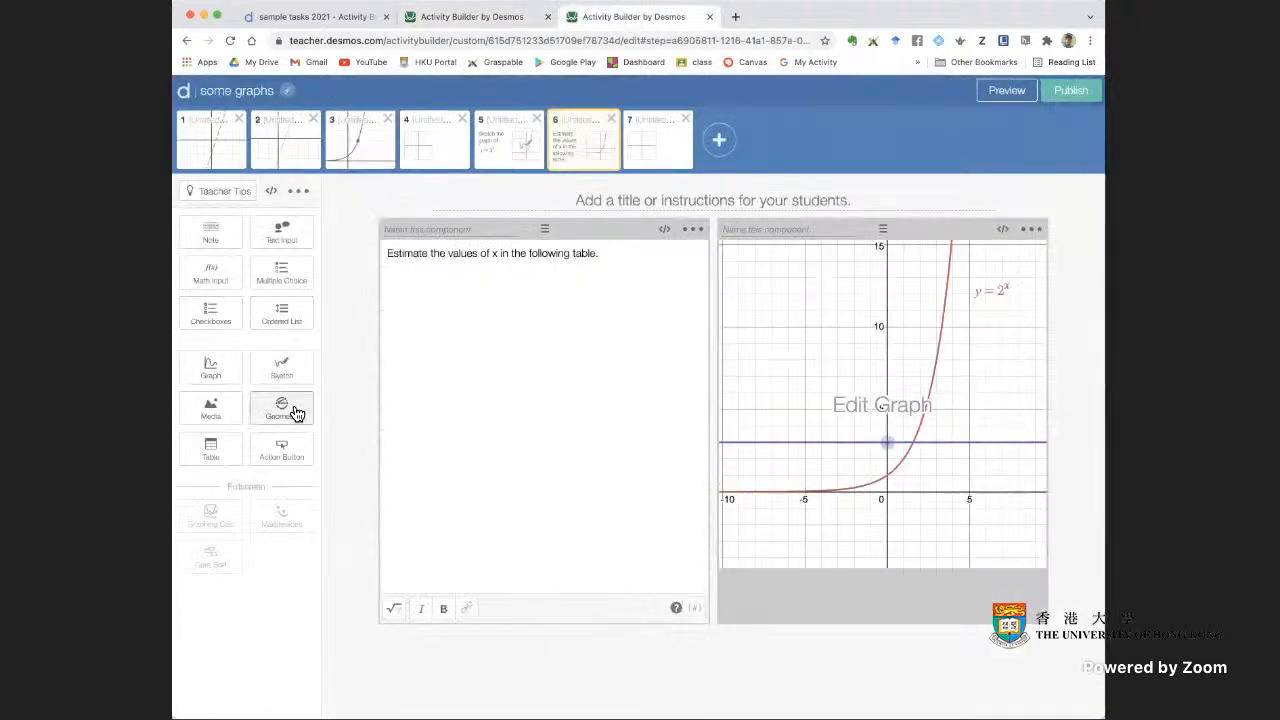
click(214, 452)
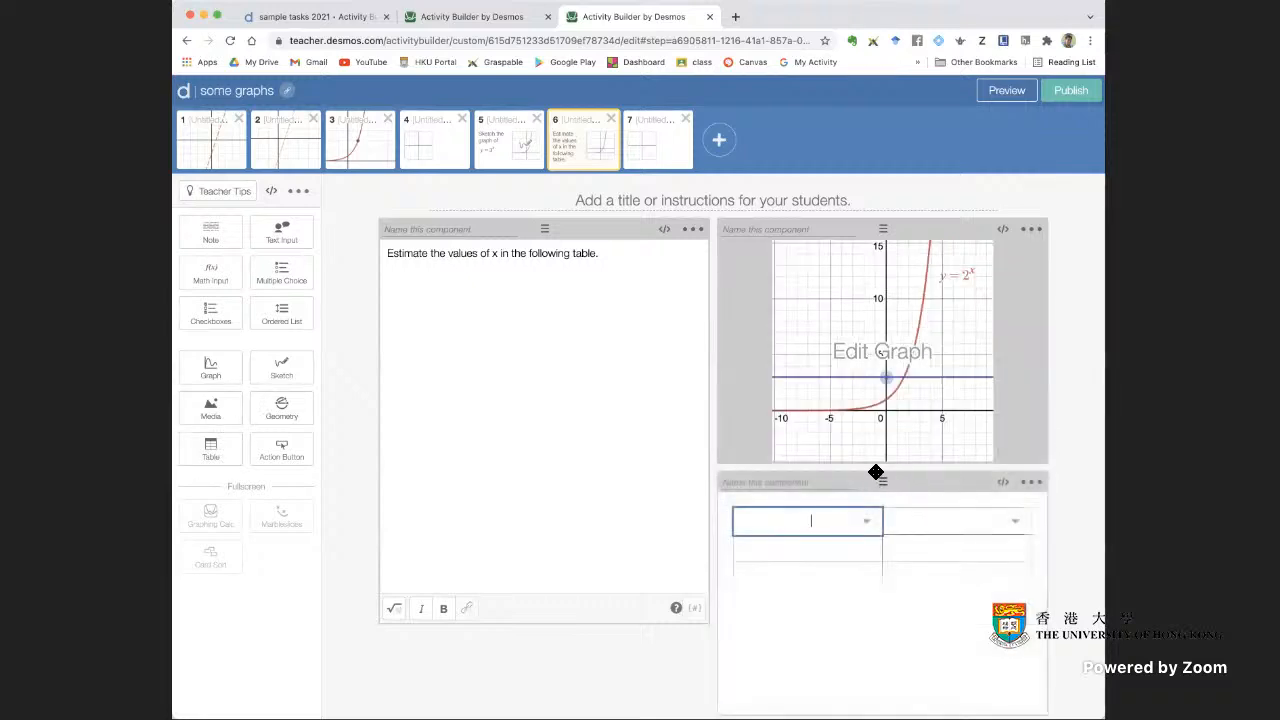
drag(877, 481, 600, 585)
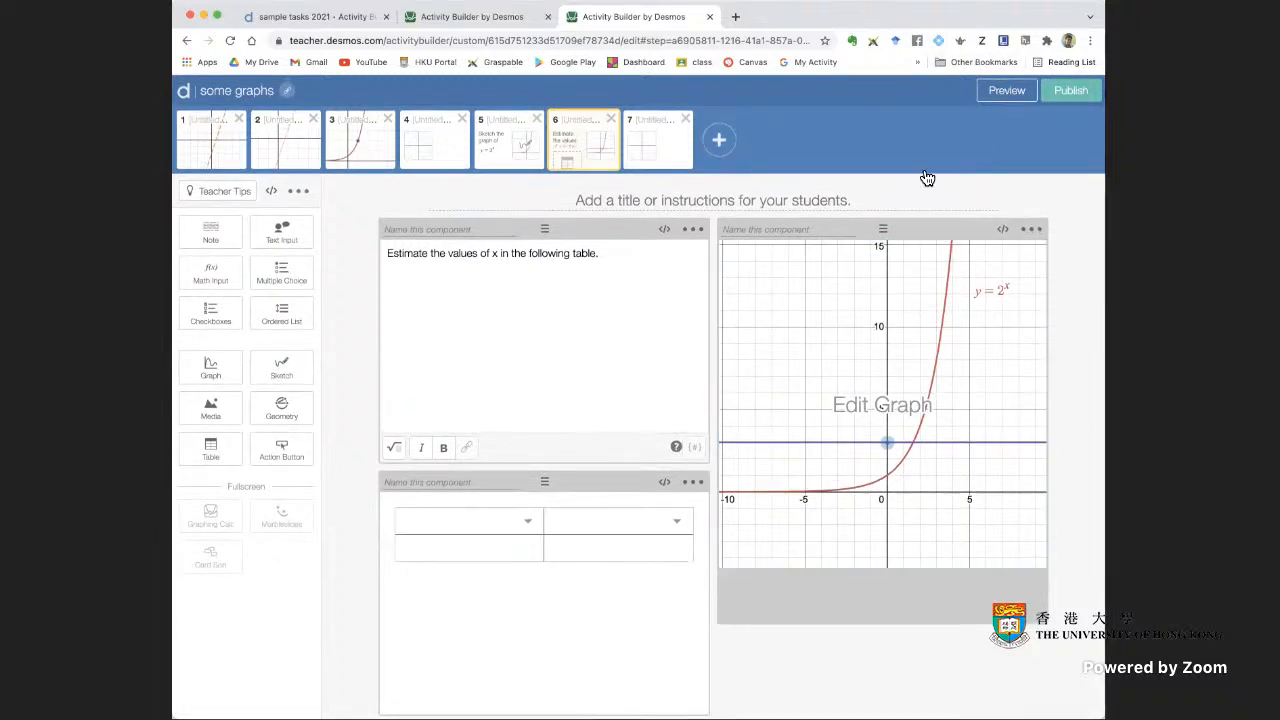
Try plain-text headers x and 2^x for the table's two columns and check them in the student preview
click(502, 518)
text(x)
click(628, 523)
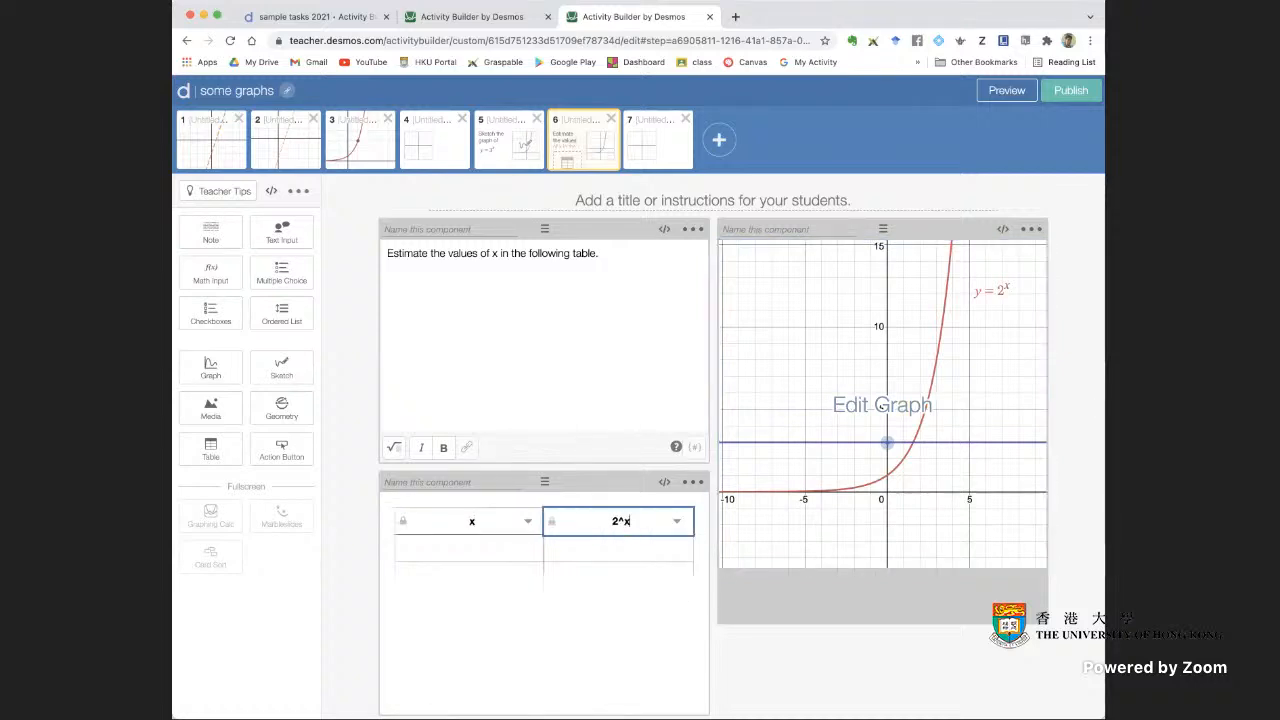
click(635, 577)
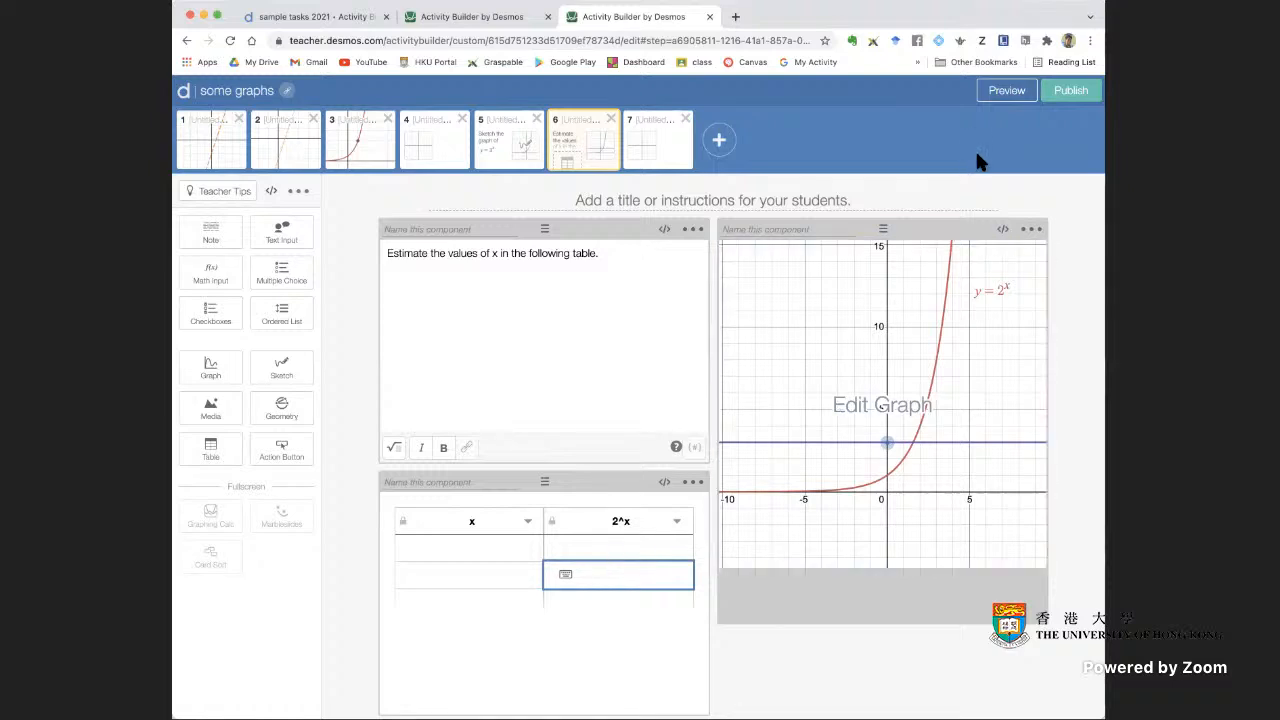
click(1012, 97)
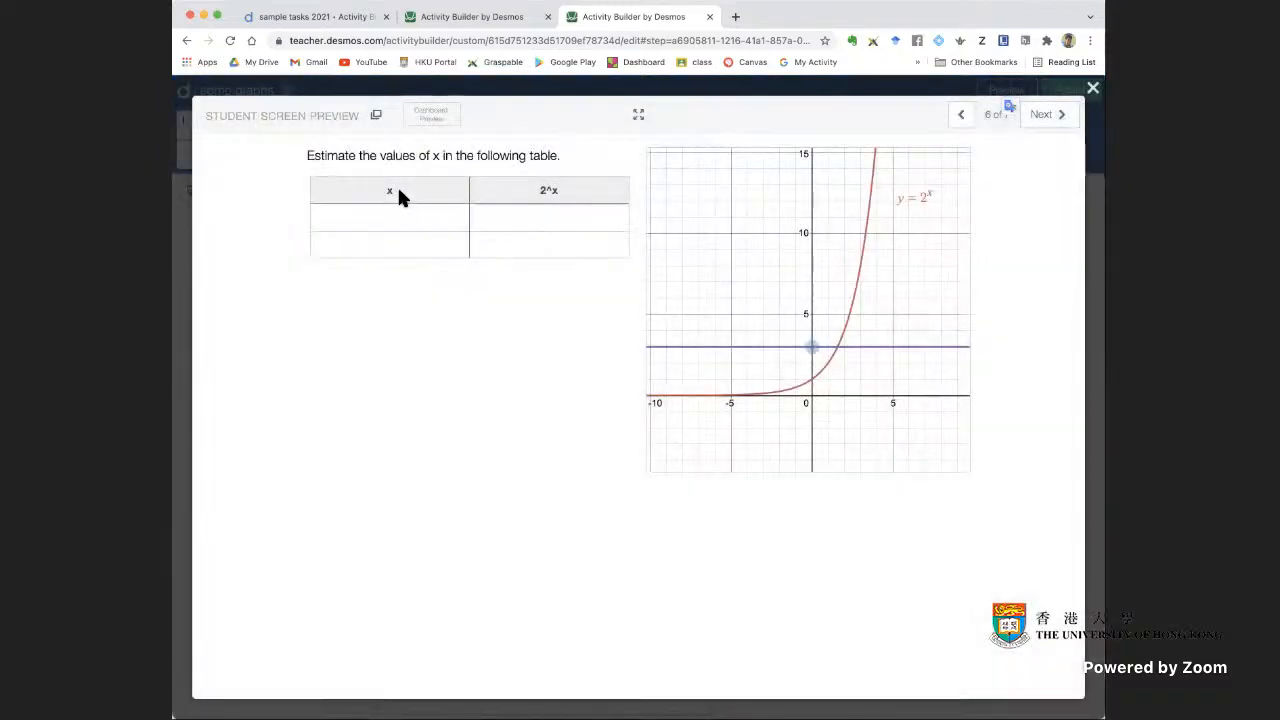
click(1094, 90)
Replace the table's plain-text headers with math-formatted x and 2^x
click(468, 522)
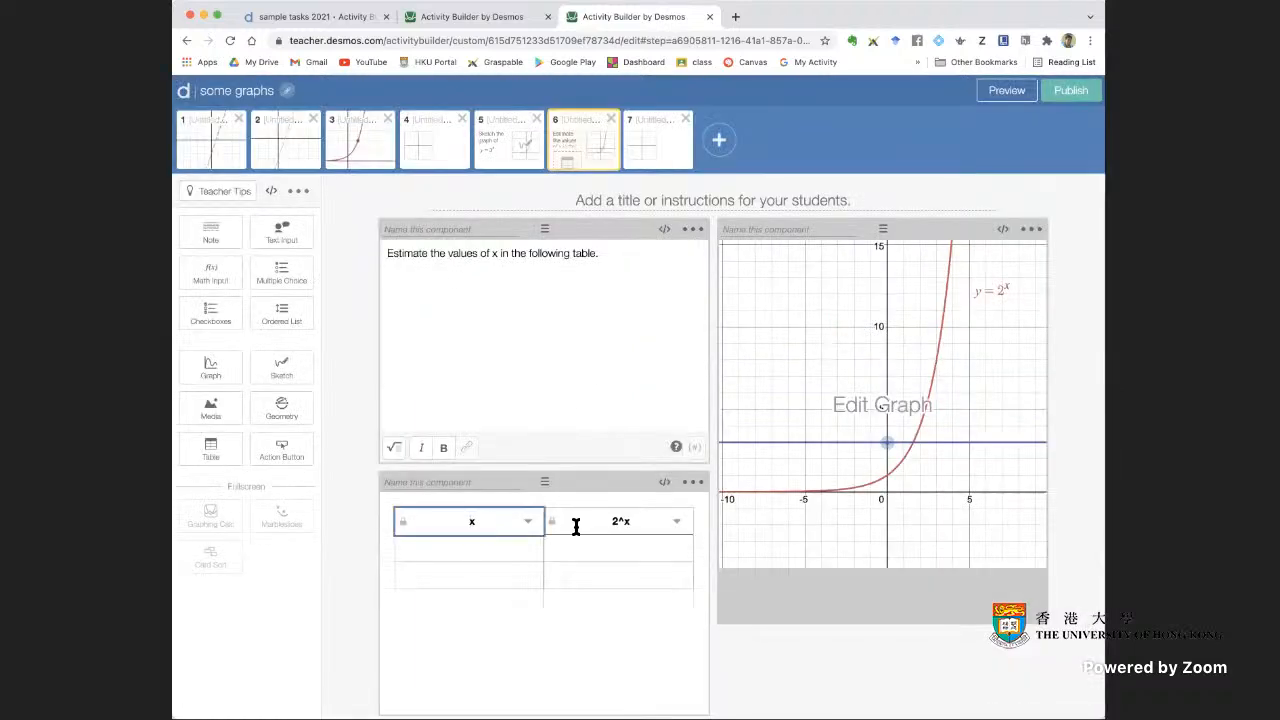
text(`)
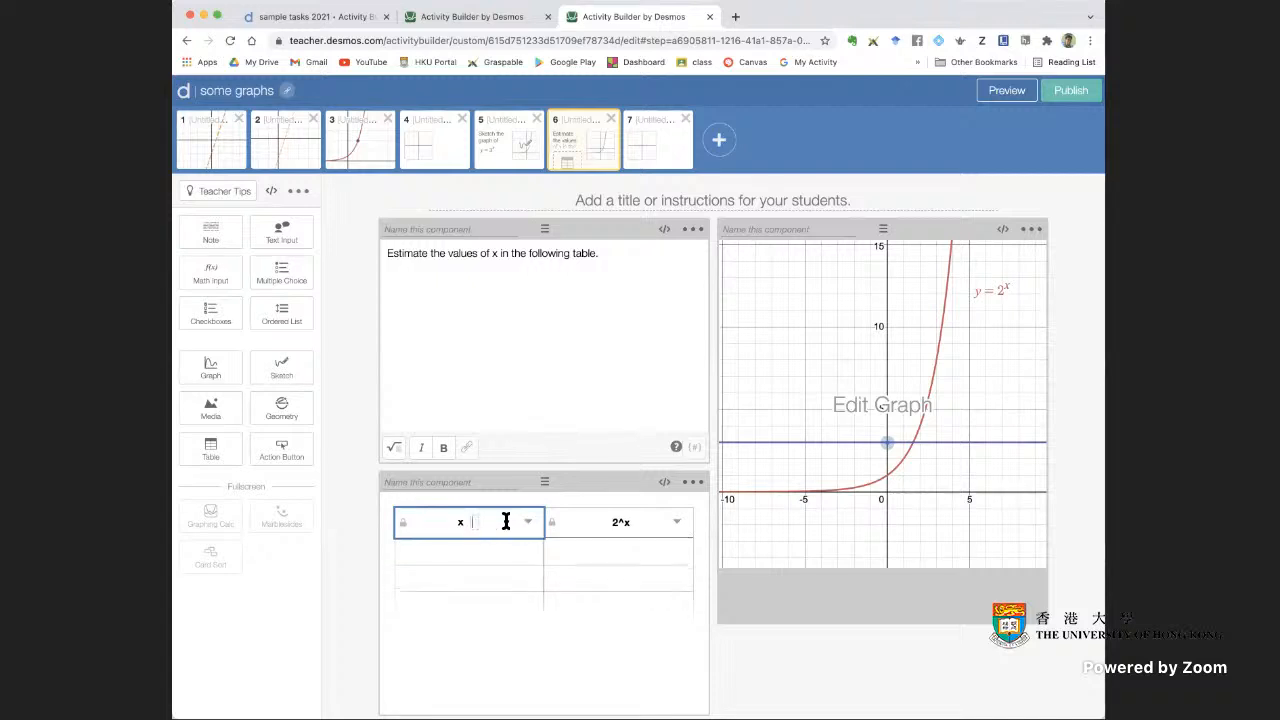
key(BackSpace)
key(BackSpace)
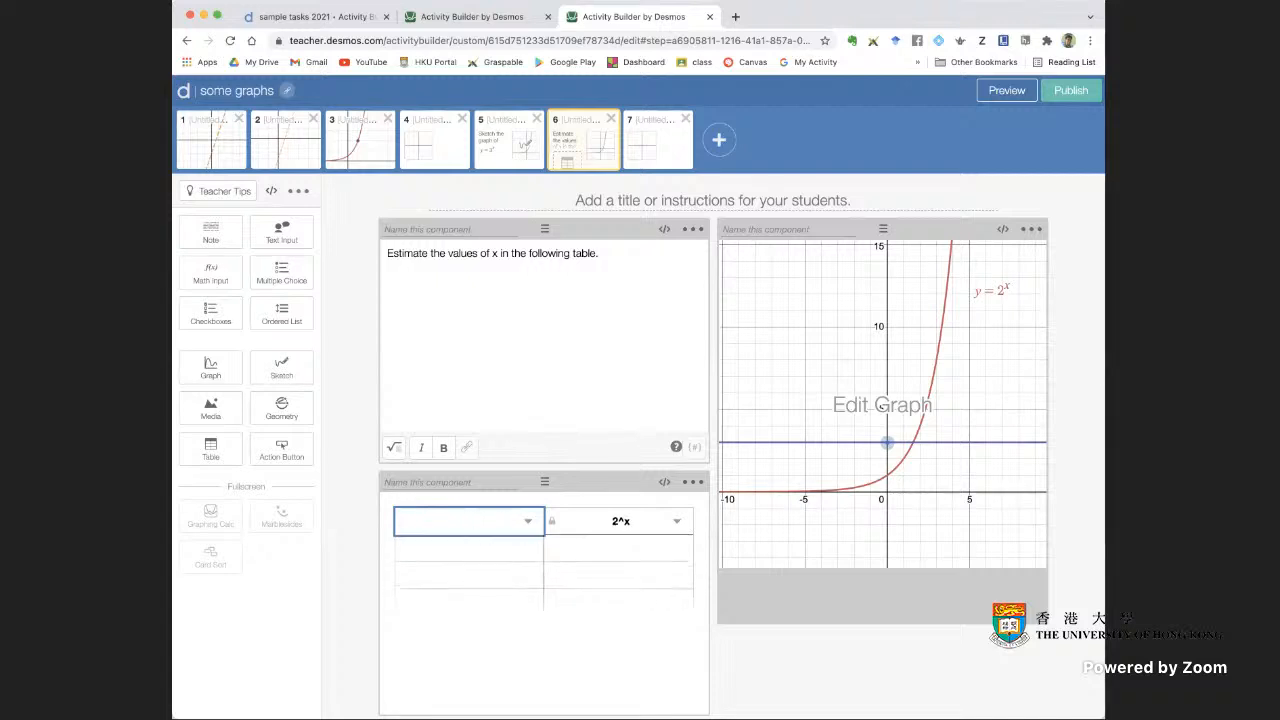
text(`)
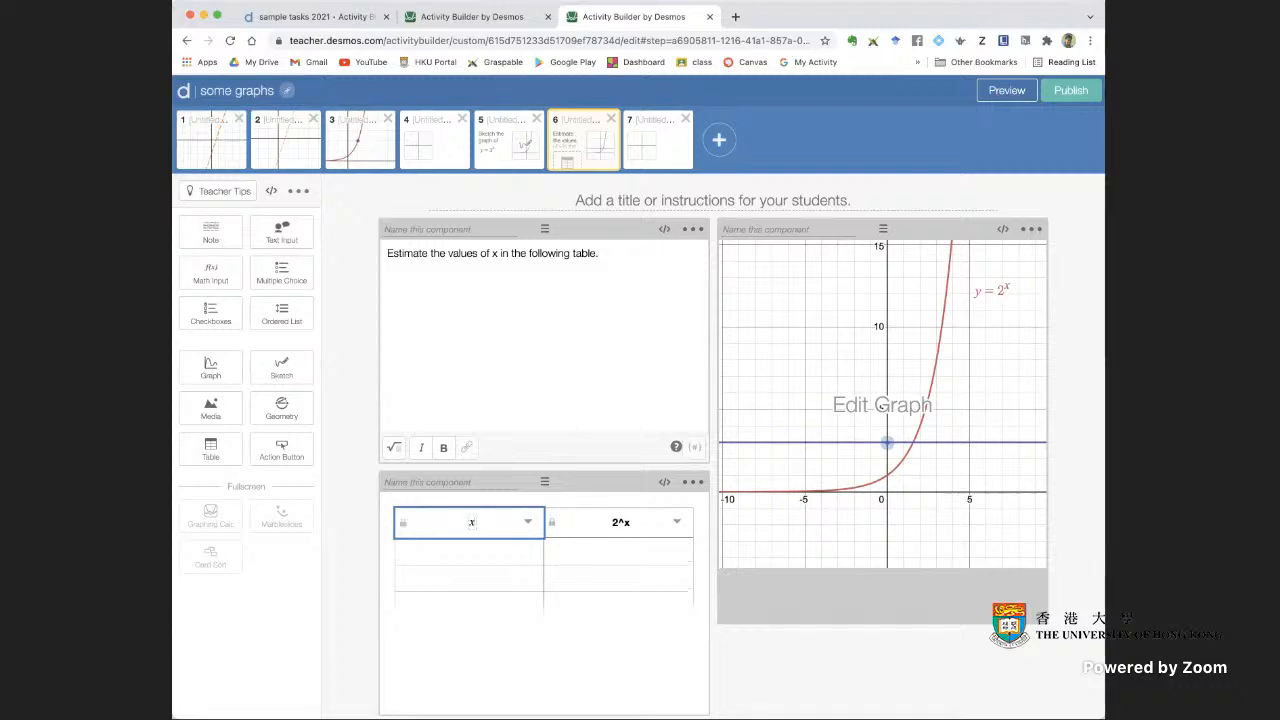
click(631, 522)
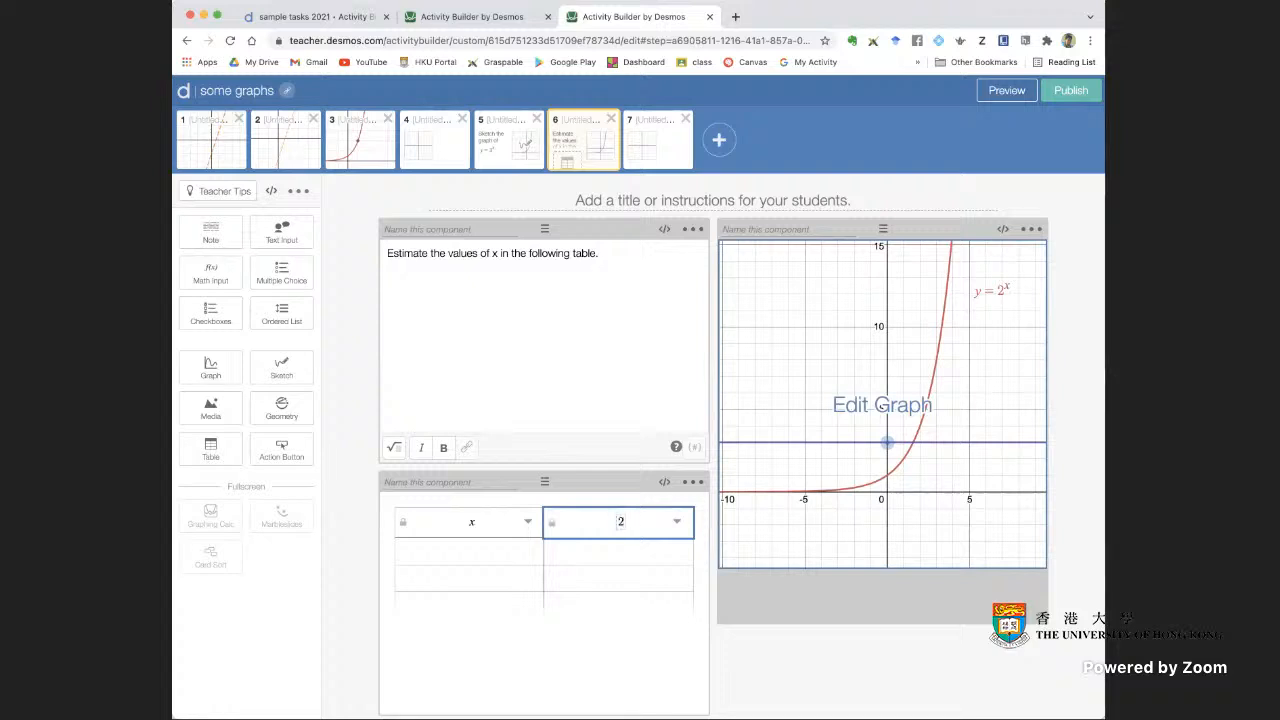
text(^x)
click(641, 611)
Fill the first three rows of the 2^x column with 12, 6 and 3, leaving the x column empty
click(625, 557)
click(625, 584)
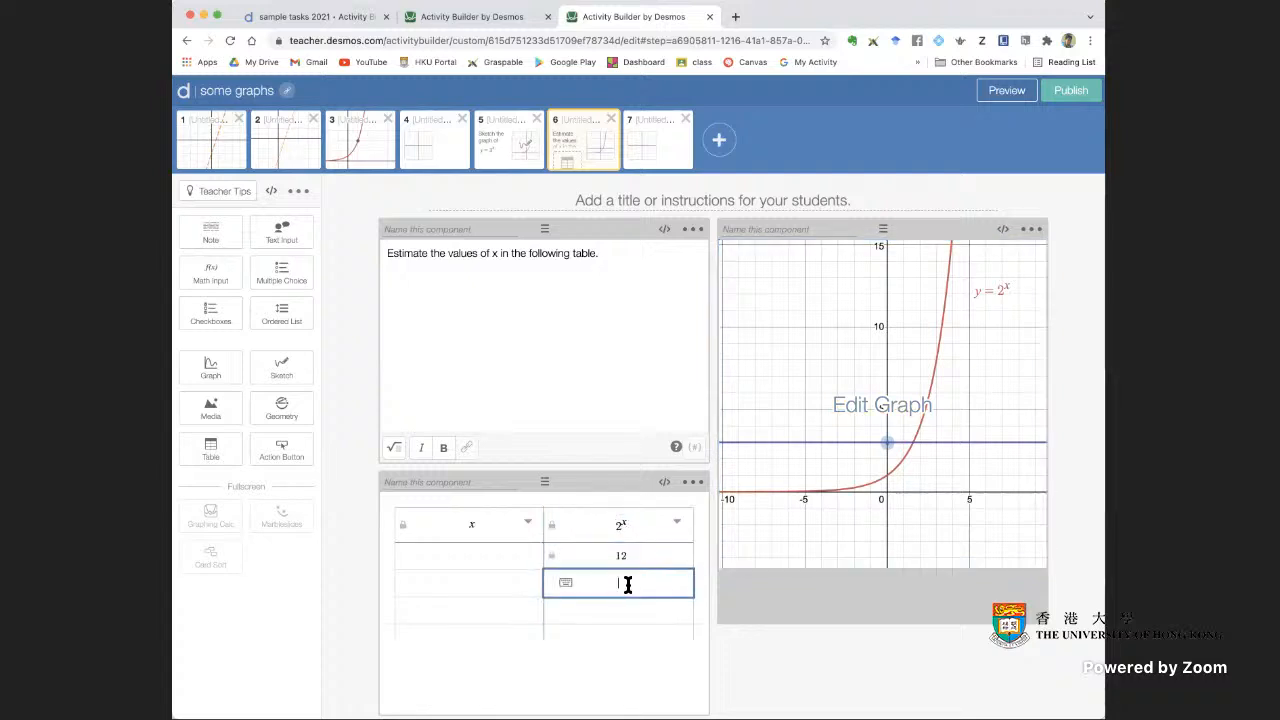
text(6)
click(627, 612)
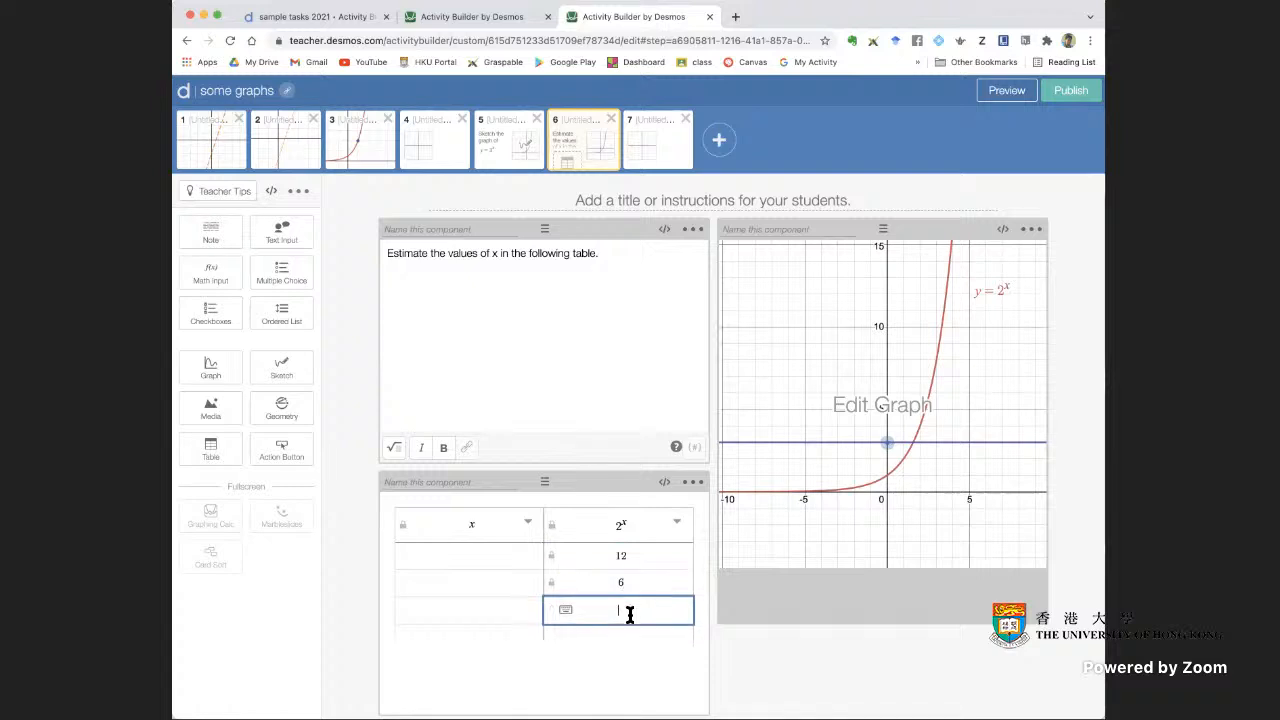
text(3)
click(727, 678)
Toggle the table's option that allows students to add rows
click(693, 482)
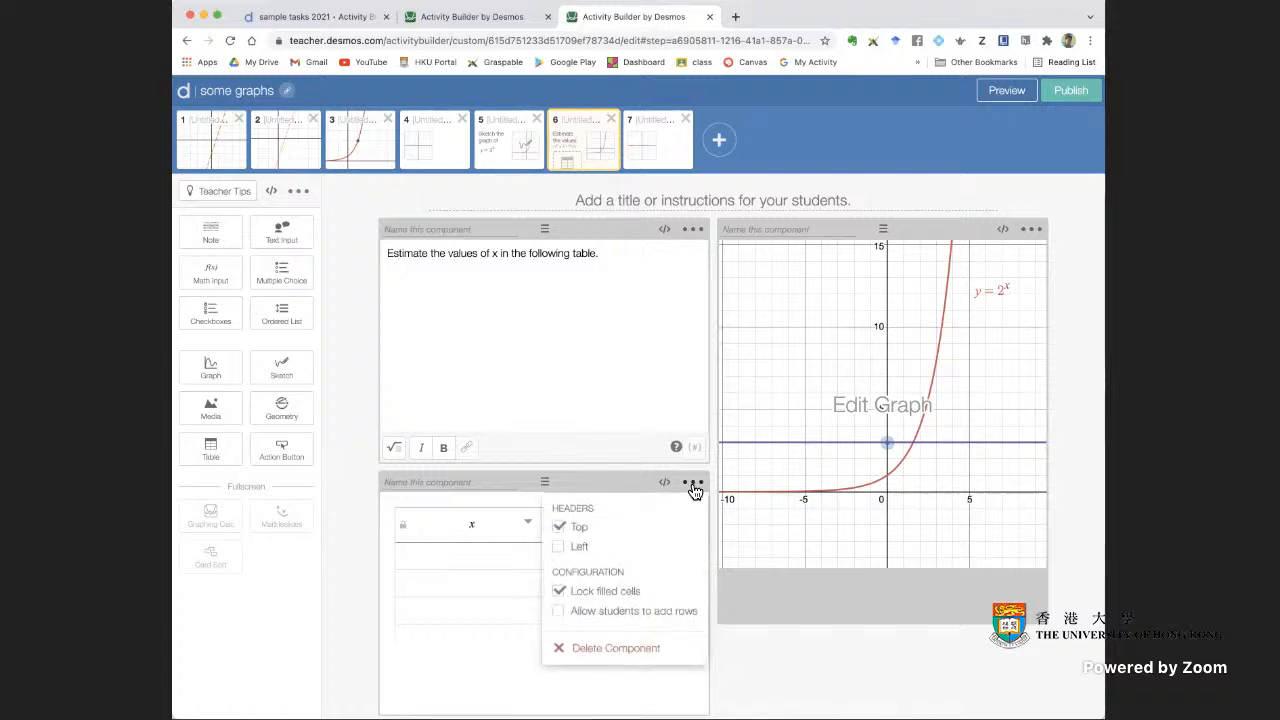
click(562, 613)
click(551, 676)
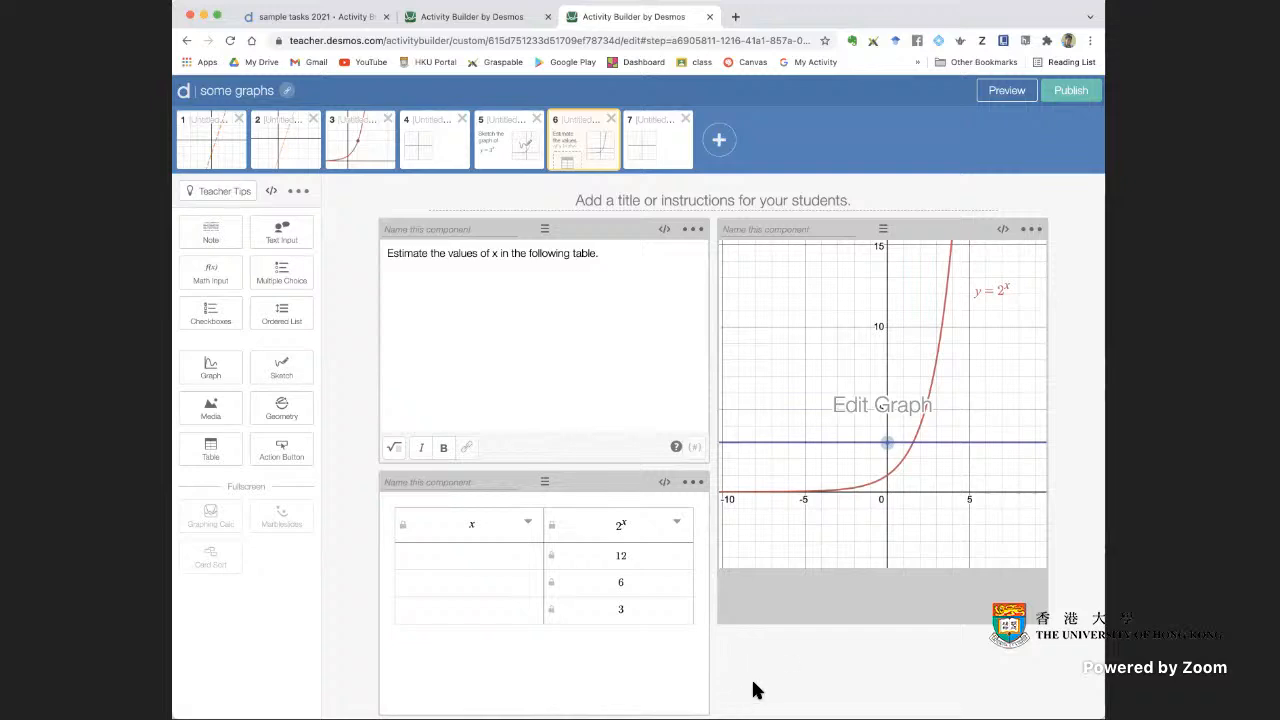
Add a note and a math input below the table, with students asked to explain and shown classmates' responses
drag(223, 240, 561, 628)
click(569, 629)
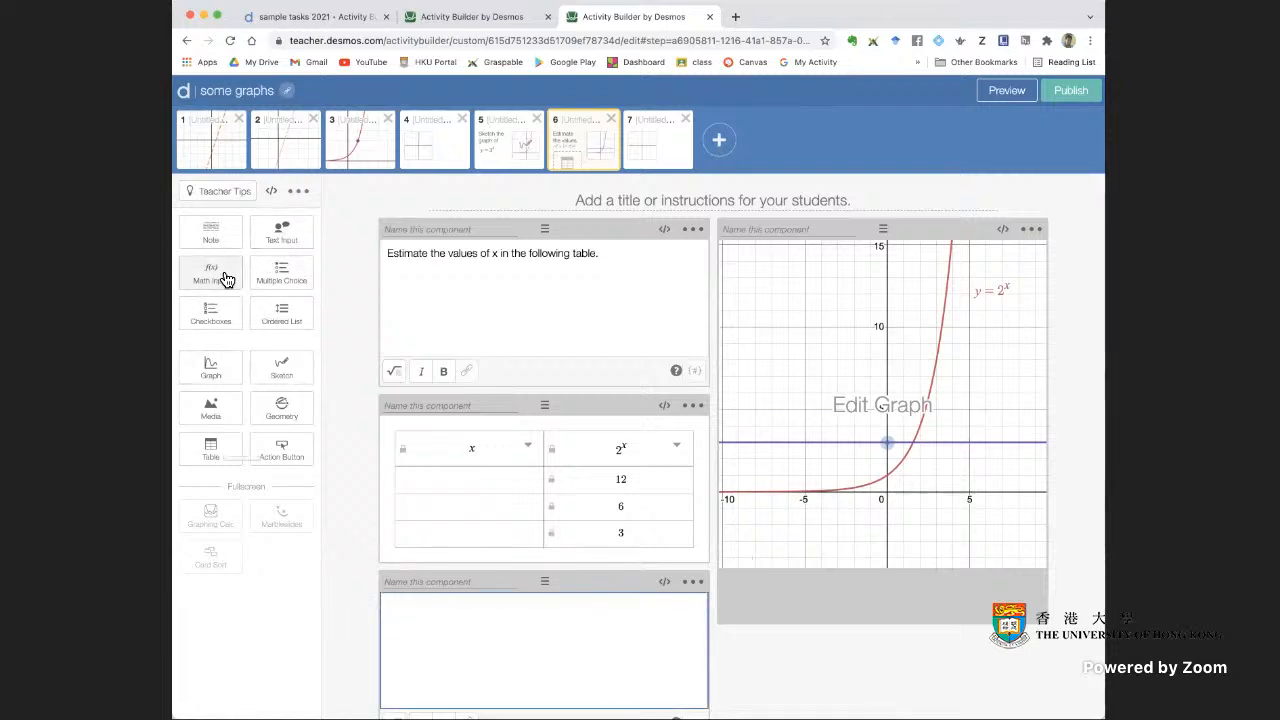
drag(237, 283, 512, 688)
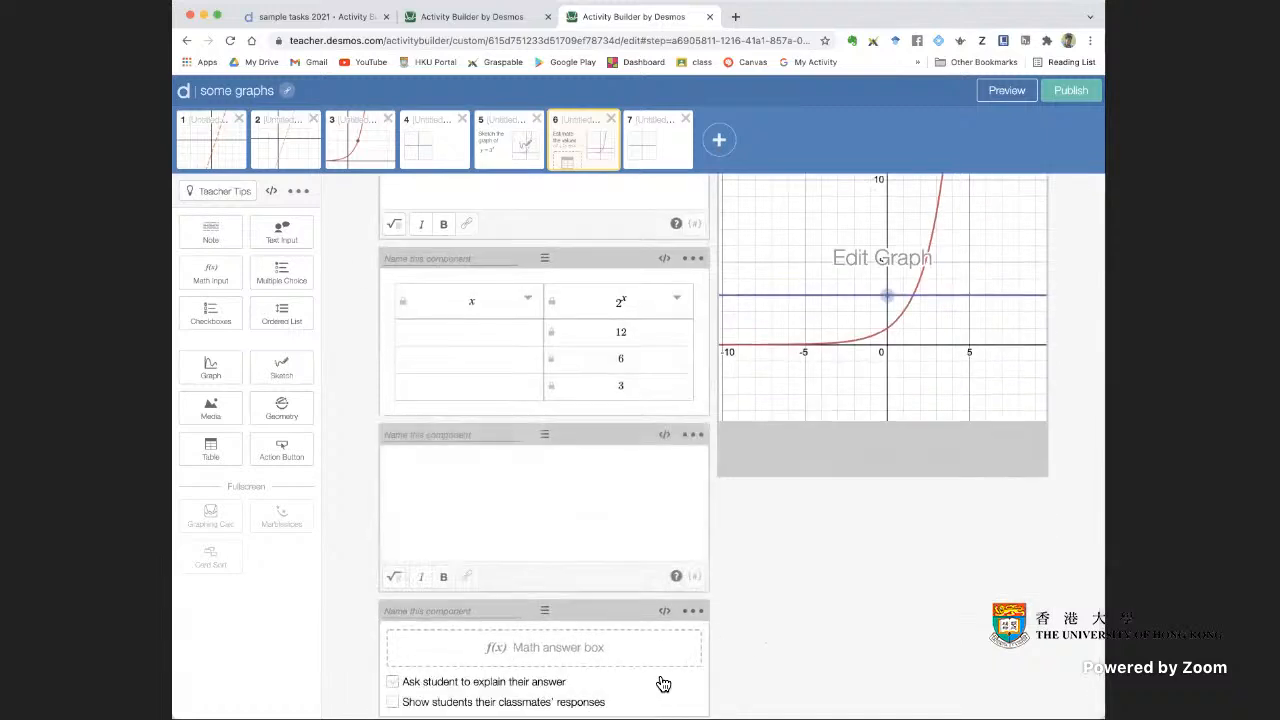
click(393, 682)
click(656, 507)
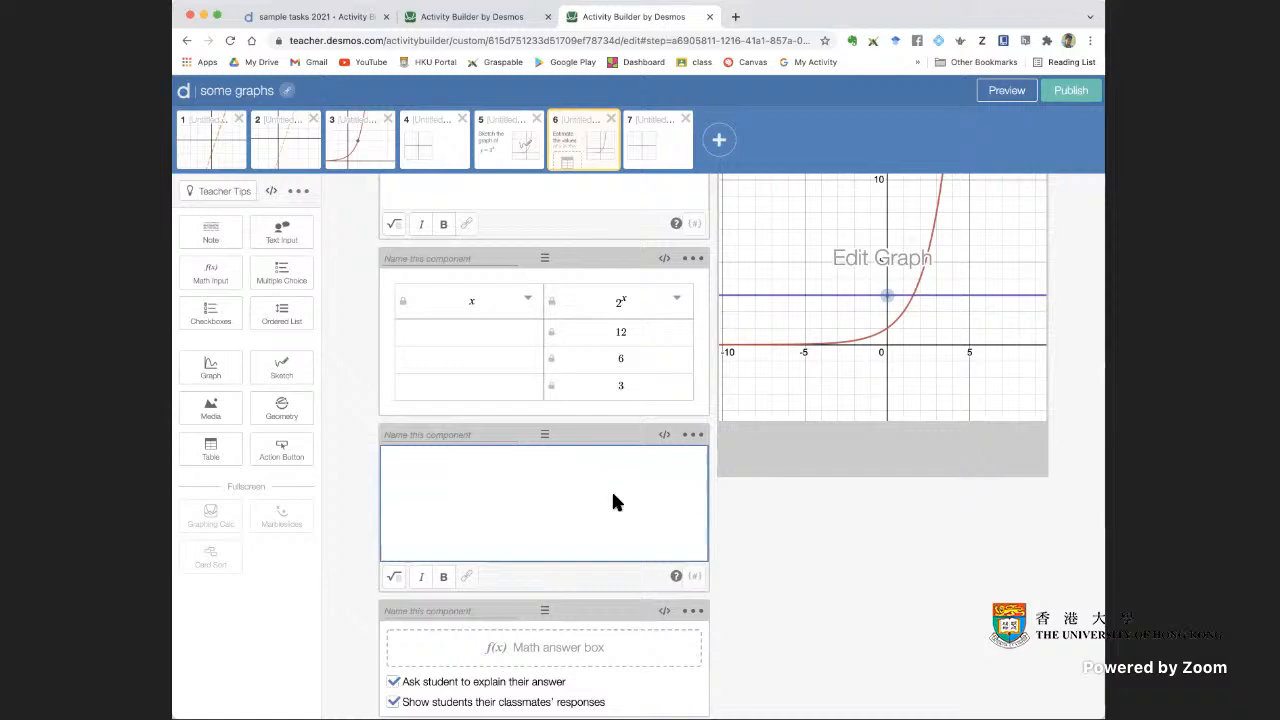
Return to screen 15 of the sample tasks and examine its question note, math input and the input's initialLatex script
scroll(615, 495, up, 3)
click(459, 12)
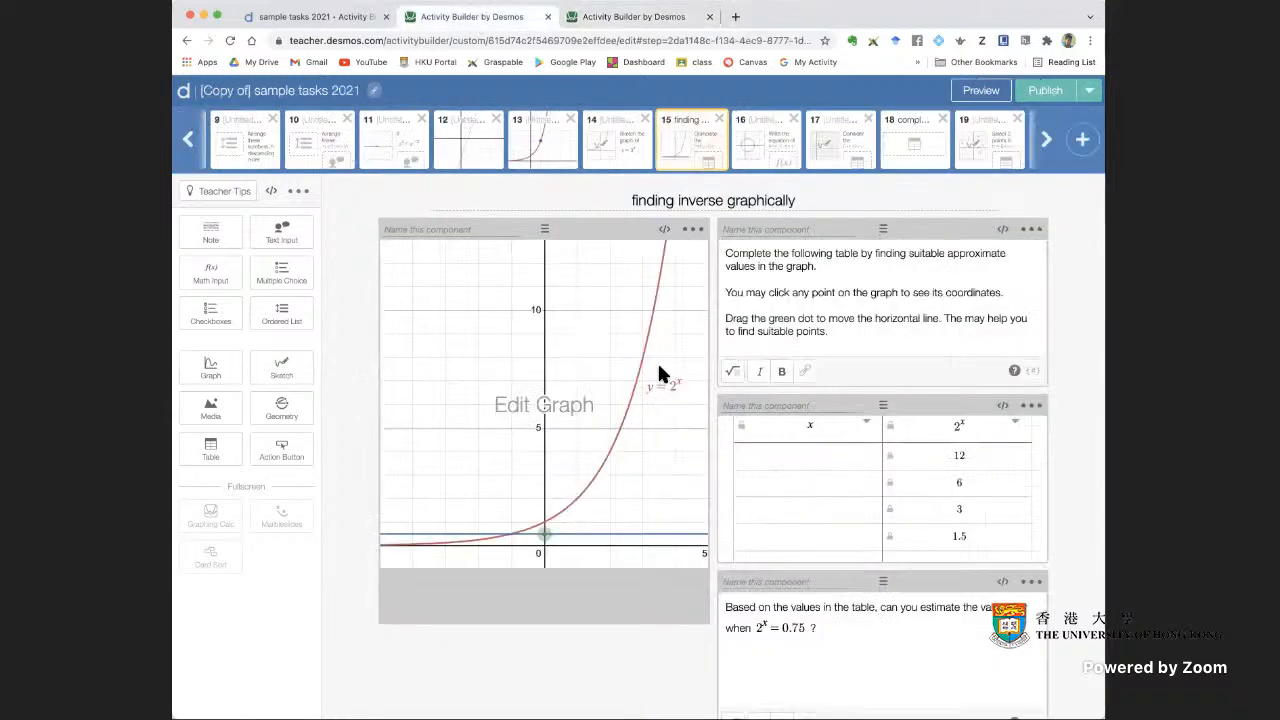
scroll(1028, 610, down, 3)
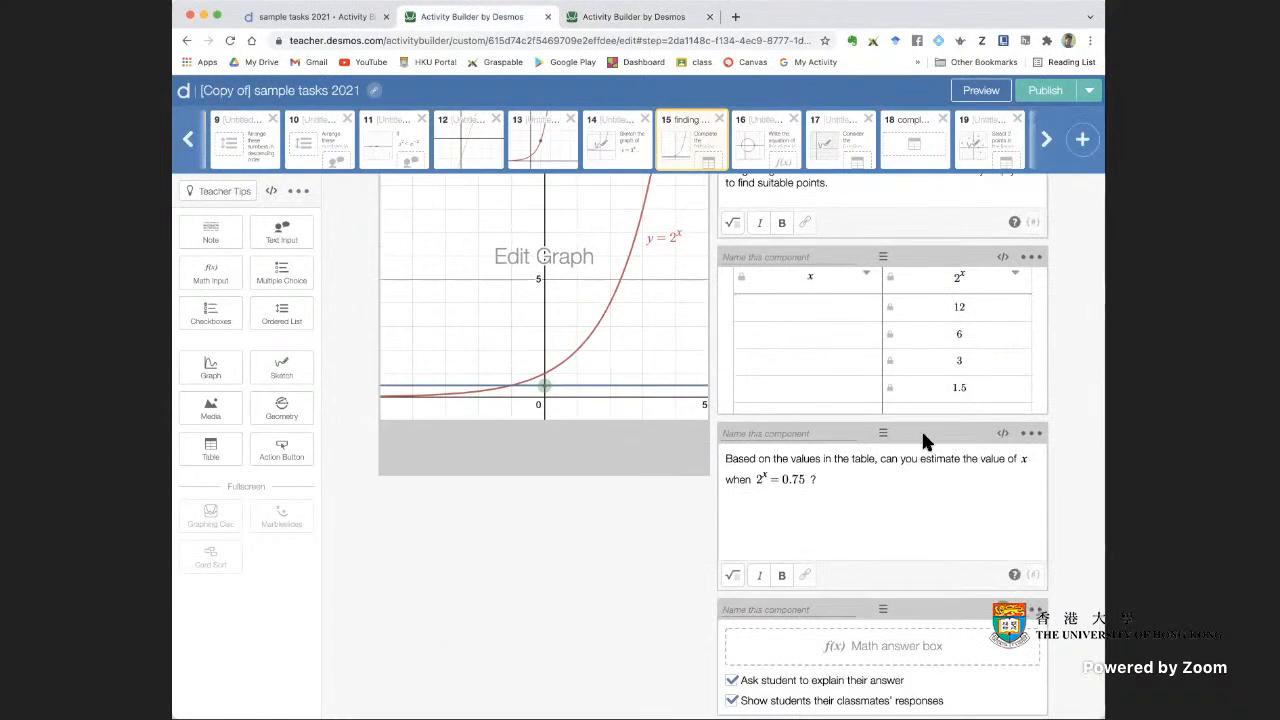
drag(883, 435, 883, 438)
drag(883, 610, 875, 608)
click(1003, 609)
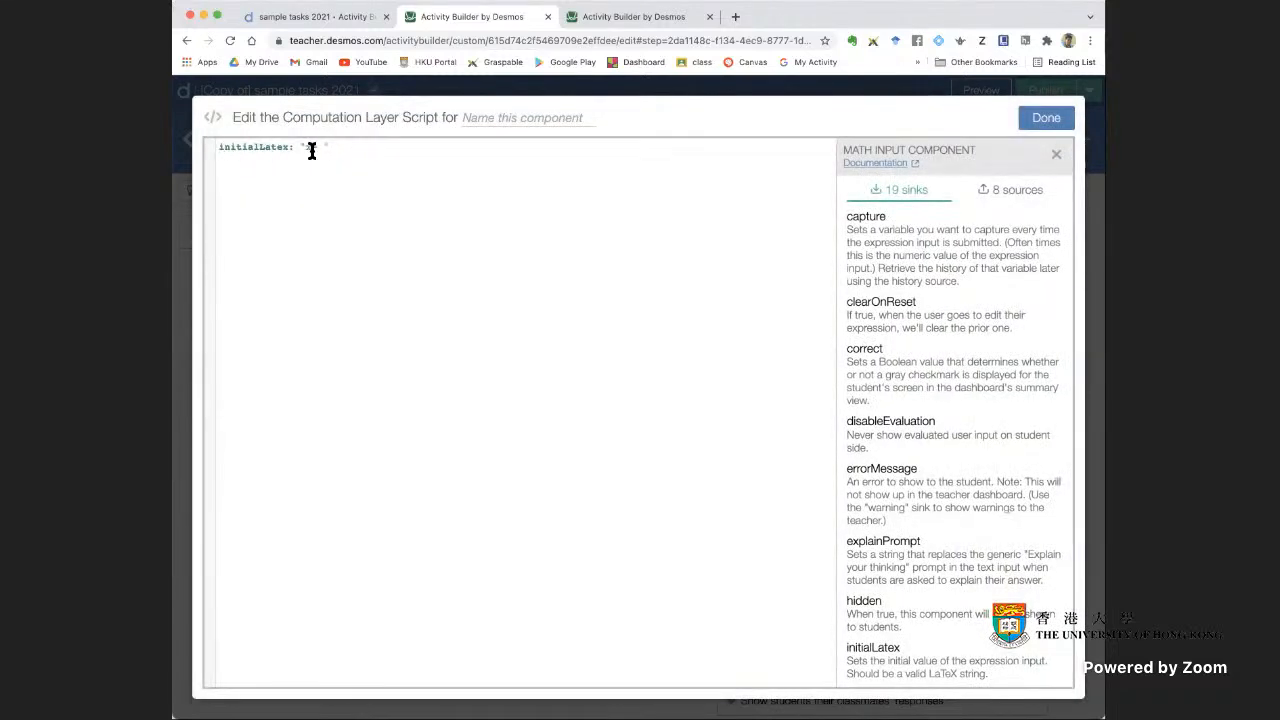
click(1068, 128)
Preview screen 15 as a student to check the prefilled "x =" in the answer box, and close the preview
click(985, 92)
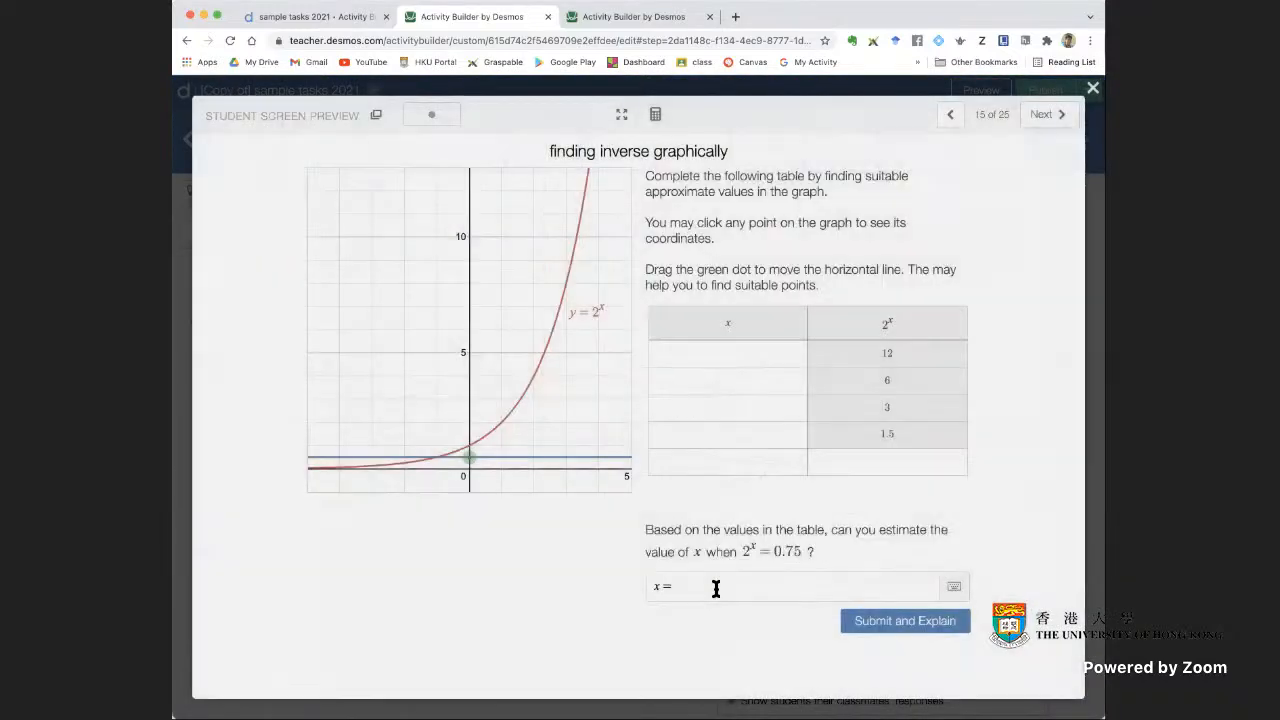
click(678, 598)
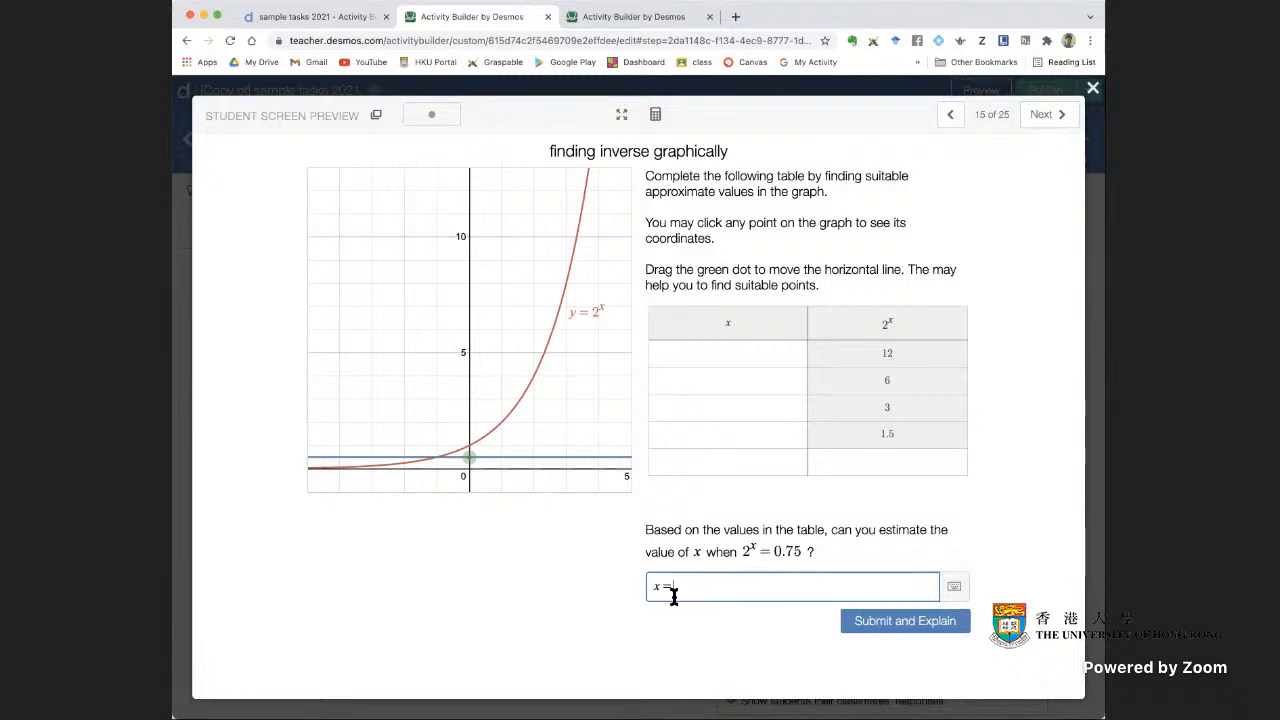
click(1093, 88)
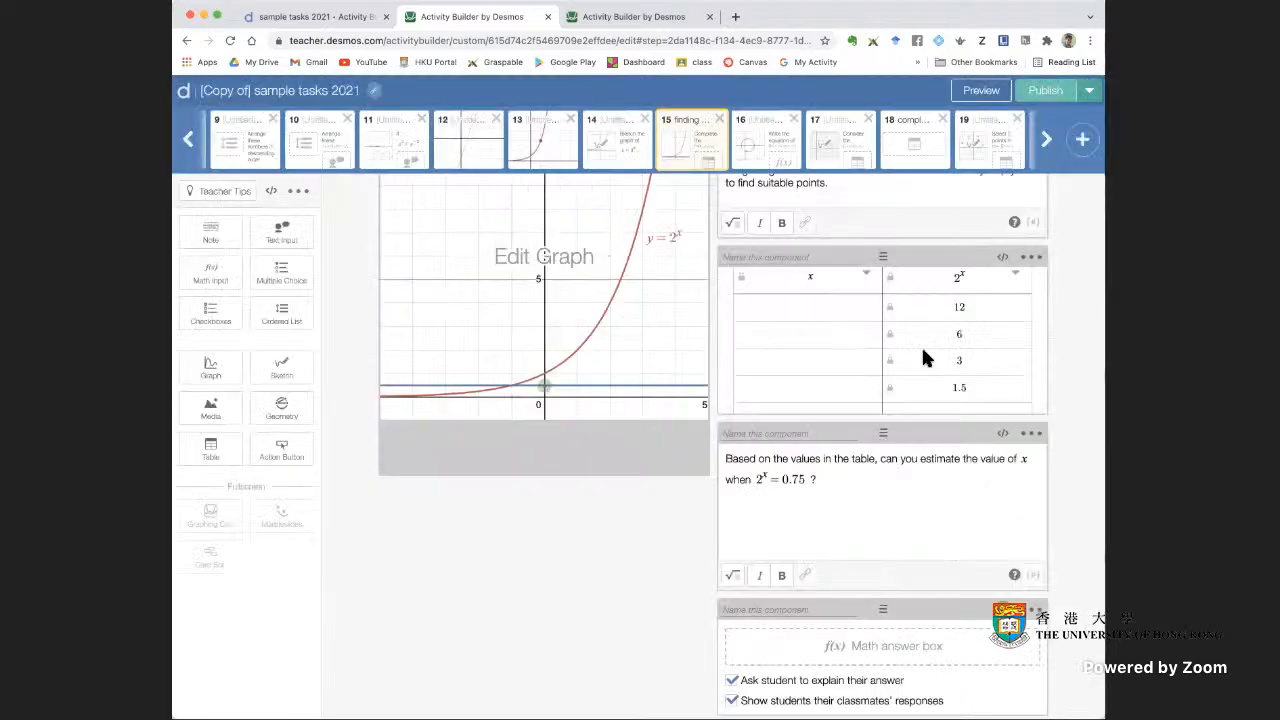
Examine the expressions behind screen 15's graph of y = 2^x, including the draggable point (0, a) and line y = a
scroll(587, 530, up, 3)
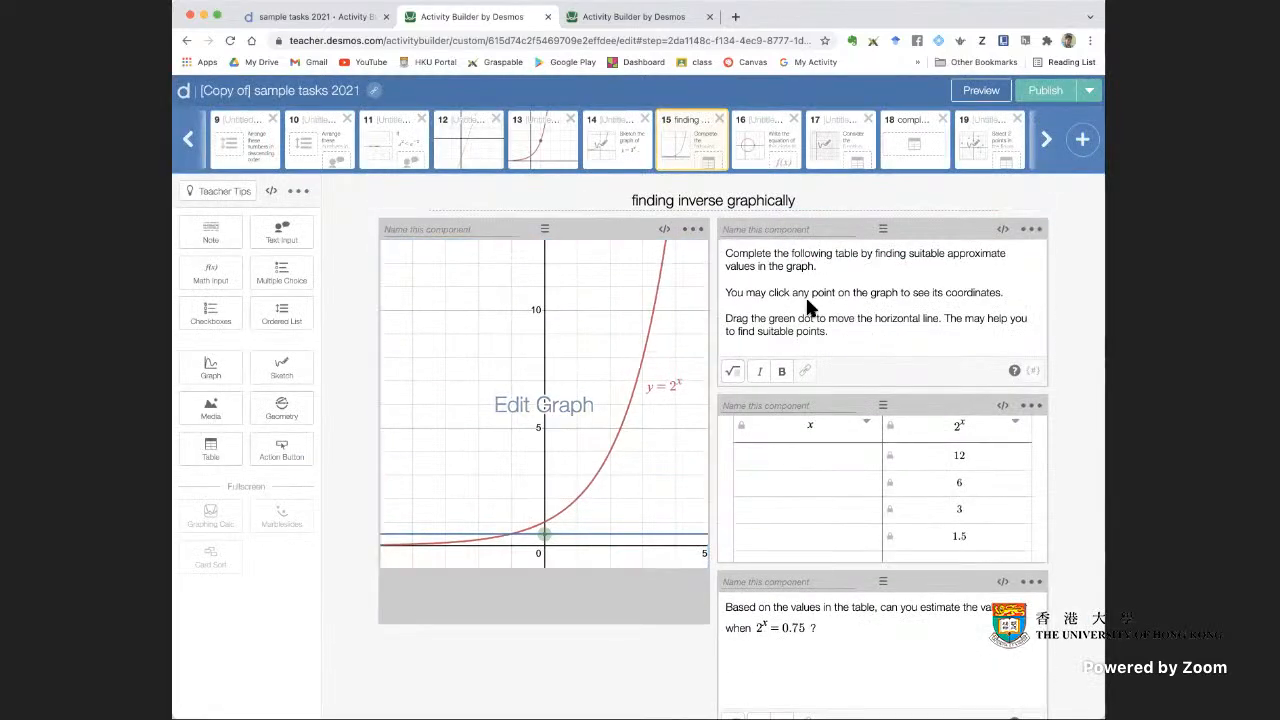
click(591, 443)
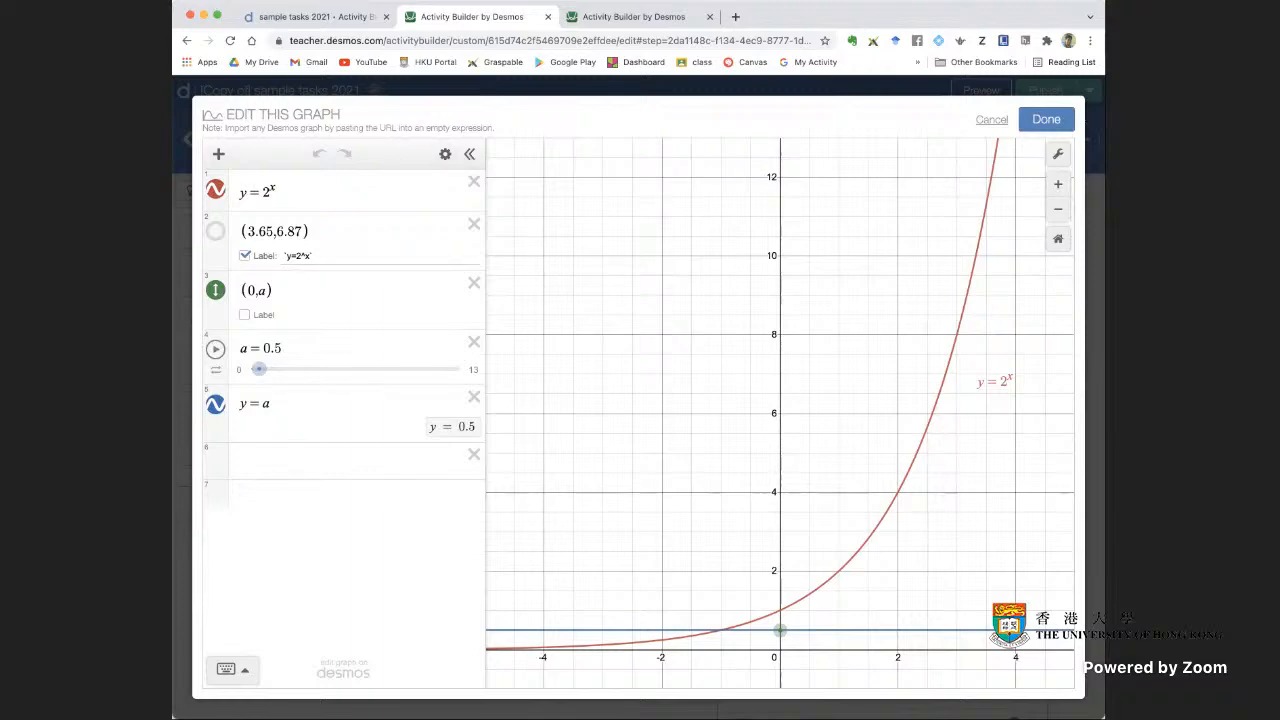
click(1048, 120)
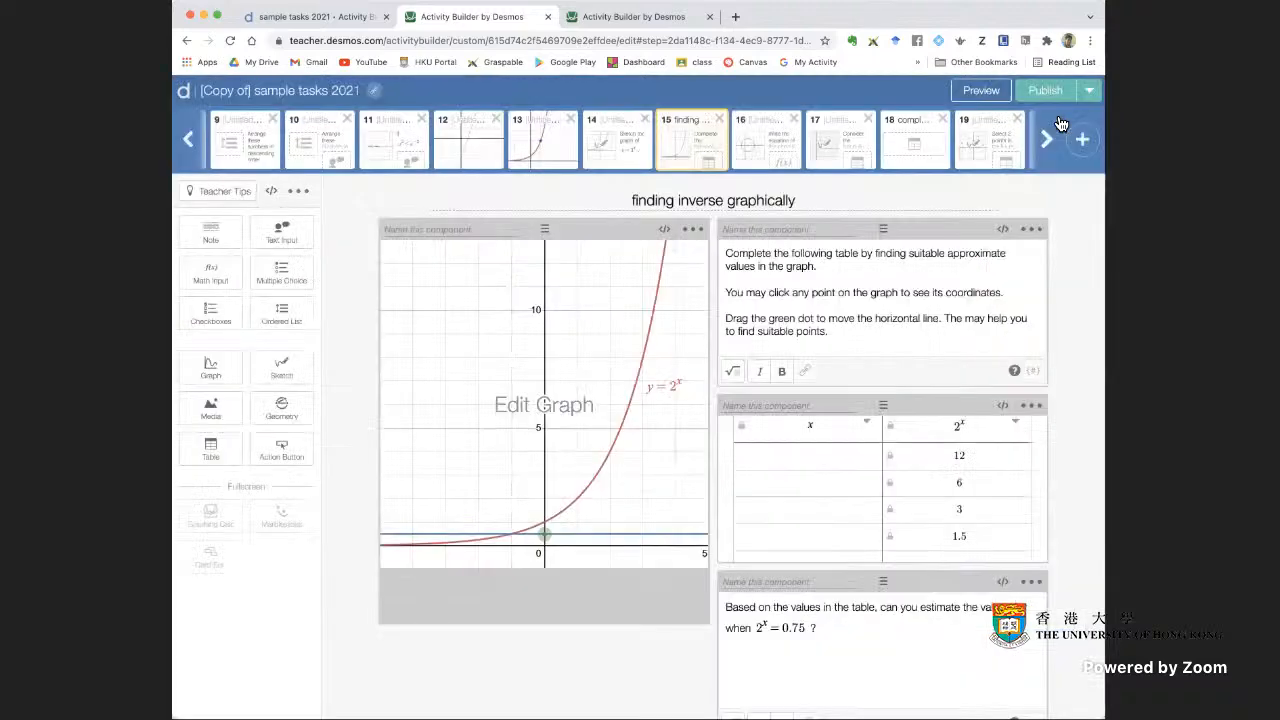
click(618, 528)
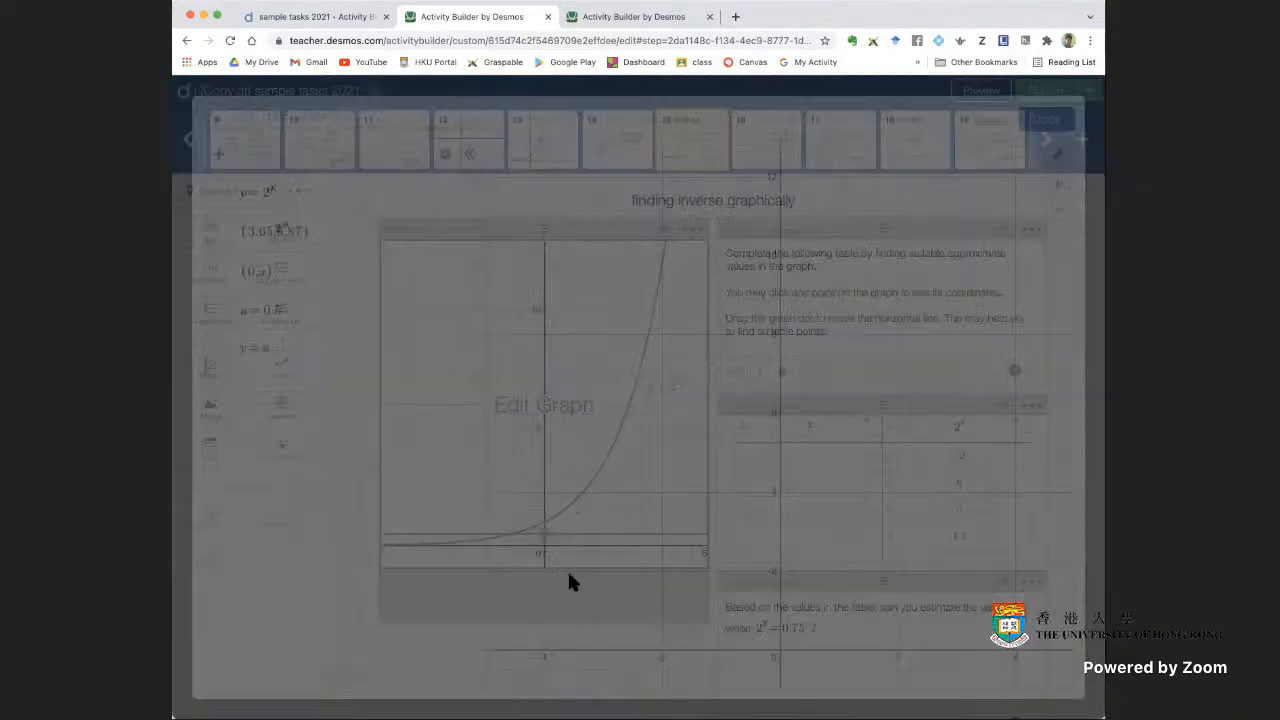
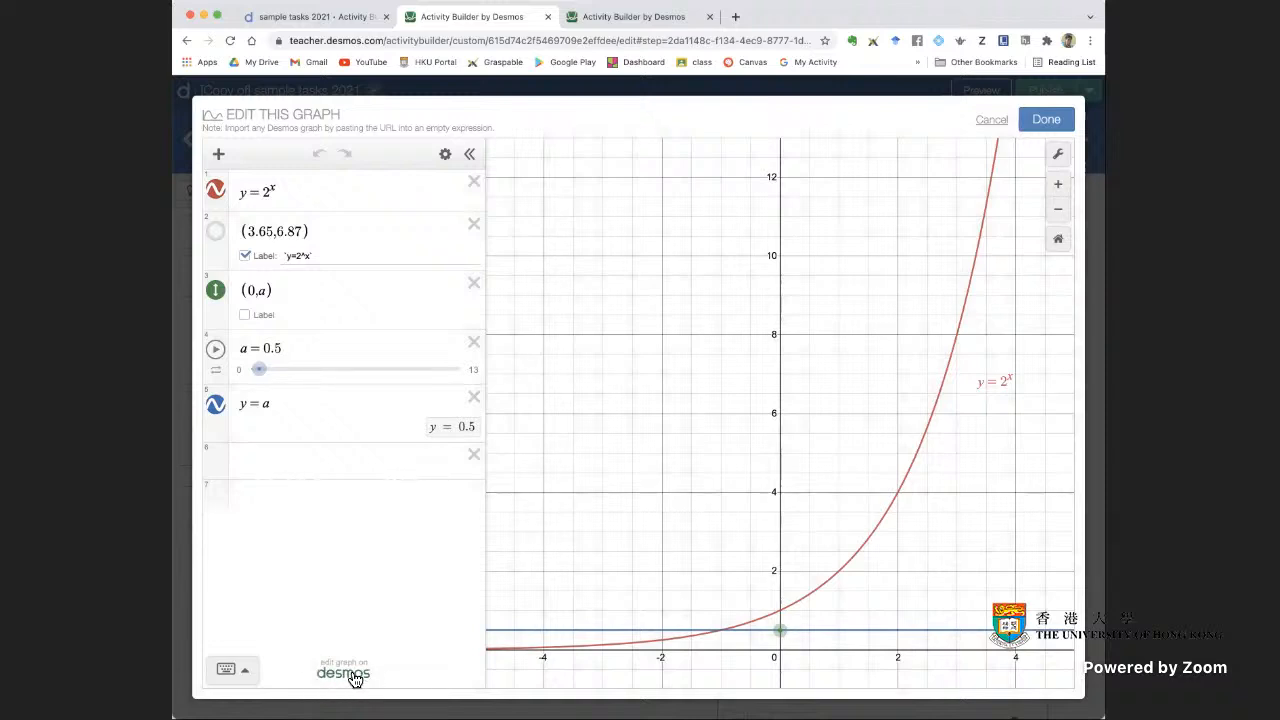
Open screen 15's graph in the full Desmos graphing calculator and save it to the account as "graph1"
click(346, 673)
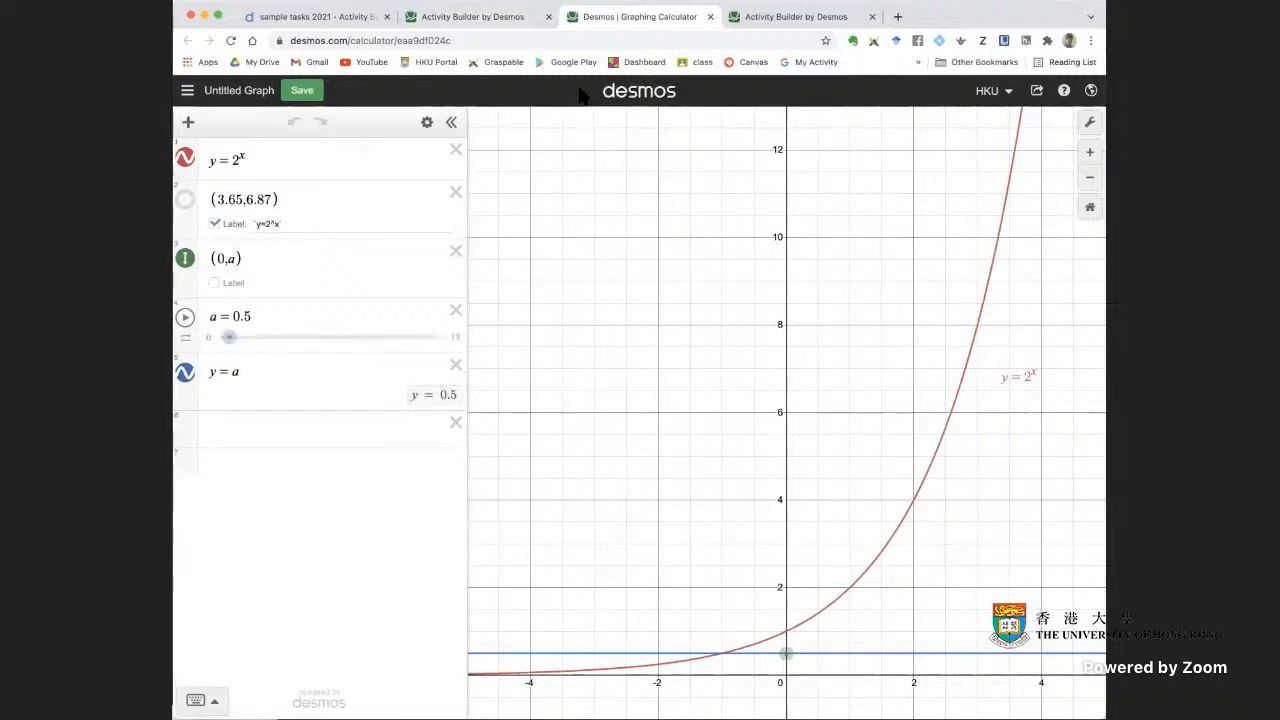
click(1008, 92)
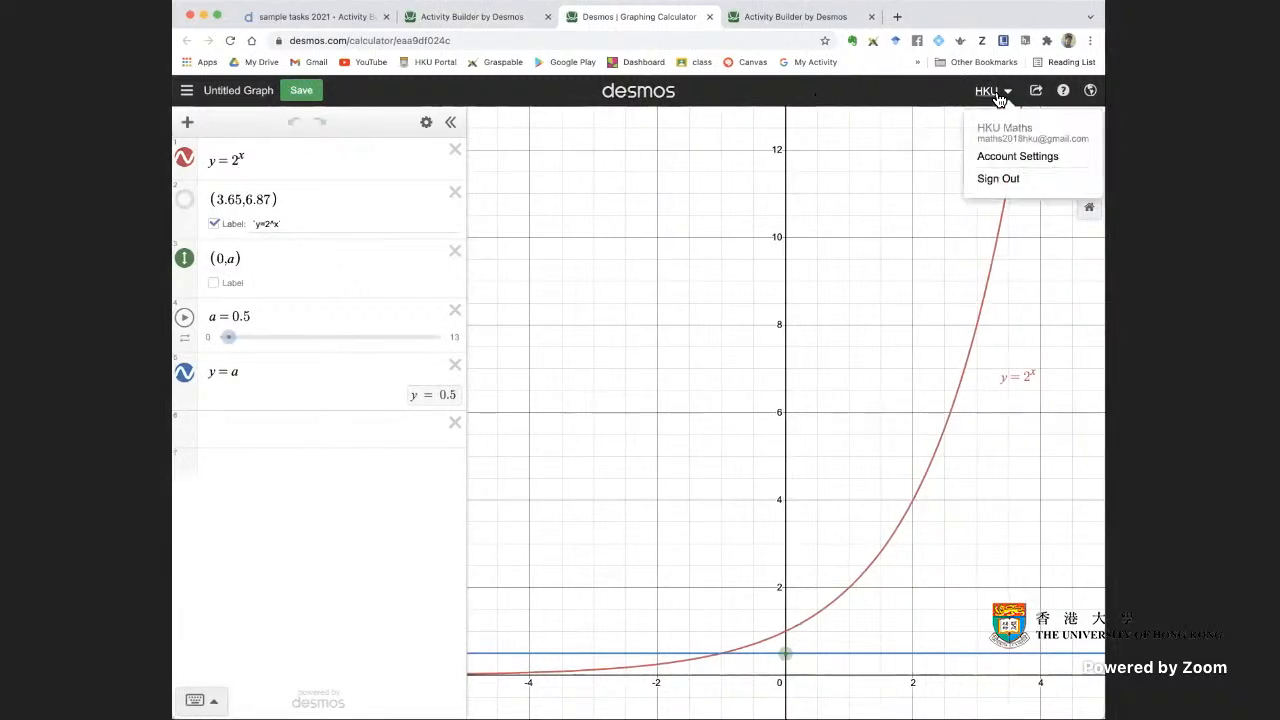
click(925, 92)
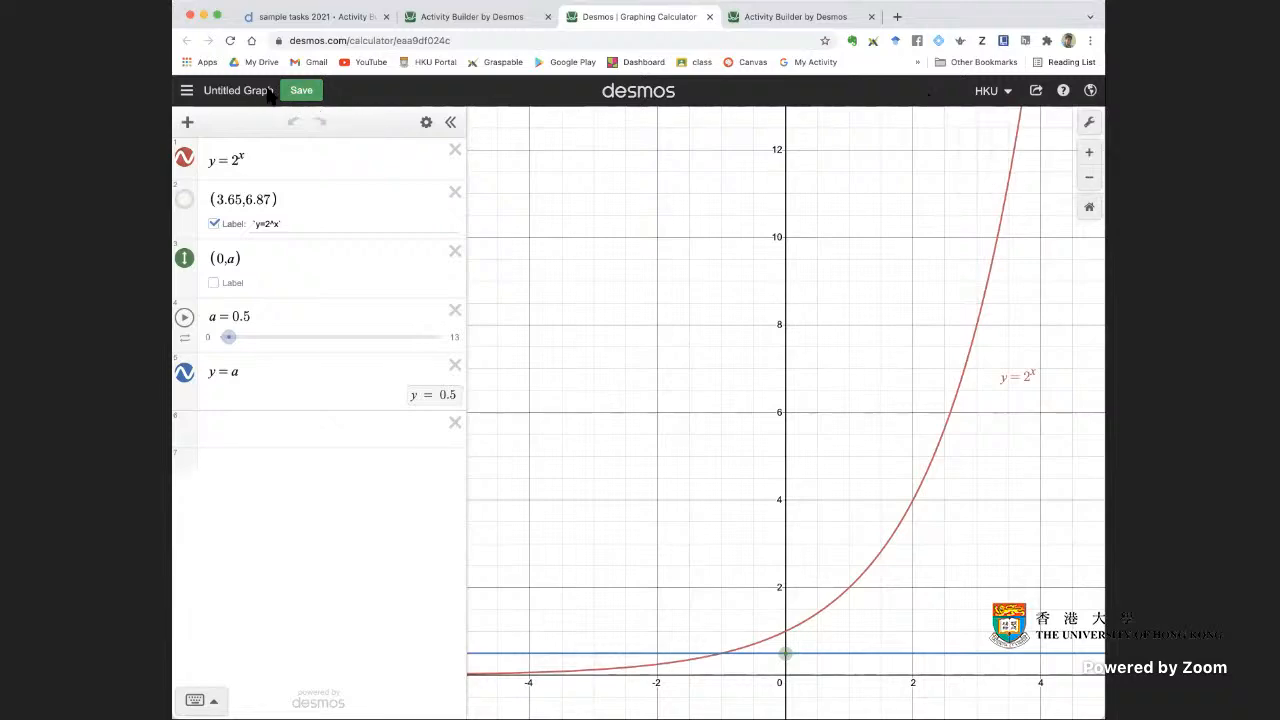
click(187, 92)
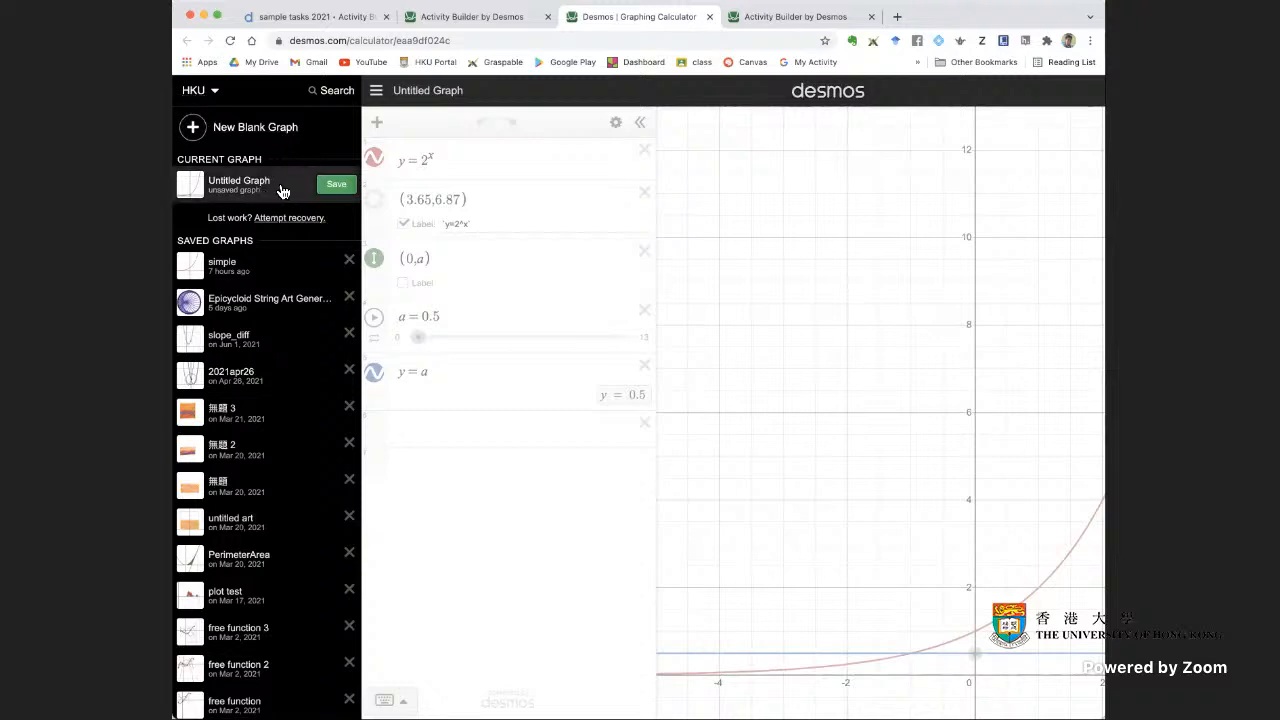
click(336, 185)
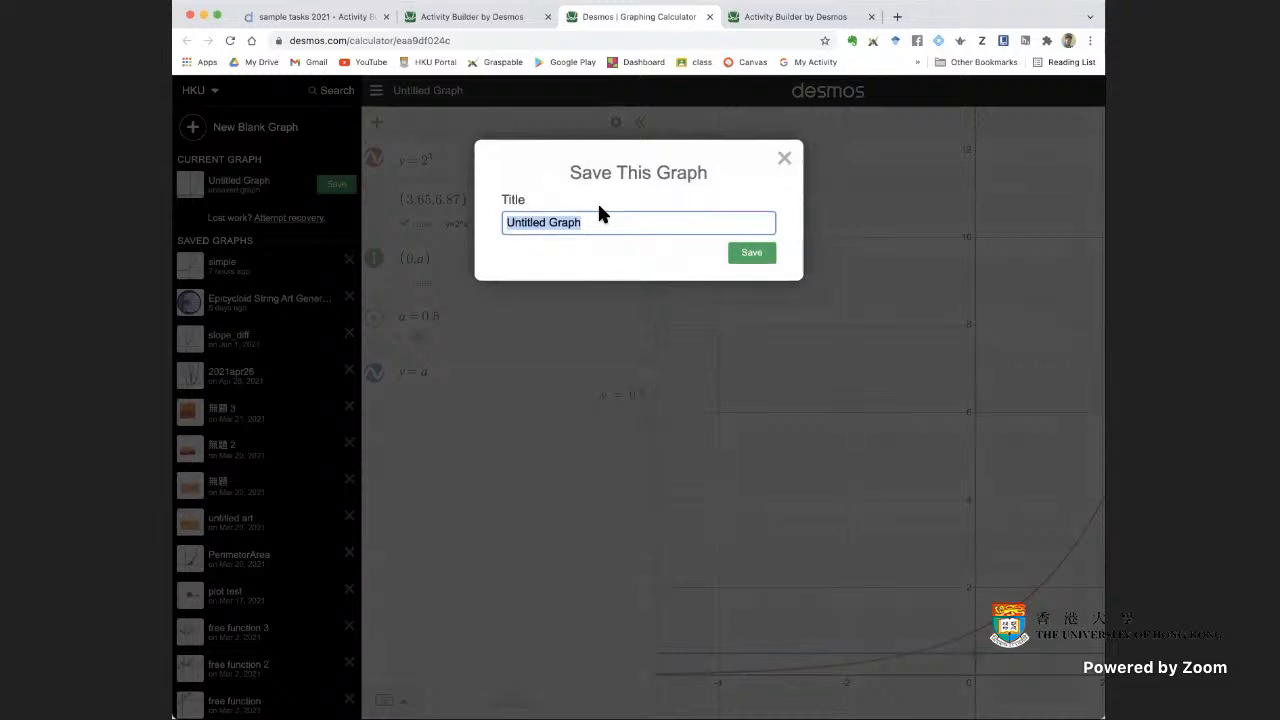
text(graph1)
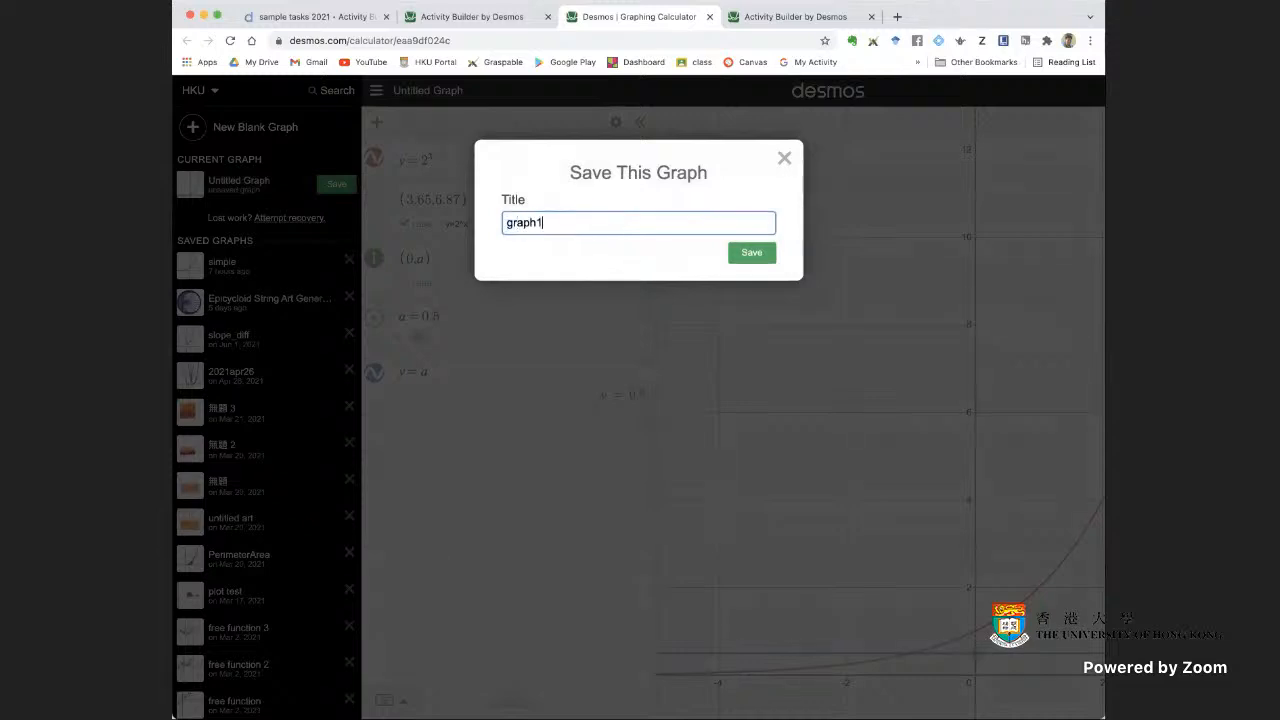
click(766, 256)
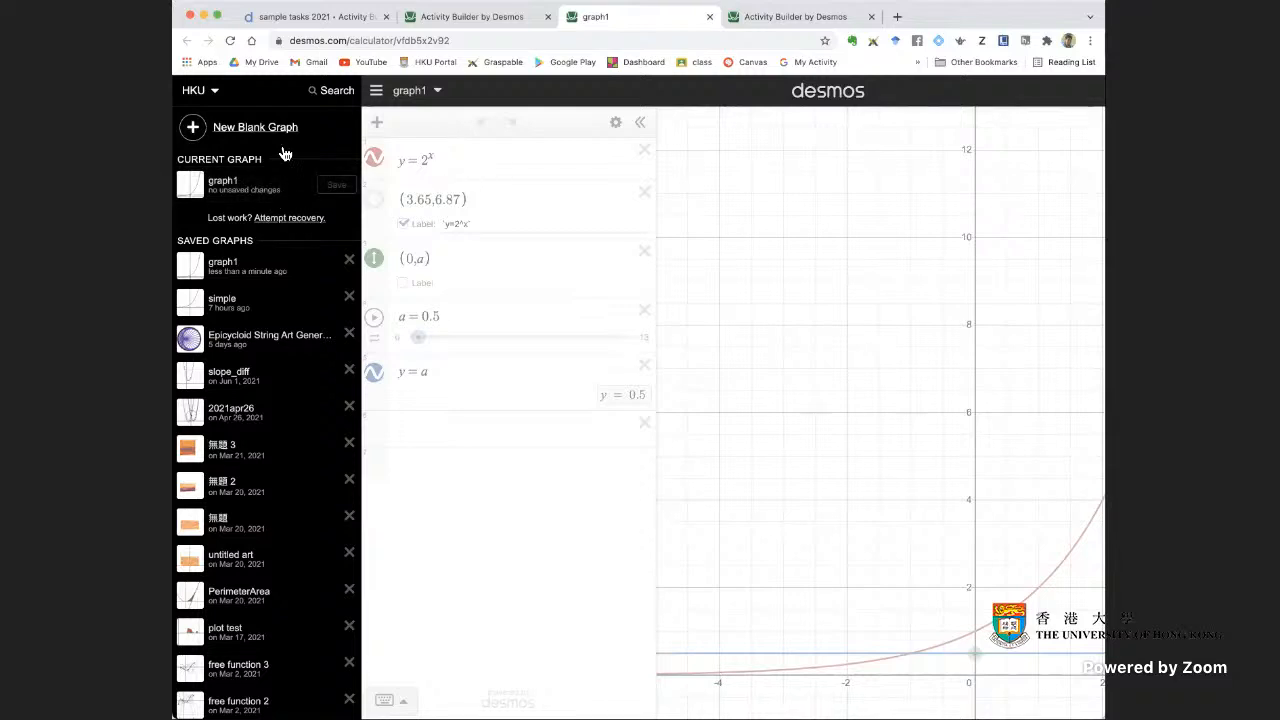
click(376, 91)
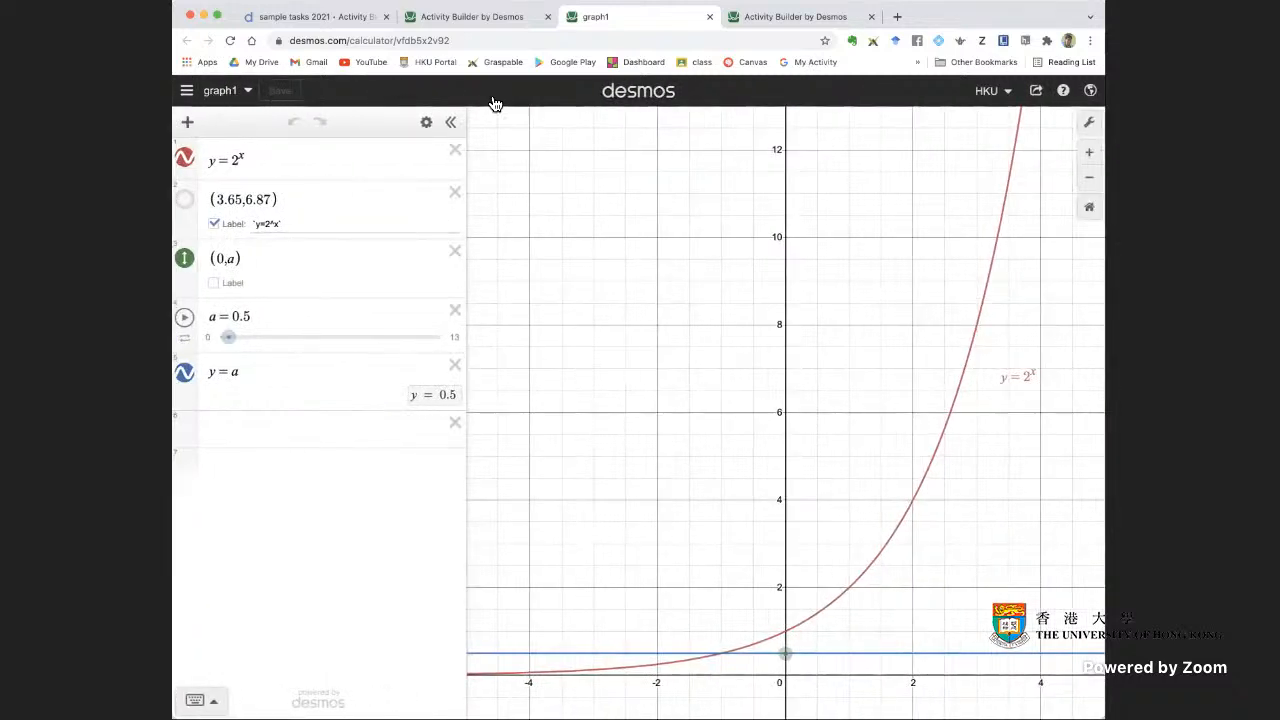
Copy the share link of graph1
click(1036, 91)
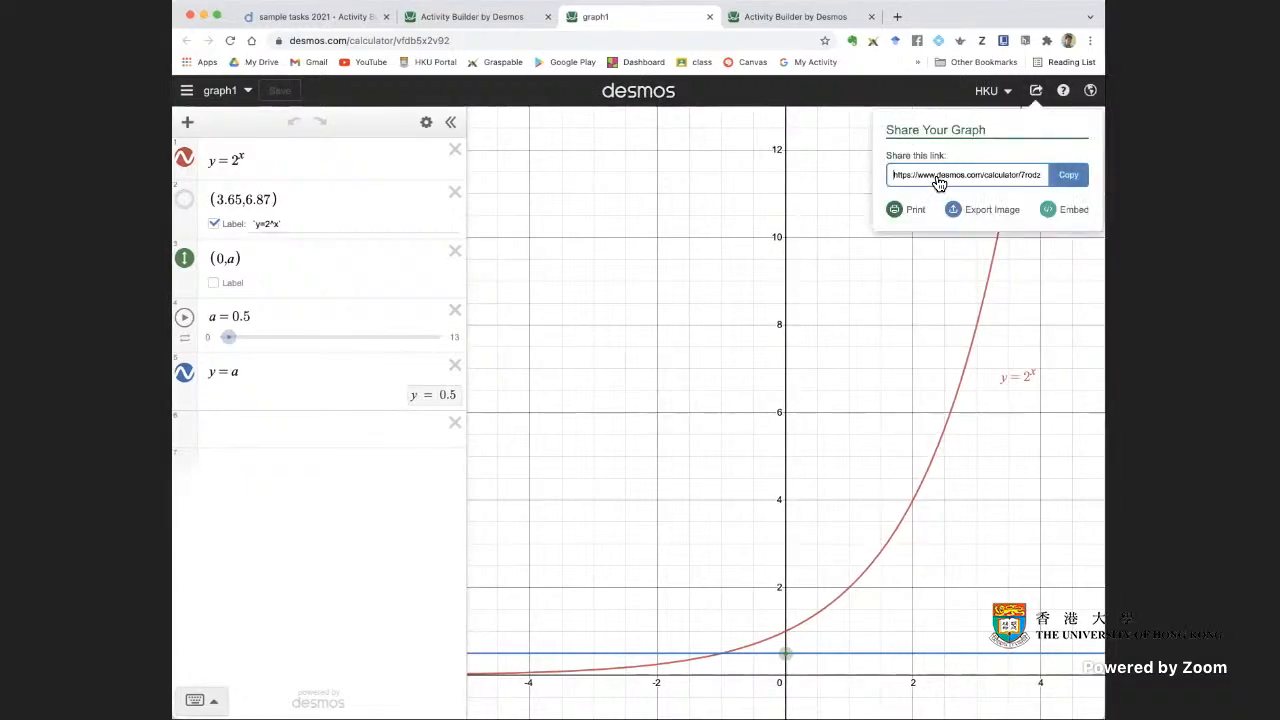
click(1067, 176)
click(827, 177)
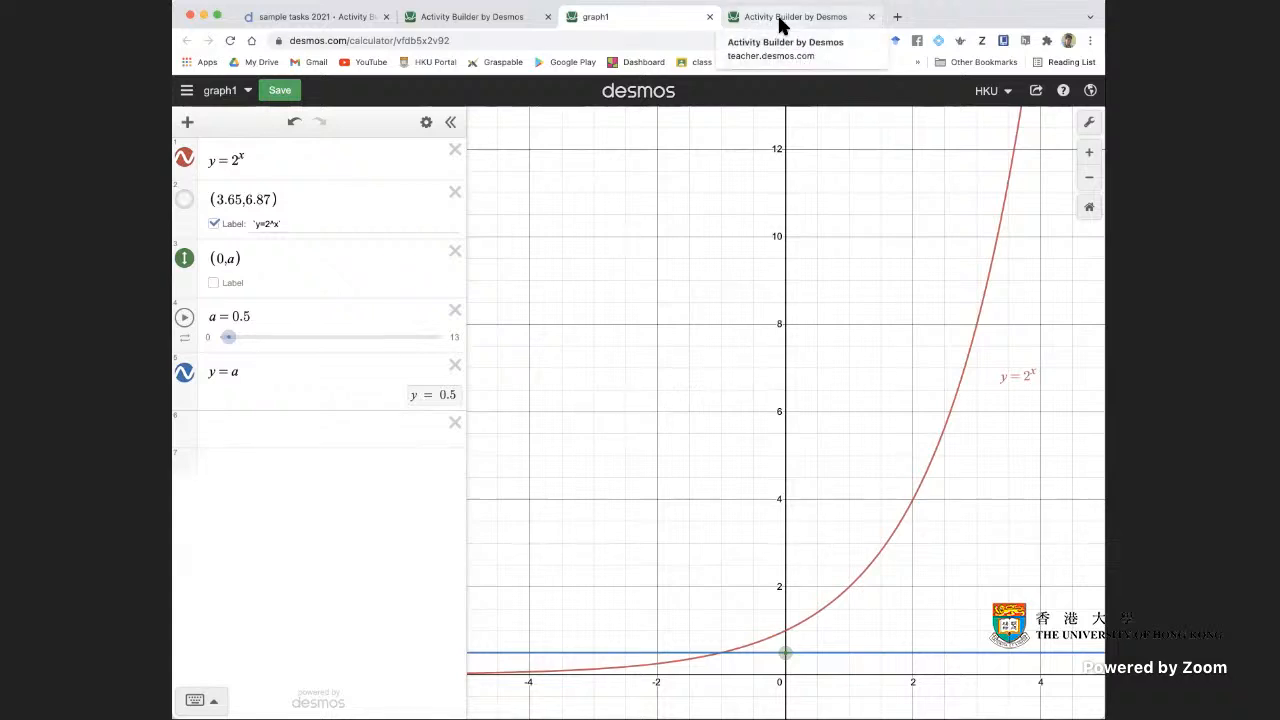
click(1036, 90)
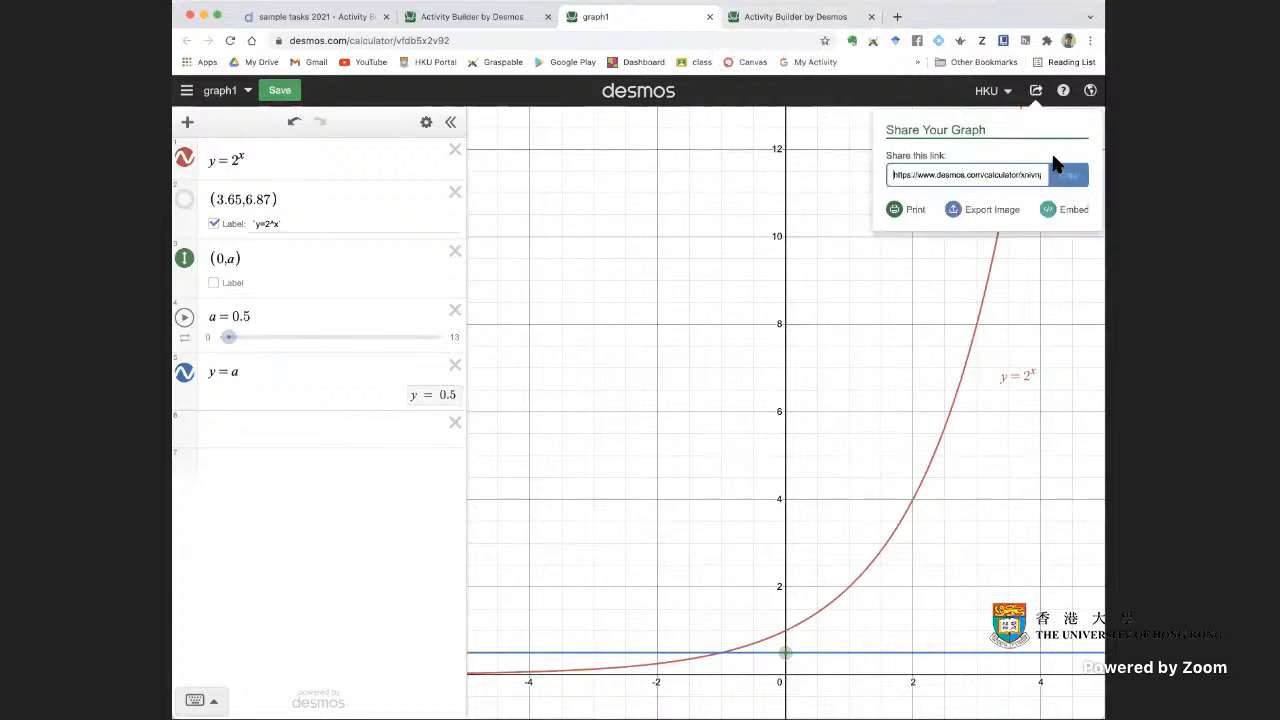
click(1072, 176)
click(1033, 91)
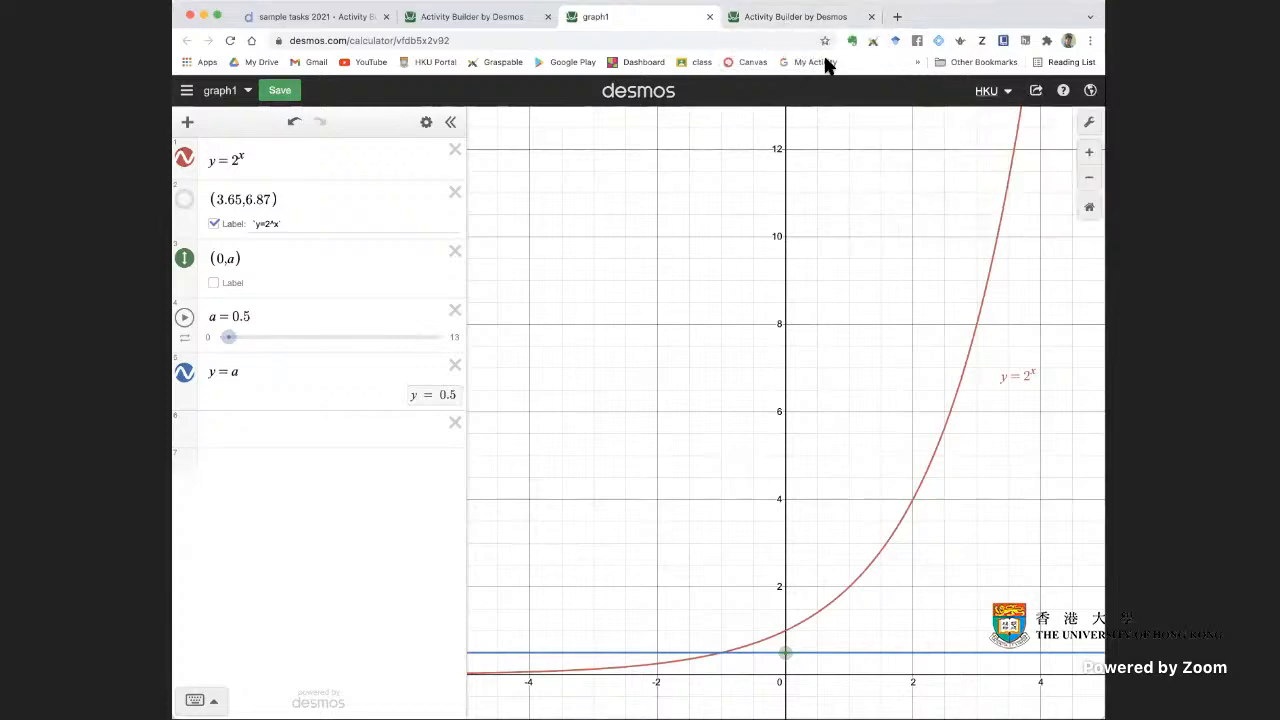
Add a new screen after screen 6 in "some graphs" with a graph component, importing graph1 into it from the copied link
click(791, 16)
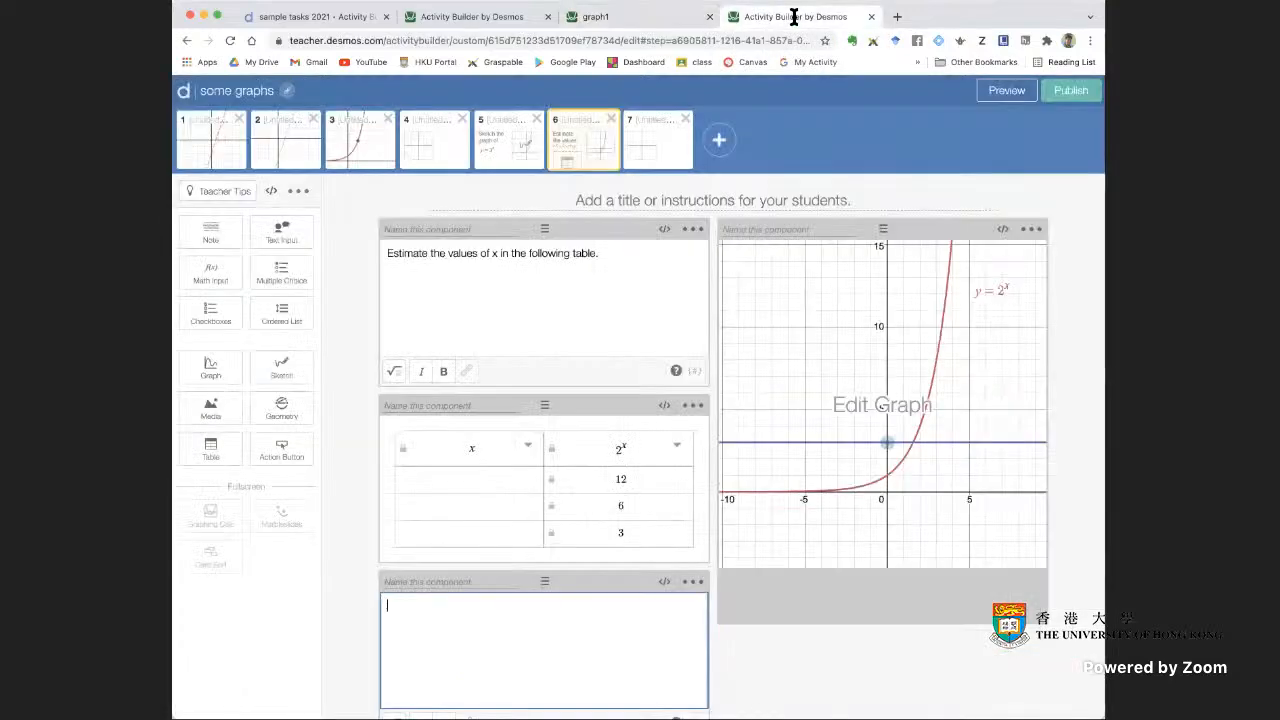
click(721, 141)
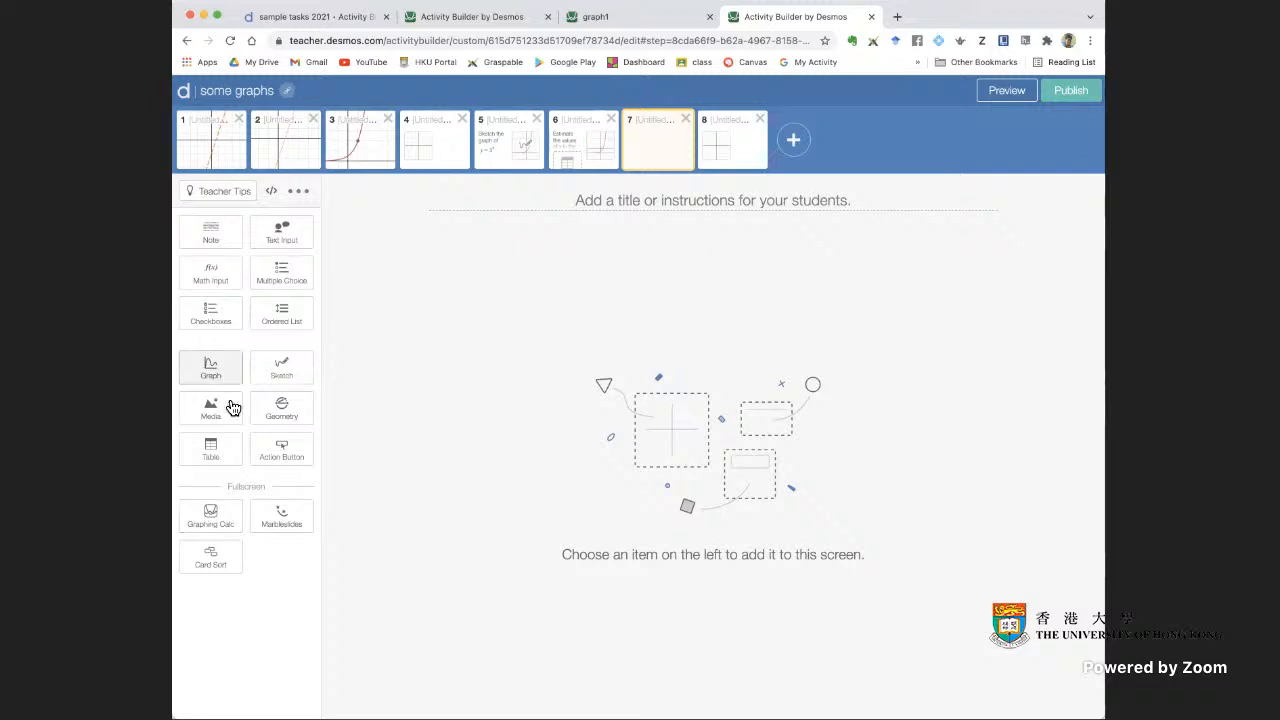
click(209, 370)
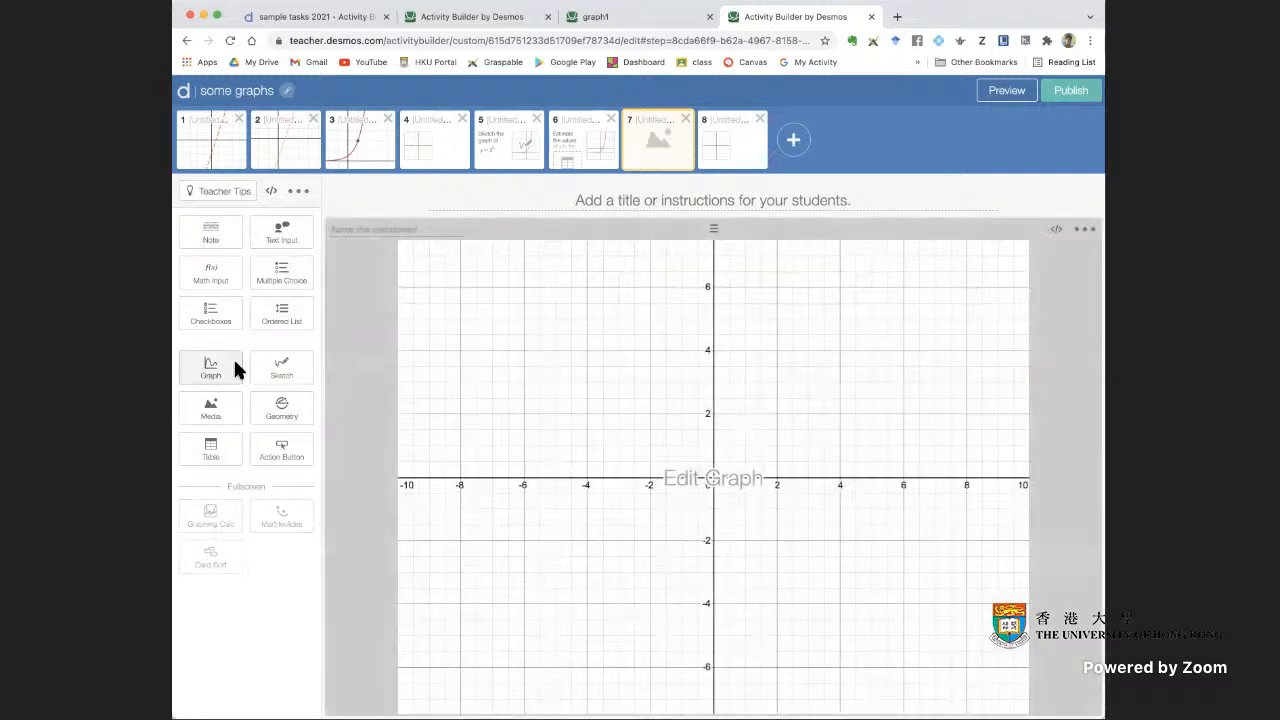
click(606, 389)
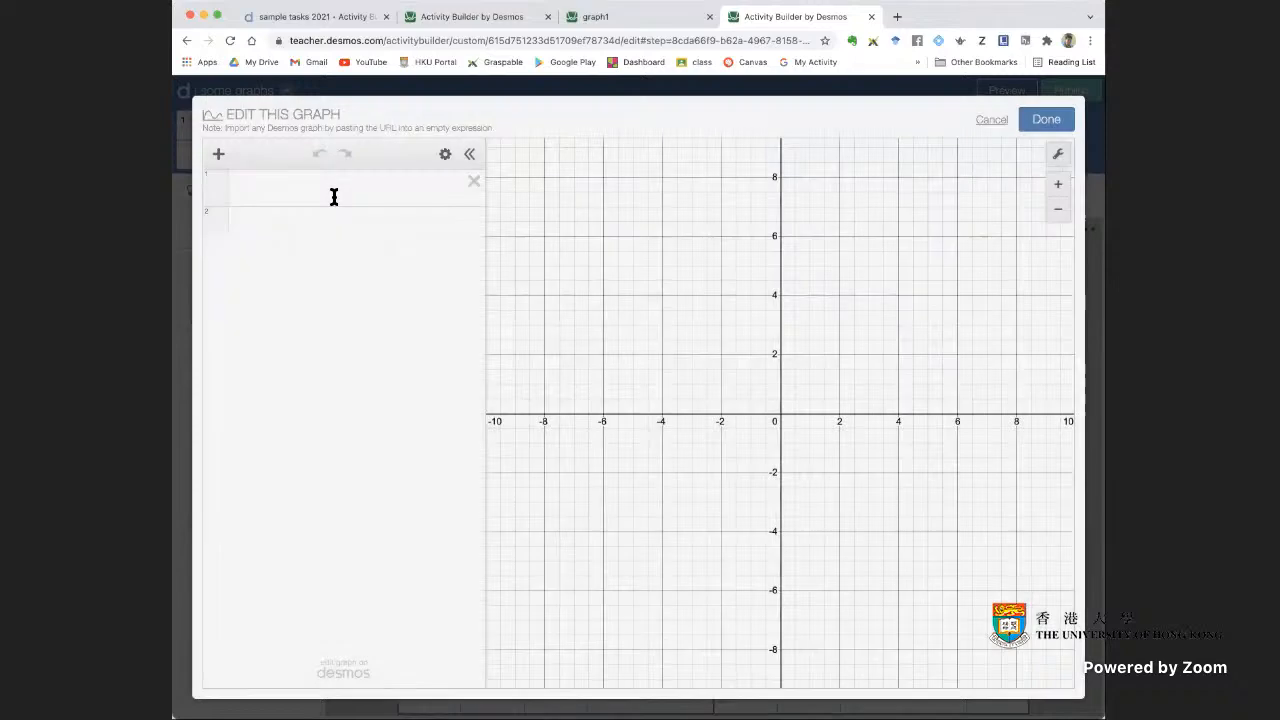
click(334, 197)
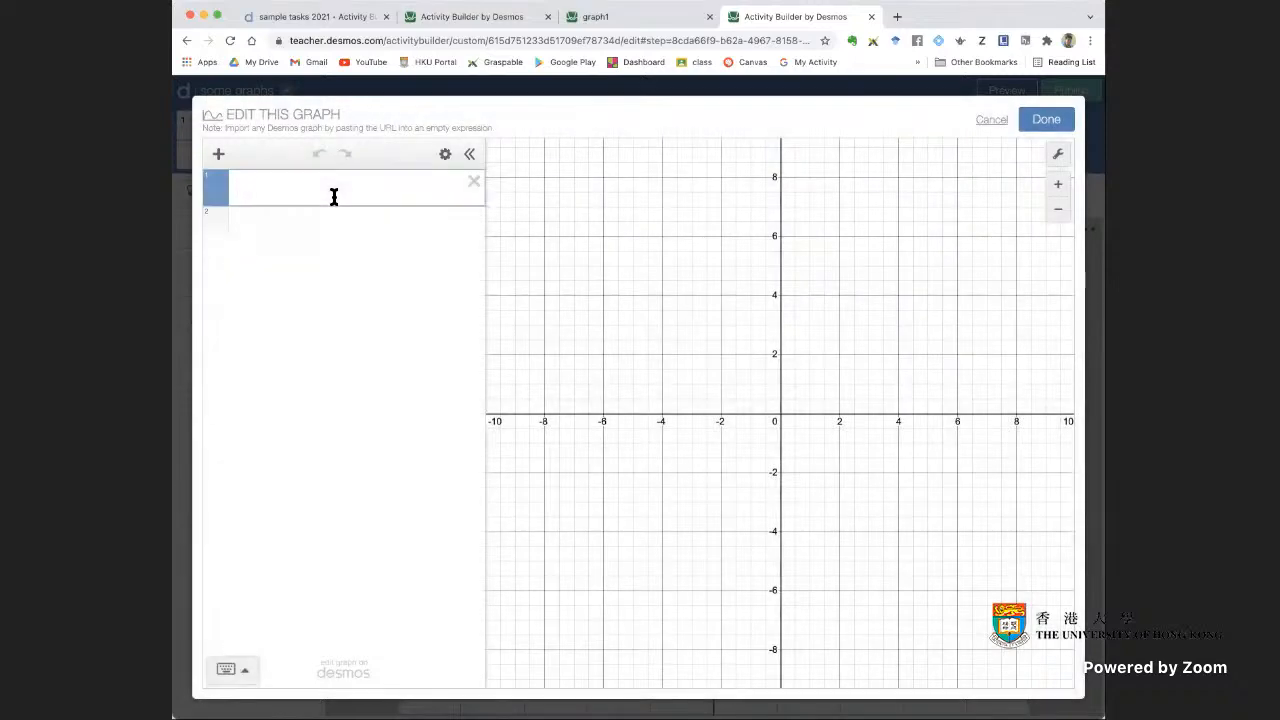
key(super+v)
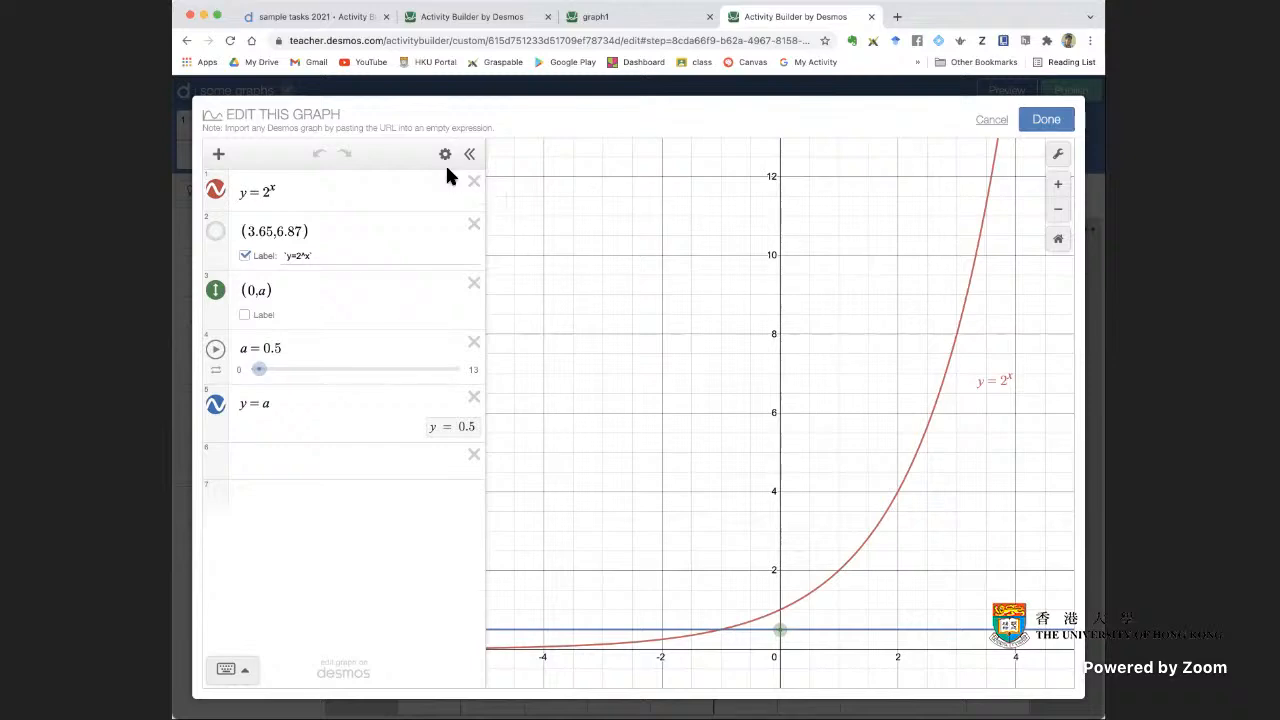
click(1044, 120)
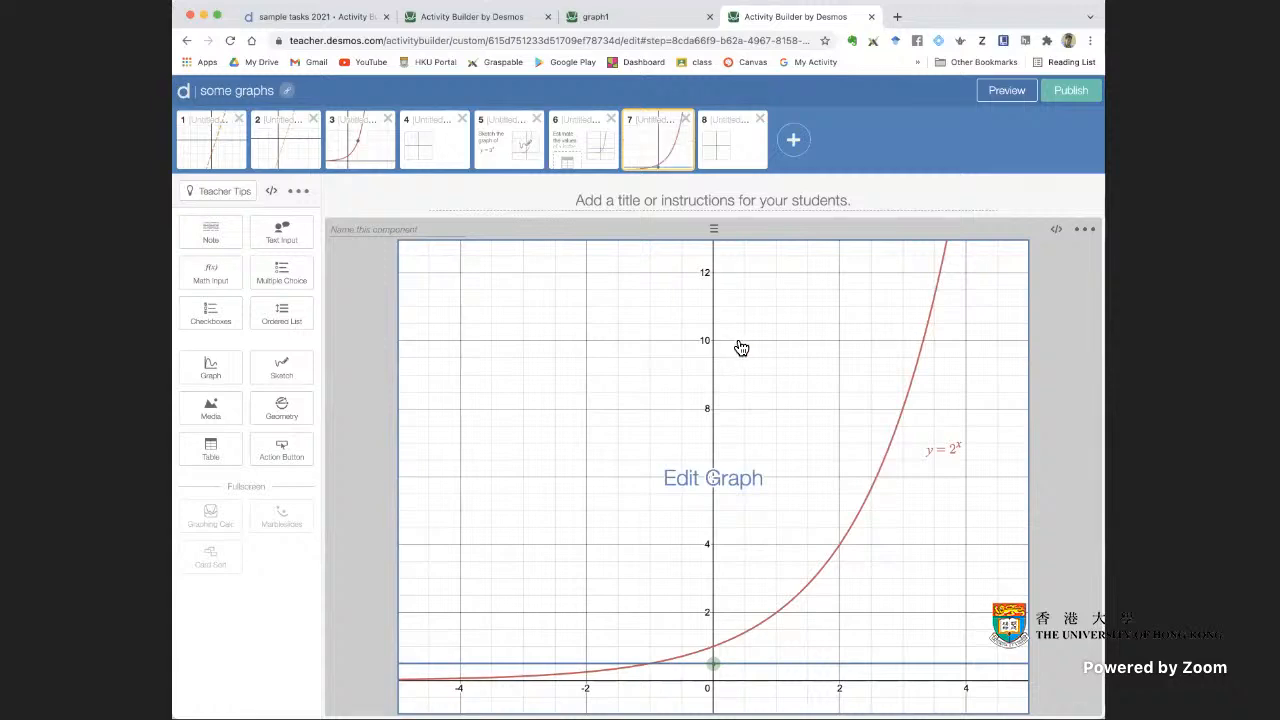
Compare graph1 with the imported graph on screen 7, return to the sample tasks copy and close screen 15's graph editor
click(617, 18)
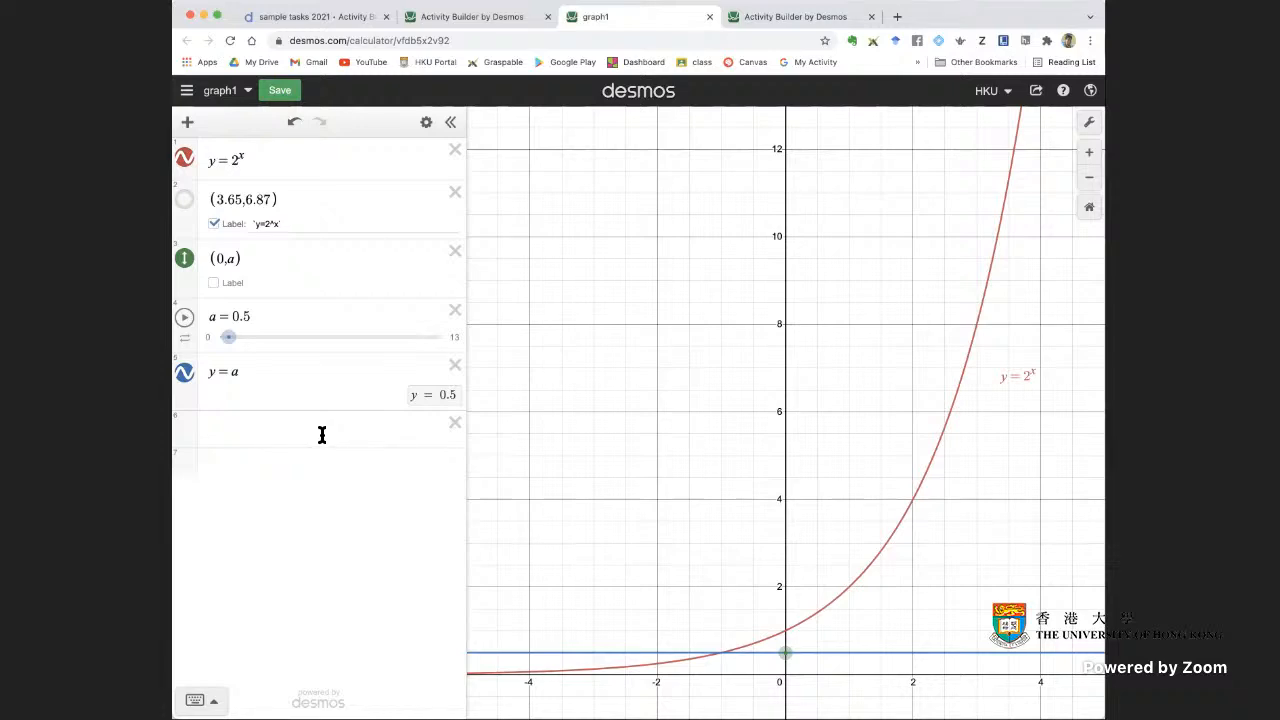
click(831, 18)
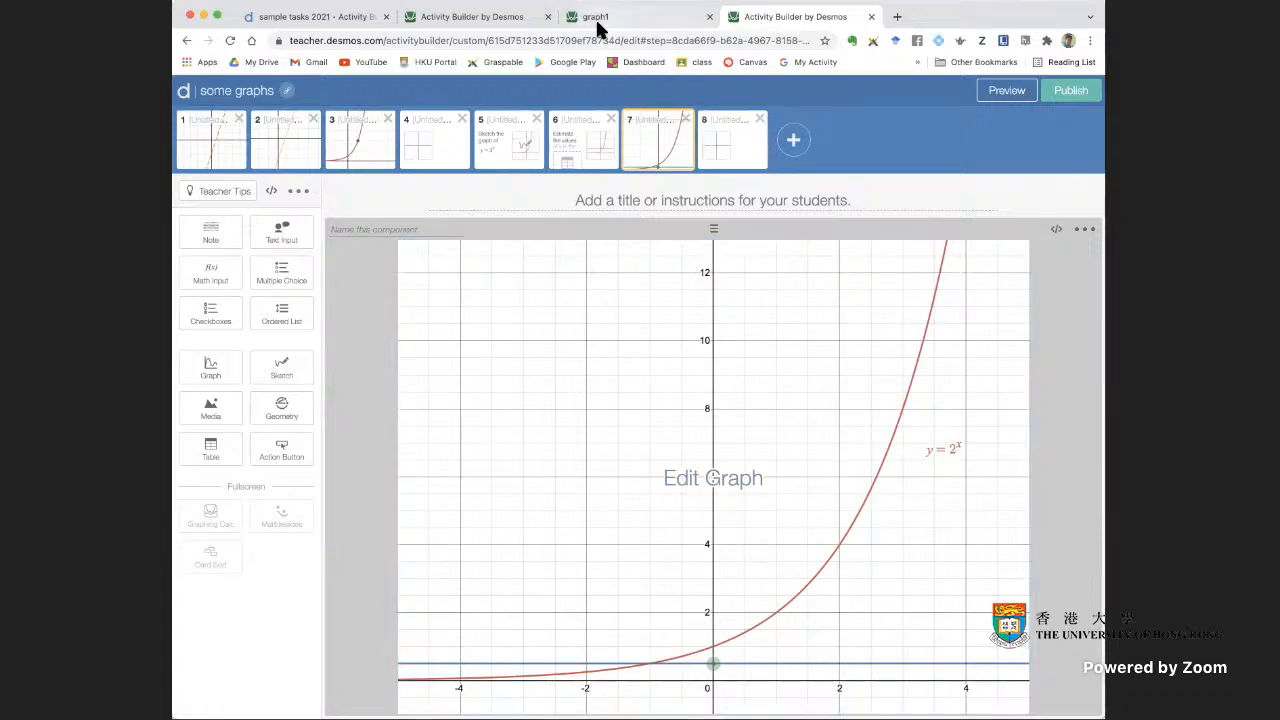
click(491, 18)
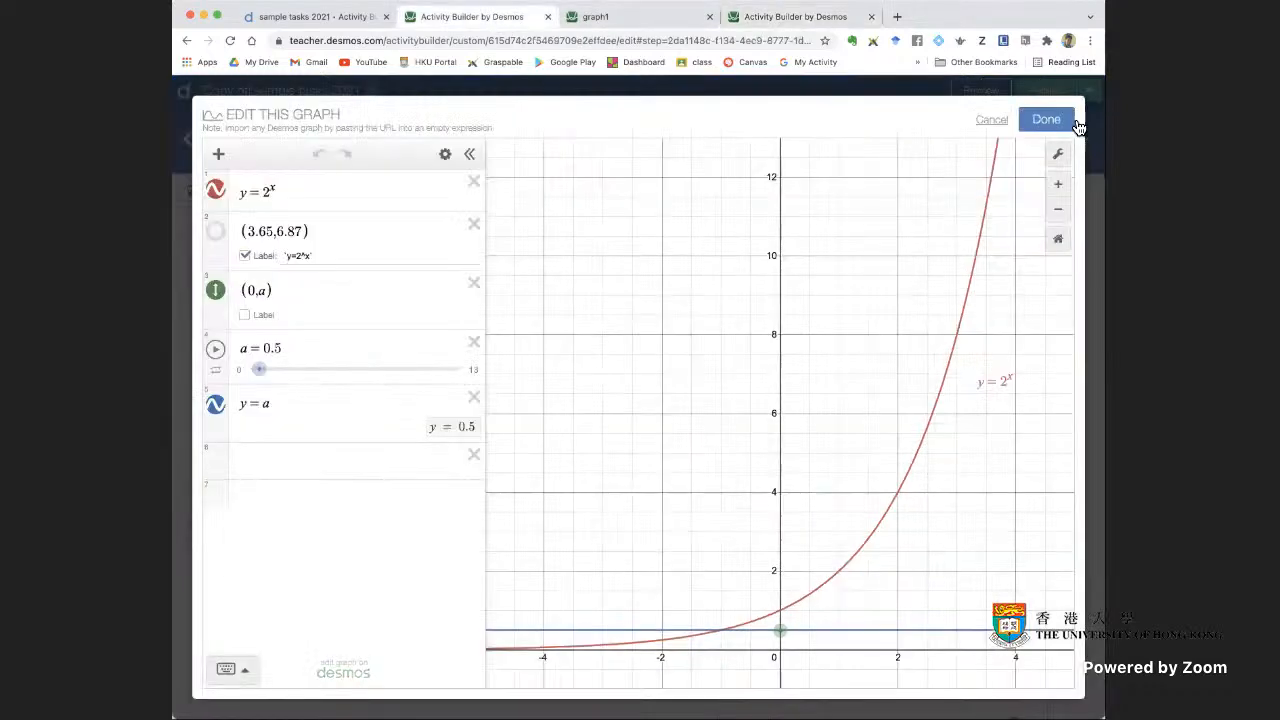
click(1040, 119)
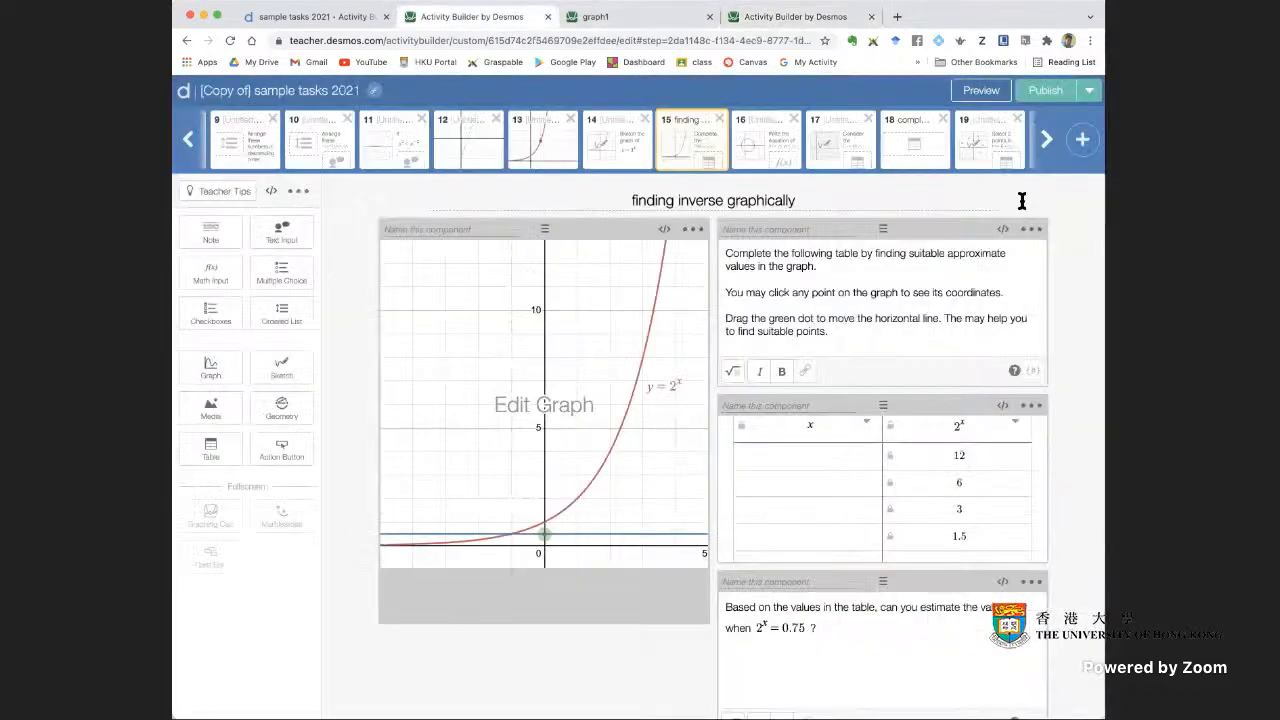
Vary a in screen 16's circle graph with the slider and the point (a, 0), and save it with a = 6.1
click(766, 160)
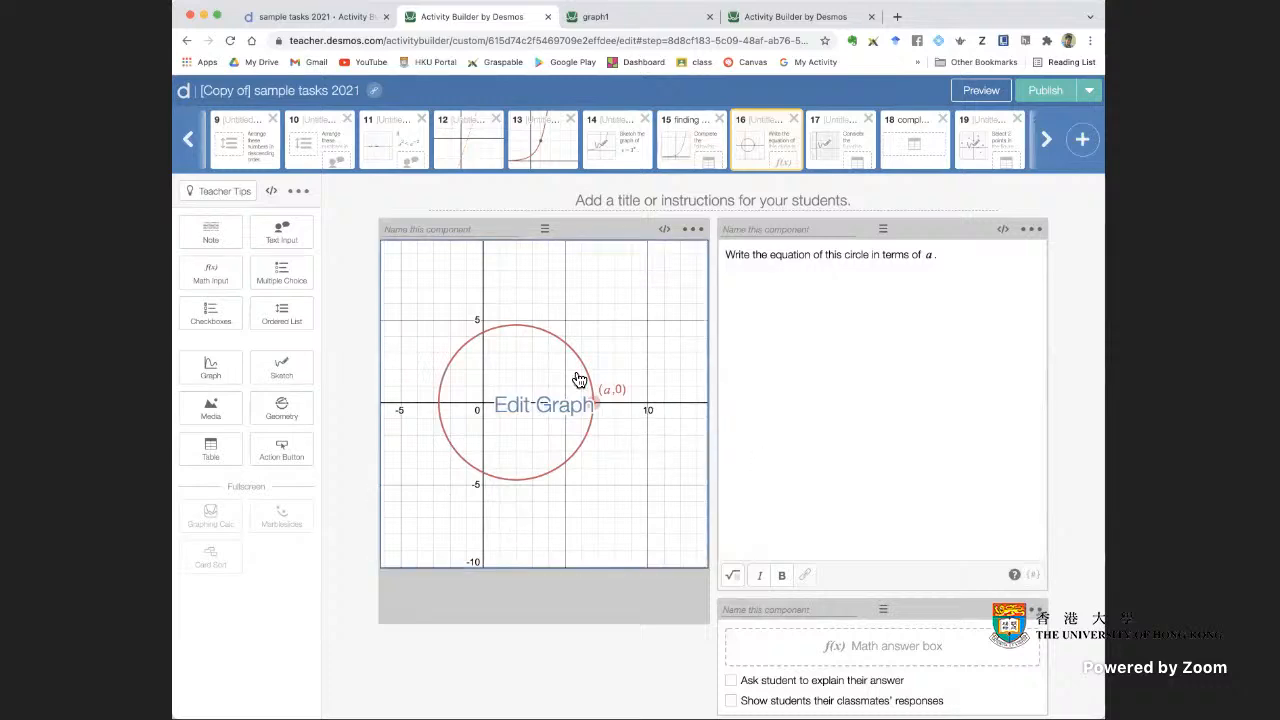
click(607, 507)
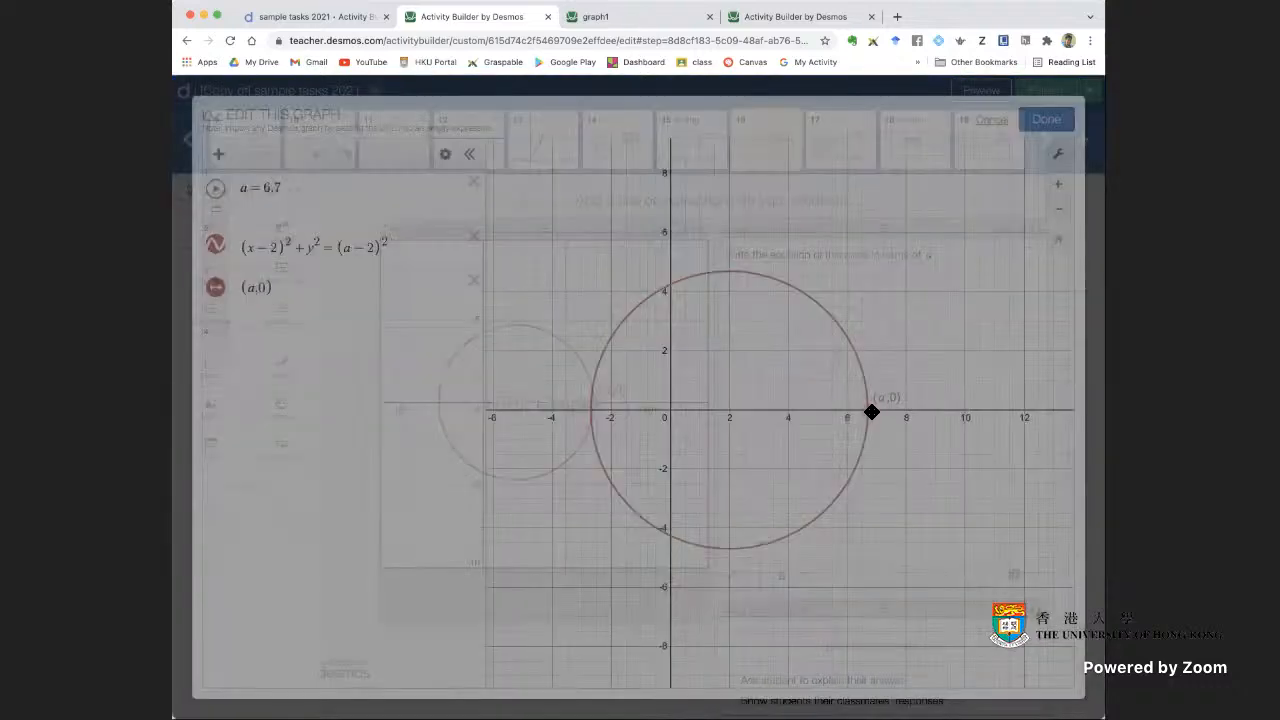
mouse_move(870, 411)
mouse_down()
mouse_move(772, 408)
mouse_move(884, 416)
mouse_up()
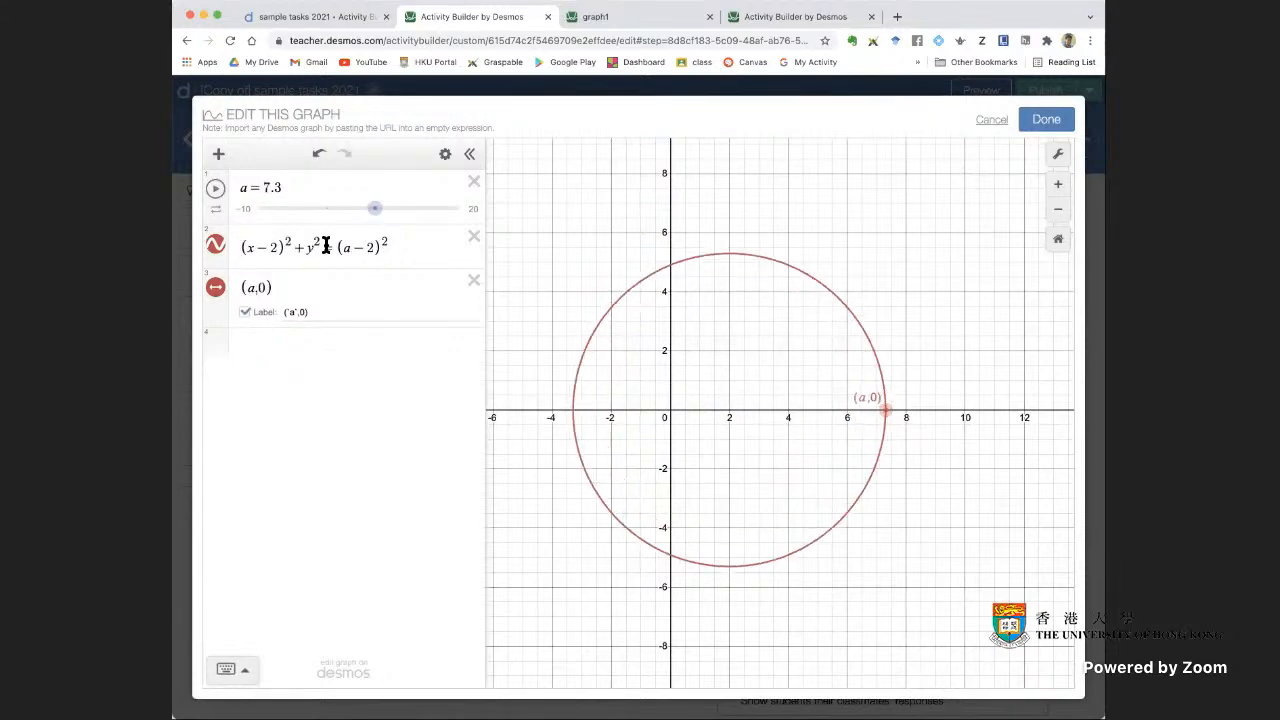
drag(374, 211, 380, 209)
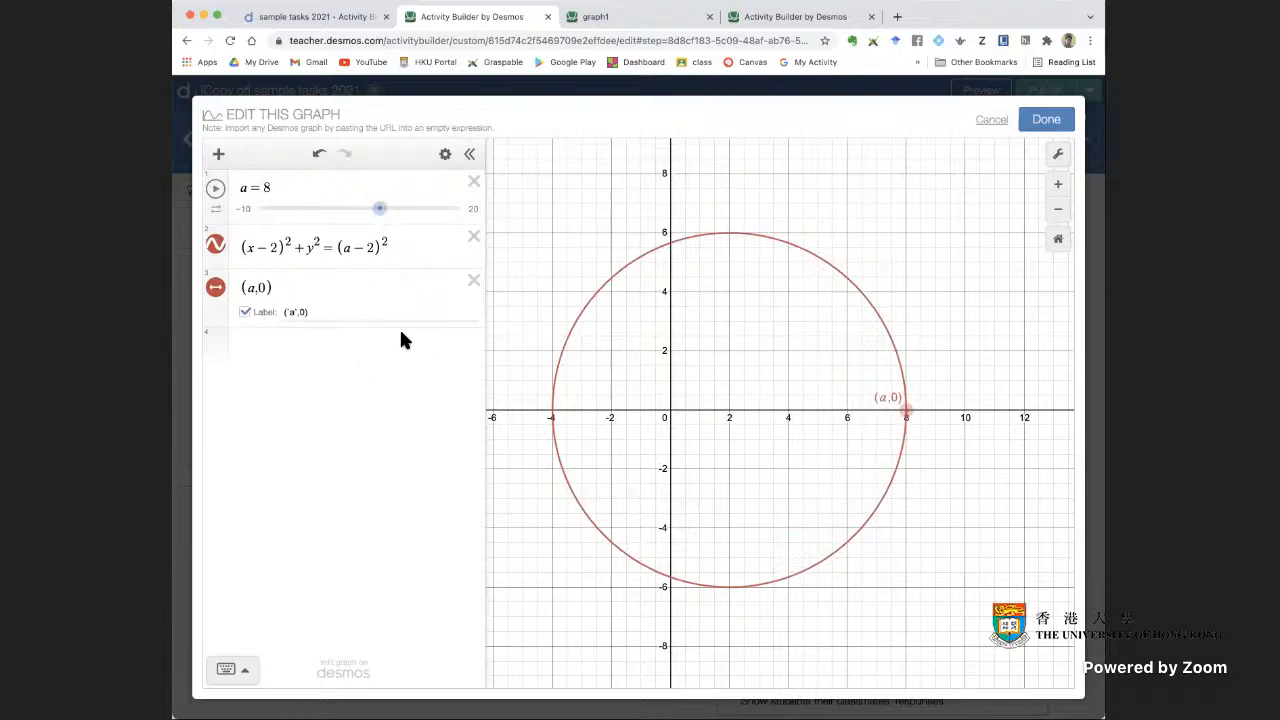
drag(918, 416, 849, 413)
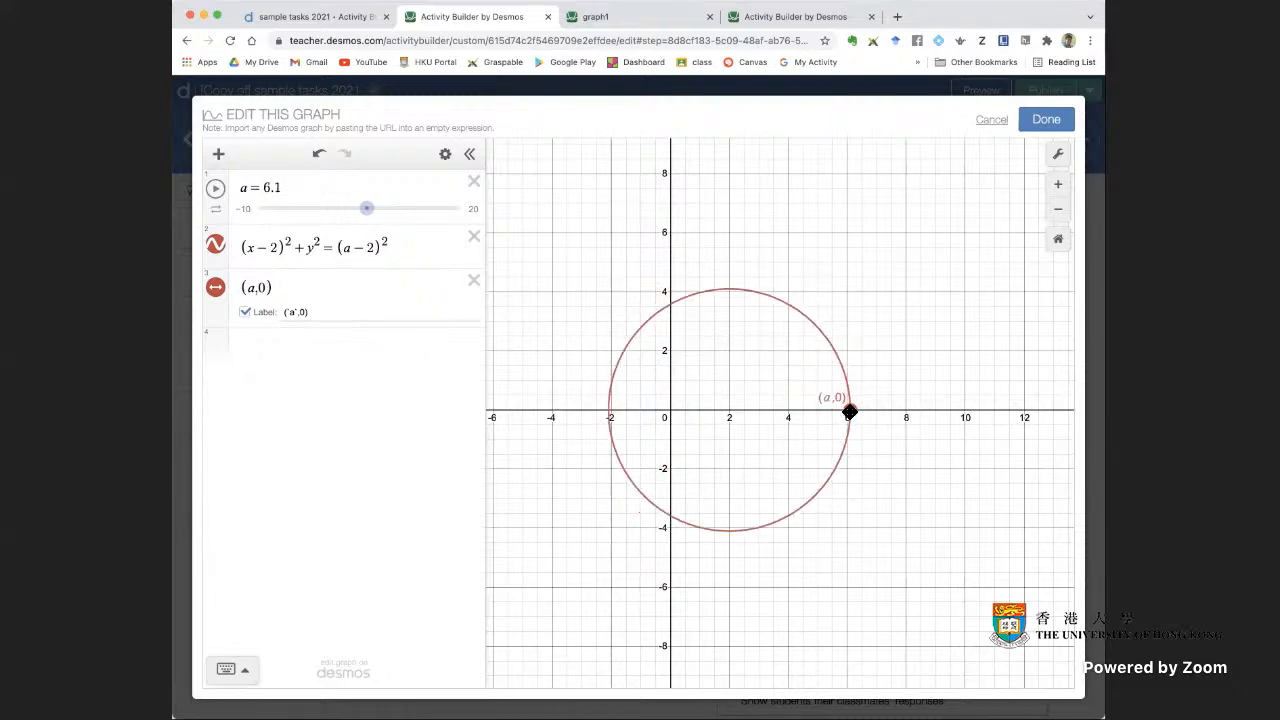
click(1046, 121)
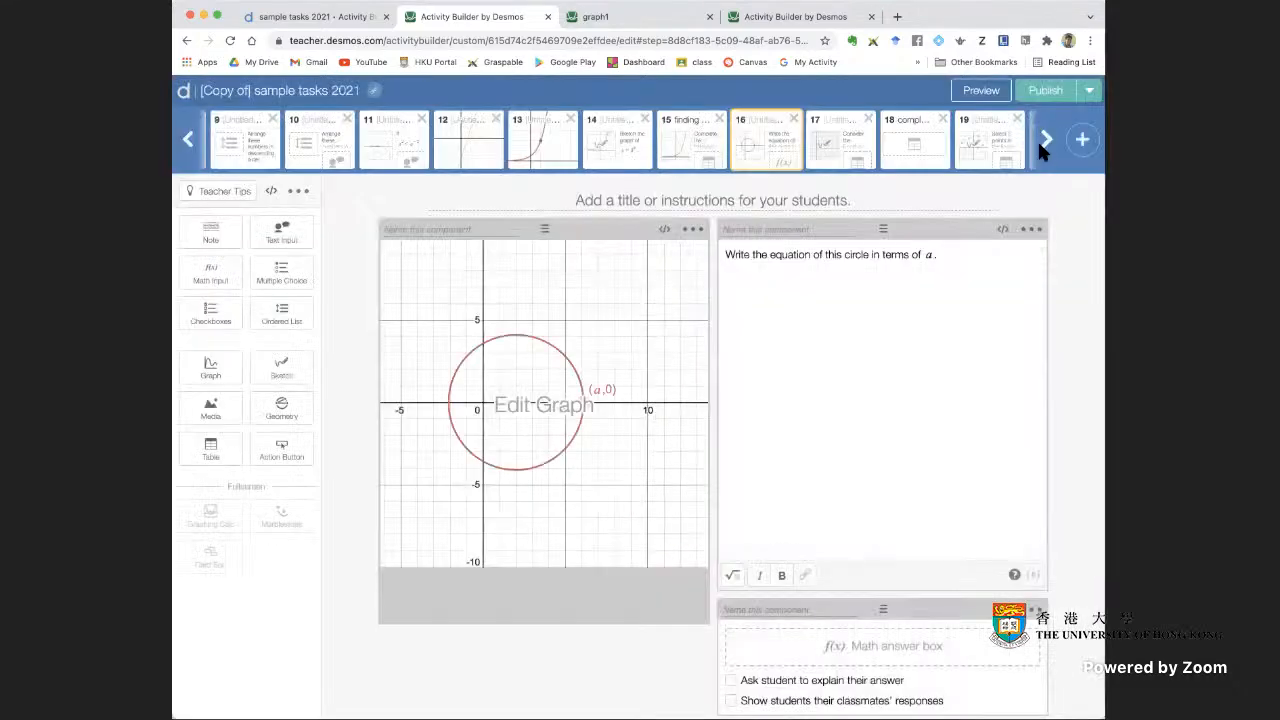
Preview screen 16 as a student, enlarge the circle by moving (a, 0) to about x = 10, try the answer box and close the preview
click(981, 90)
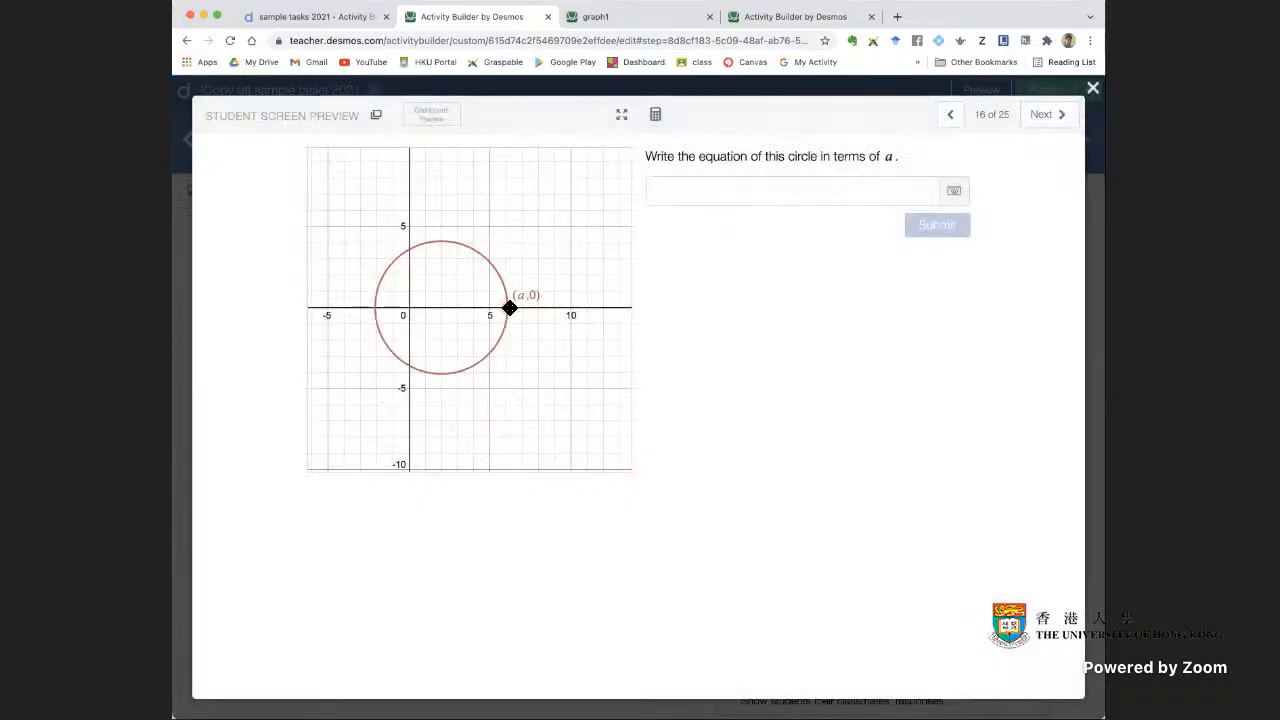
drag(509, 305, 573, 314)
click(674, 193)
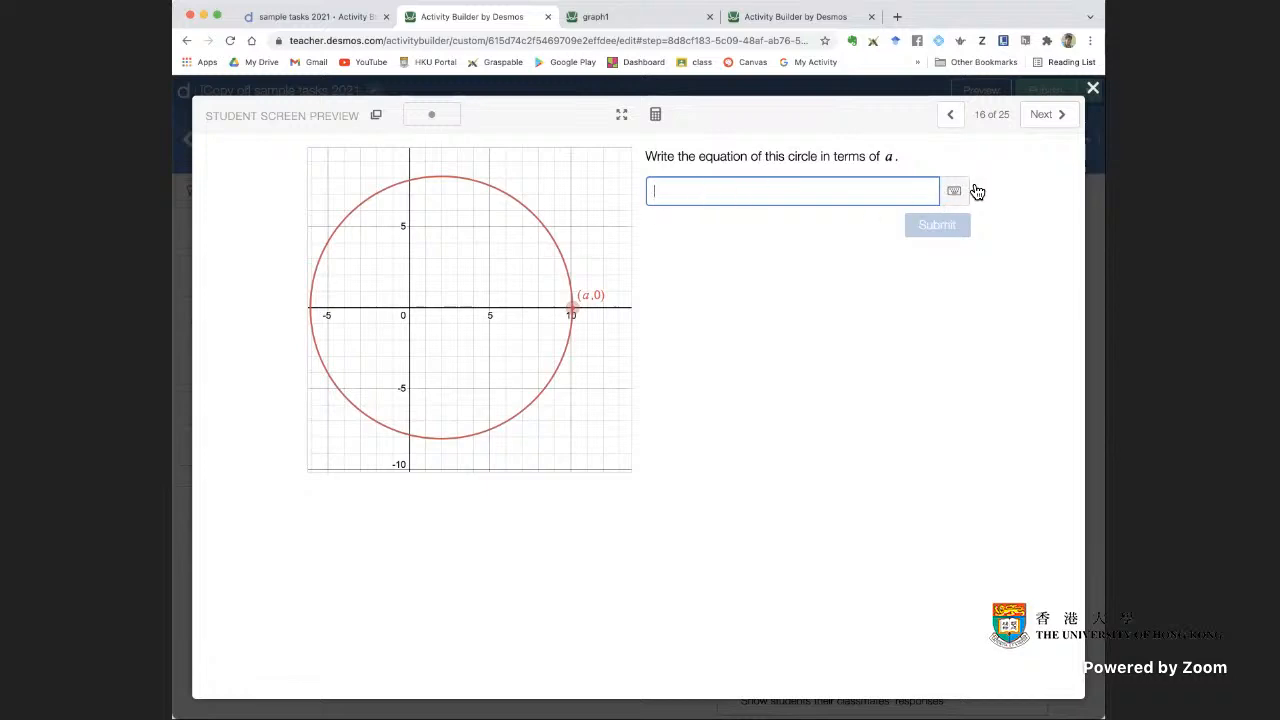
click(1093, 88)
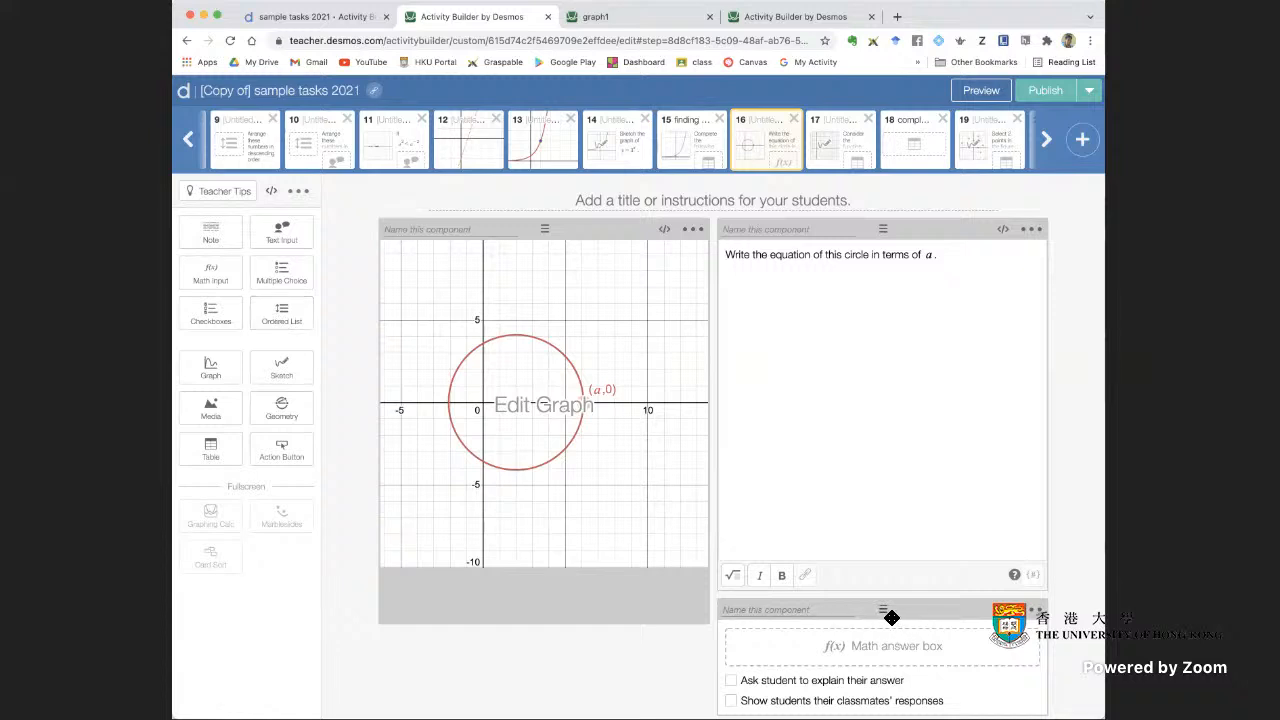
Convert screen 16's circle graph to a Sketch component and test freehand sketching over it in the student preview
click(694, 230)
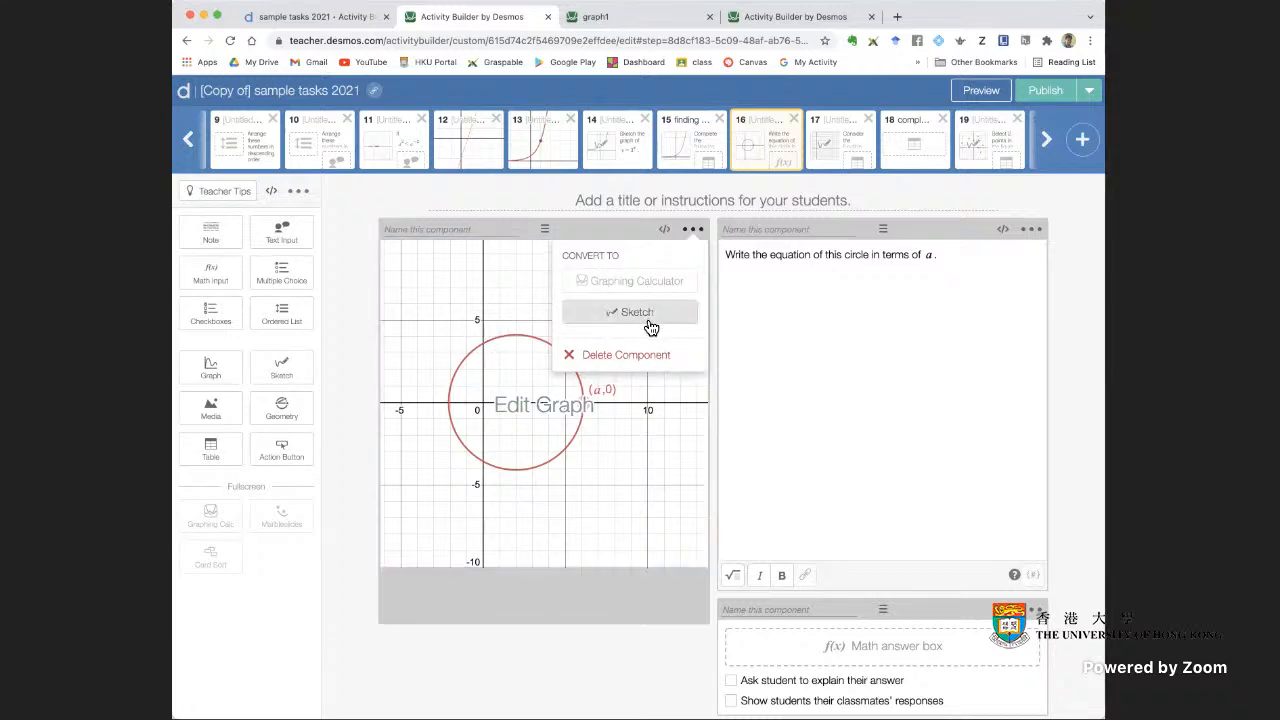
click(670, 321)
click(982, 91)
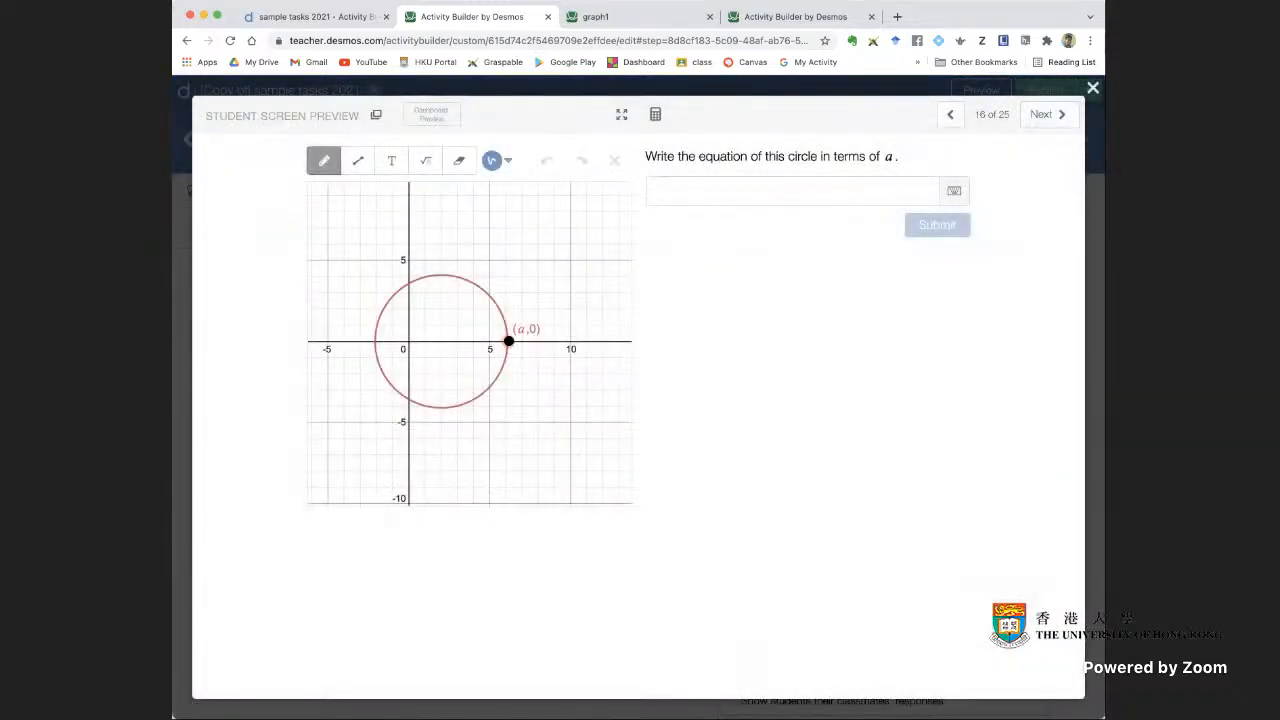
drag(479, 279, 483, 286)
mouse_move(565, 258)
mouse_down()
mouse_move(580, 260)
mouse_move(574, 283)
mouse_move(605, 307)
mouse_up()
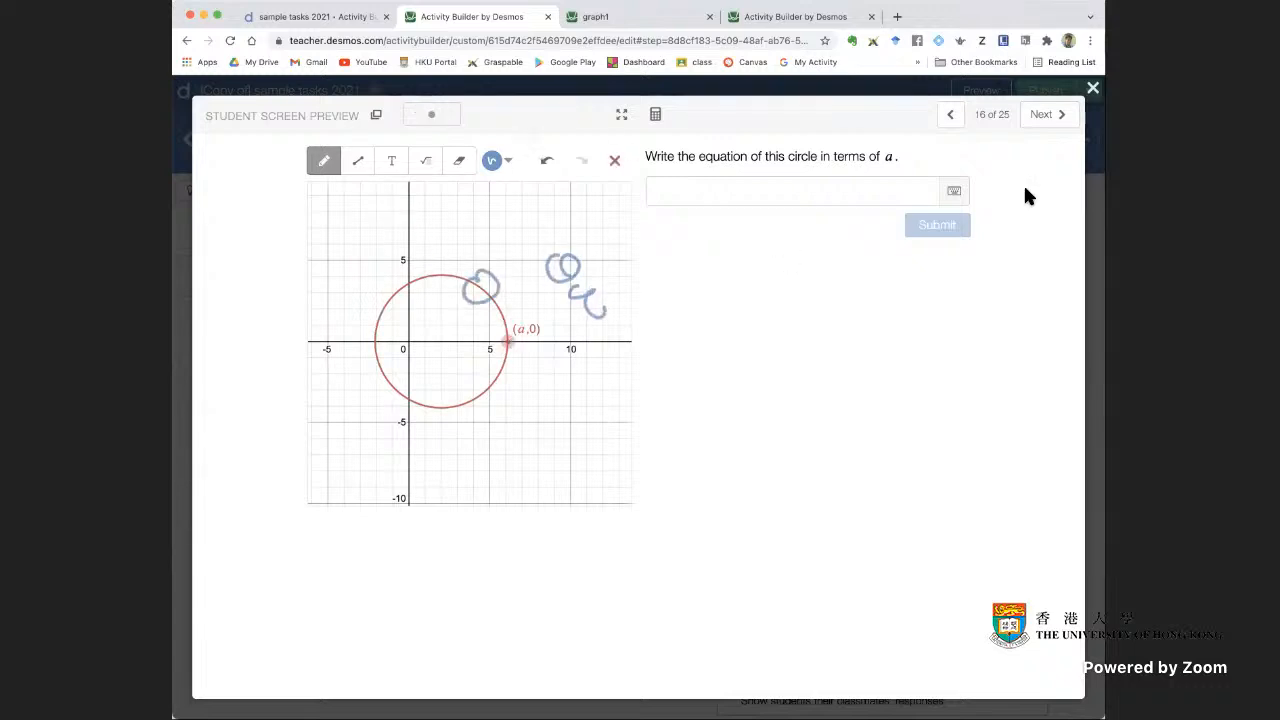
click(1093, 88)
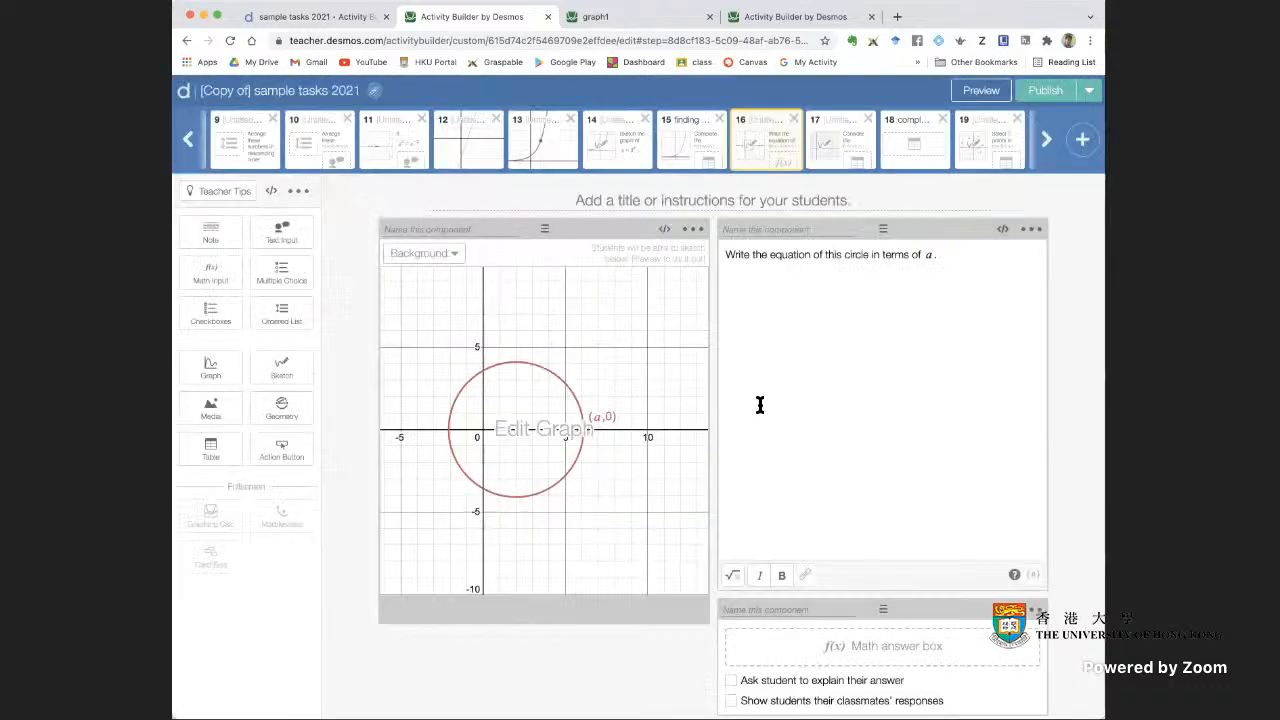
Convert screen 16's circle Sketch component back to a Graph component and open screen 17
click(692, 229)
click(648, 326)
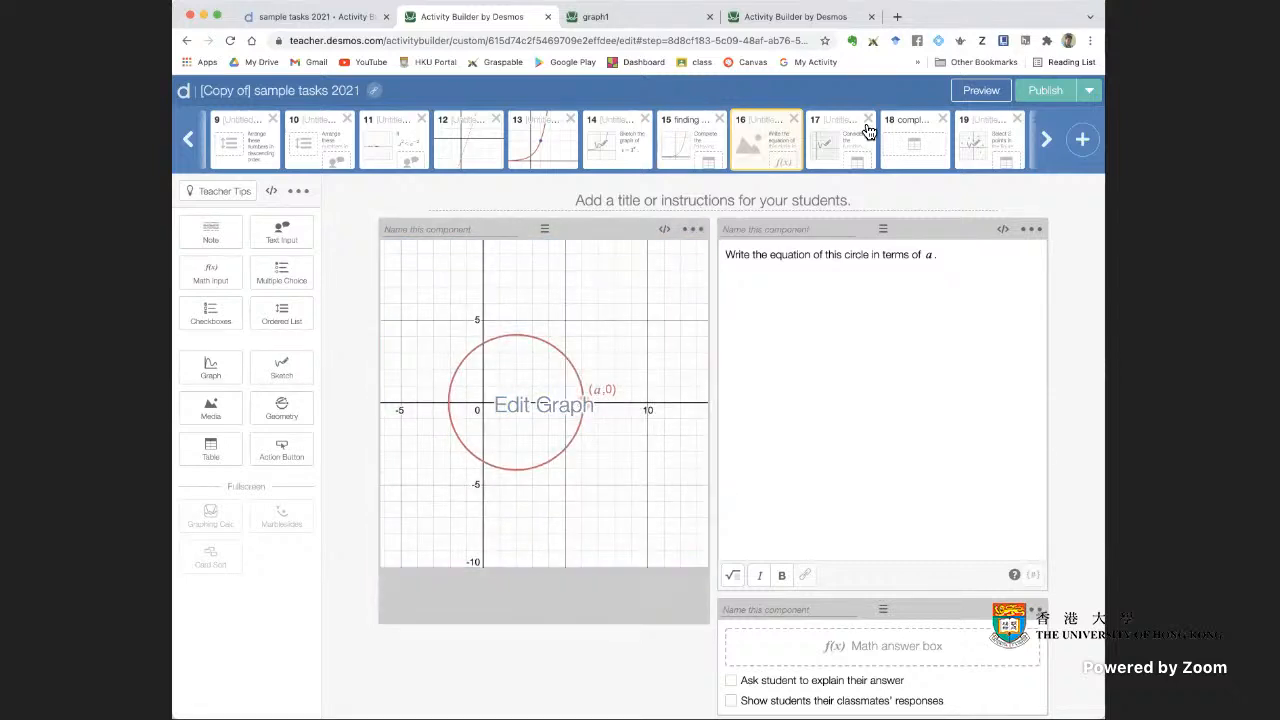
click(832, 150)
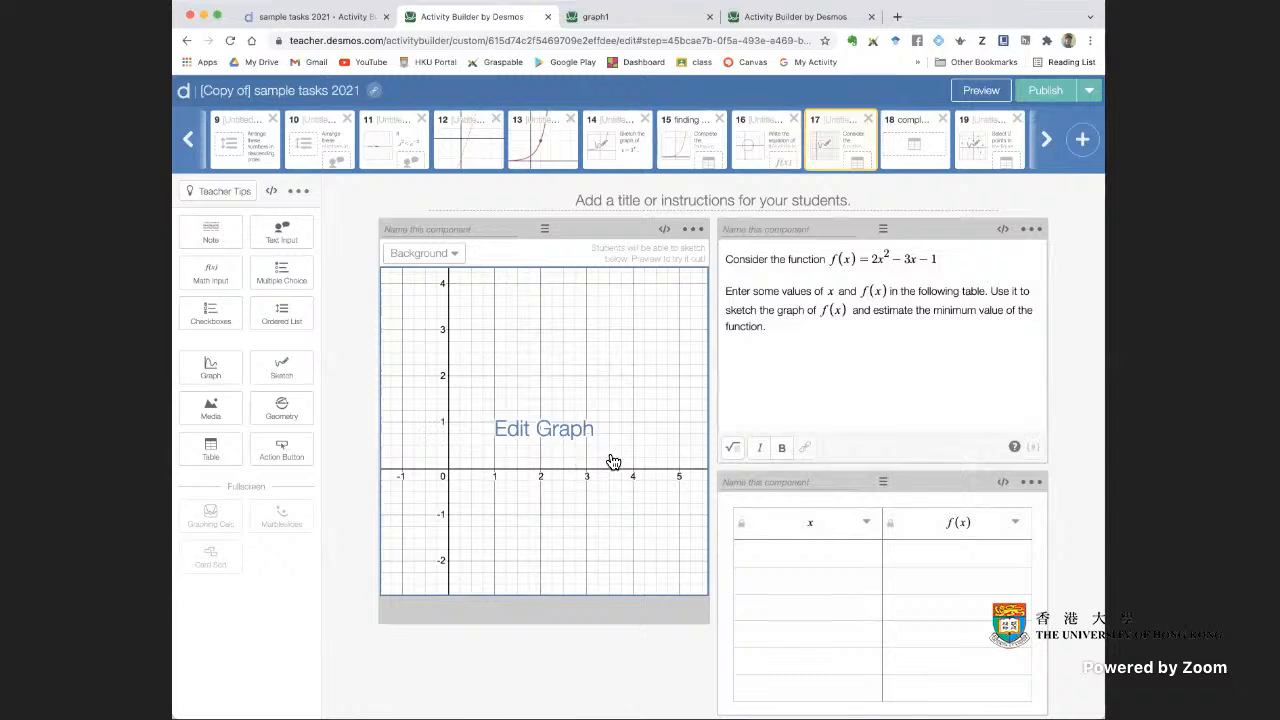
Preview screen 17 as a student and fill the table's first row with x = 1 and f(x) = 2-3-1
click(831, 357)
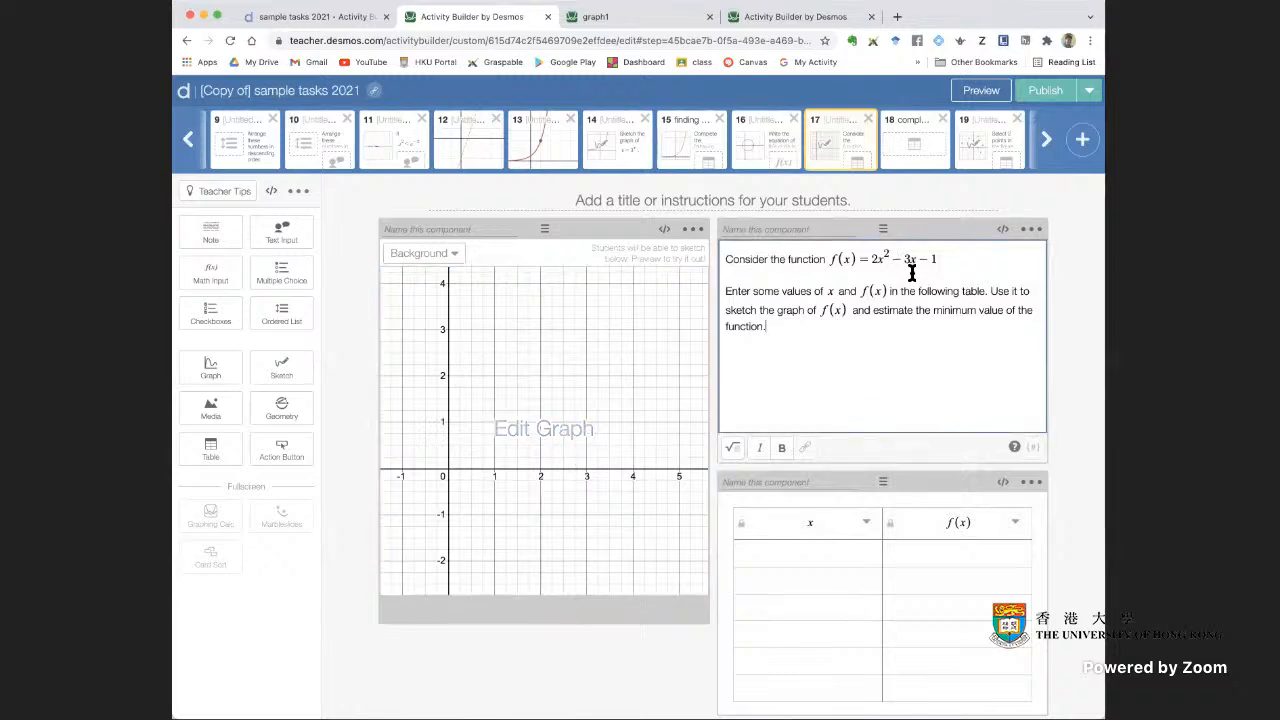
scroll(1008, 343, down, 1)
scroll(1036, 645, down, 3)
scroll(893, 548, up, 3)
click(981, 90)
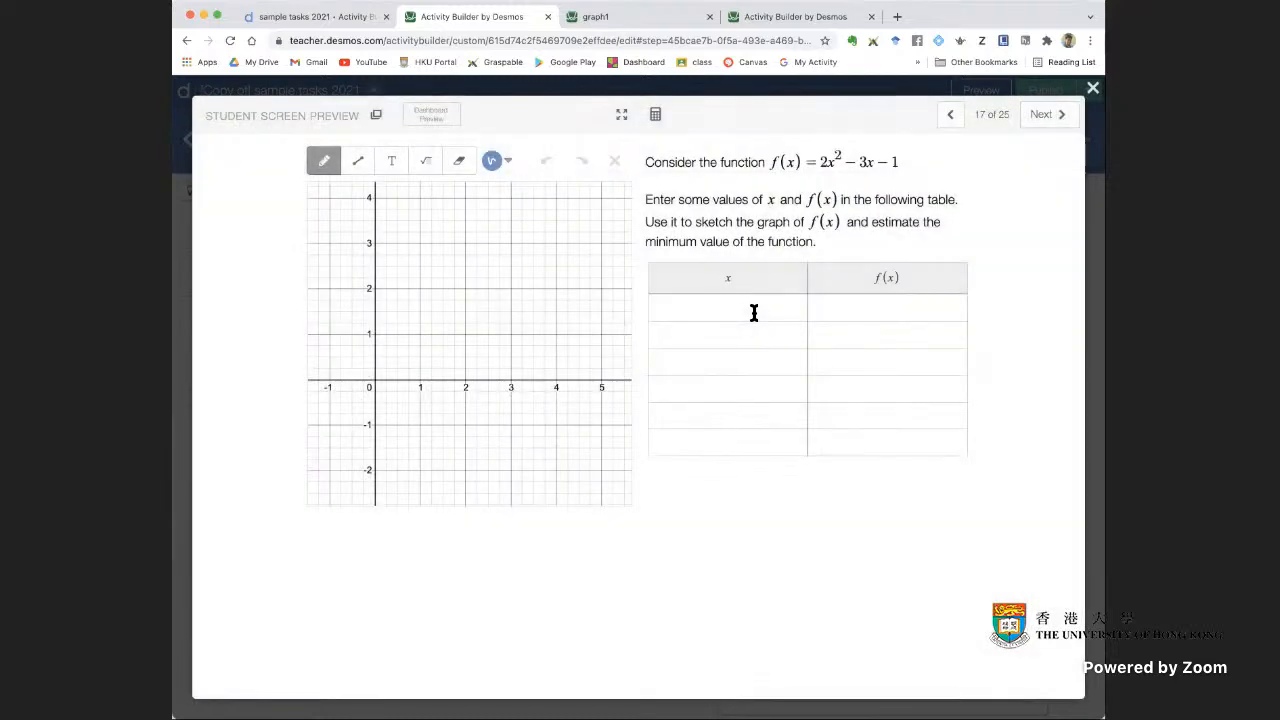
click(752, 311)
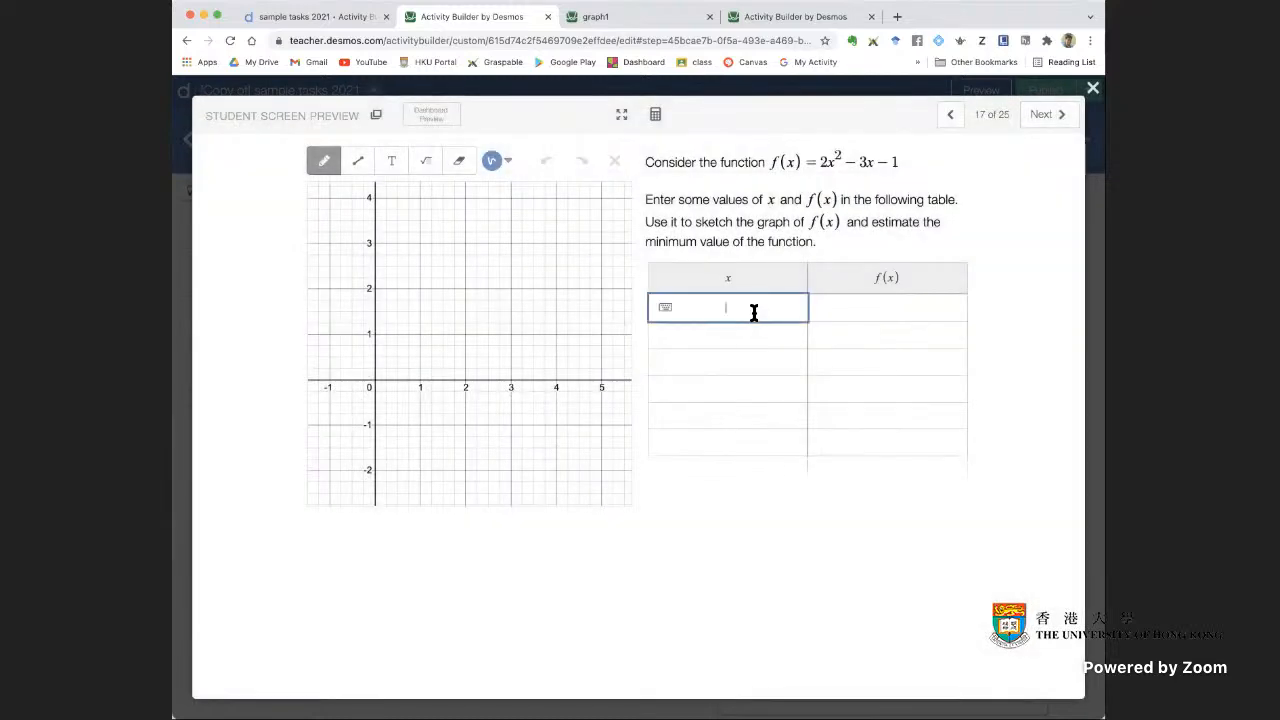
text(1)
click(860, 309)
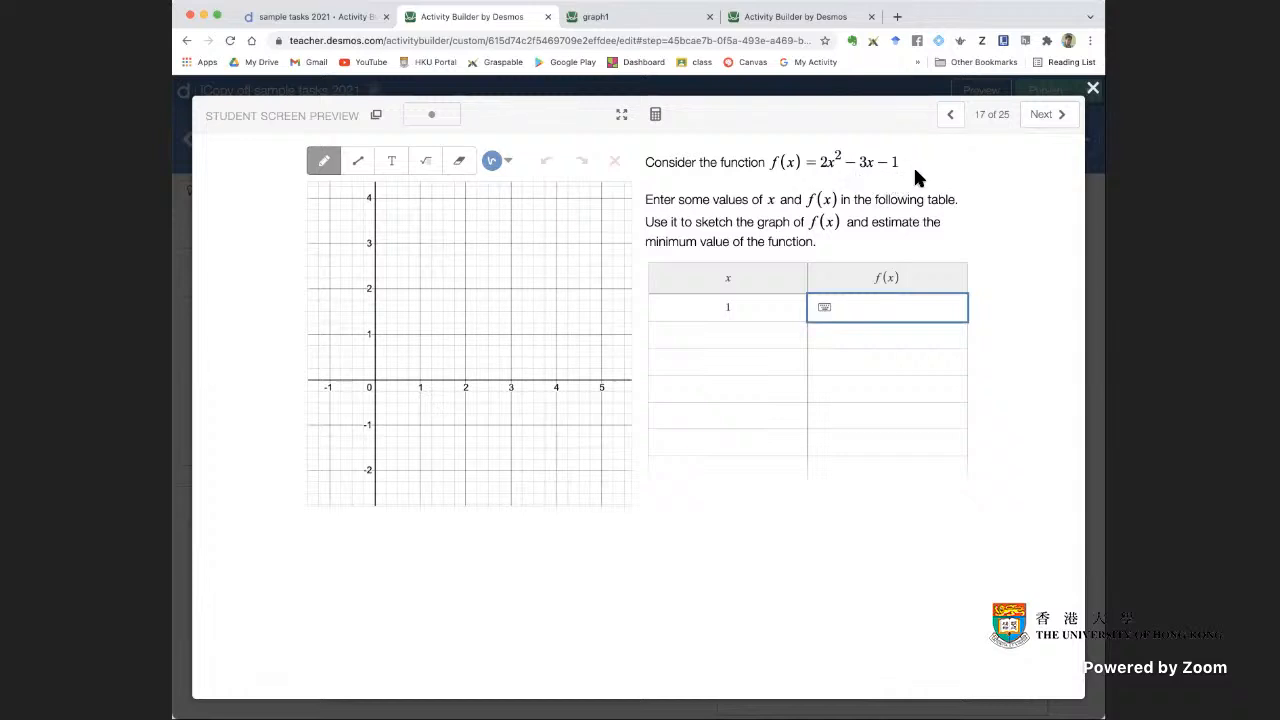
text(2-3-1)
key(Tab)
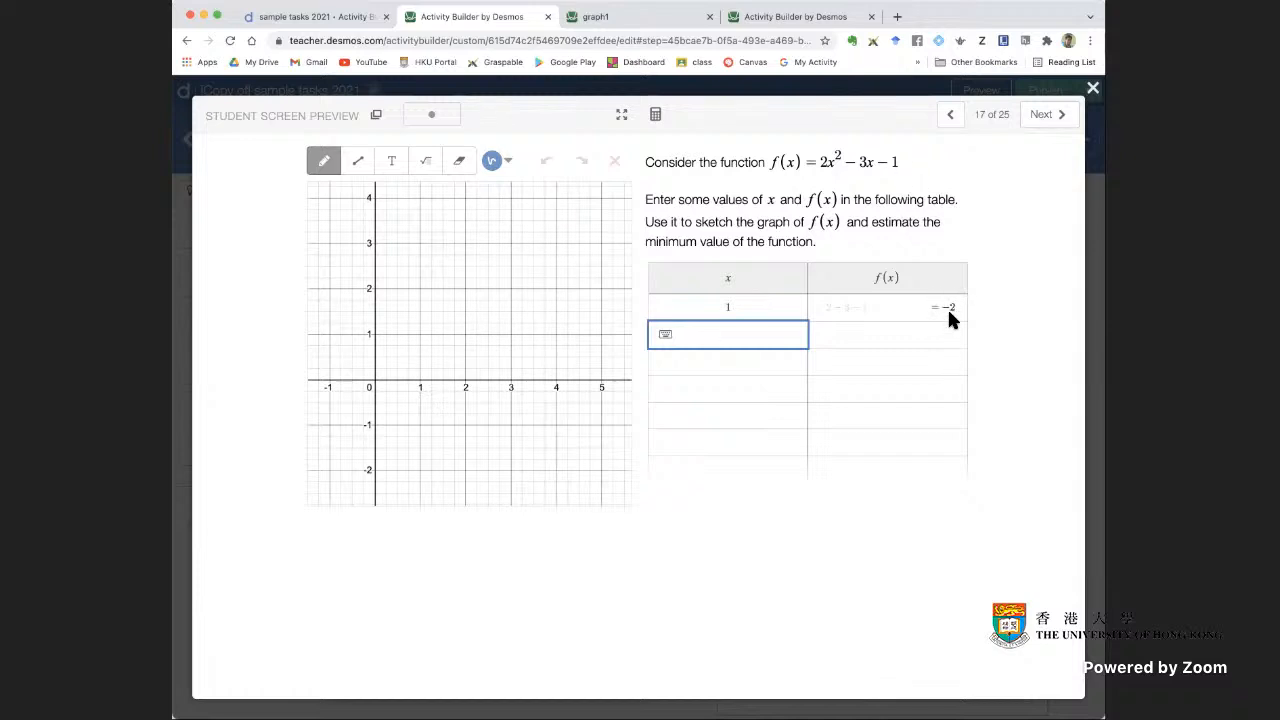
Define f(x) = 2x^2 - 3x - 1 in the preview's scientific calculator, evaluate f(1) and close the calculator
click(878, 333)
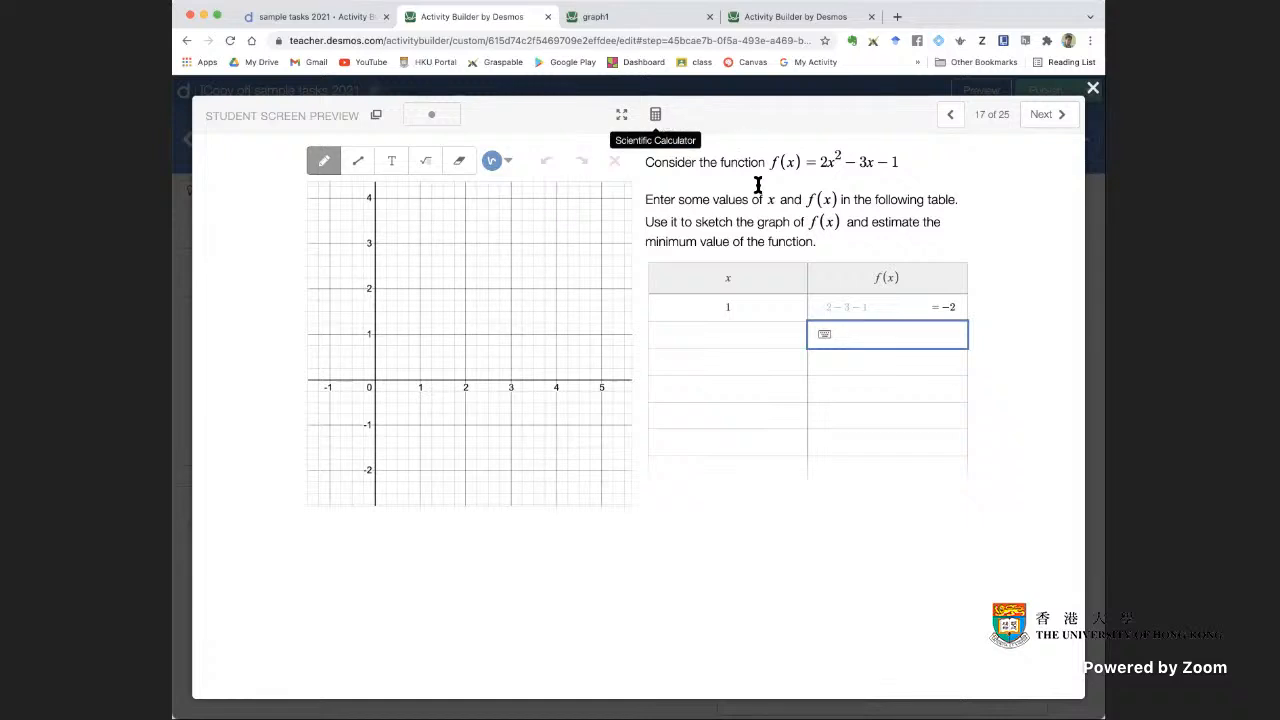
click(657, 118)
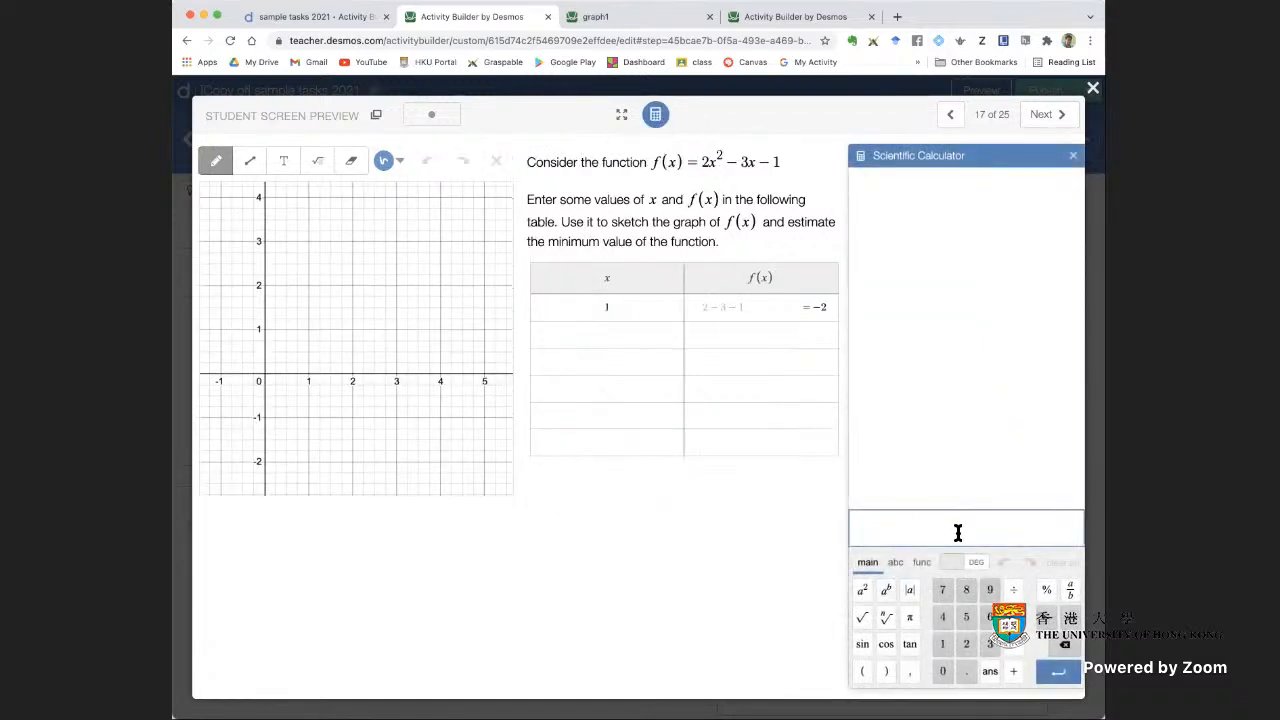
text(f(x) = 2x^2 − 3x − 1)
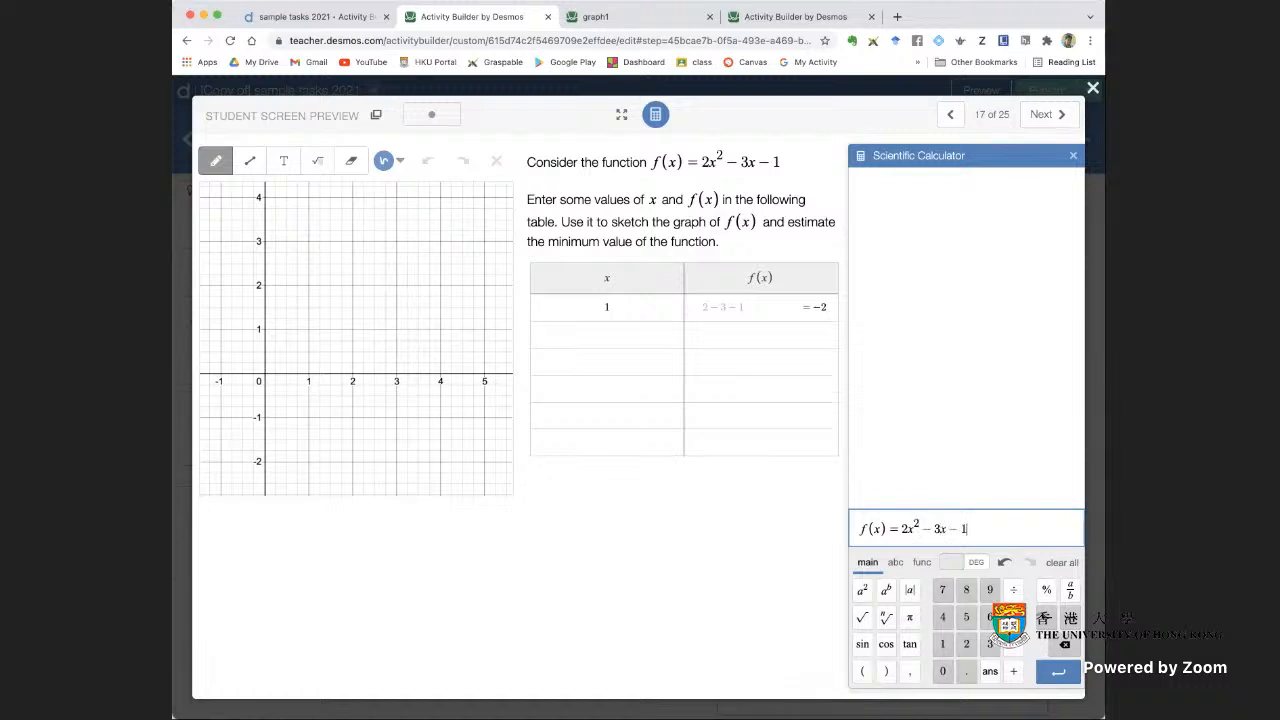
key(Return)
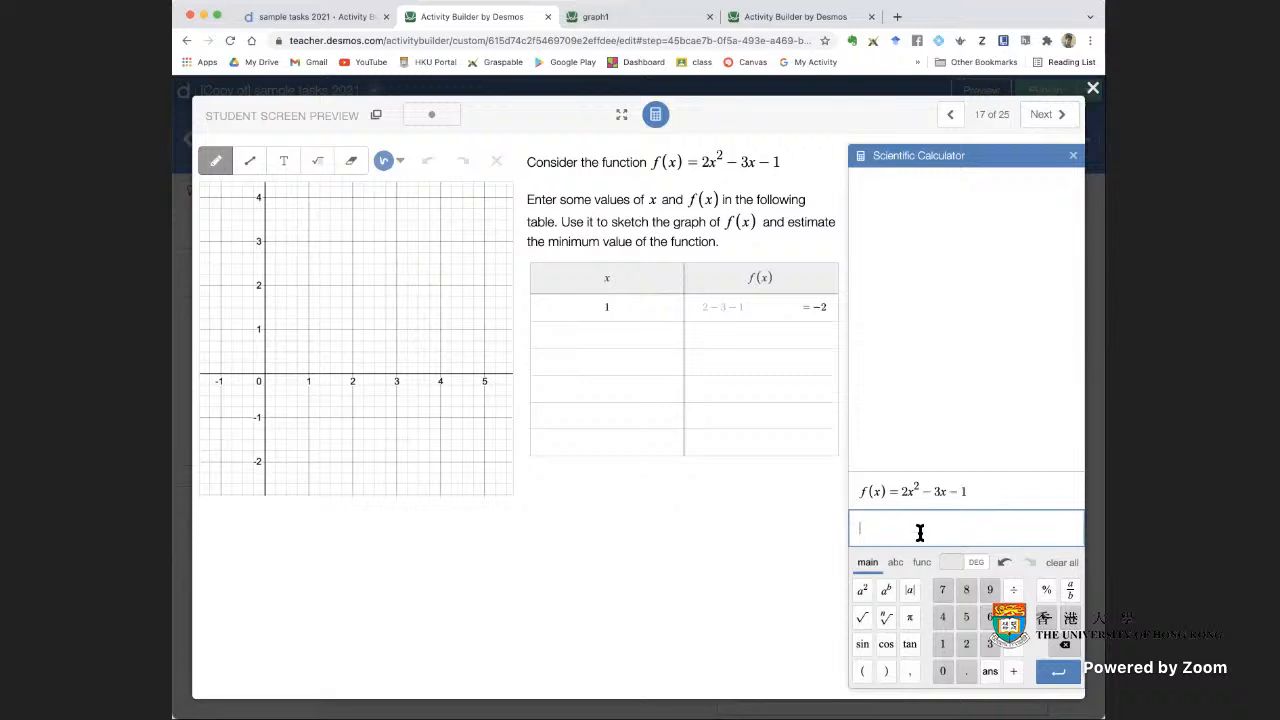
text(f(1)
key(Return)
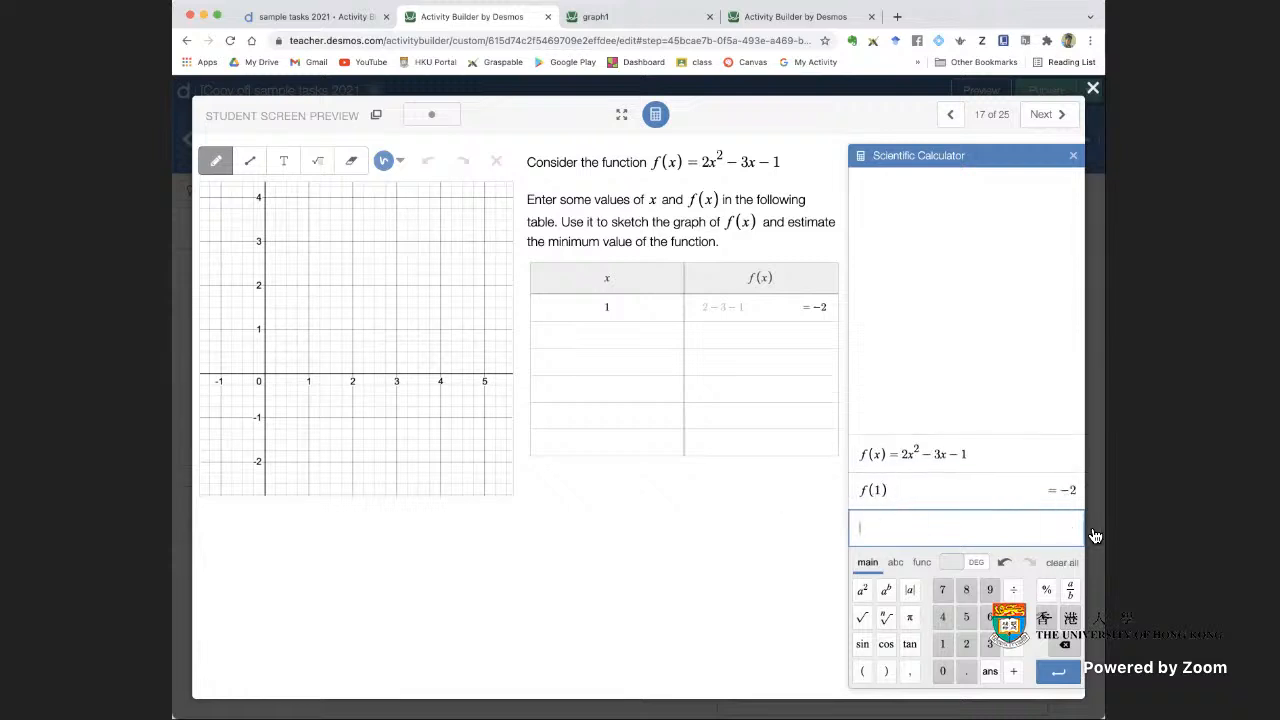
click(752, 337)
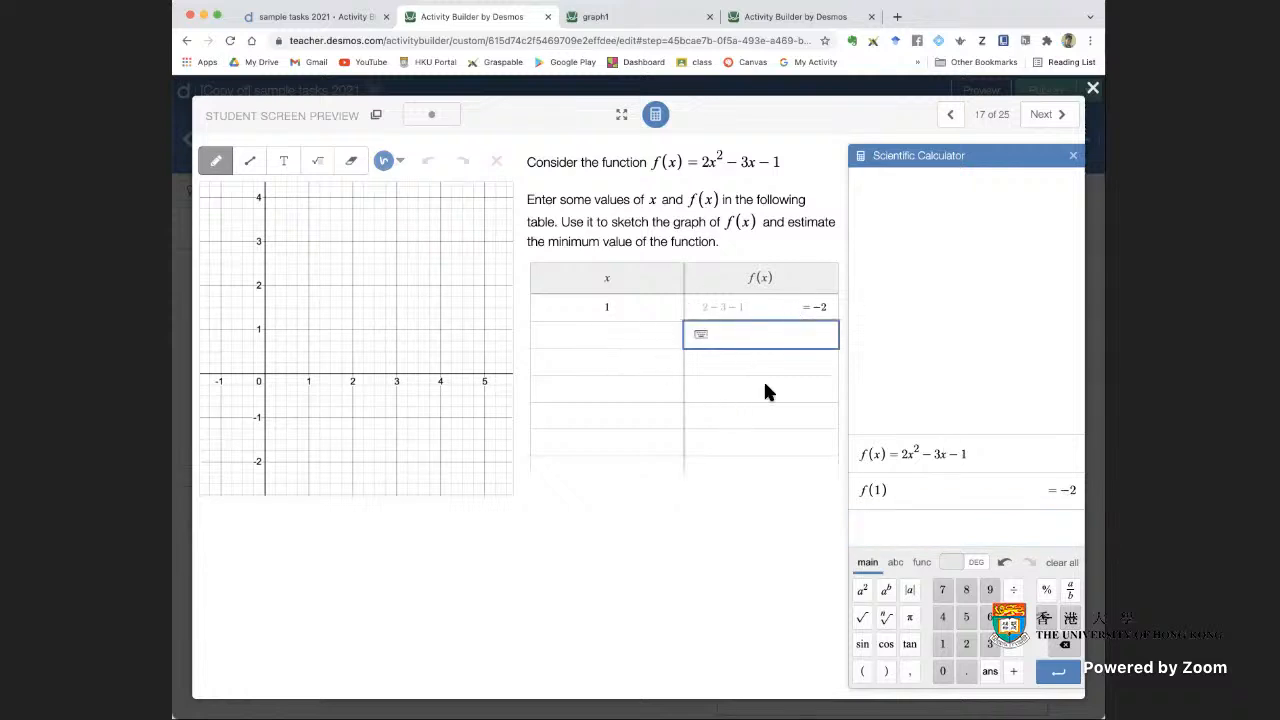
click(1073, 155)
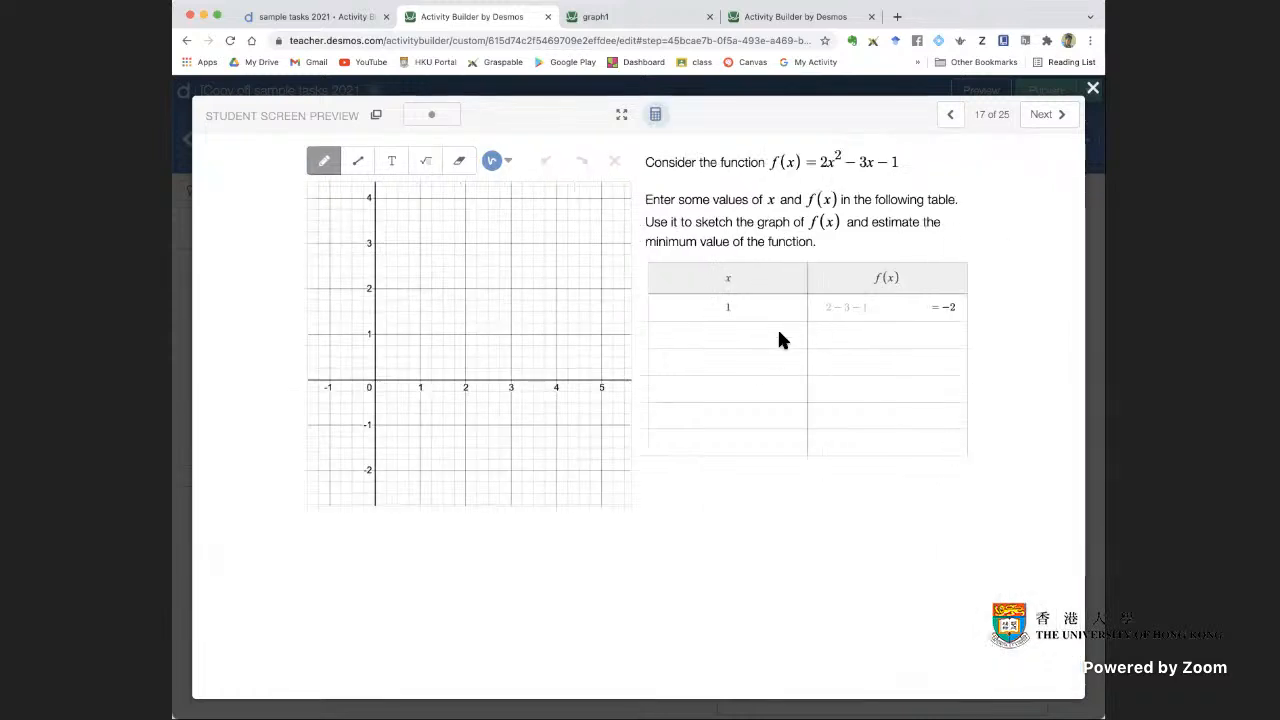
Mark the point (1, -2) freehand on the preview's sketch grid and close the student preview
click(375, 357)
drag(418, 474, 424, 471)
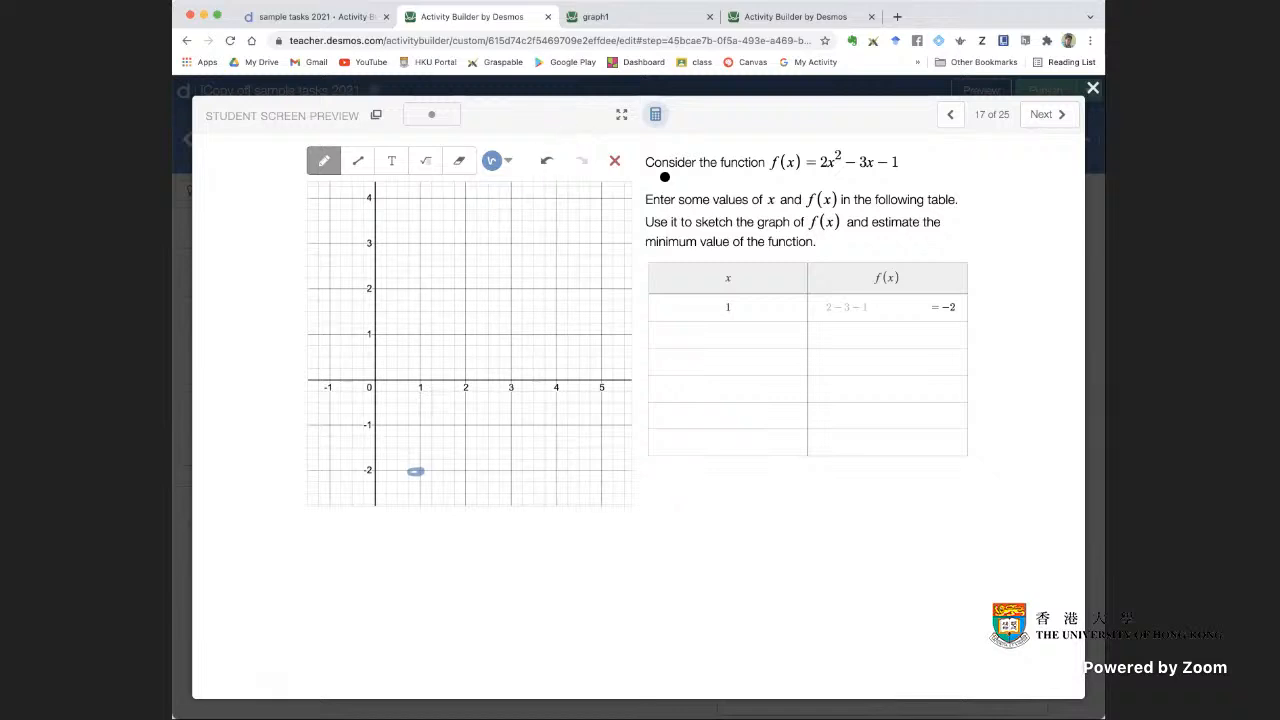
click(1093, 89)
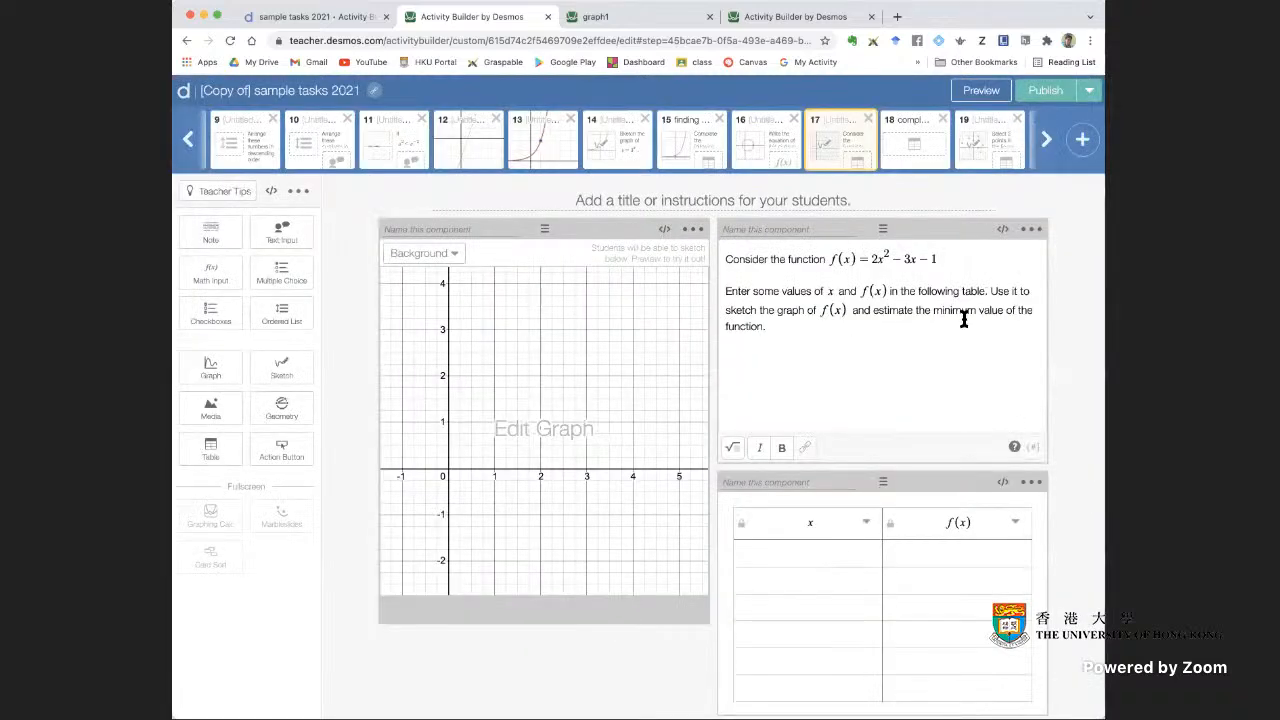
Switch to the "some graphs" activity and publish it
click(634, 20)
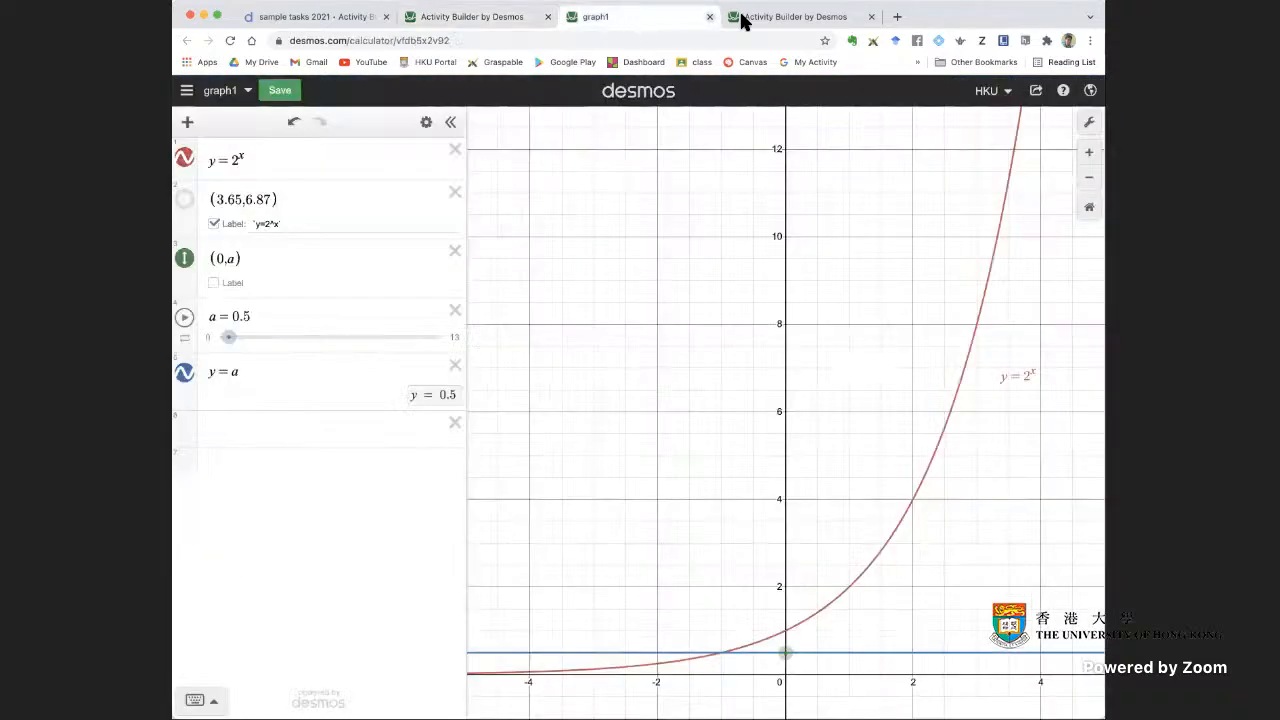
click(790, 17)
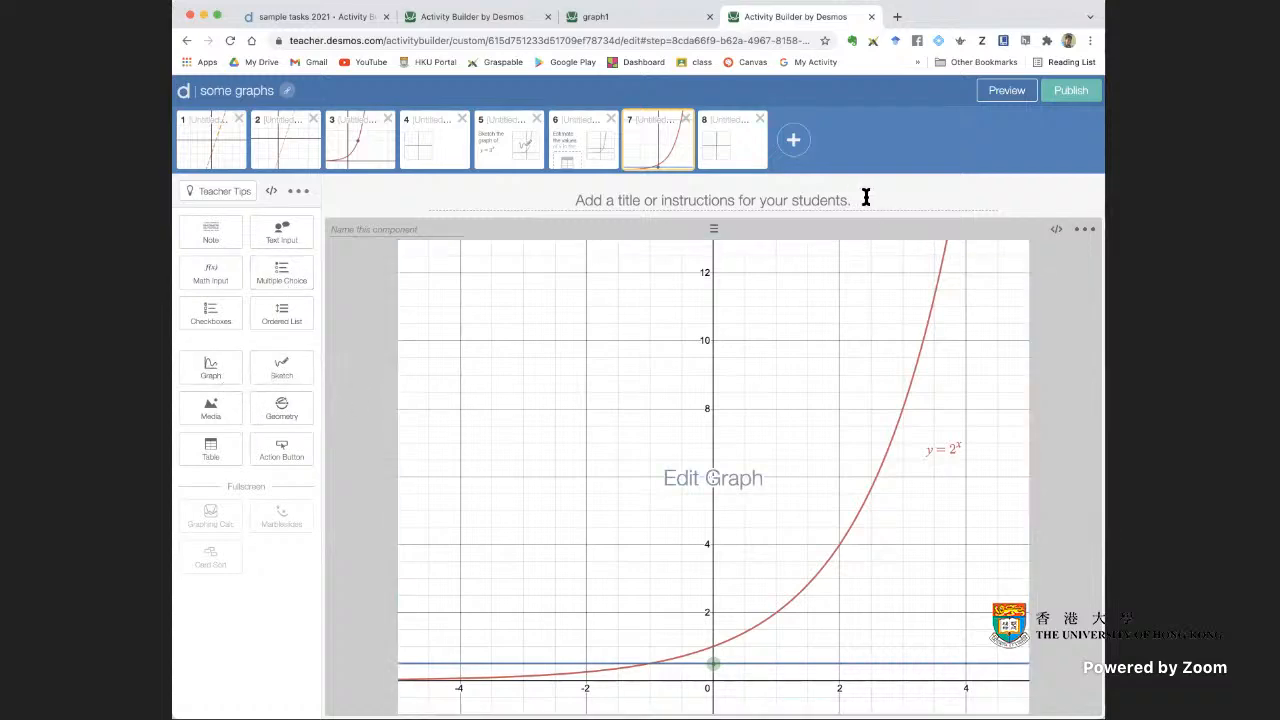
click(1080, 91)
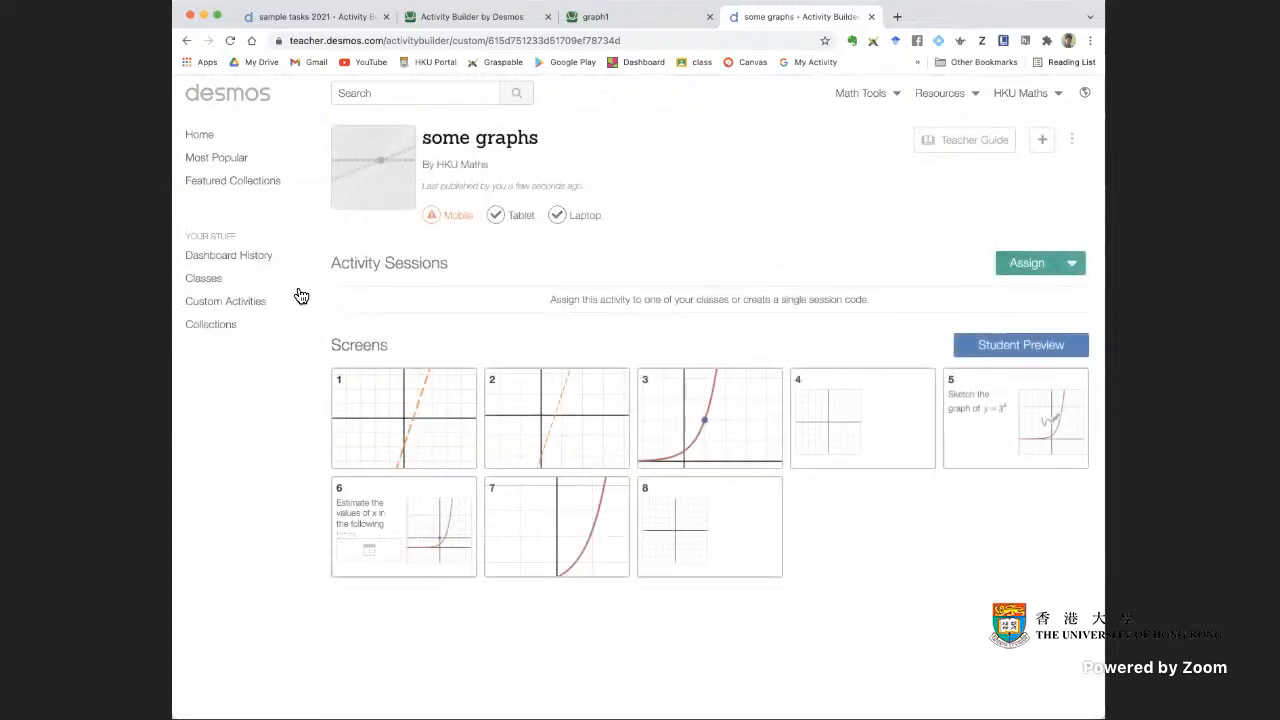
View the list of custom activities and the overview of collections
click(254, 310)
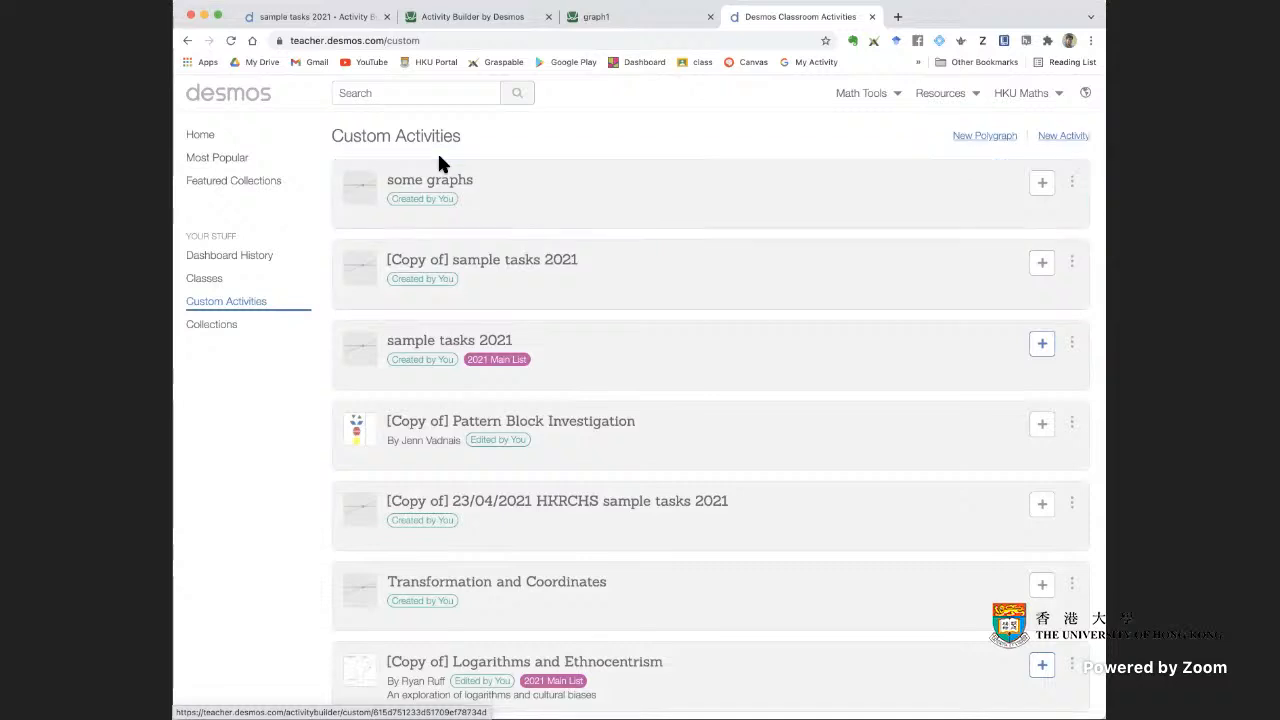
click(222, 328)
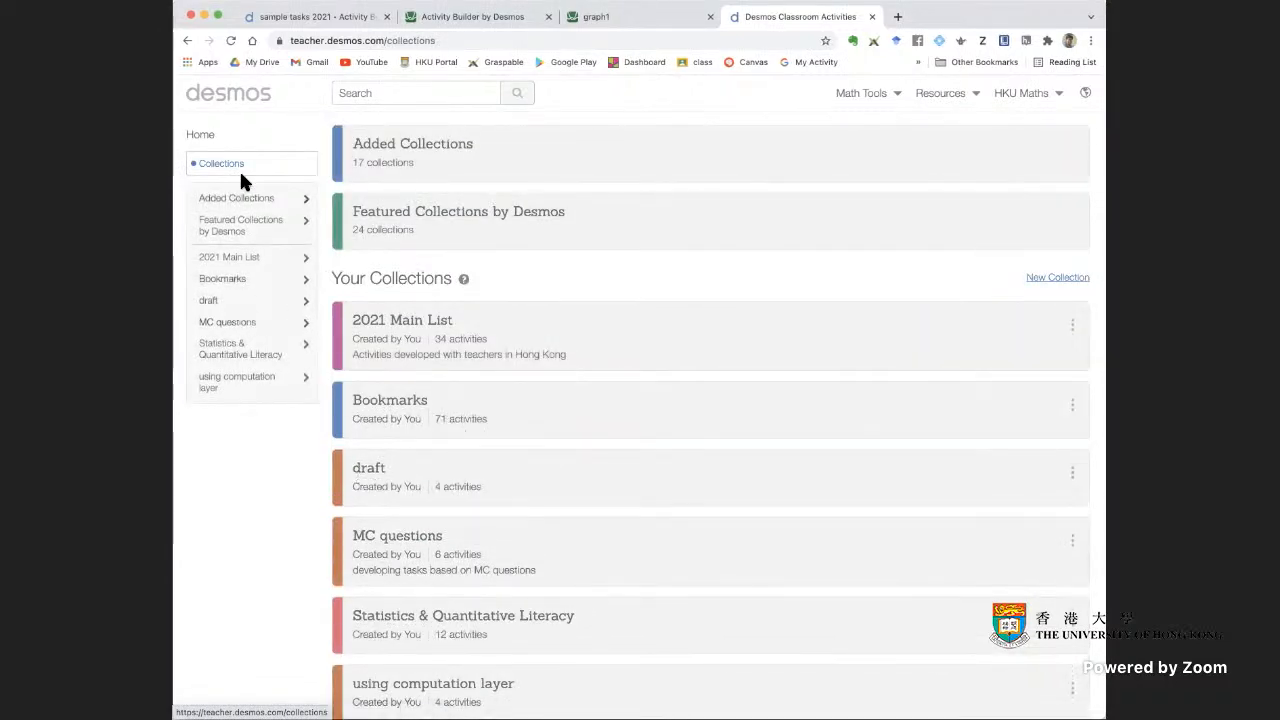